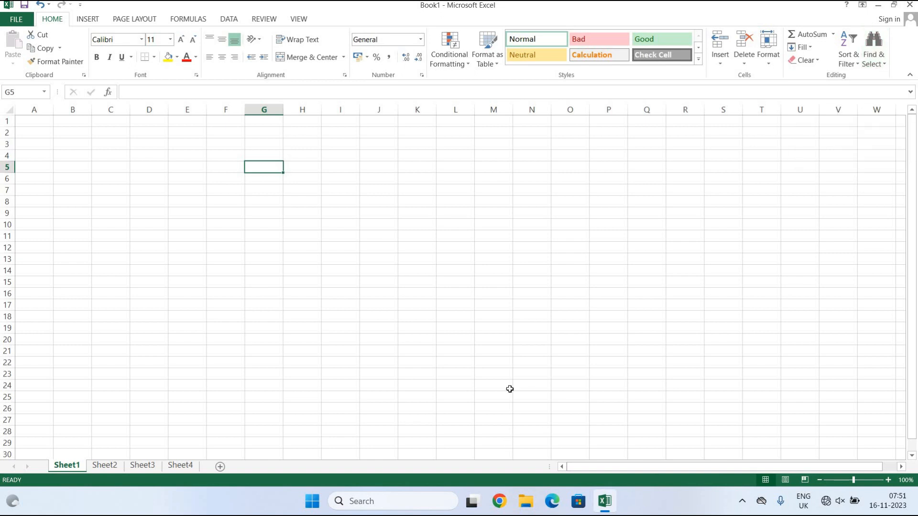
# Enter the word 'Boy' in cell D4 of the blank sheet.
pyautogui.click(492, 332)
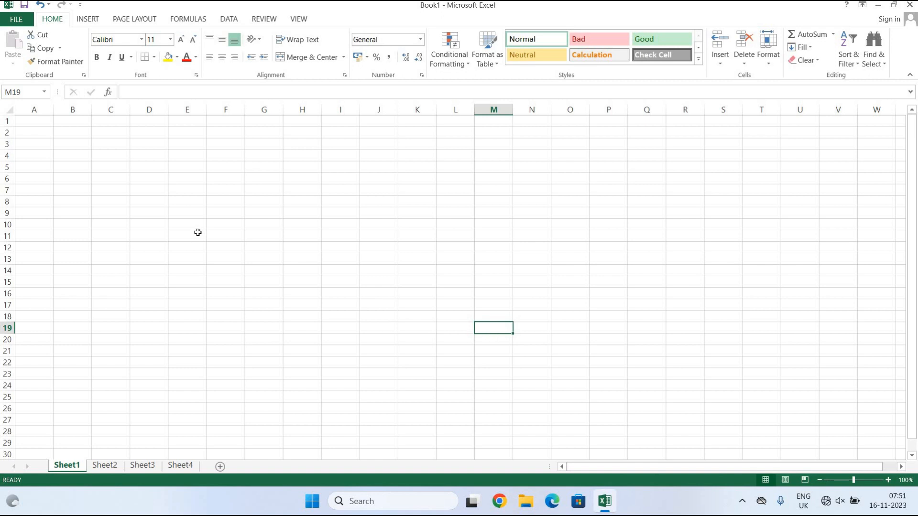
pyautogui.click(147, 153)
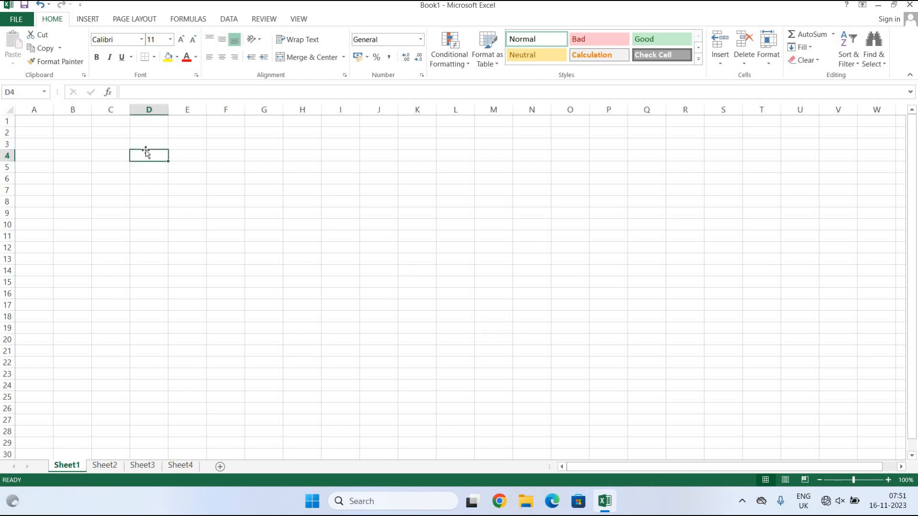
pyautogui.write('Boy')
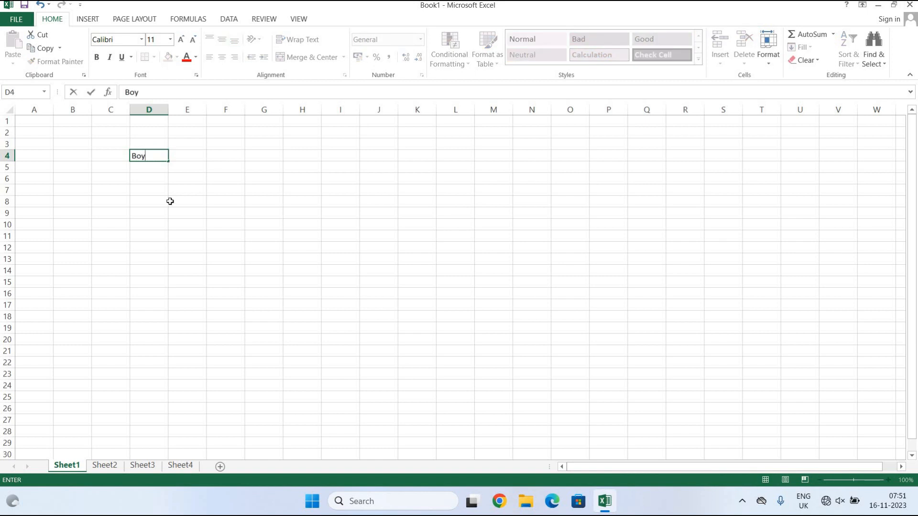
pyautogui.click(170, 201)
pyautogui.click(153, 158)
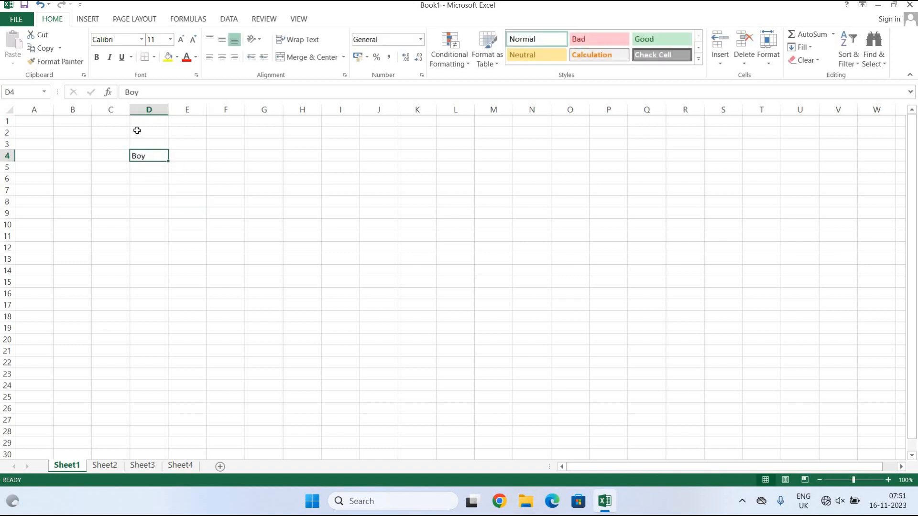
# Copy 'Boy' from D4 and paste it into F5.
pyautogui.click(36, 50)
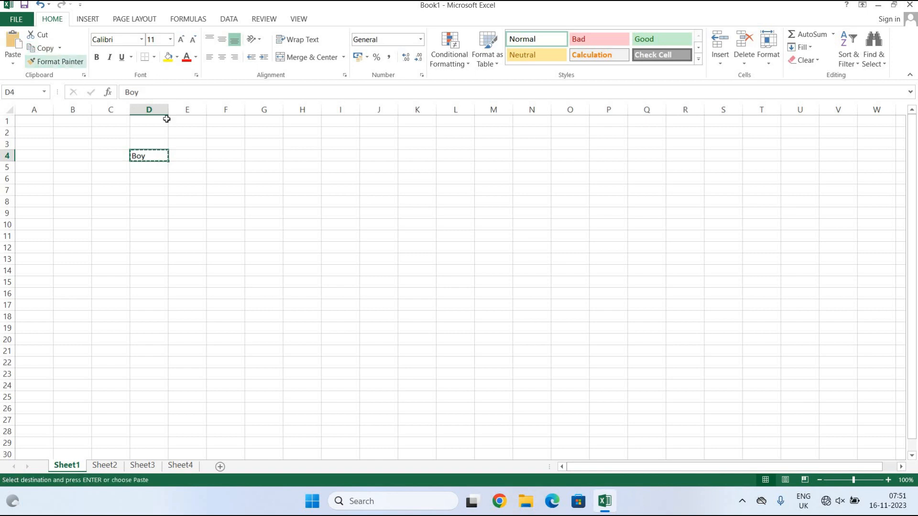
pyautogui.click(228, 167)
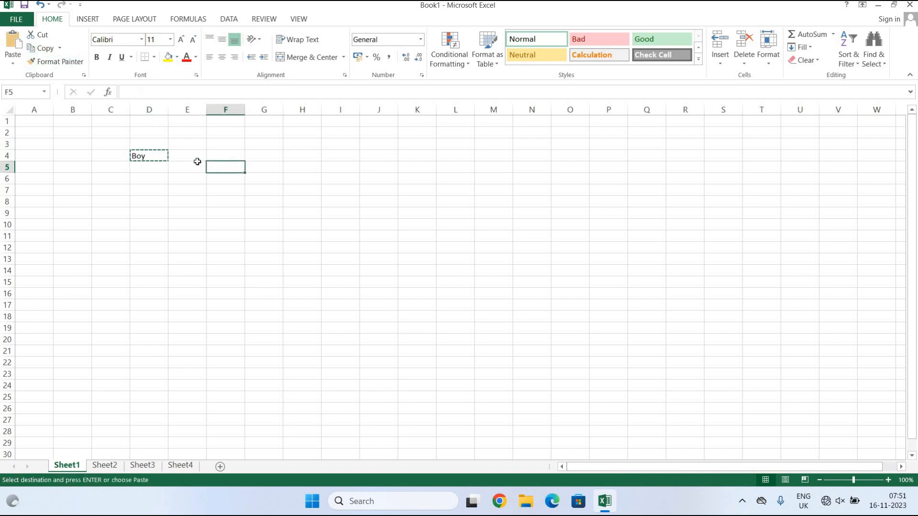
pyautogui.click(13, 44)
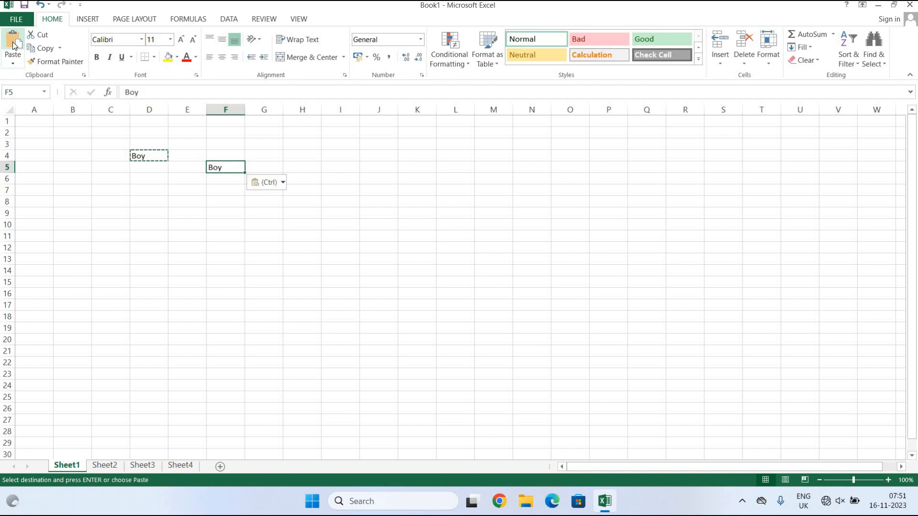
# Enter 'Ram' in D7 and move it to F7 with cut and paste.
pyautogui.click(146, 186)
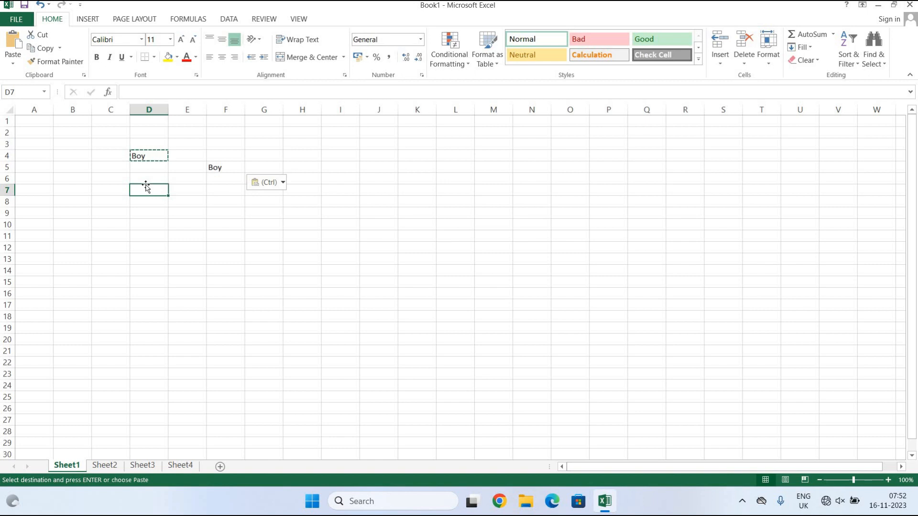
pyautogui.write('Ram')
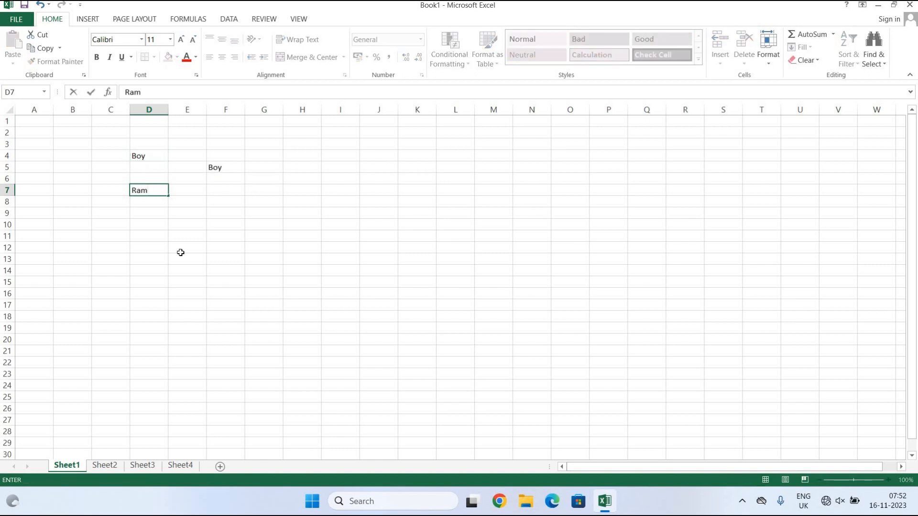
pyautogui.click(180, 252)
pyautogui.click(145, 189)
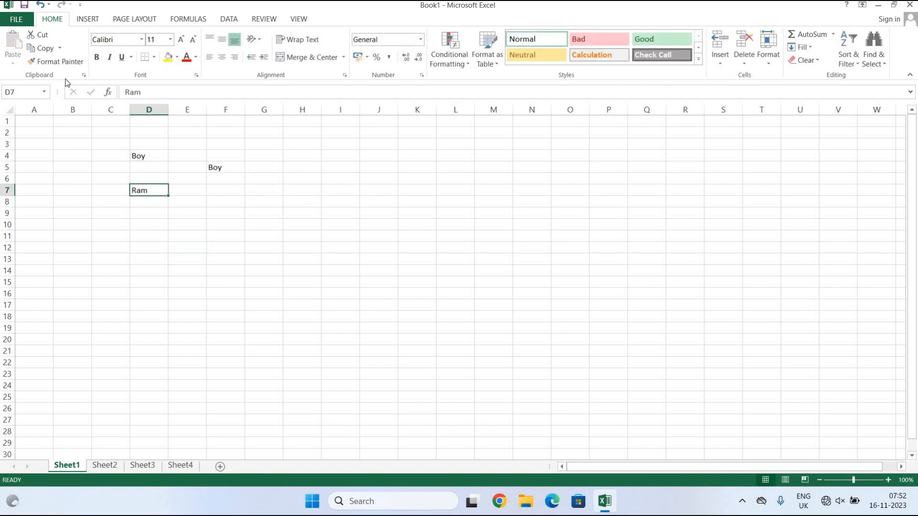
pyautogui.click(38, 34)
pyautogui.click(219, 194)
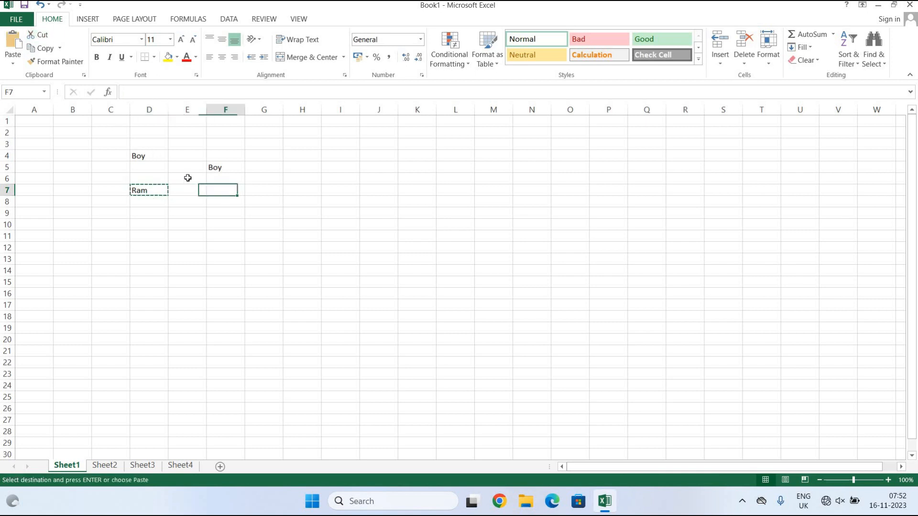
pyautogui.hotkey('ctrl', 'v')
pyautogui.click(209, 239)
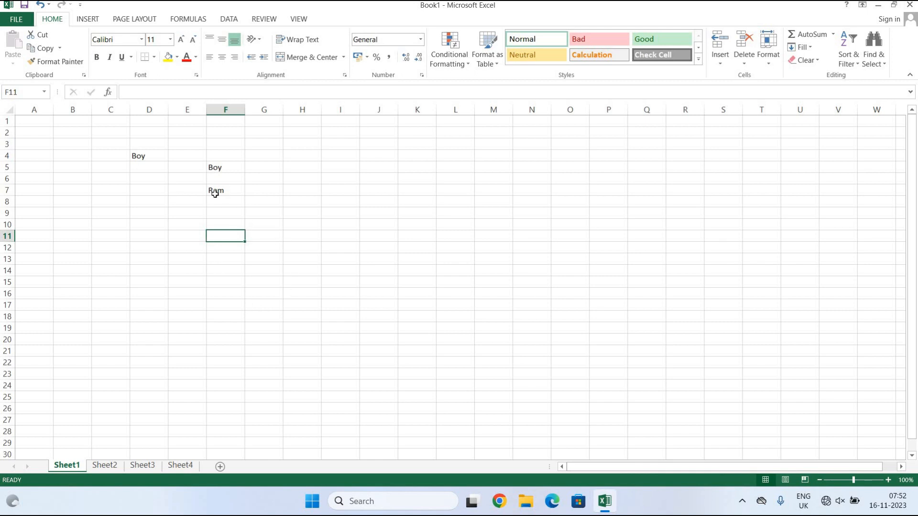
# Format 'Boy' in F5 as red Algerian text at size 24.
pyautogui.click(229, 167)
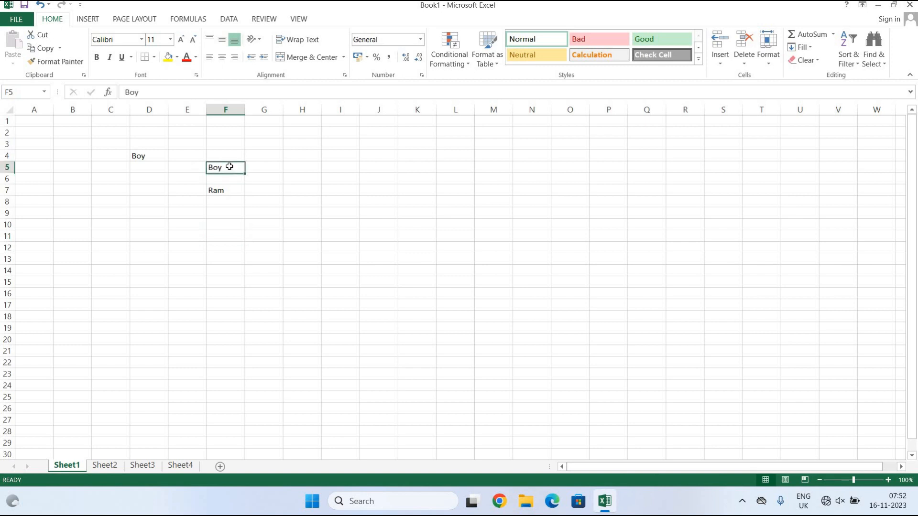
pyautogui.click(142, 39)
pyautogui.click(141, 124)
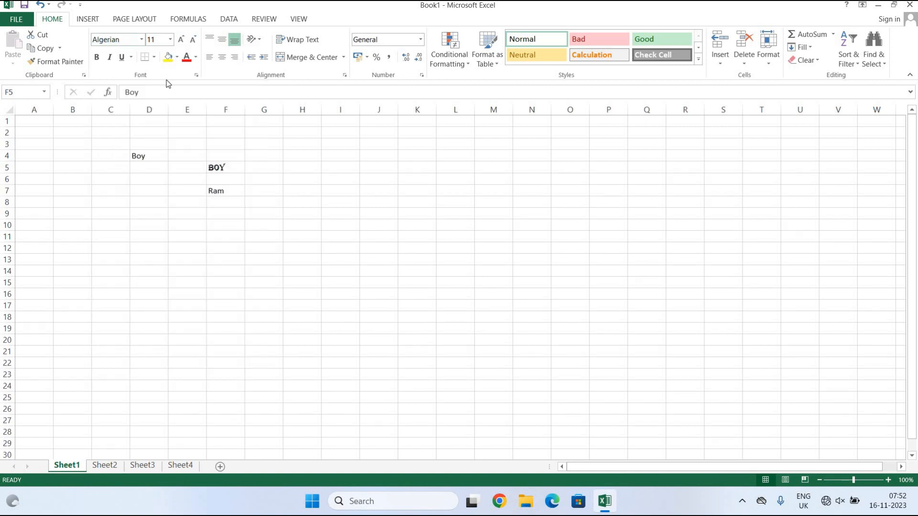
pyautogui.click(187, 57)
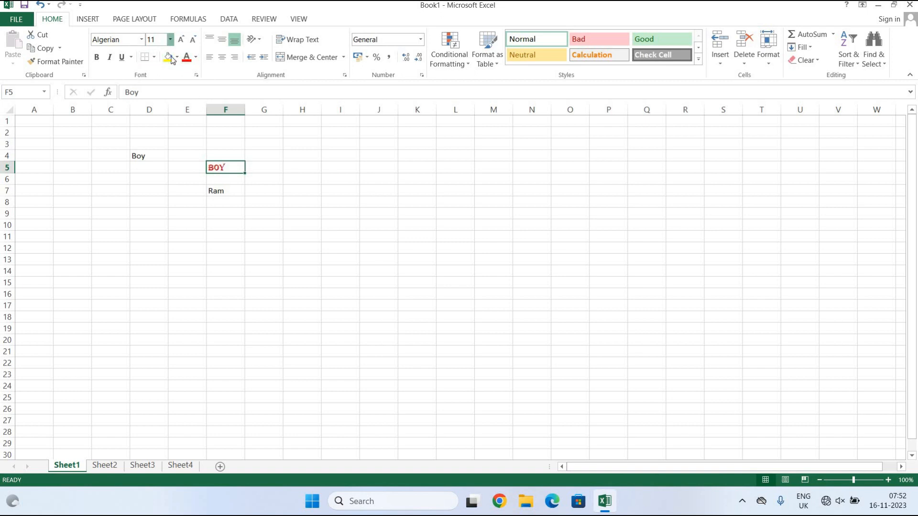
pyautogui.click(170, 39)
pyautogui.click(152, 168)
pyautogui.click(310, 204)
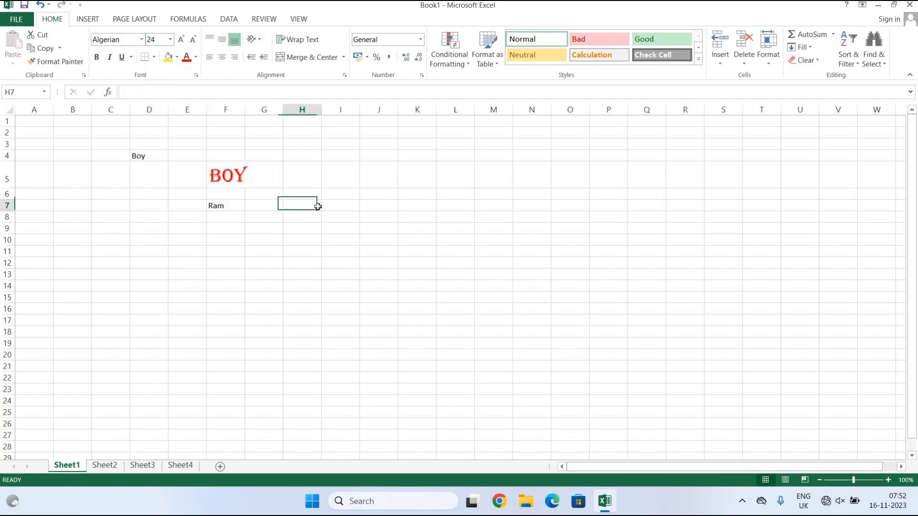
pyautogui.click(224, 180)
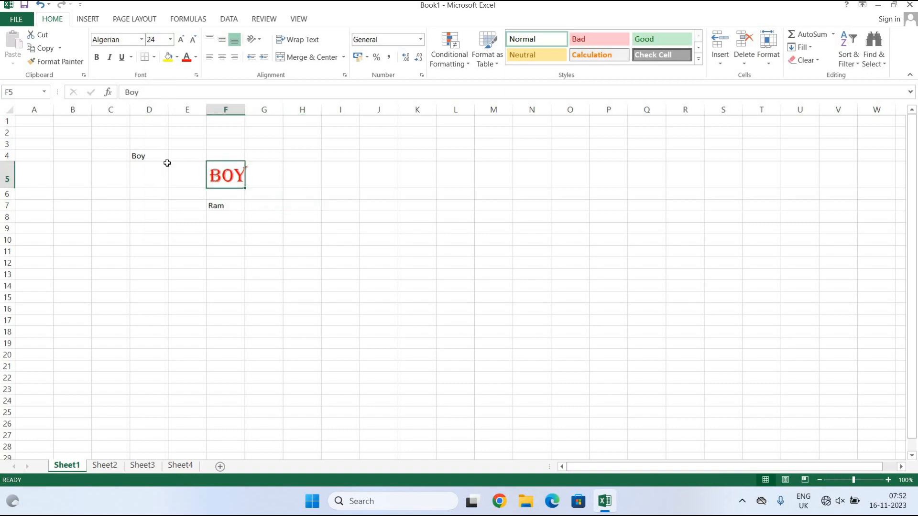
# Copy F5's formatting onto 'Ram' in F7 with Format Painter.
pyautogui.click(61, 61)
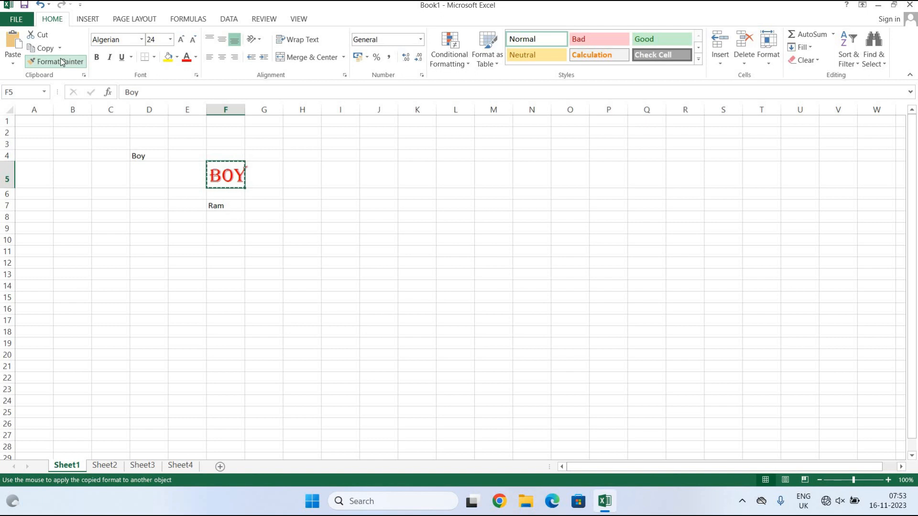
pyautogui.click(215, 205)
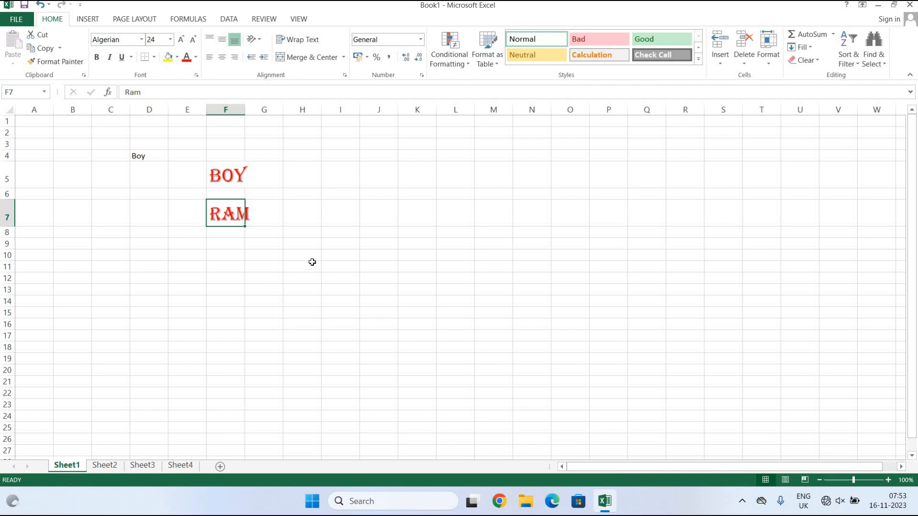
pyautogui.click(312, 263)
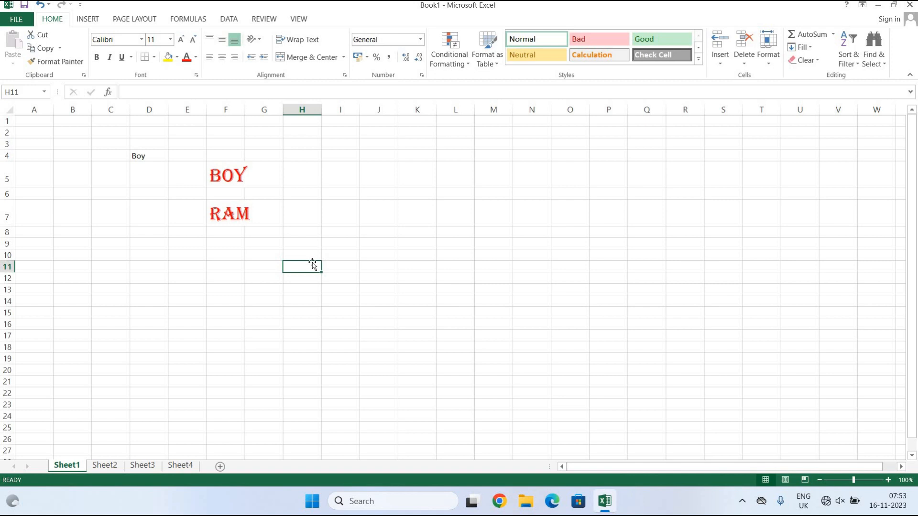
pyautogui.click(259, 281)
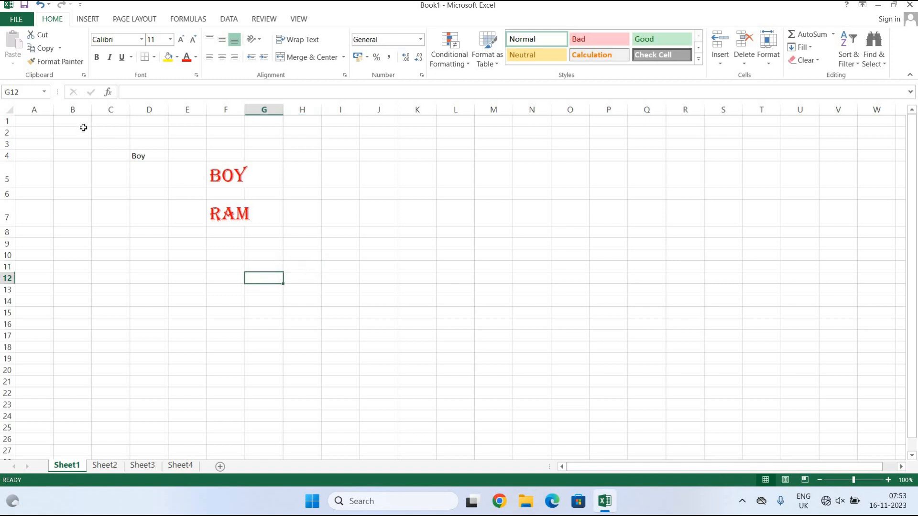
pyautogui.click(25, 168)
pyautogui.click(133, 156)
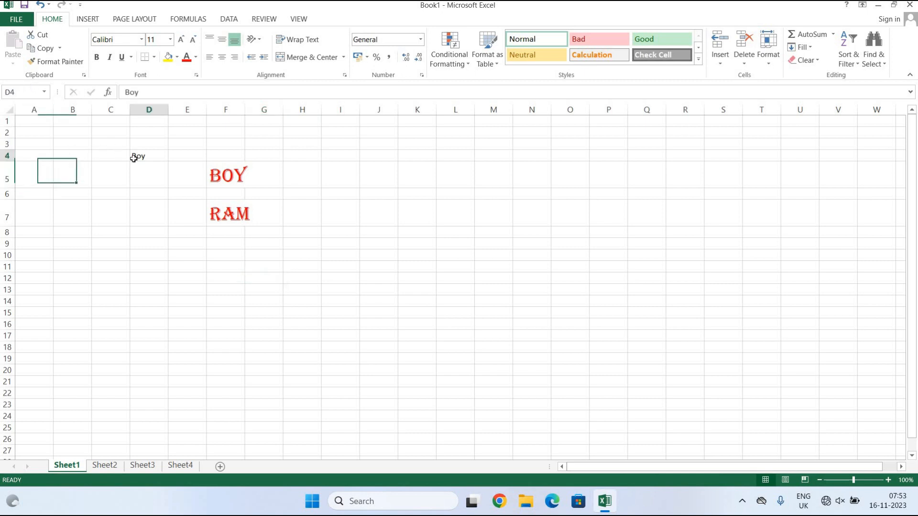
pyautogui.click(42, 48)
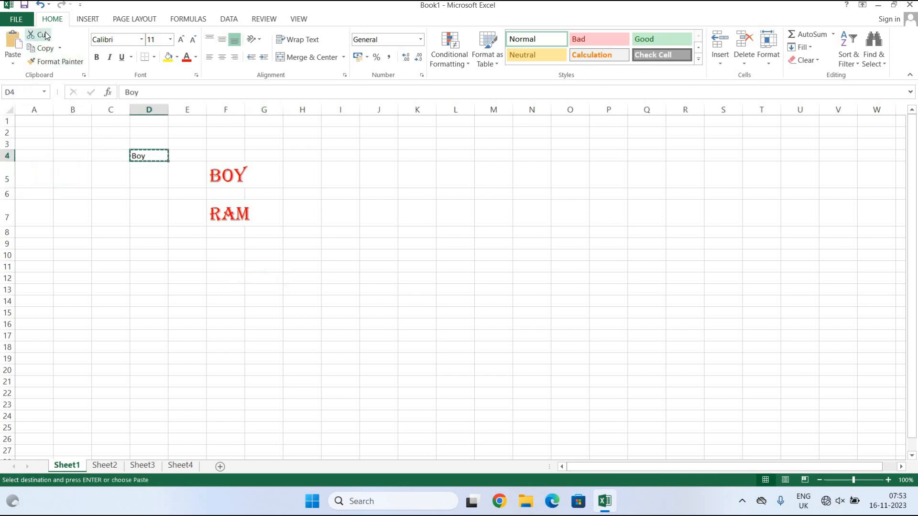
pyautogui.click(13, 66)
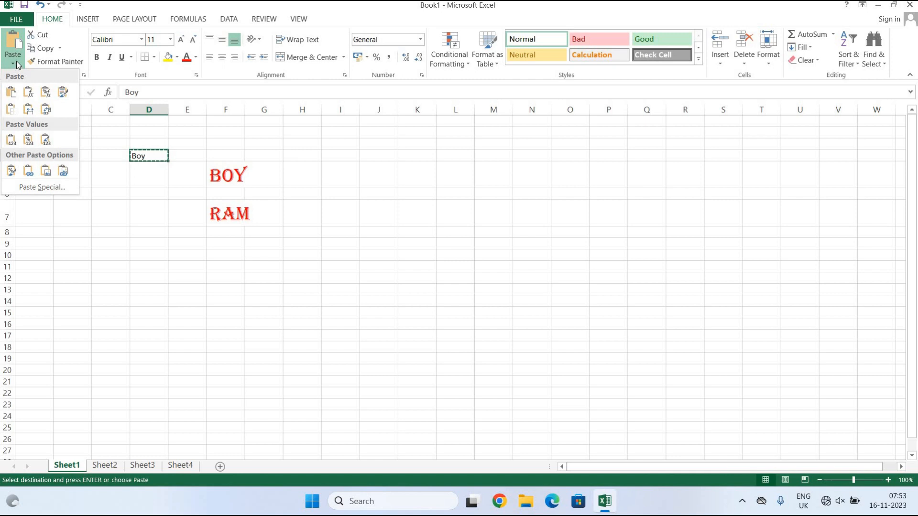
pyautogui.click(52, 187)
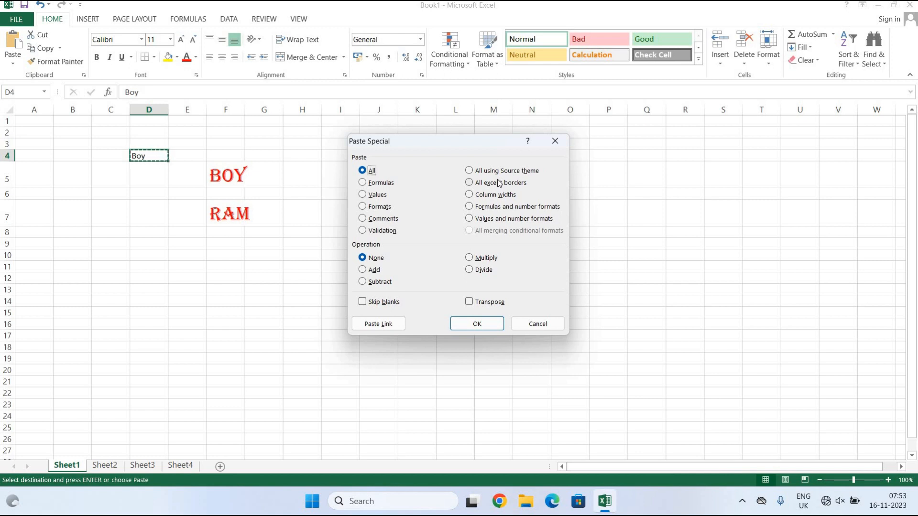
pyautogui.click(488, 324)
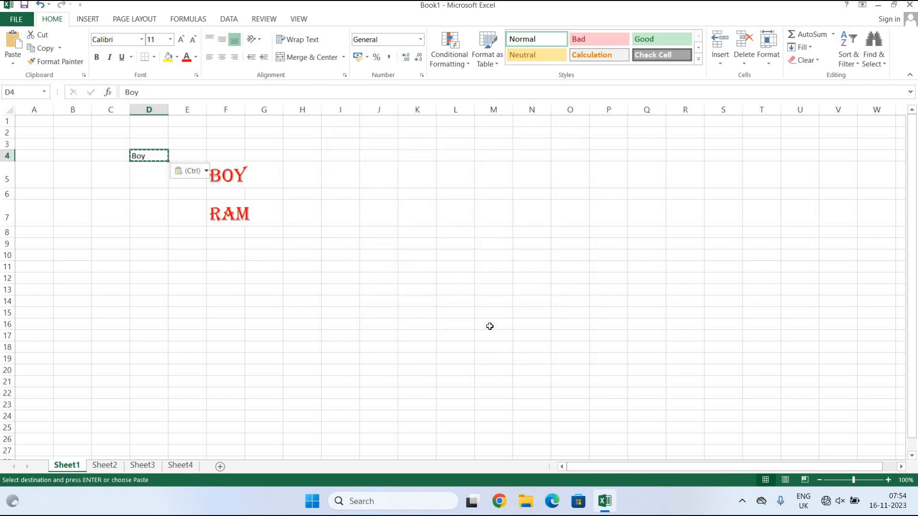
pyautogui.click(356, 305)
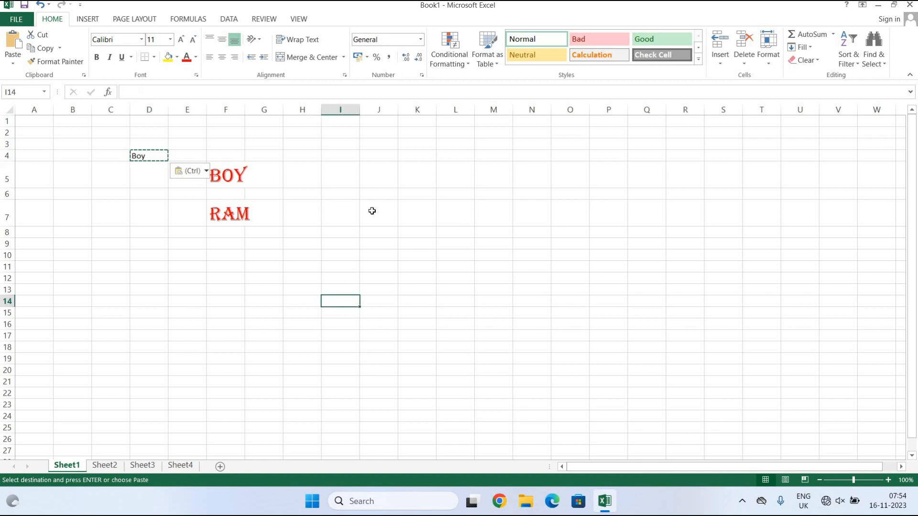
pyautogui.click(380, 192)
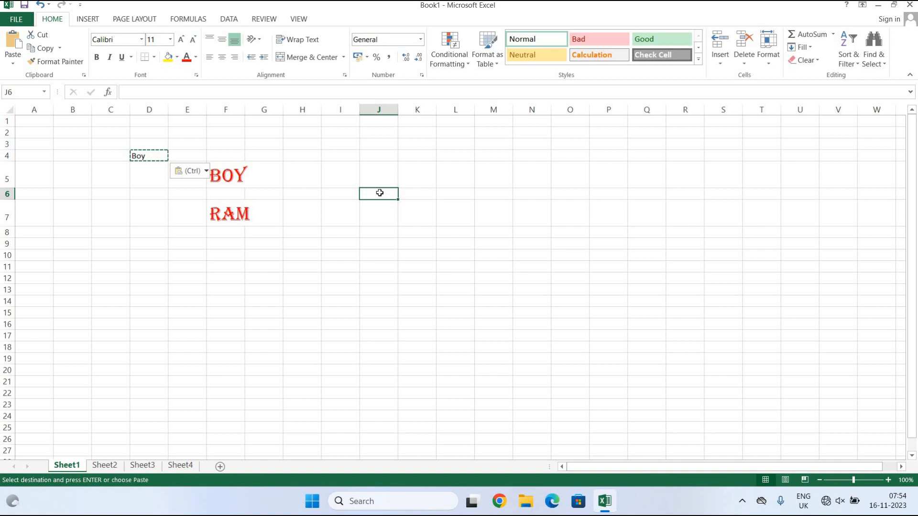
# Enter 'Ram' in J6 and set its font to Cascadia Code.
pyautogui.write('Ram')
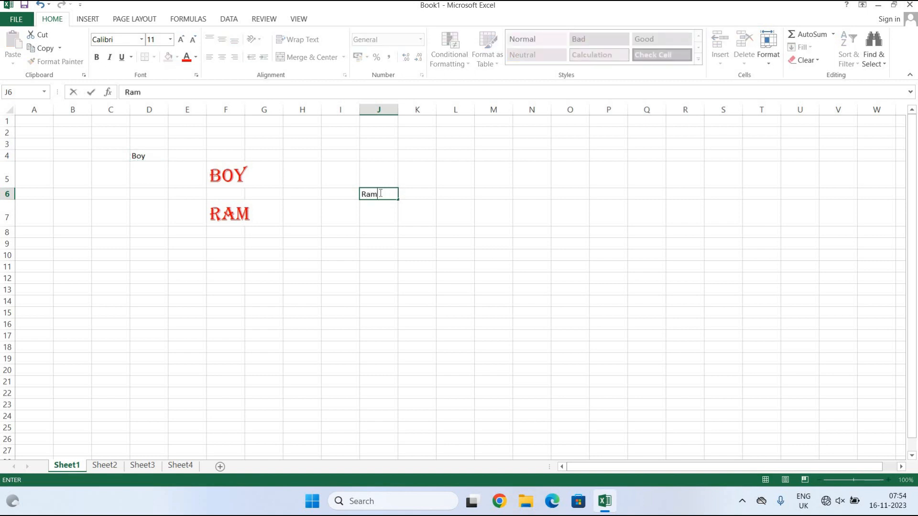
pyautogui.moveTo(393, 197); pyautogui.dragTo(340, 196)
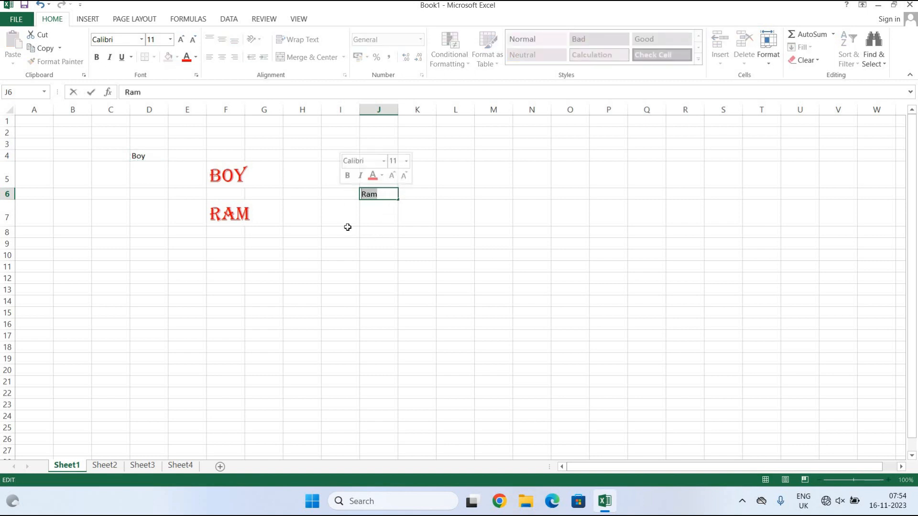
pyautogui.moveTo(348, 228); pyautogui.dragTo(352, 219)
pyautogui.click(381, 193)
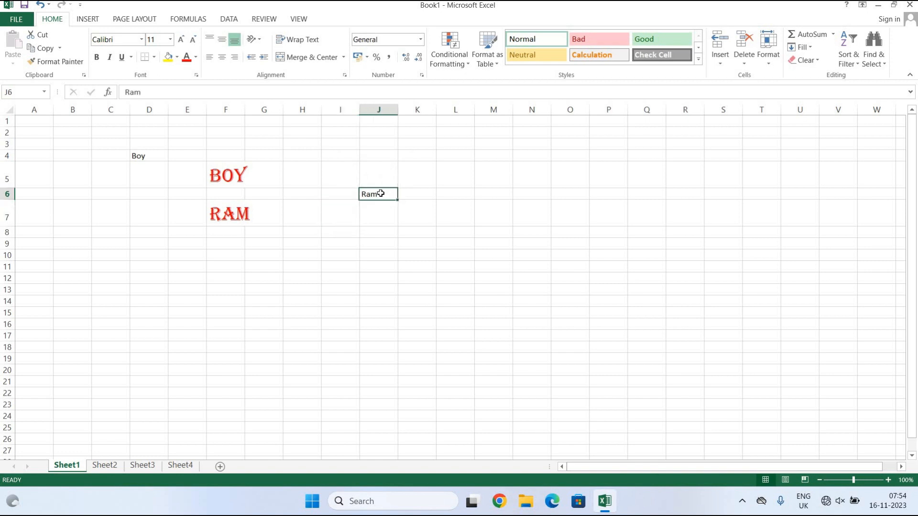
pyautogui.click(142, 40)
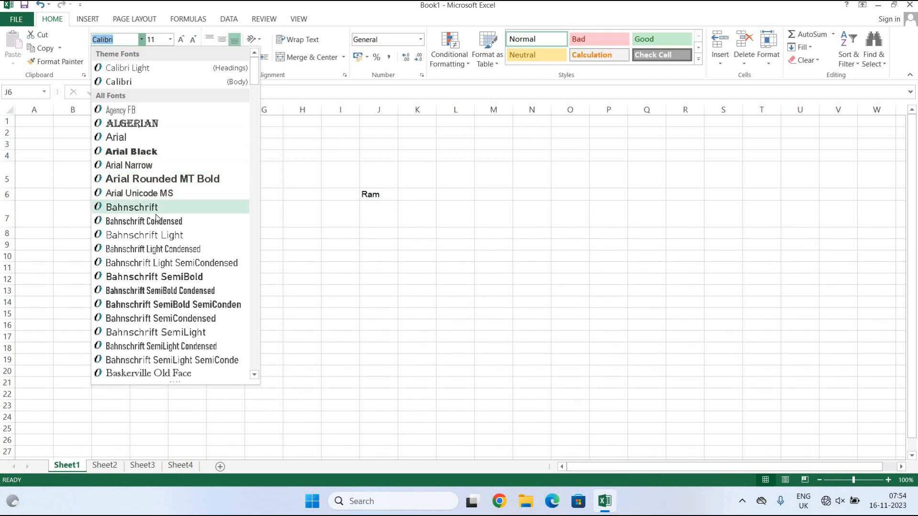
pyautogui.scroll(-5, 157, 219)
pyautogui.scroll(-7, 156, 219)
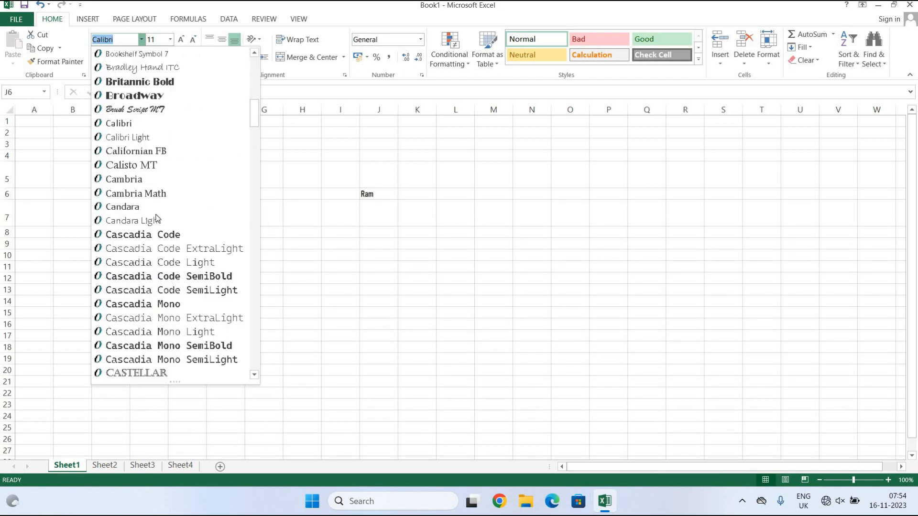
pyautogui.click(154, 266)
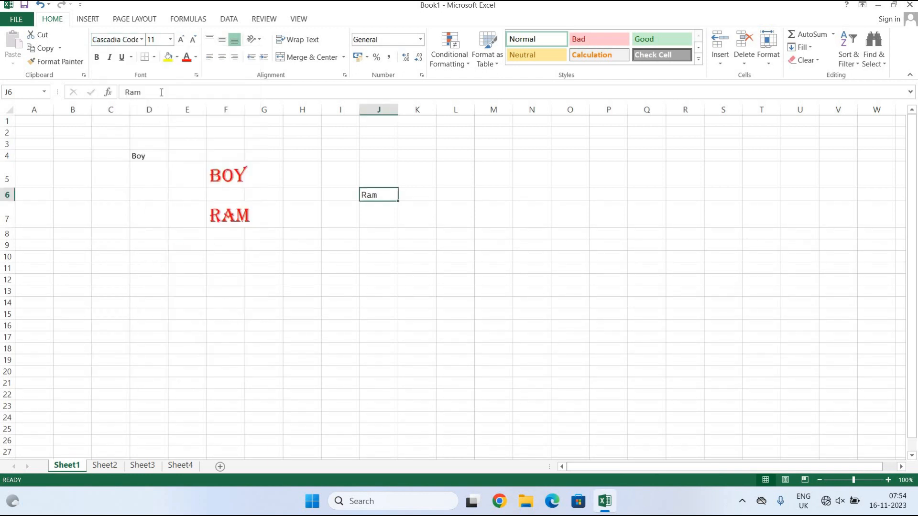
pyautogui.click(141, 40)
pyautogui.scroll(-3, 138, 225)
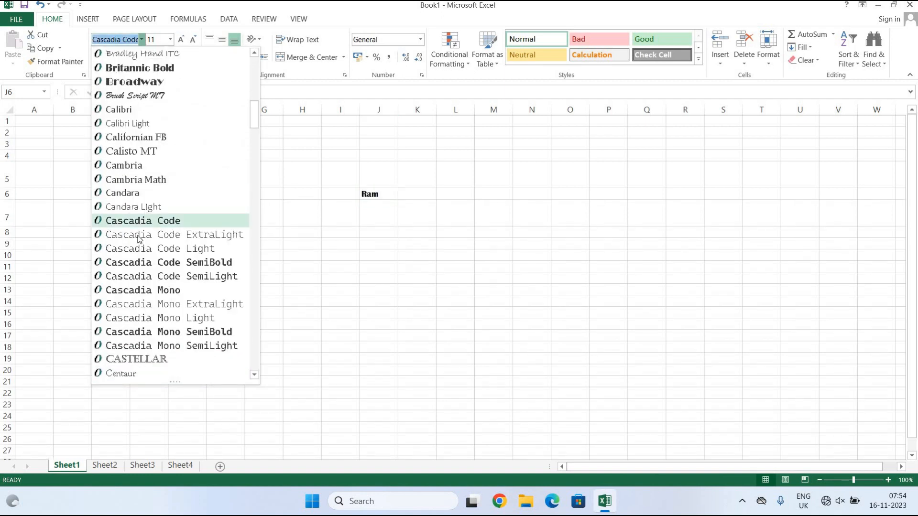
pyautogui.click(138, 221)
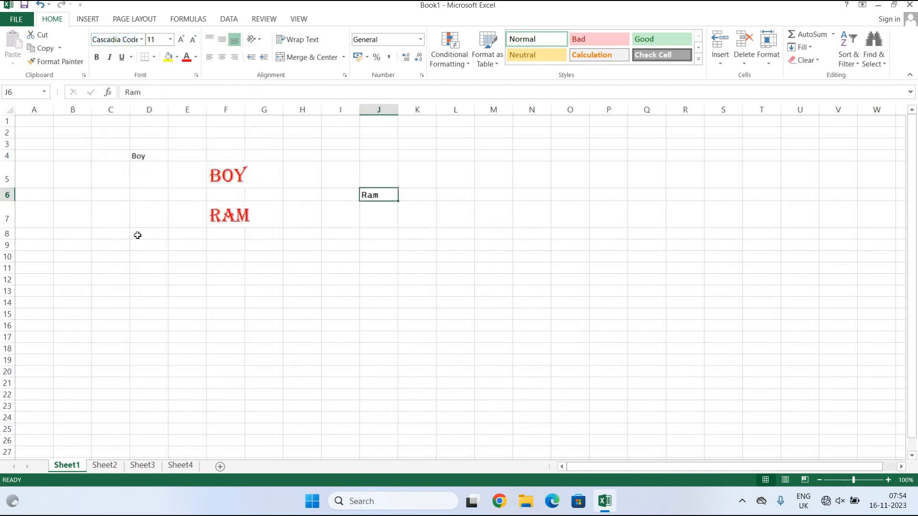
# Try font size 88 on Ram, then change it to 12.
pyautogui.click(170, 45)
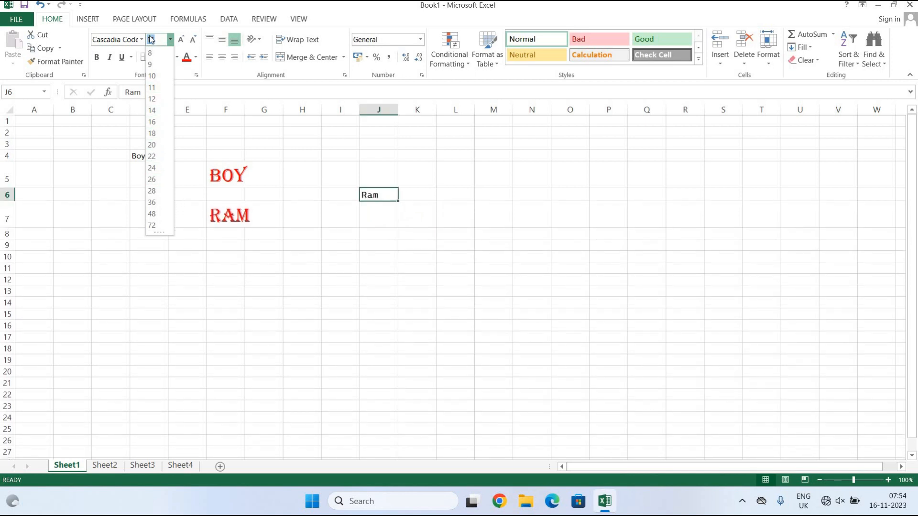
pyautogui.write('88')
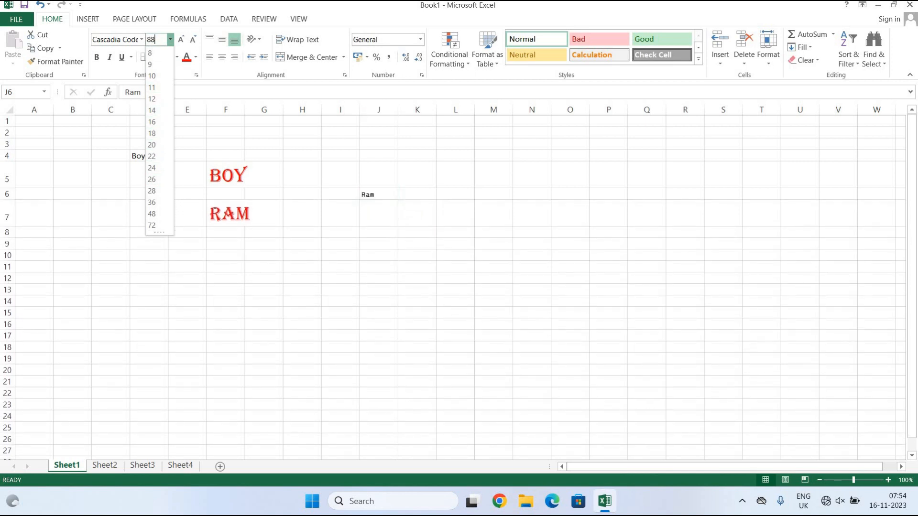
pyautogui.press('Return')
pyautogui.click(312, 305)
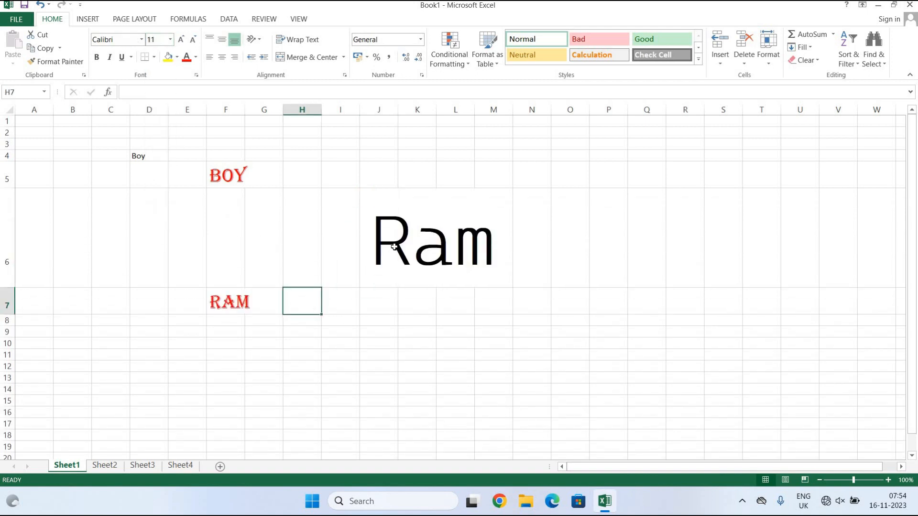
pyautogui.click(397, 226)
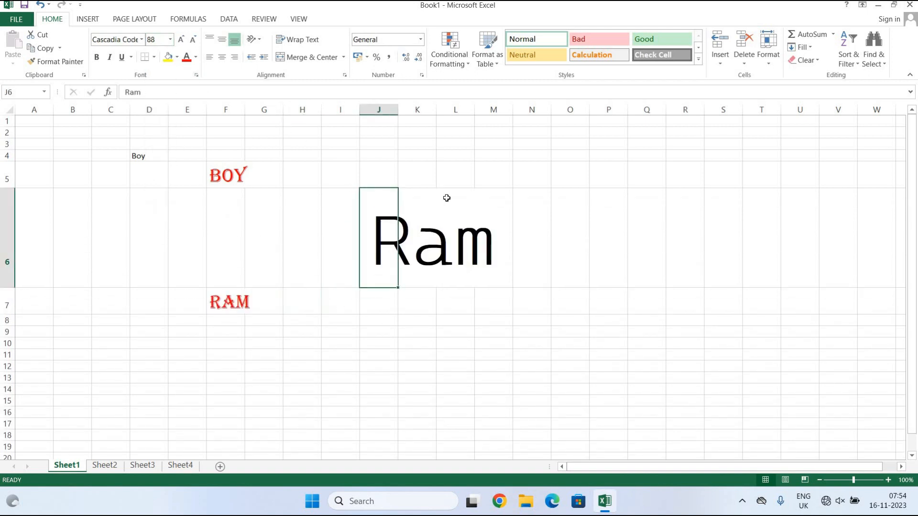
pyautogui.press('Right')
pyautogui.press('Right')
pyautogui.click(170, 39)
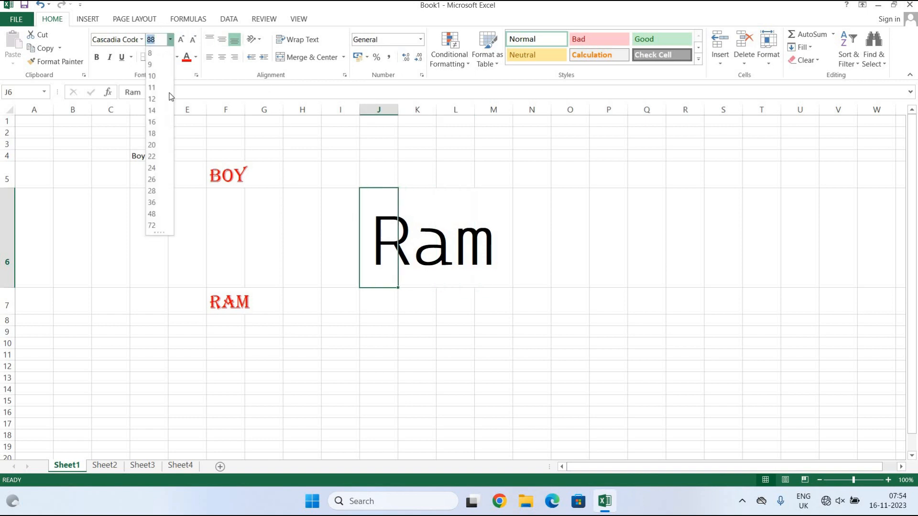
pyautogui.click(158, 102)
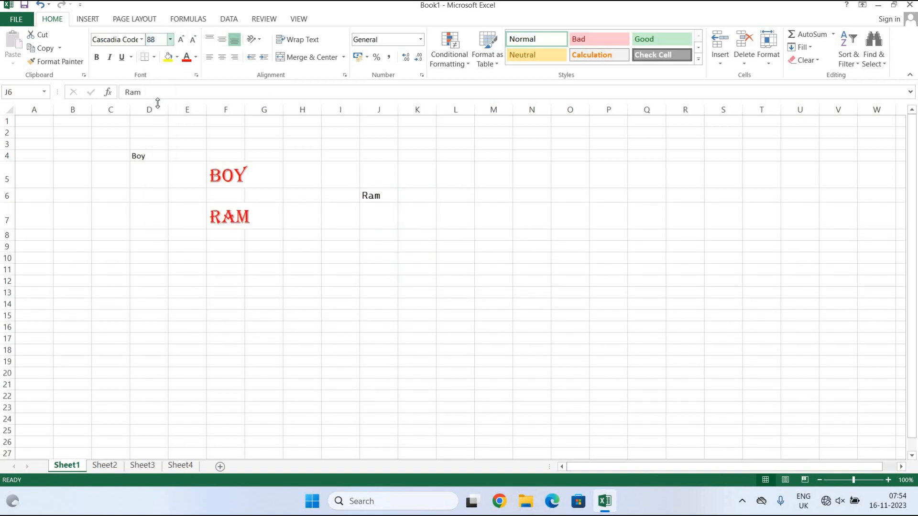
pyautogui.click(400, 246)
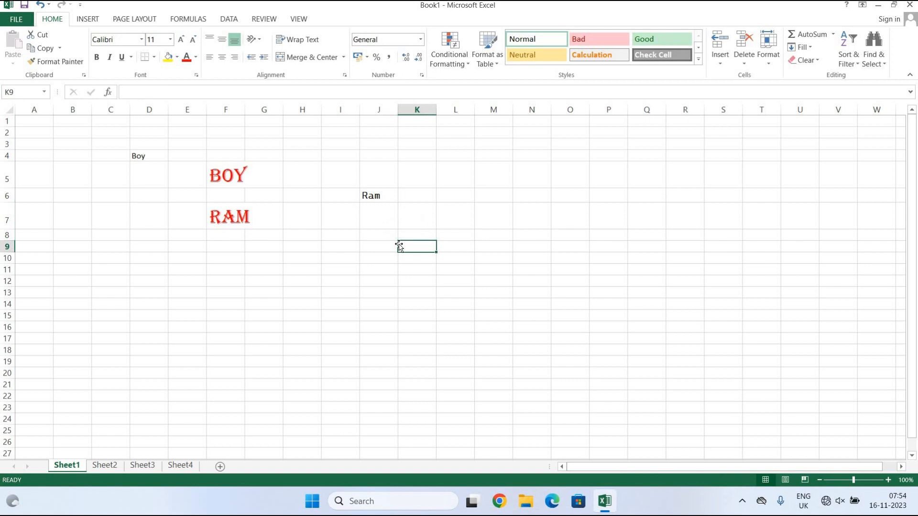
pyautogui.click(375, 196)
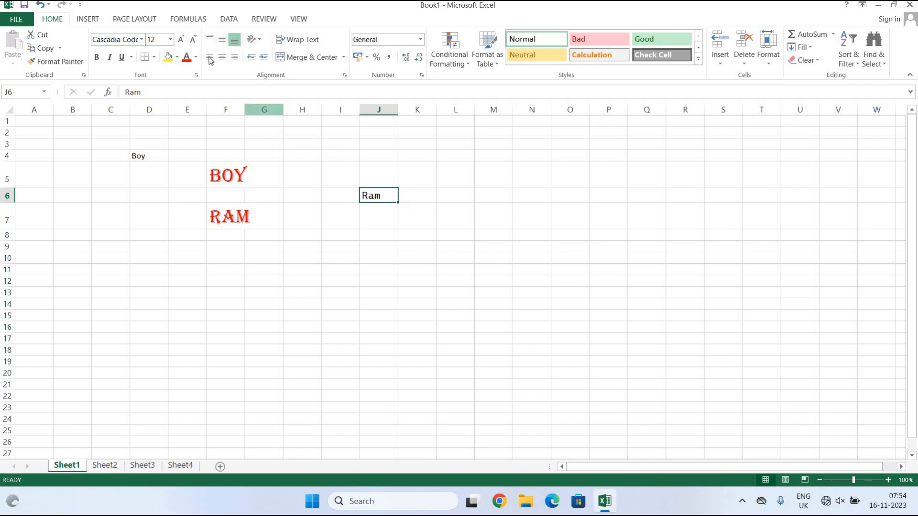
# Grow Ram's font three steps, then shrink it six steps.
pyautogui.click(180, 40)
pyautogui.click(180, 39)
pyautogui.click(180, 40)
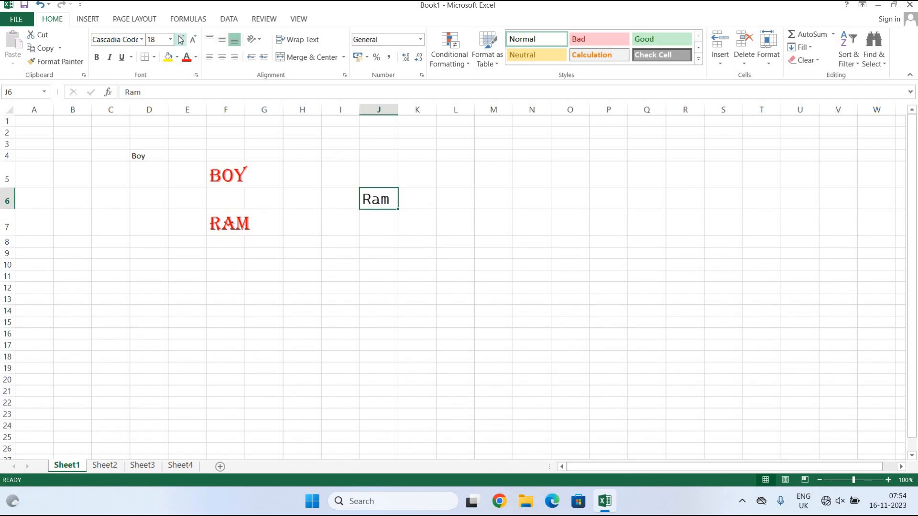
pyautogui.click(180, 40)
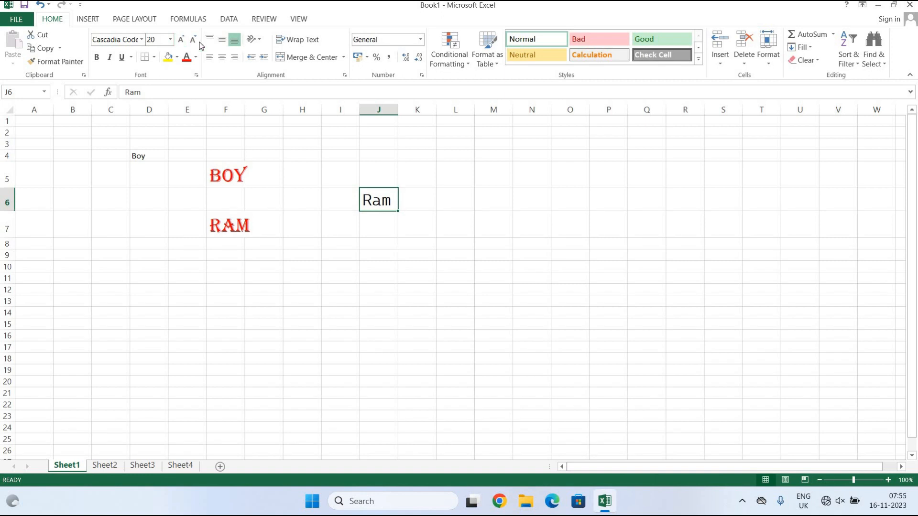
pyautogui.click(193, 40)
pyautogui.click(193, 40)
pyautogui.click(193, 40)
pyautogui.click(194, 40)
pyautogui.click(194, 41)
pyautogui.click(193, 41)
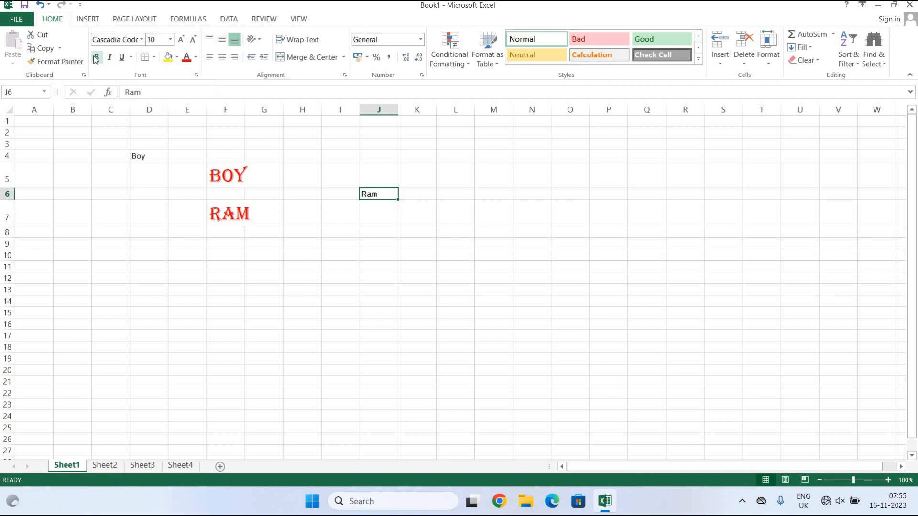
pyautogui.moveTo(414, 254); pyautogui.dragTo(411, 245)
# Set Ram to 48 point, trying italic and then turning it off.
pyautogui.click(385, 191)
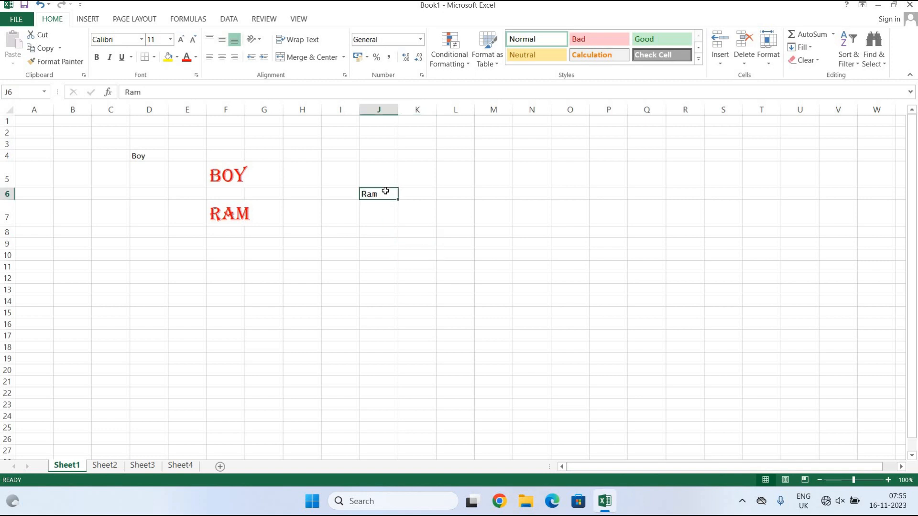
pyautogui.click(110, 58)
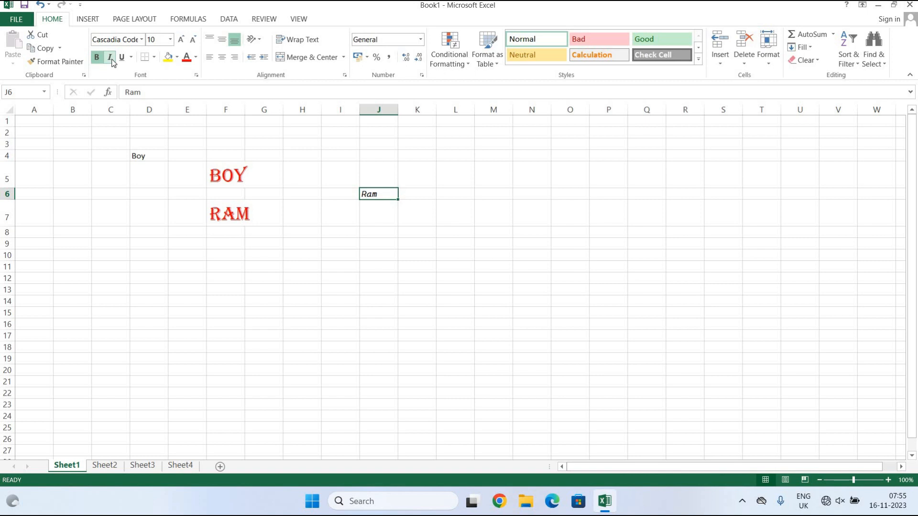
pyautogui.click(171, 40)
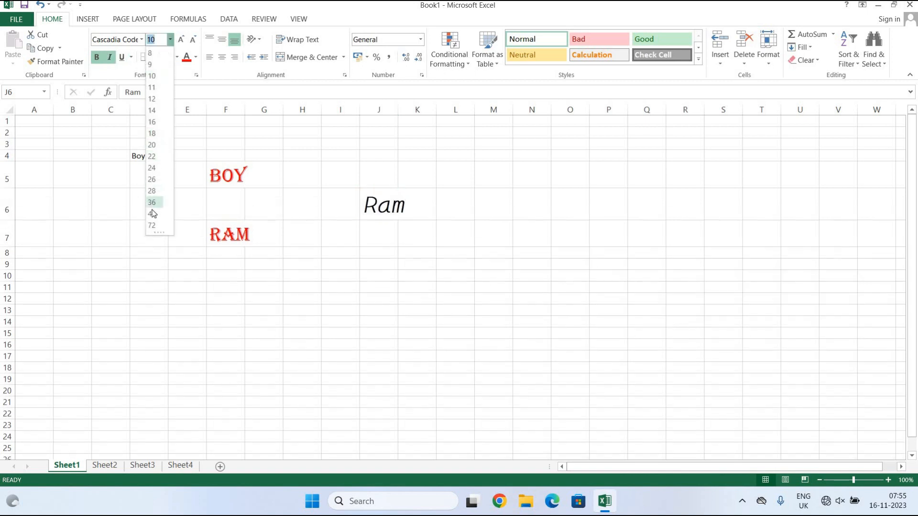
pyautogui.click(152, 209)
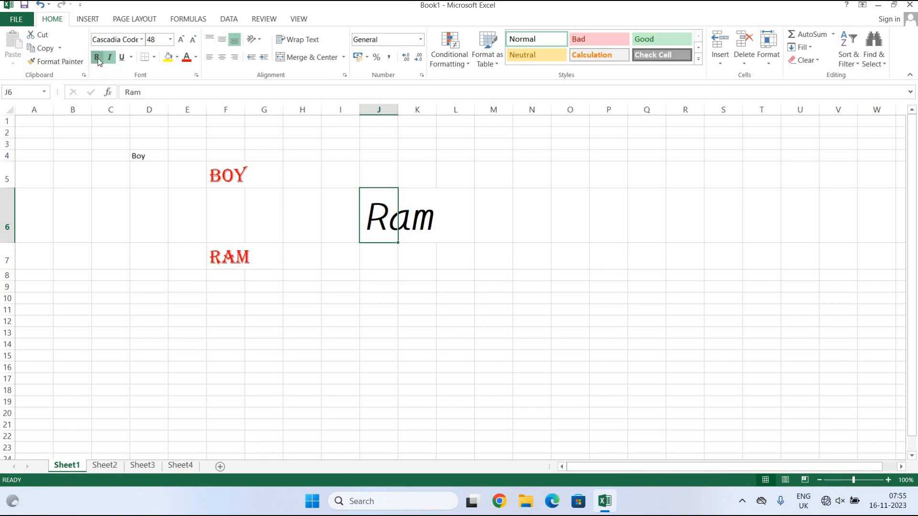
pyautogui.click(112, 60)
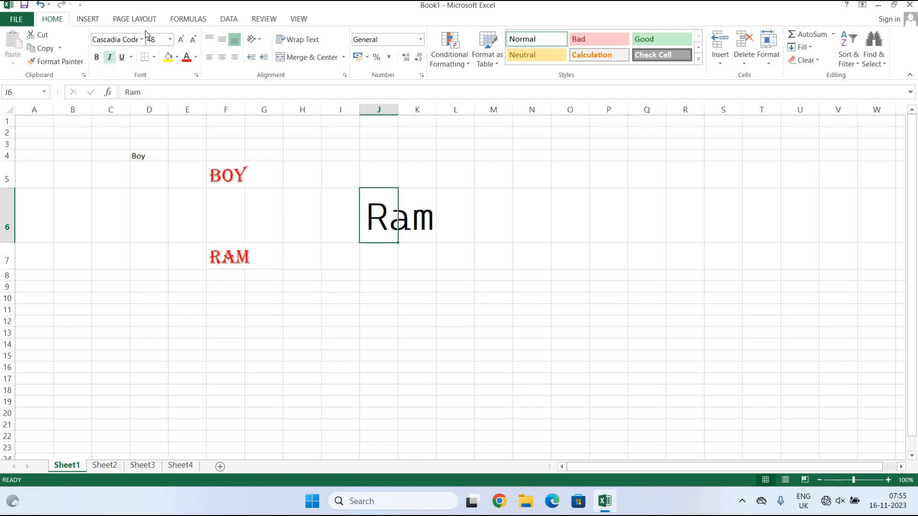
pyautogui.click(141, 42)
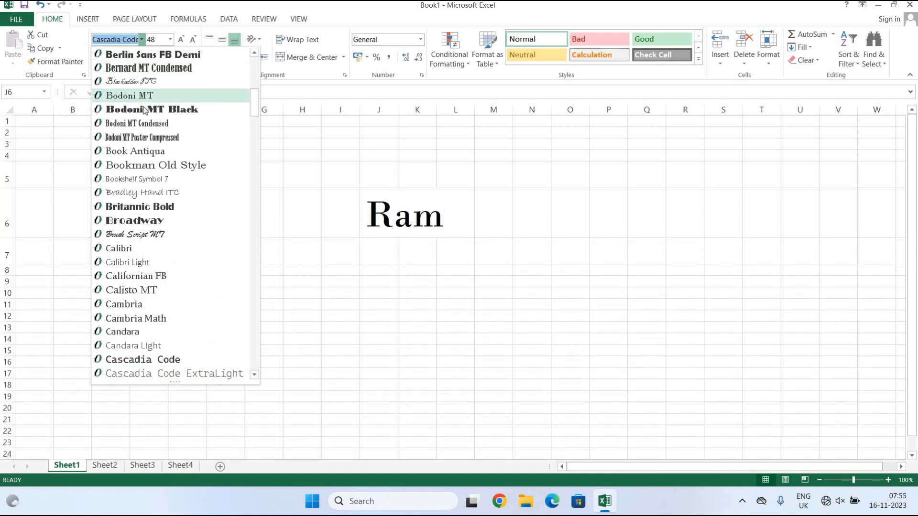
# Try Bodoni MT Black and Arial Black on Ram, then settle on Arial.
pyautogui.click(143, 104)
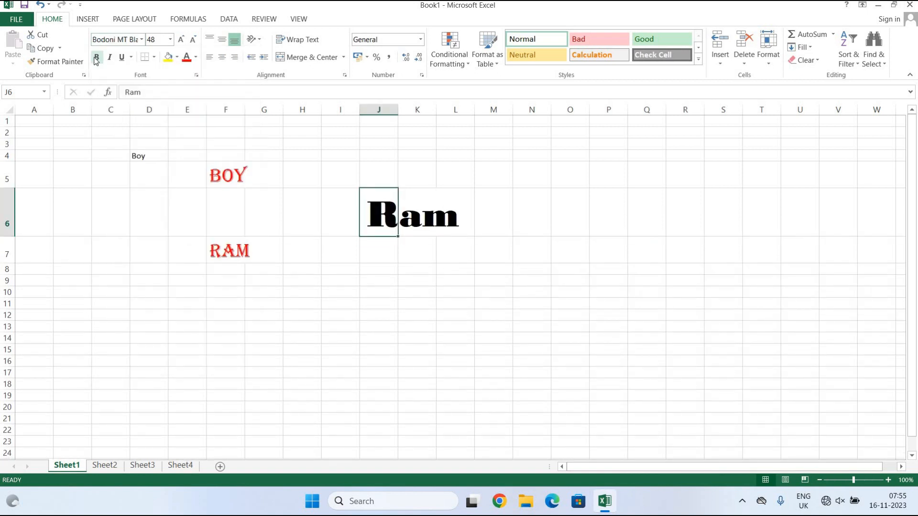
pyautogui.click(142, 40)
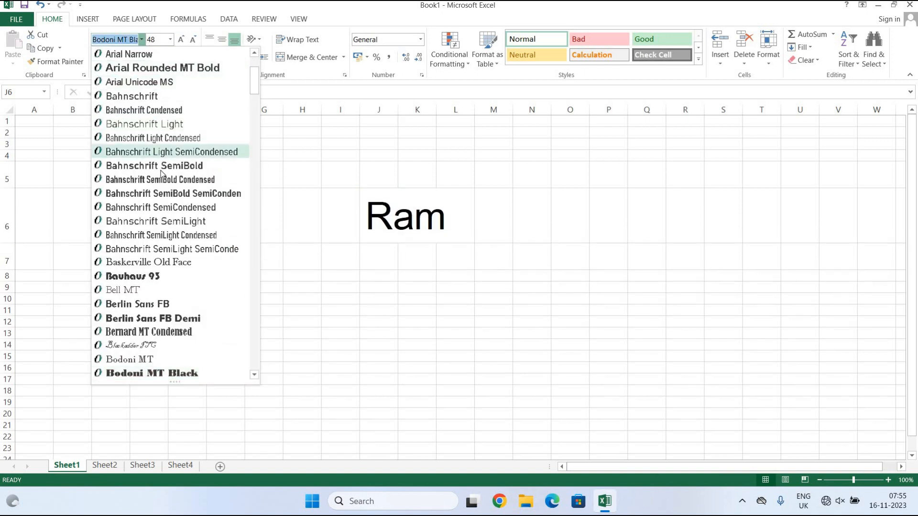
pyautogui.scroll(2, 162, 175)
pyautogui.scroll(-1, 162, 174)
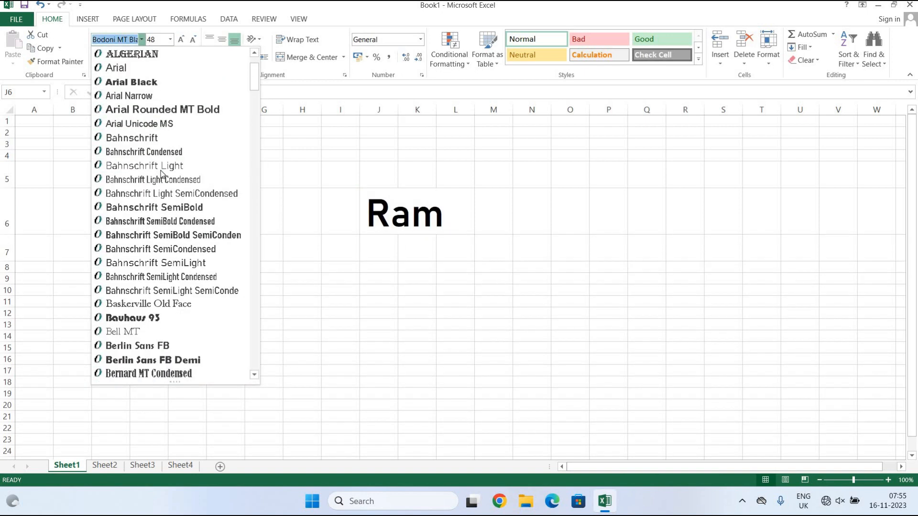
pyautogui.click(185, 82)
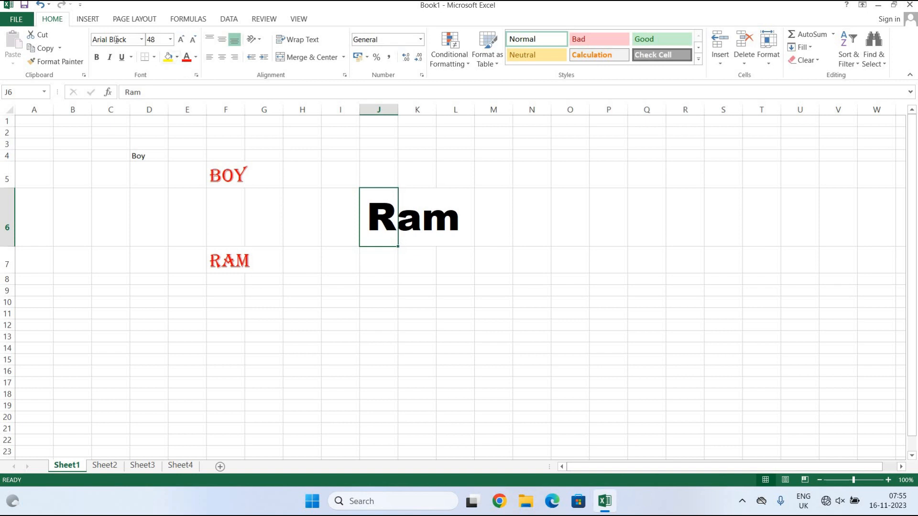
pyautogui.click(143, 41)
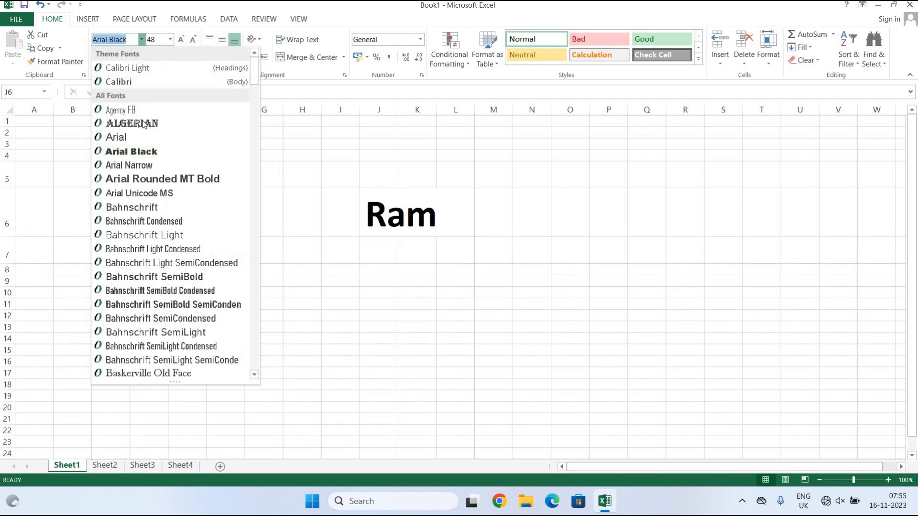
pyautogui.click(138, 138)
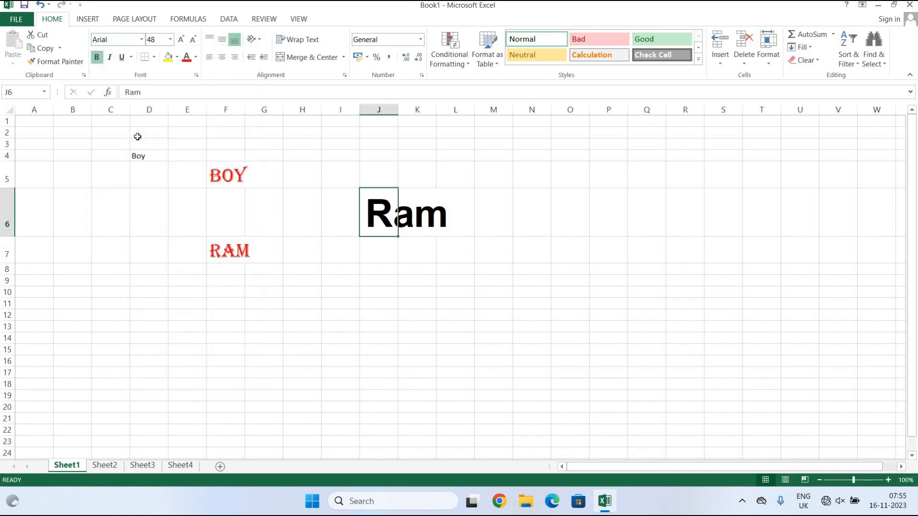
# Toggle bold and italic, leaving Ram bold and non-italic, then underline it.
pyautogui.click(109, 57)
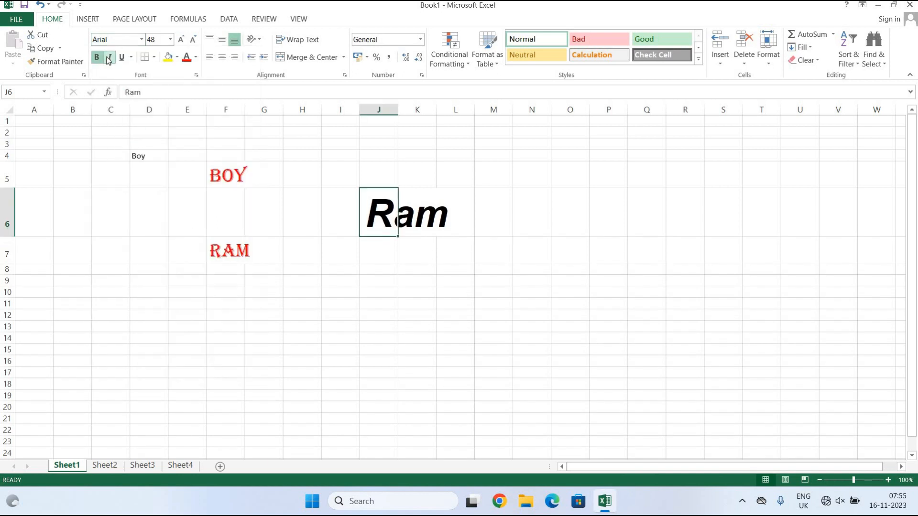
pyautogui.click(97, 57)
pyautogui.click(97, 57)
pyautogui.click(97, 57)
pyautogui.click(96, 58)
pyautogui.click(96, 57)
pyautogui.click(96, 57)
pyautogui.click(109, 59)
pyautogui.click(108, 61)
pyautogui.click(108, 61)
pyautogui.click(108, 61)
pyautogui.click(108, 61)
pyautogui.click(122, 60)
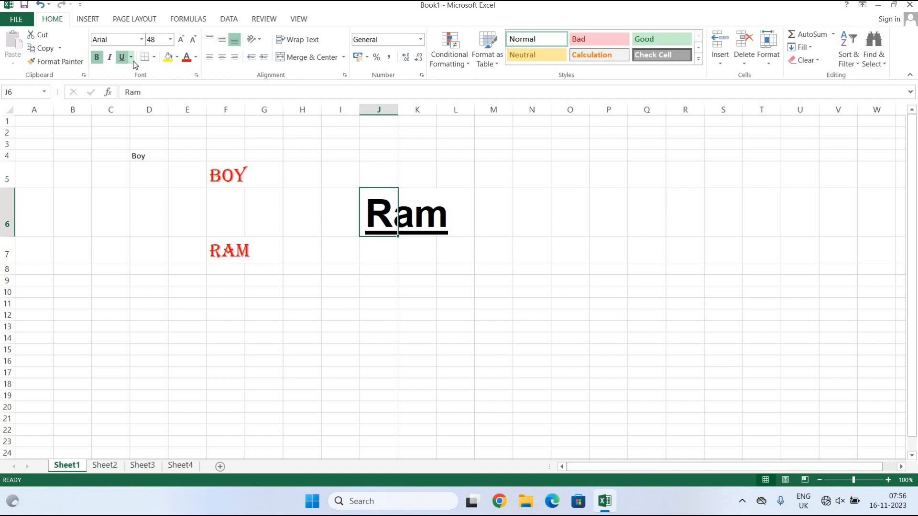
pyautogui.click(132, 58)
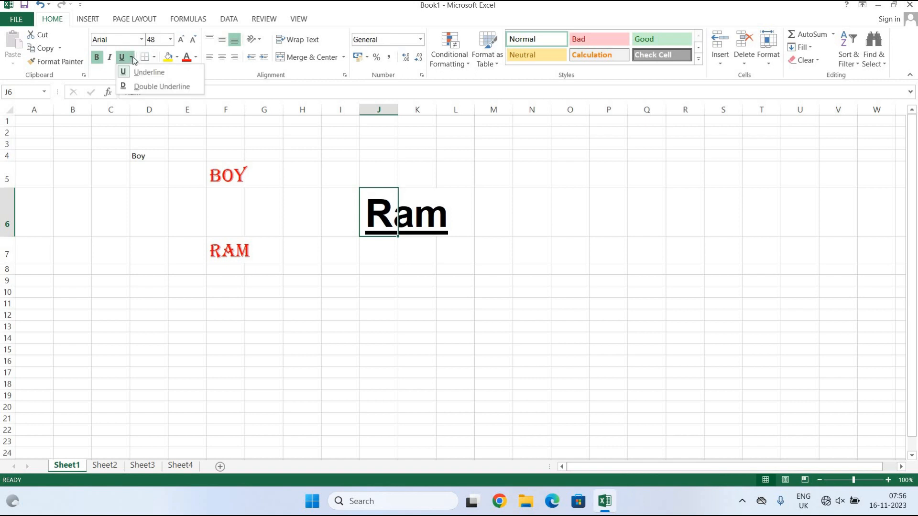
# Give Ram in J6 a double underline, then remove the underline.
pyautogui.click(146, 87)
pyautogui.click(319, 282)
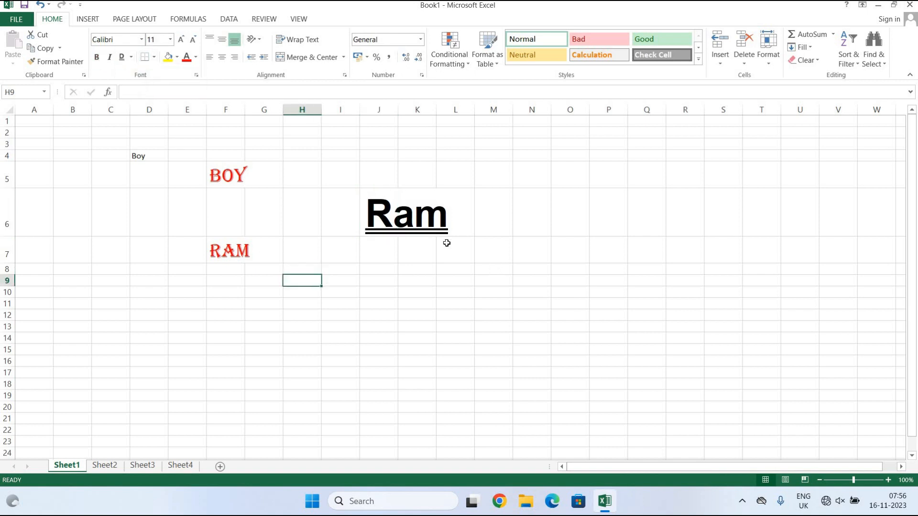
pyautogui.click(408, 211)
pyautogui.click(387, 211)
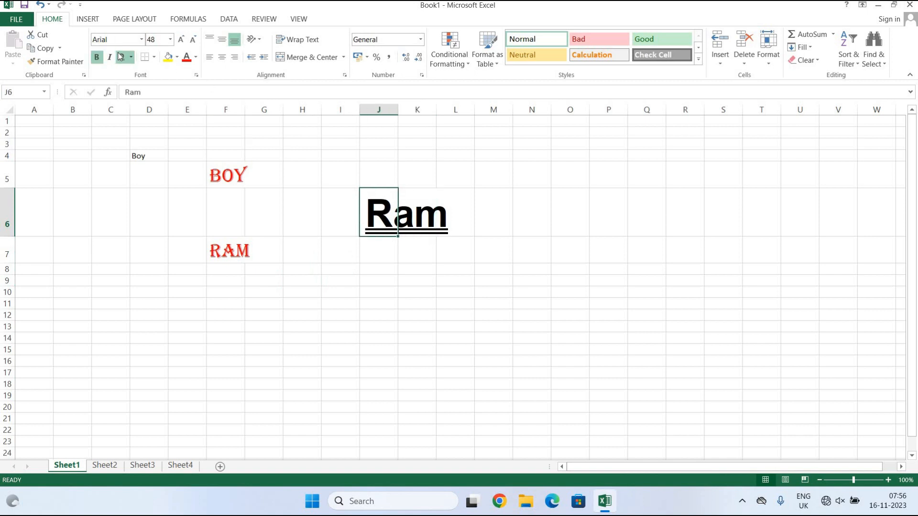
pyautogui.click(121, 57)
pyautogui.click(311, 290)
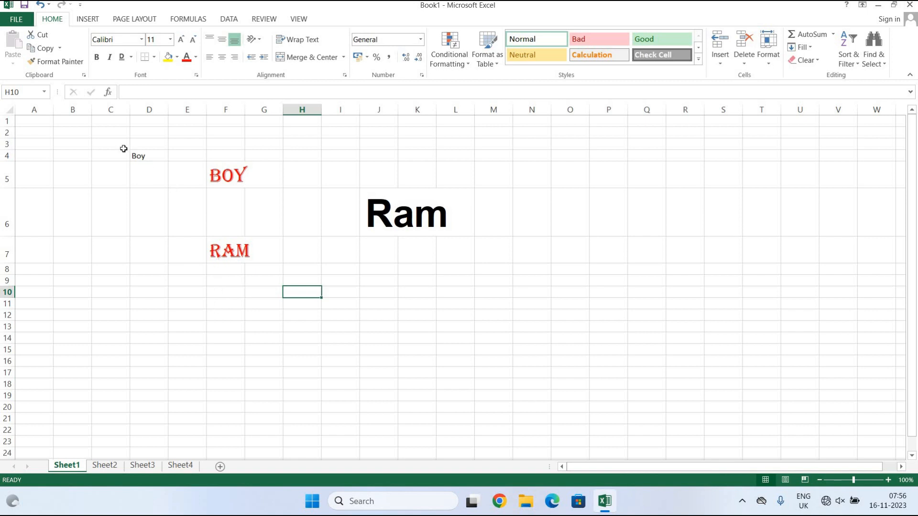
# Select column B, cells D7, B1 and B4, then drag-select the block from A1.
pyautogui.click(86, 109)
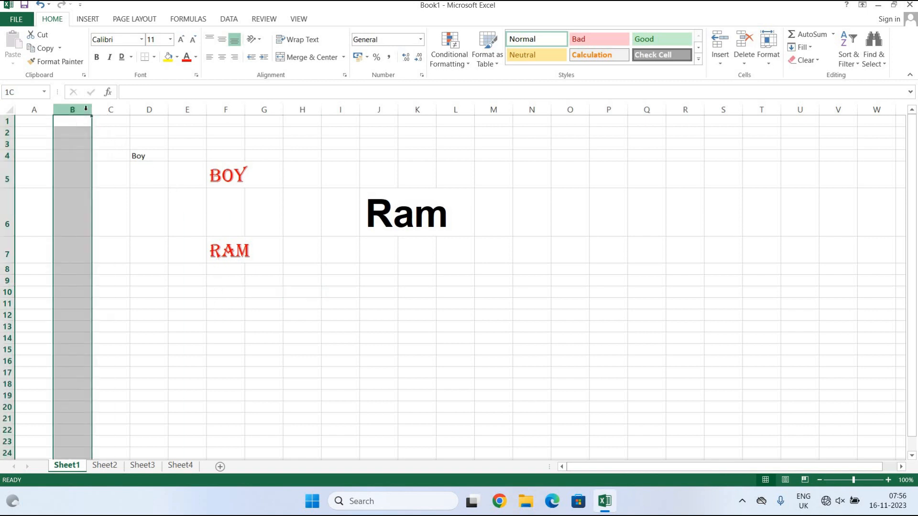
pyautogui.click(139, 242)
pyautogui.click(60, 124)
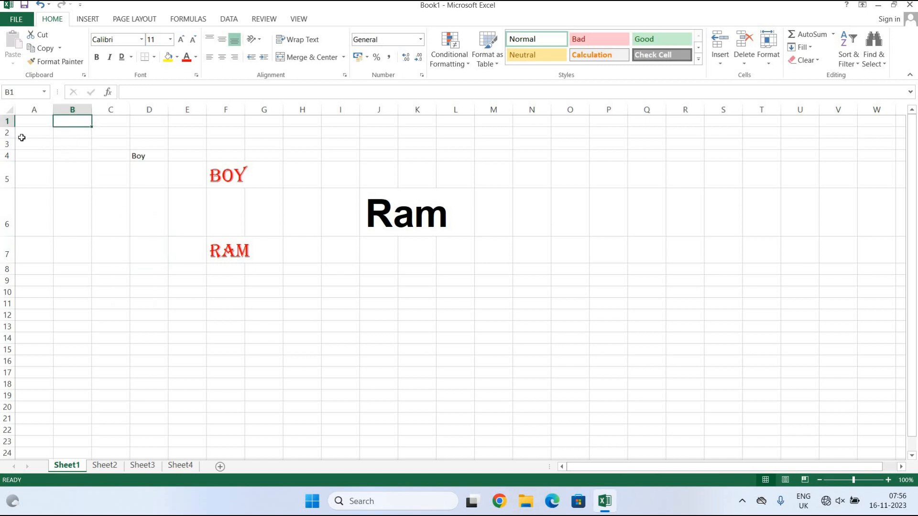
pyautogui.click(78, 155)
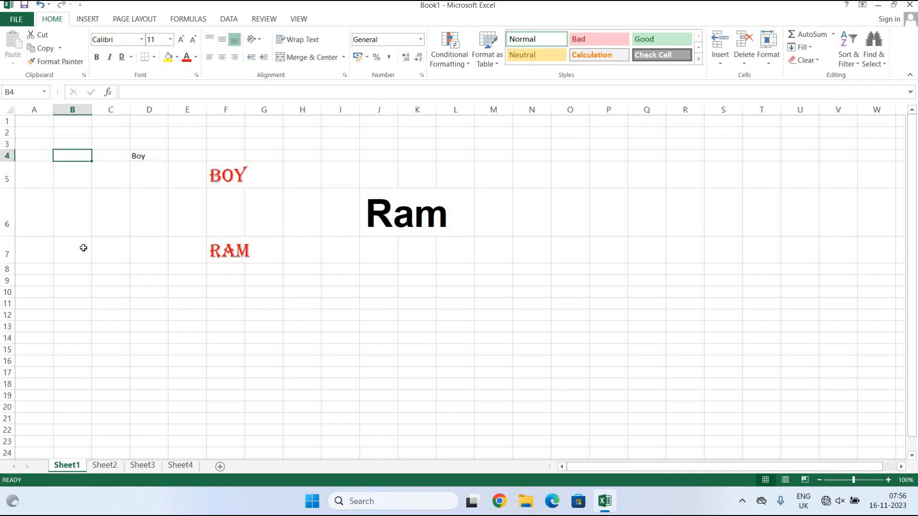
pyautogui.moveTo(22, 119); pyautogui.dragTo(467, 317)
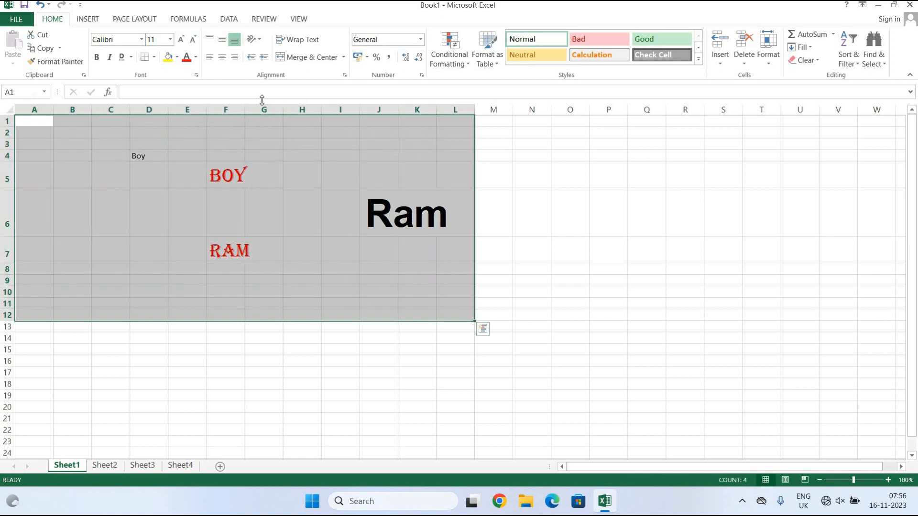
# Apply All Borders to A1:L12, then use Clear All to empty the range.
pyautogui.click(155, 57)
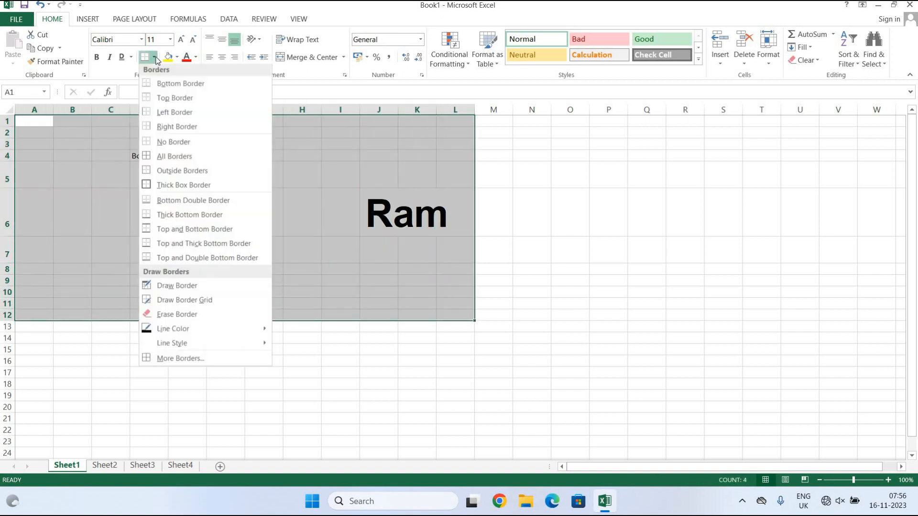
pyautogui.click(198, 158)
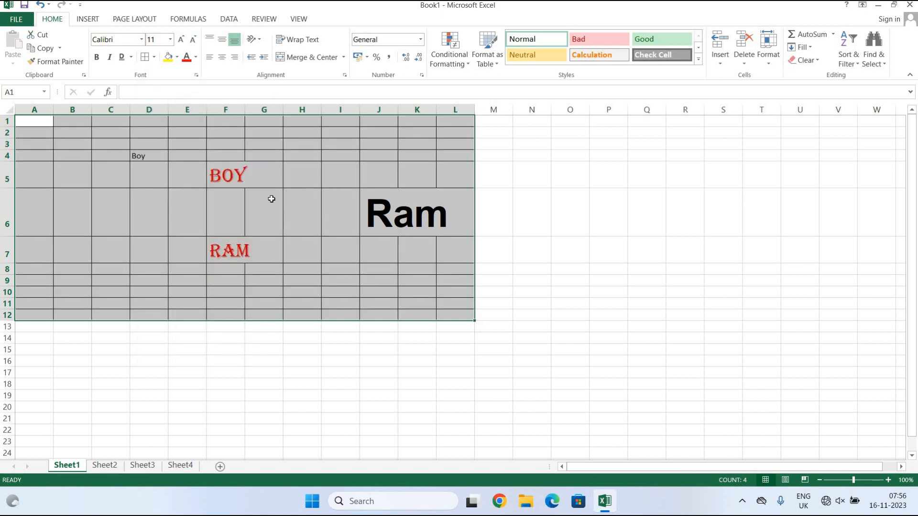
pyautogui.click(814, 62)
pyautogui.click(814, 75)
pyautogui.click(631, 259)
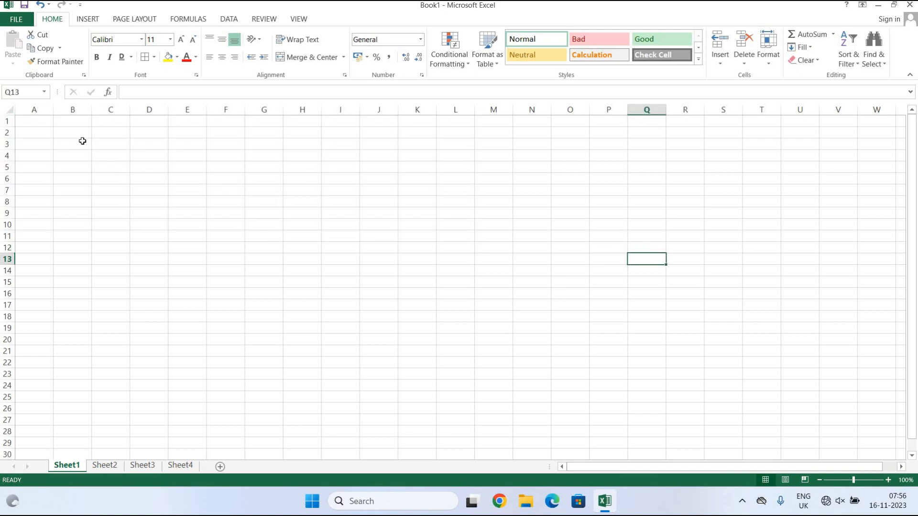
pyautogui.click(34, 110)
pyautogui.click(71, 110)
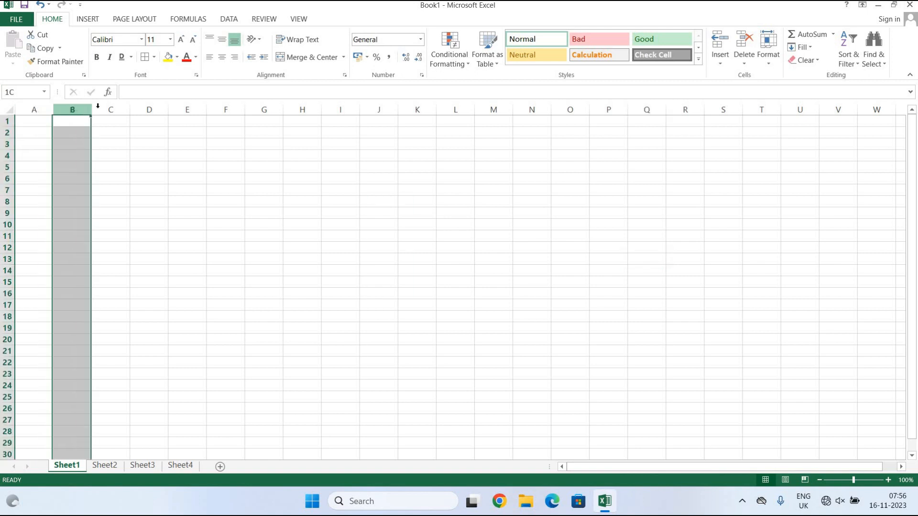
pyautogui.click(101, 110)
pyautogui.click(151, 106)
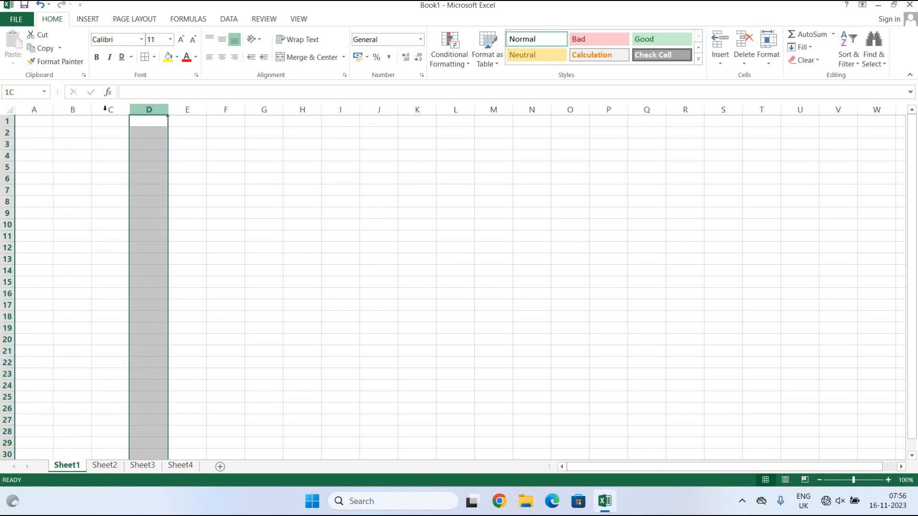
pyautogui.click(33, 109)
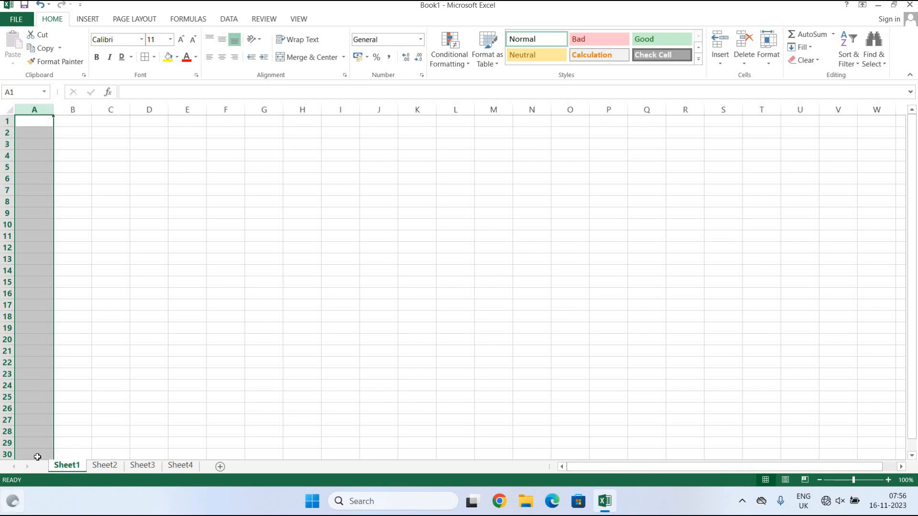
pyautogui.click(241, 319)
pyautogui.click(238, 269)
pyautogui.click(420, 267)
pyautogui.click(306, 307)
pyautogui.click(228, 268)
pyautogui.click(238, 245)
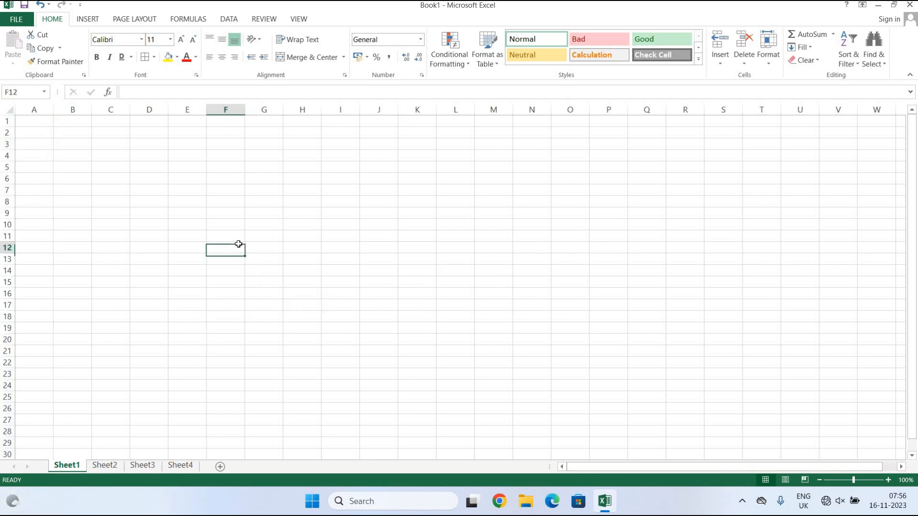
pyautogui.click(303, 245)
pyautogui.click(303, 283)
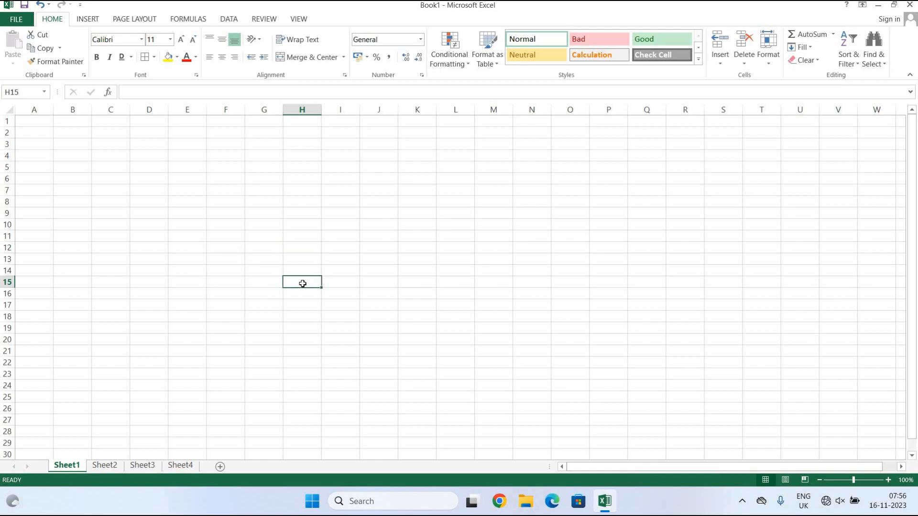
pyautogui.click(308, 236)
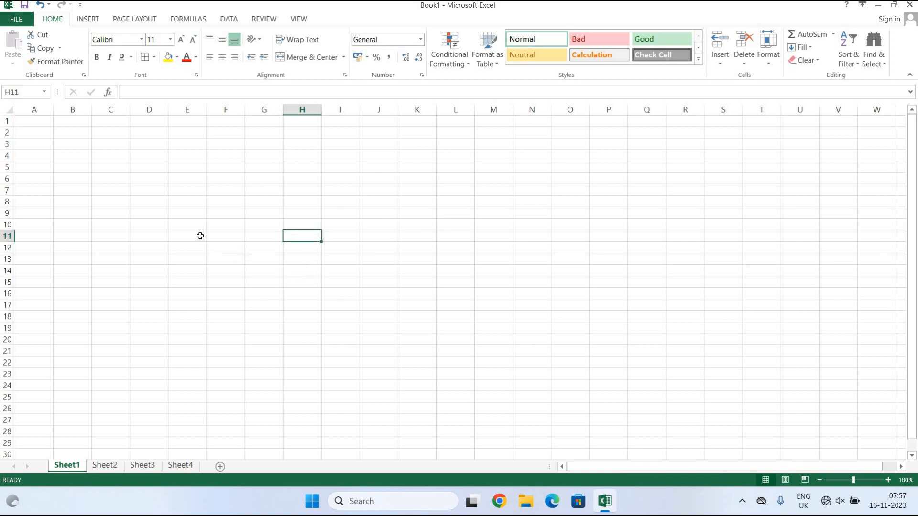
pyautogui.click(200, 236)
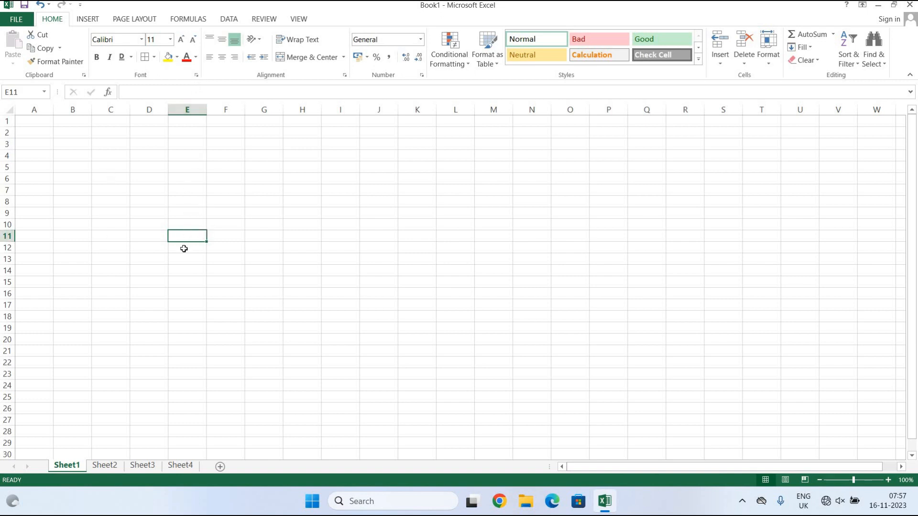
pyautogui.click(277, 176)
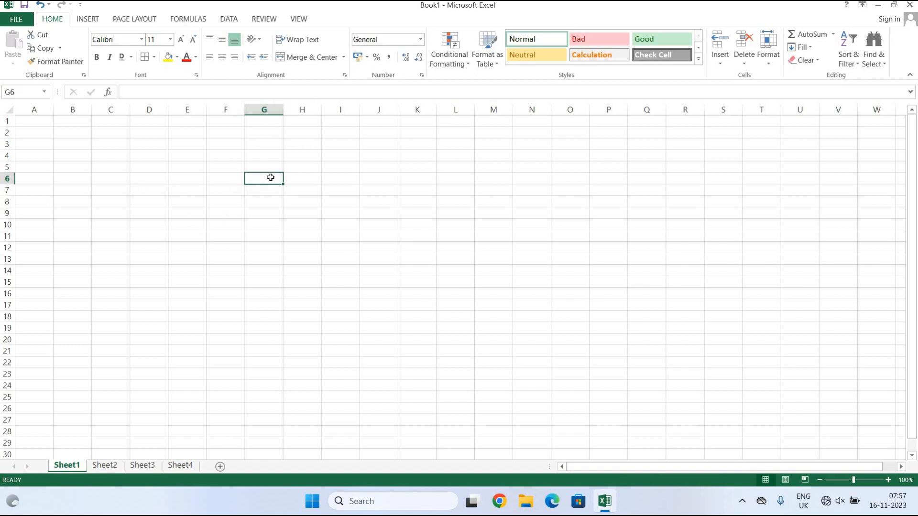
pyautogui.click(177, 176)
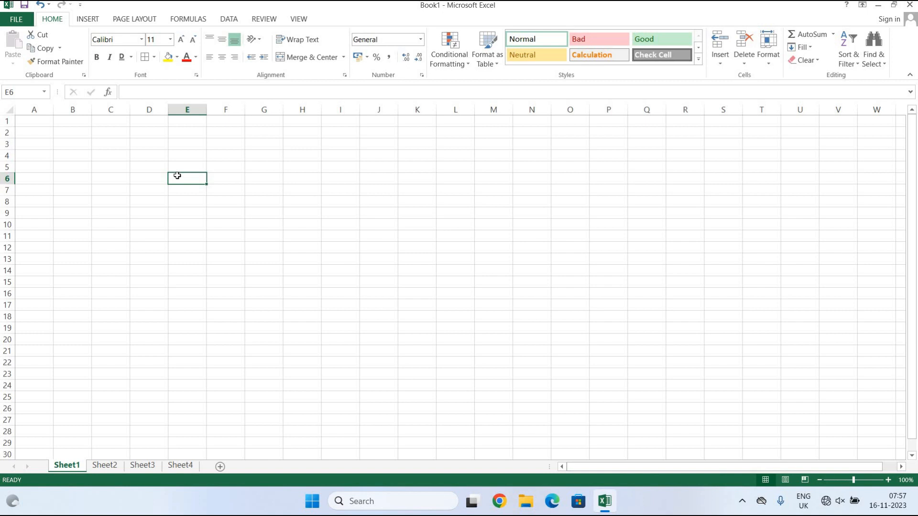
pyautogui.click(213, 248)
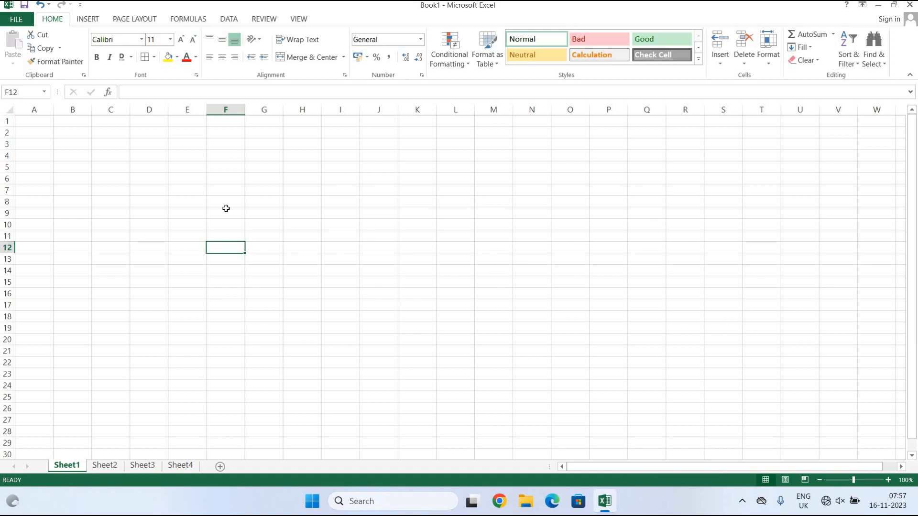
pyautogui.click(149, 110)
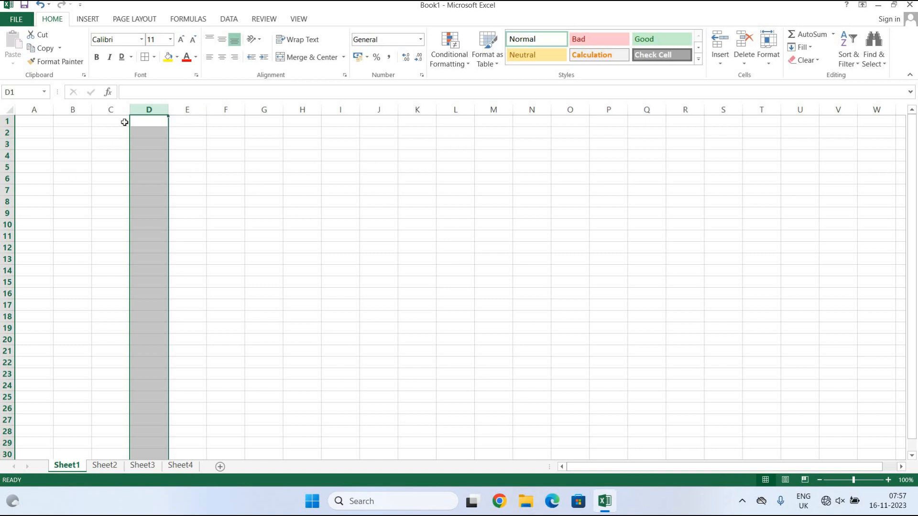
pyautogui.click(34, 109)
pyautogui.click(73, 110)
pyautogui.click(111, 110)
pyautogui.click(146, 104)
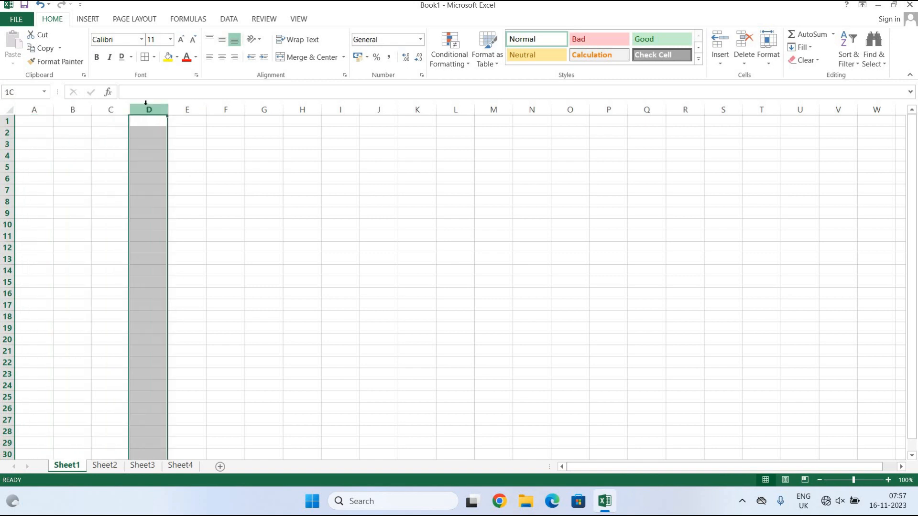
pyautogui.click(8, 121)
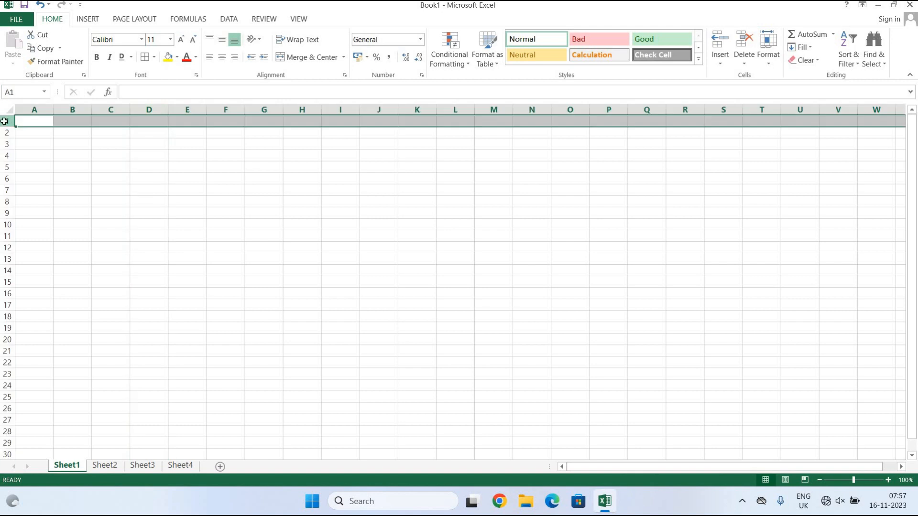
# Shrink row 2 to about half its height and fill row 5 with orange.
pyautogui.click(7, 137)
pyautogui.click(6, 138)
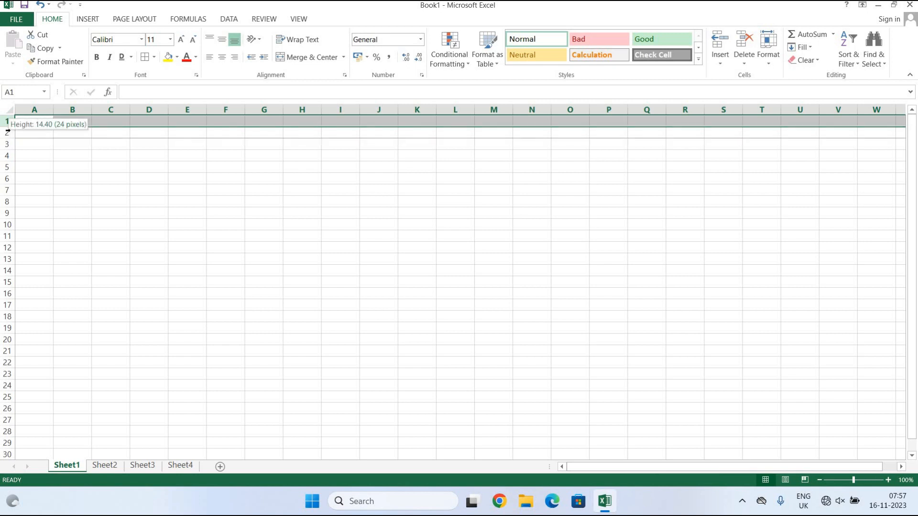
pyautogui.moveTo(7, 138); pyautogui.dragTo(8, 132)
pyautogui.click(9, 130)
pyautogui.click(8, 143)
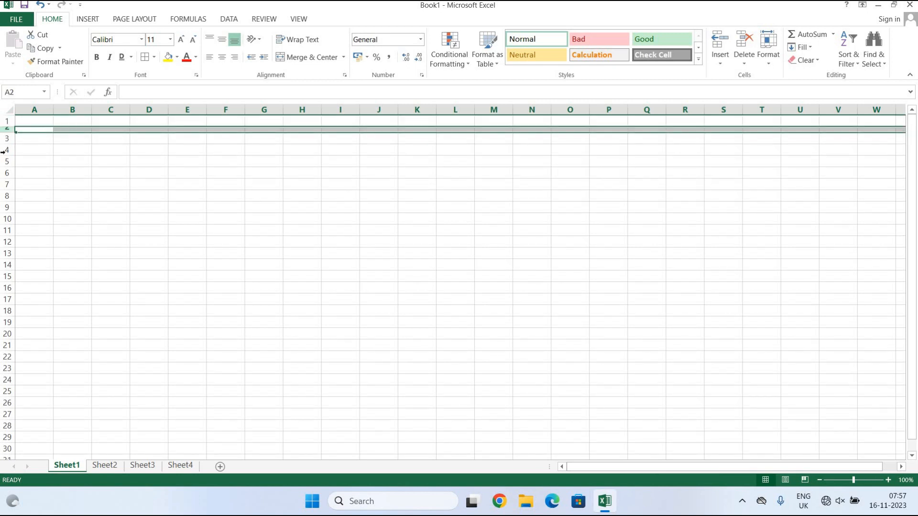
pyautogui.click(4, 150)
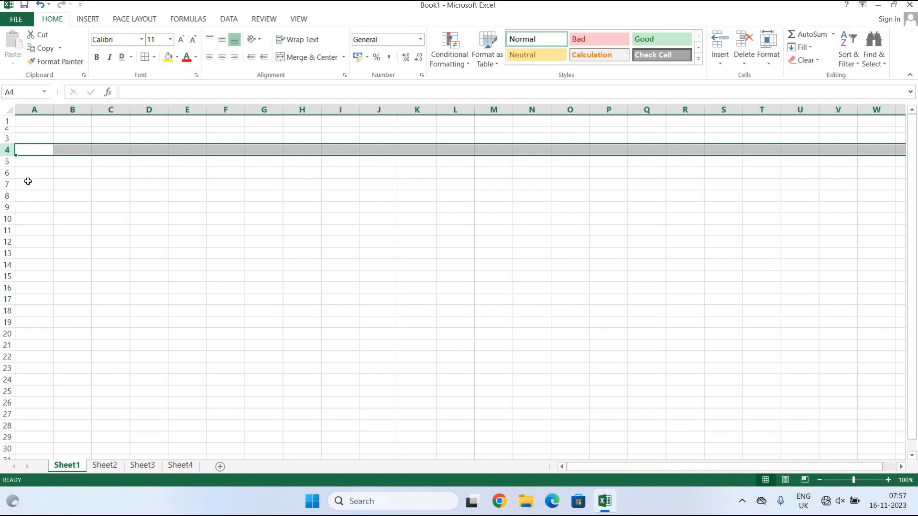
pyautogui.click(6, 162)
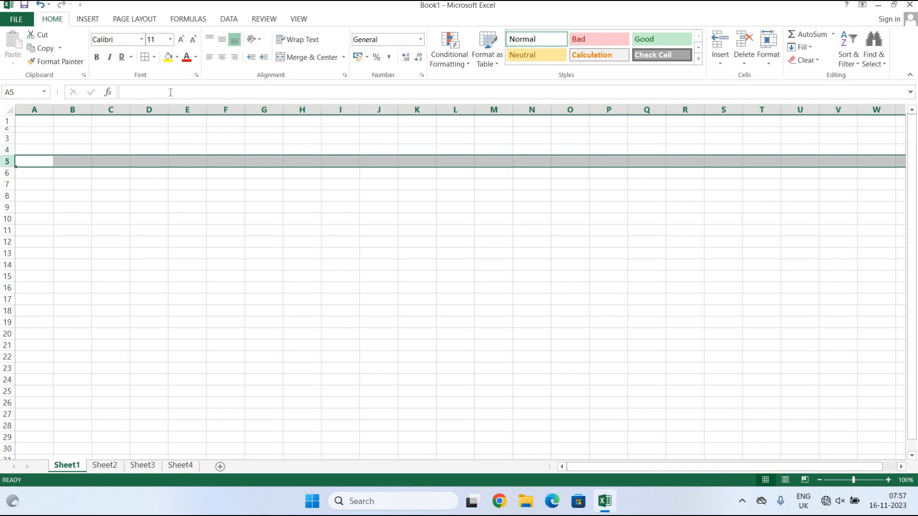
pyautogui.click(178, 58)
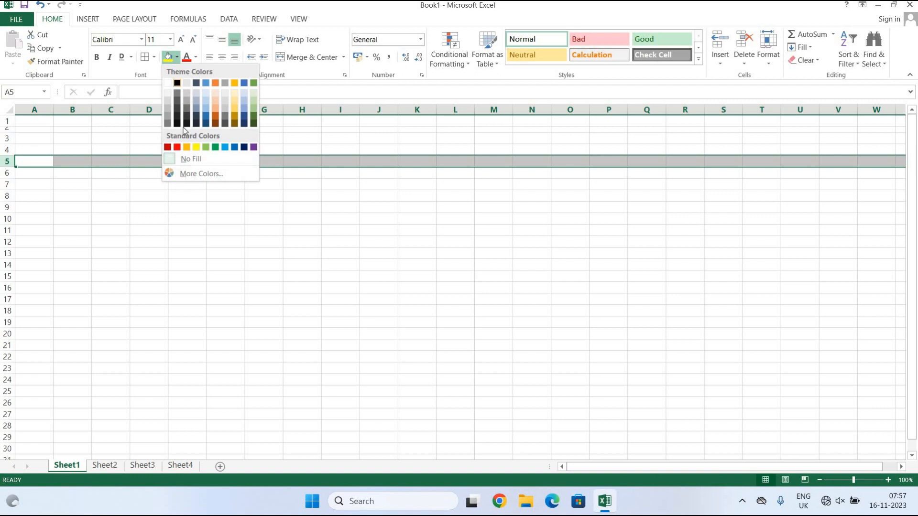
pyautogui.click(190, 149)
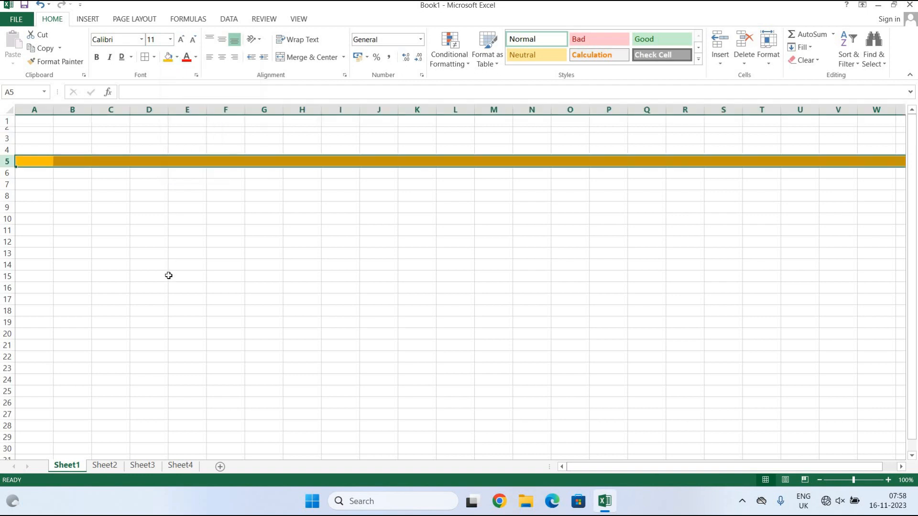
pyautogui.click(310, 309)
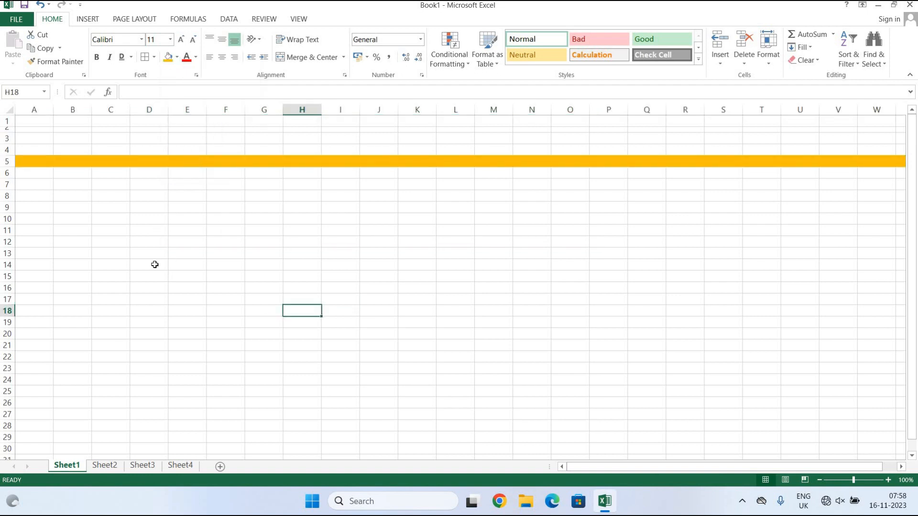
# Fill column F with red and cell J15 with light blue.
pyautogui.click(177, 57)
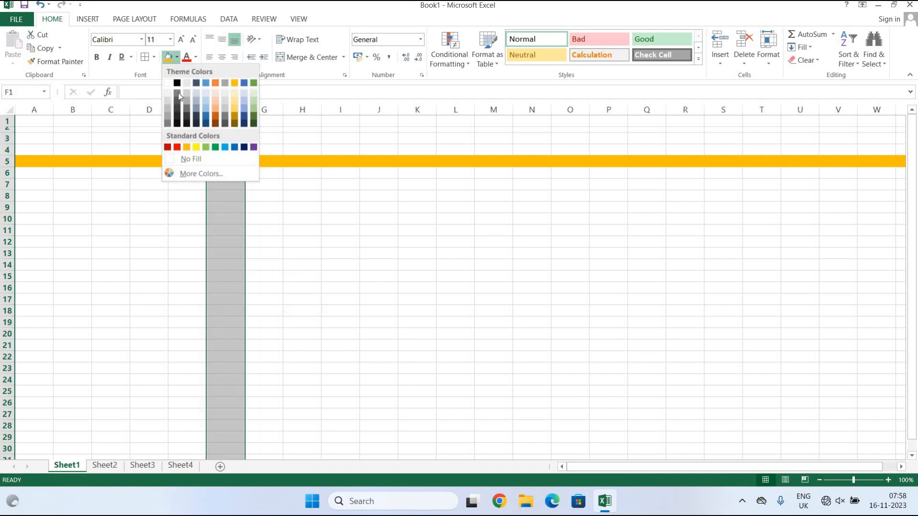
pyautogui.click(179, 146)
pyautogui.click(347, 296)
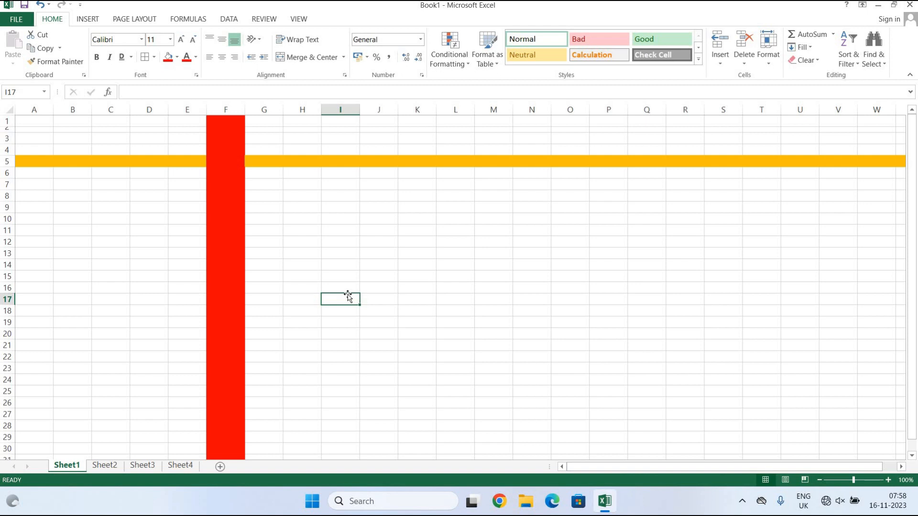
pyautogui.click(375, 277)
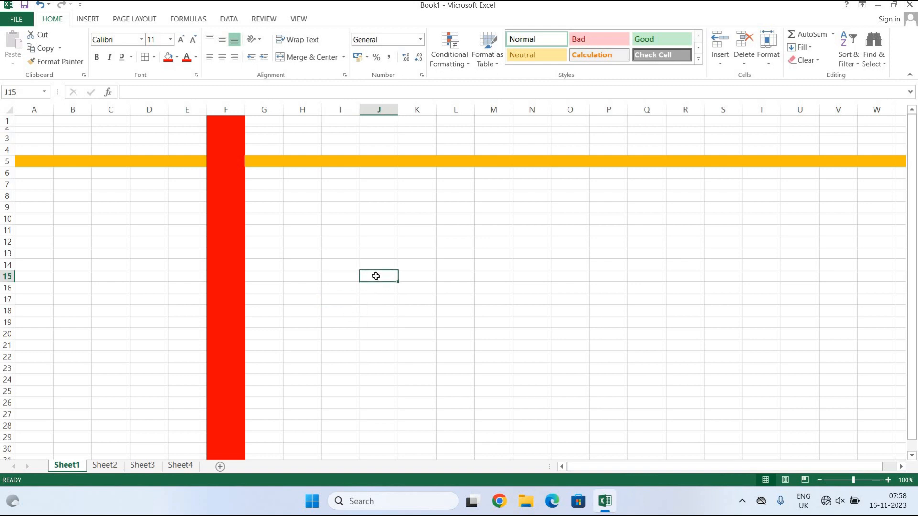
pyautogui.click(177, 57)
pyautogui.click(225, 147)
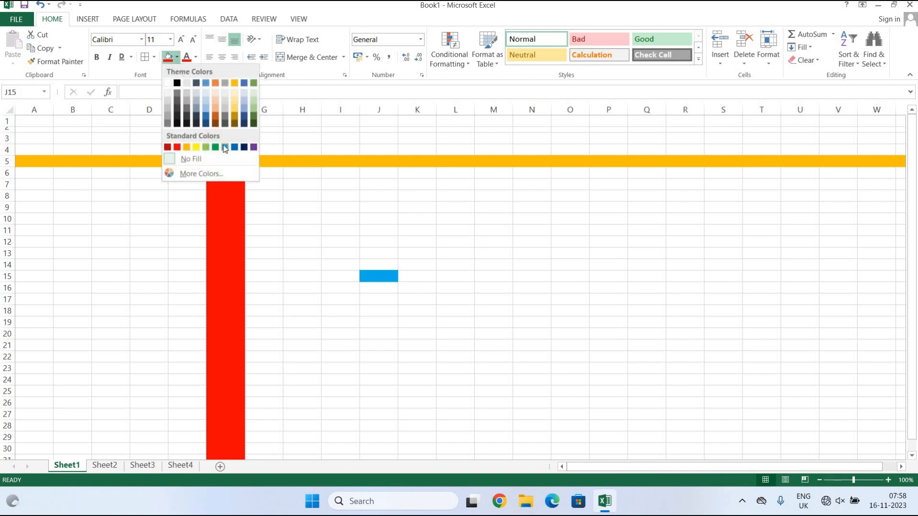
pyautogui.click(447, 334)
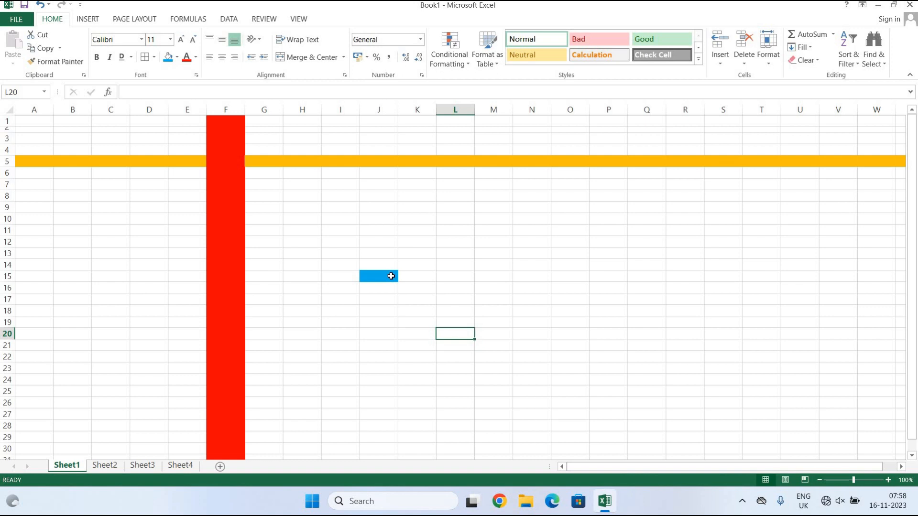
pyautogui.keyDown('ctrl'); pyautogui.click(105, 466); pyautogui.keyUp('ctrl')
pyautogui.click(179, 466)
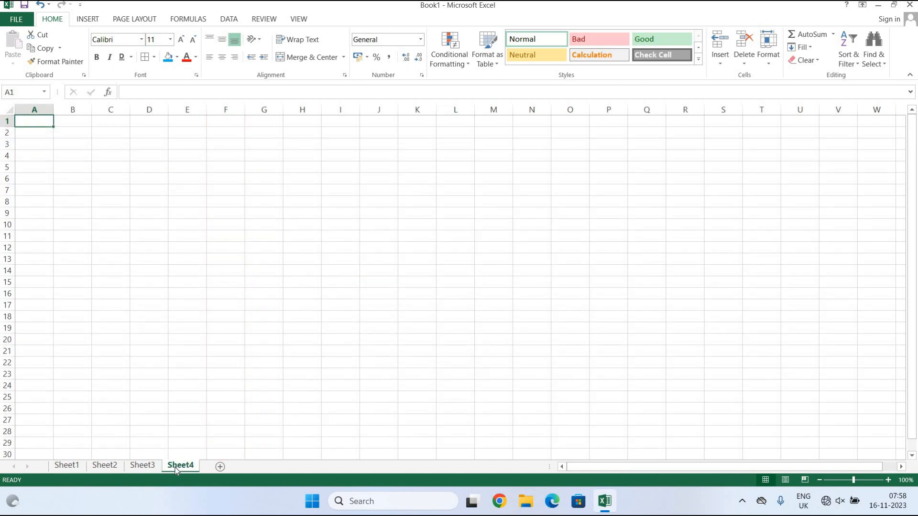
pyautogui.click(67, 466)
pyautogui.keyDown('ctrl'); pyautogui.click(181, 466); pyautogui.keyUp('ctrl')
pyautogui.click(182, 467)
pyautogui.click(69, 466)
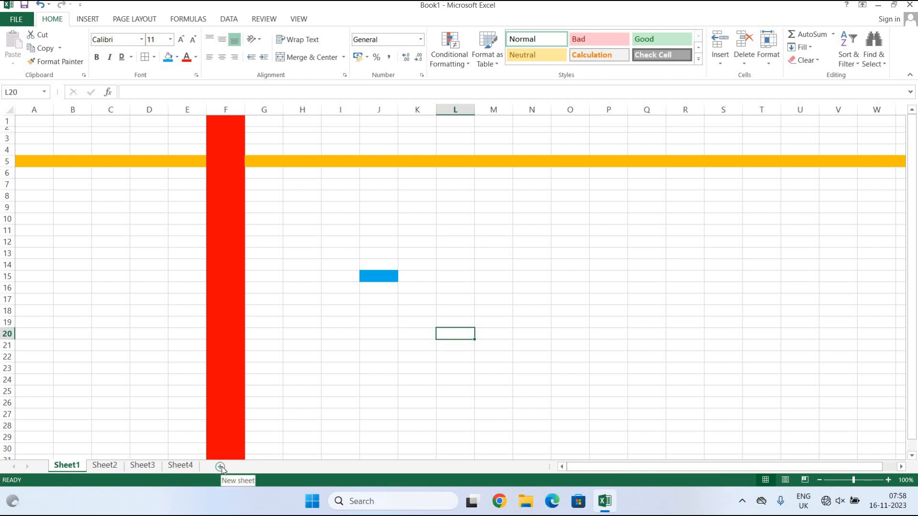
pyautogui.click(116, 402)
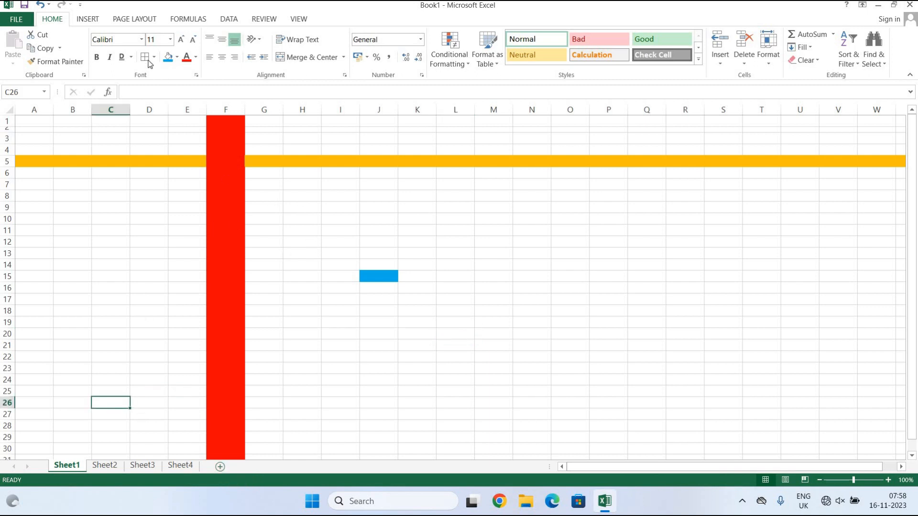
# Select H8:M19 and apply All Borders to turn it into a grid.
pyautogui.moveTo(306, 197); pyautogui.dragTo(485, 320)
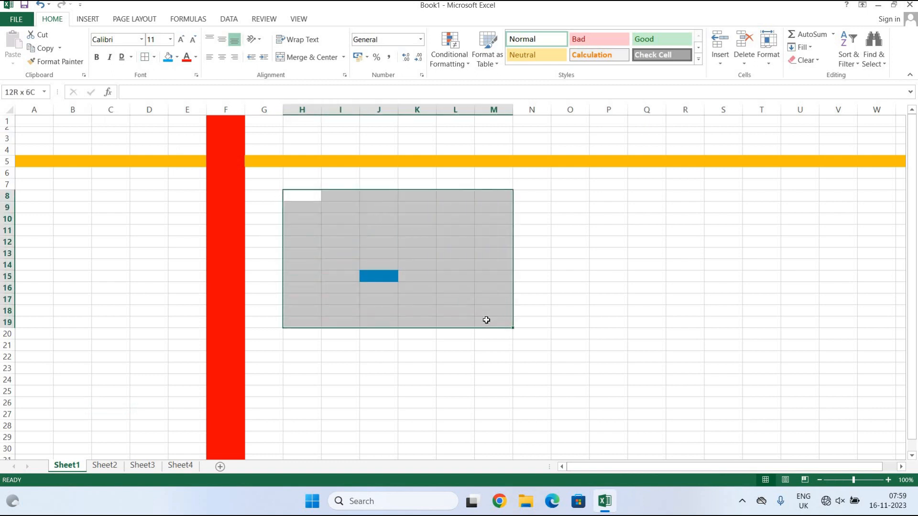
pyautogui.click(154, 57)
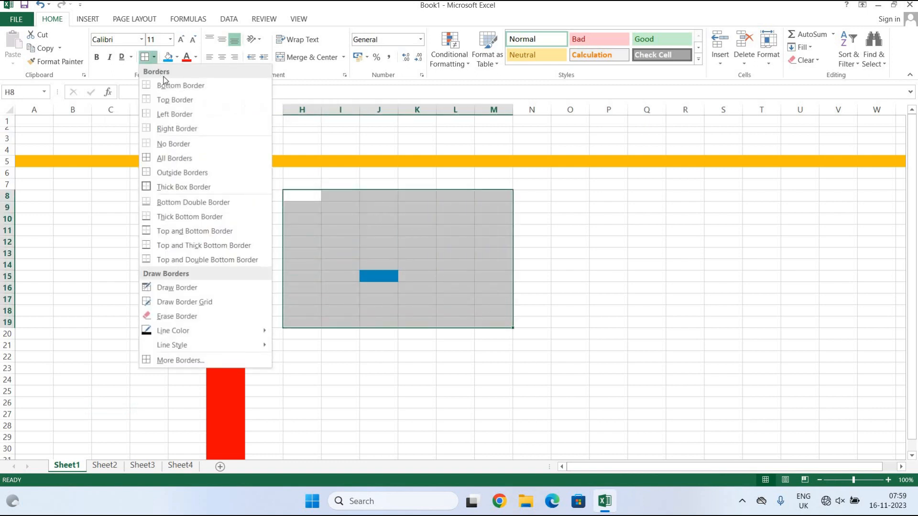
pyautogui.click(179, 159)
pyautogui.click(627, 384)
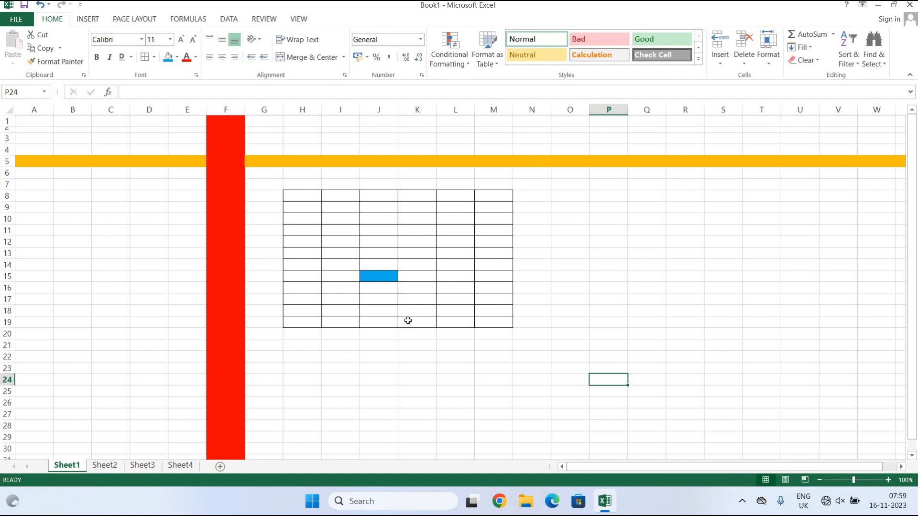
# Fill cell C10 with yellow.
pyautogui.click(101, 221)
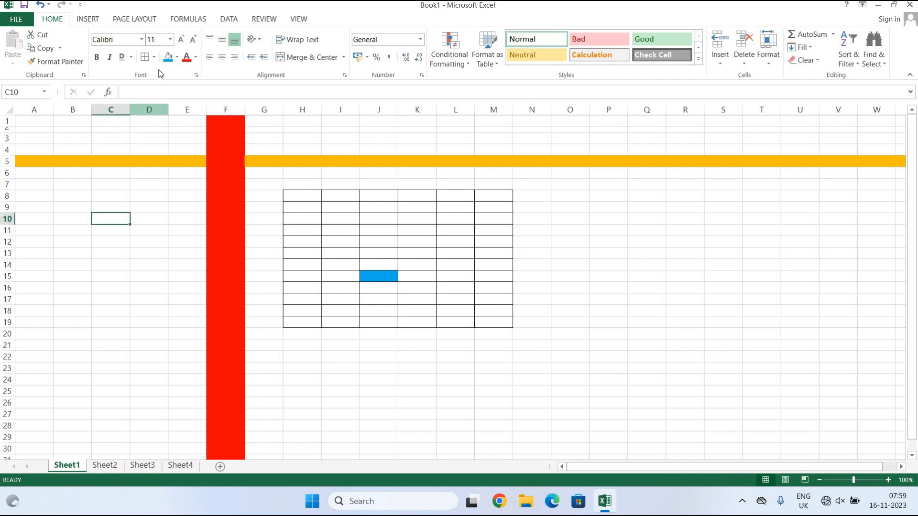
pyautogui.click(177, 59)
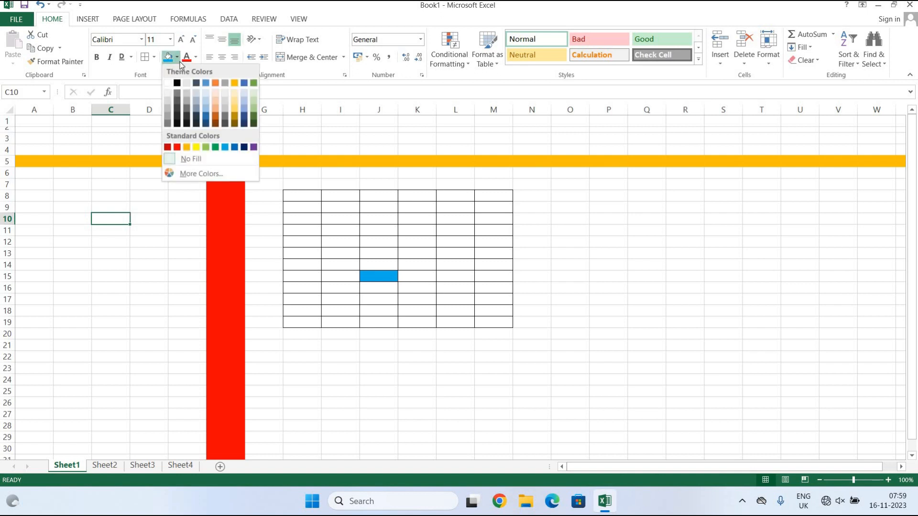
pyautogui.click(197, 146)
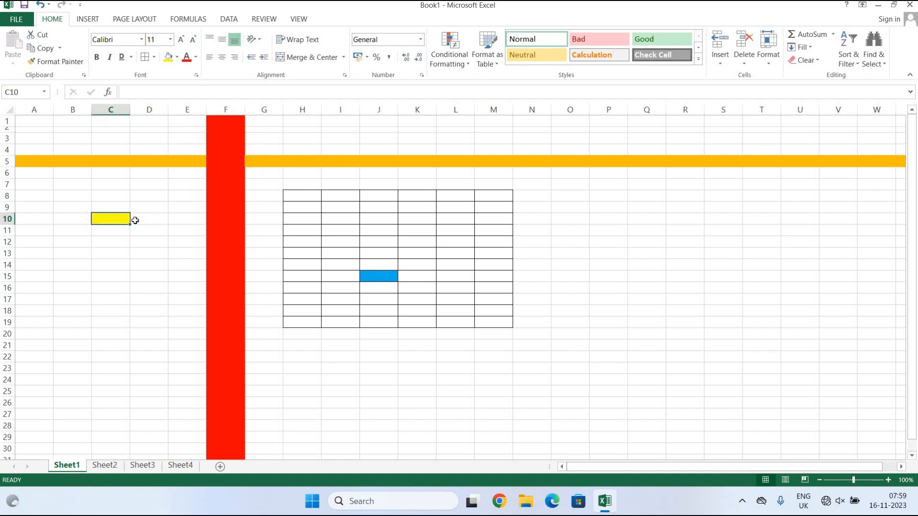
# Enter 'Ram' in D12 and make its text light blue.
pyautogui.click(148, 245)
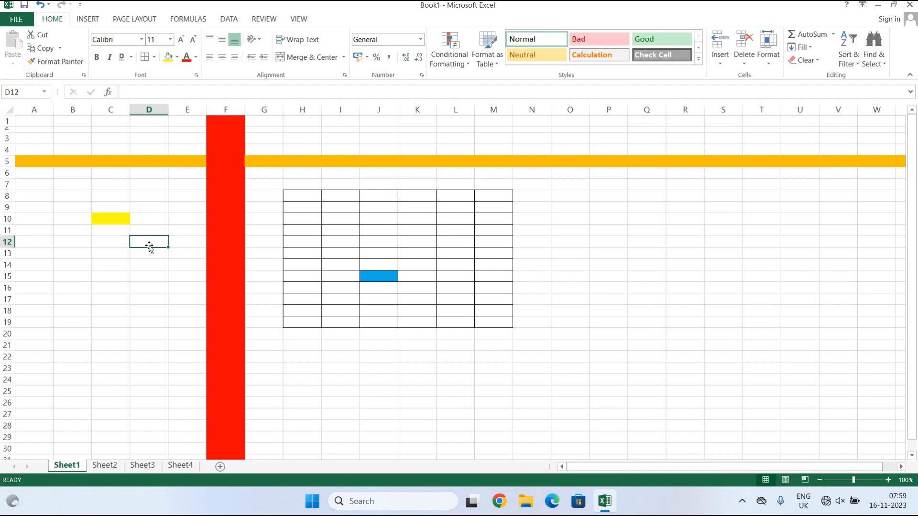
pyautogui.write('Ram')
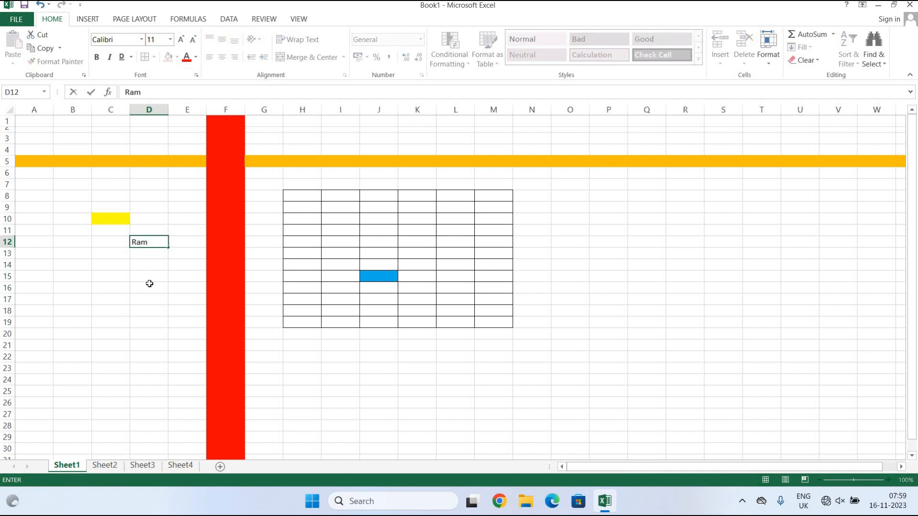
pyautogui.click(149, 283)
pyautogui.click(154, 240)
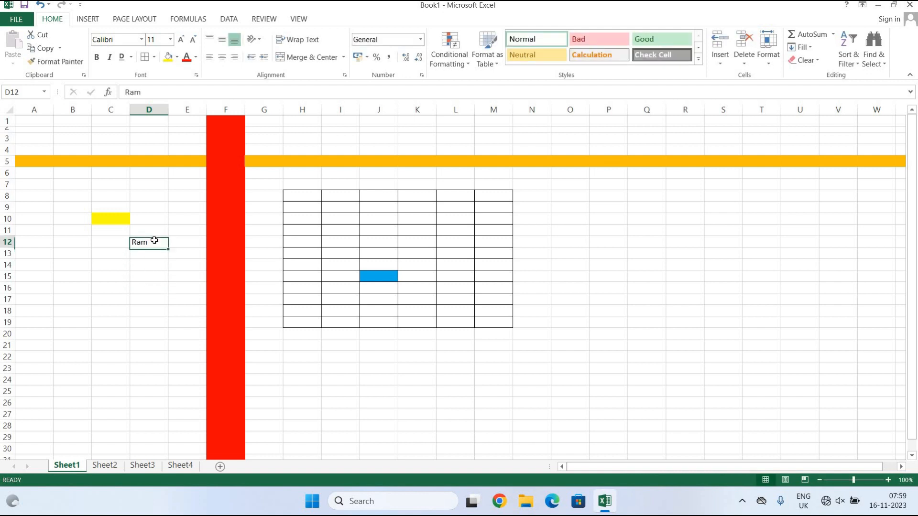
pyautogui.click(196, 57)
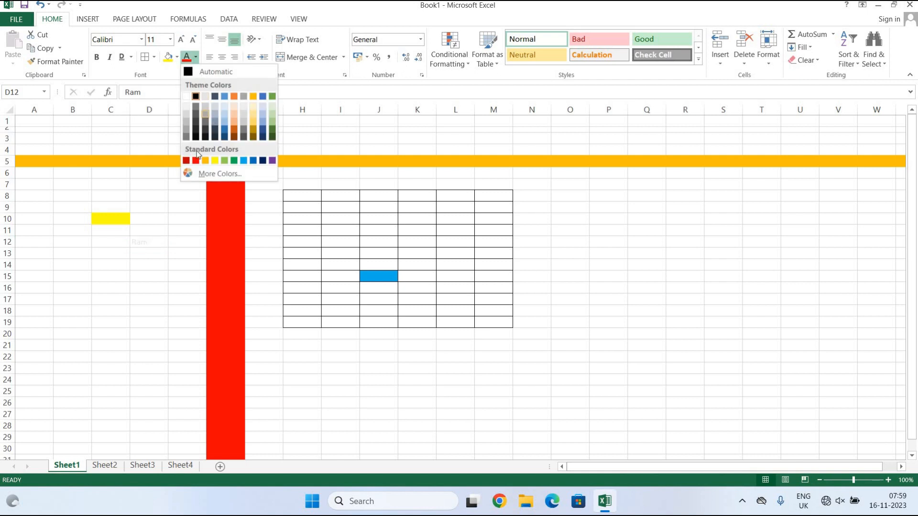
pyautogui.click(244, 161)
pyautogui.click(338, 378)
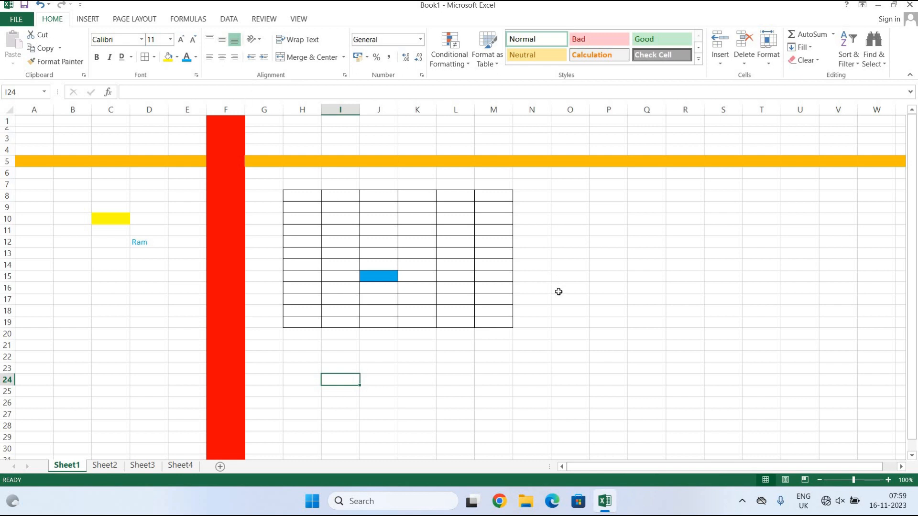
# Select H26:J30 below the table and merge it into one centred cell.
pyautogui.scroll(-4, 439, 392)
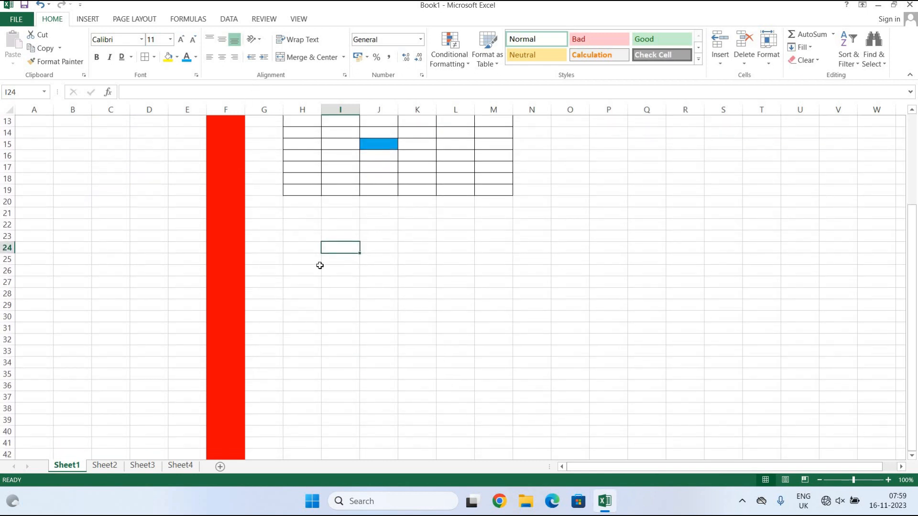
pyautogui.click(312, 267)
pyautogui.click(340, 272)
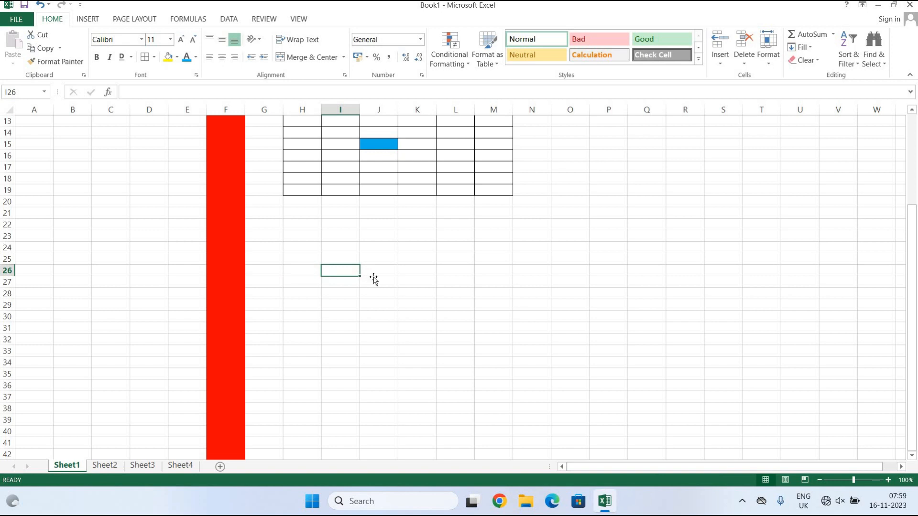
pyautogui.click(373, 279)
pyautogui.moveTo(308, 272); pyautogui.dragTo(389, 318)
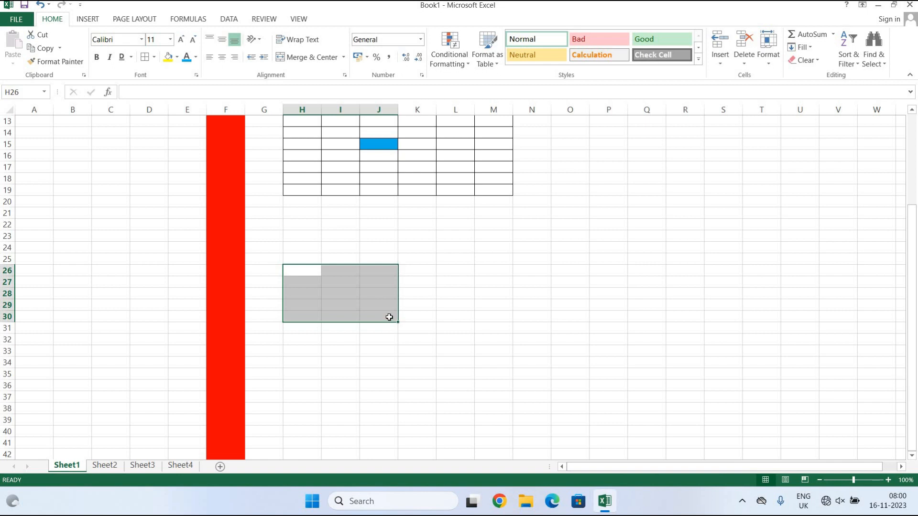
pyautogui.click(303, 59)
# Enter a short name in the merged H26 cell.
pyautogui.click(447, 359)
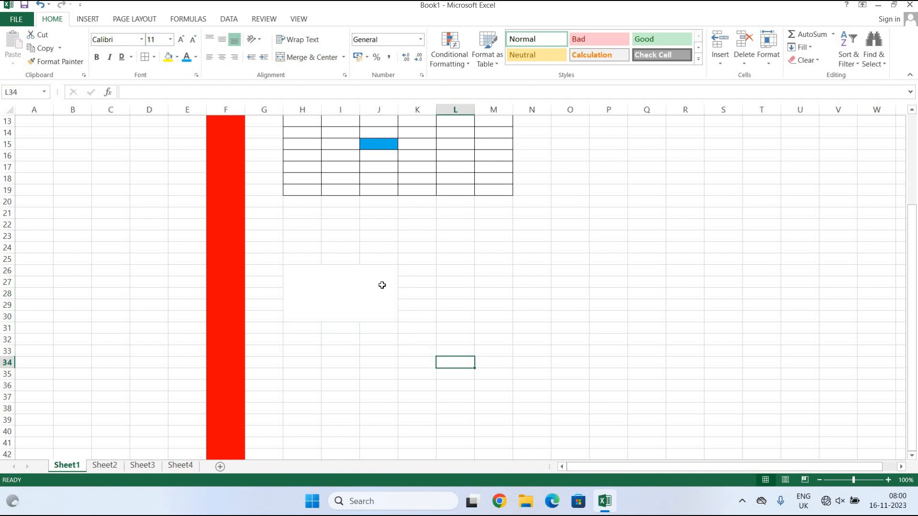
pyautogui.click(321, 292)
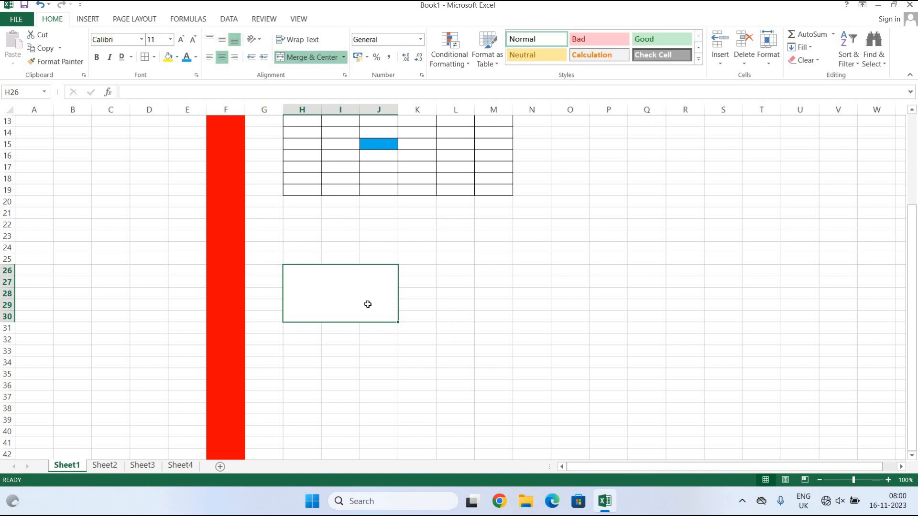
pyautogui.write('Ram')
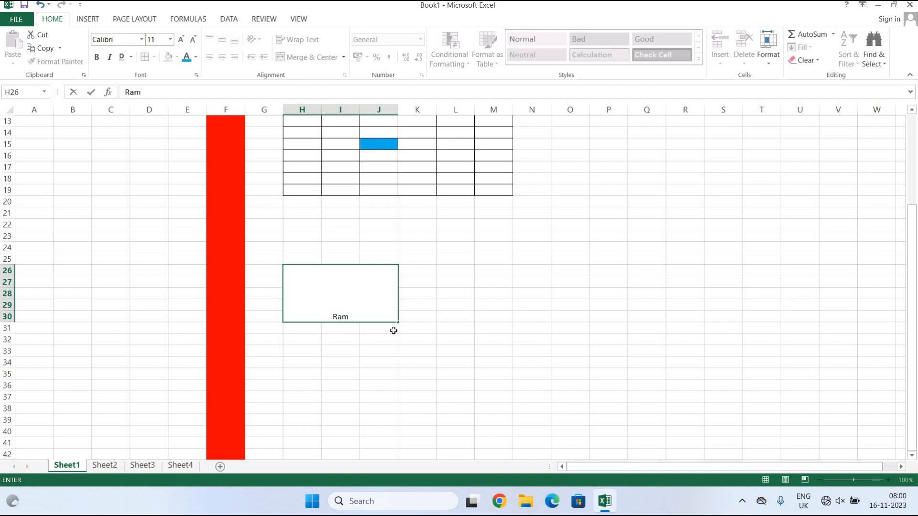
pyautogui.click(446, 362)
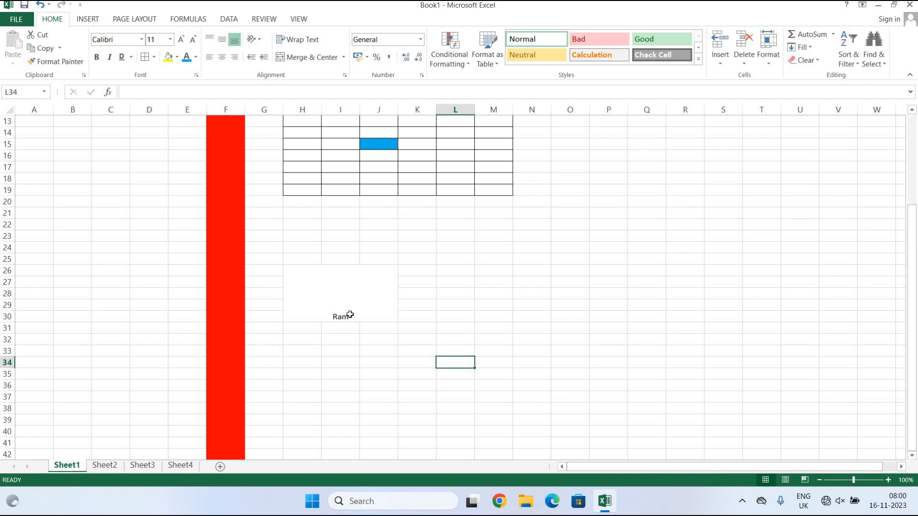
# Try left, right and centre alignment, plus vertical middle, on the name in merged H26.
pyautogui.click(208, 58)
pyautogui.click(307, 293)
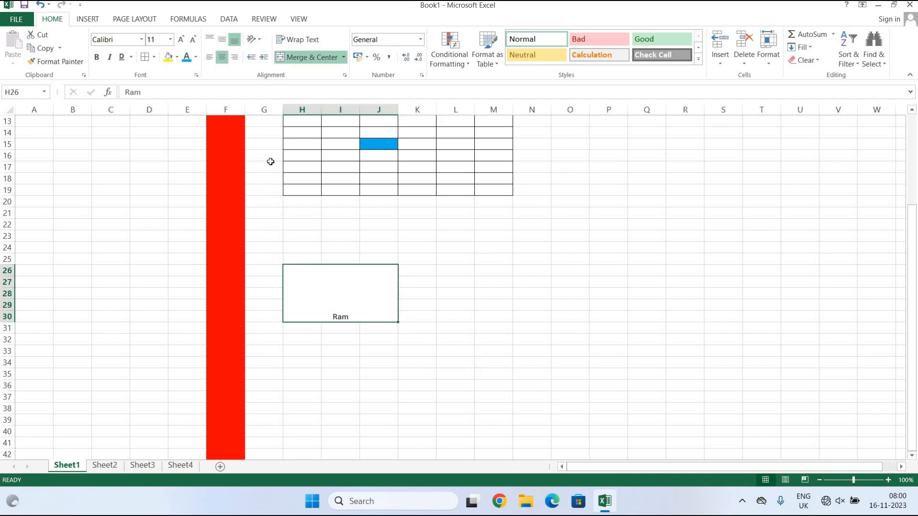
pyautogui.click(208, 58)
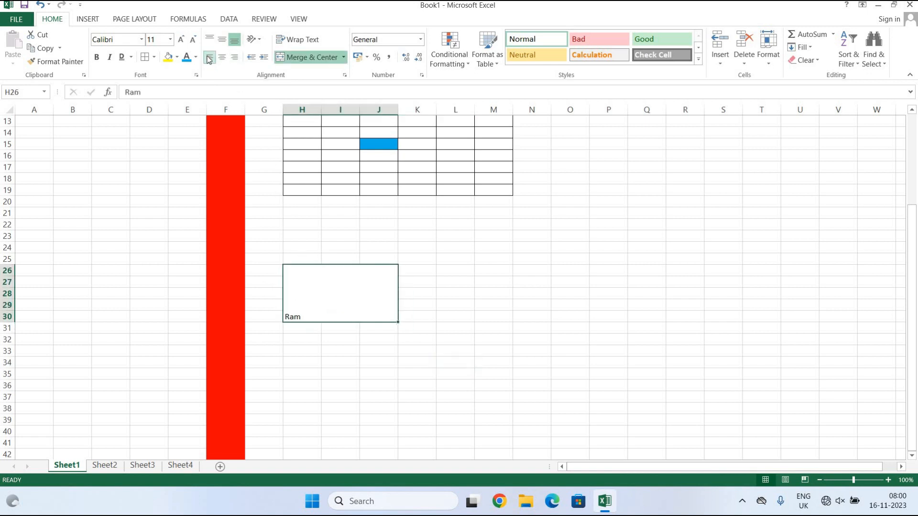
pyautogui.click(234, 62)
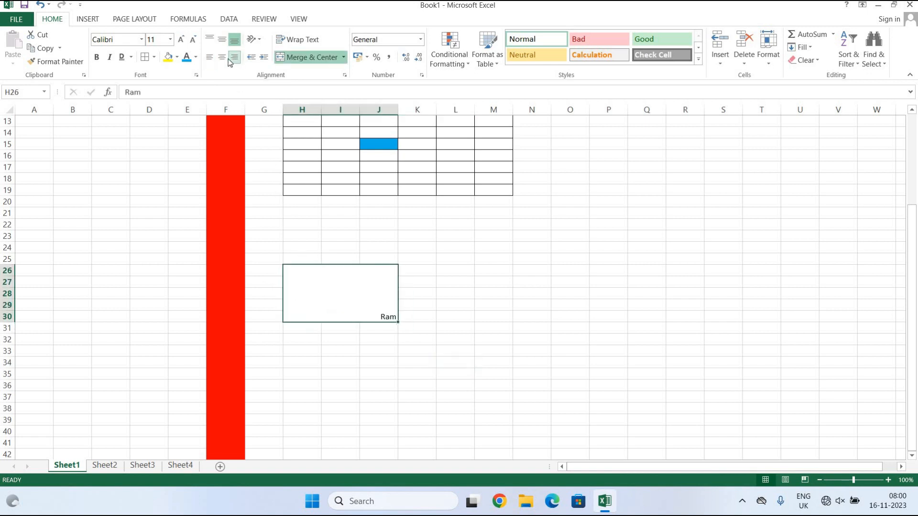
pyautogui.click(226, 59)
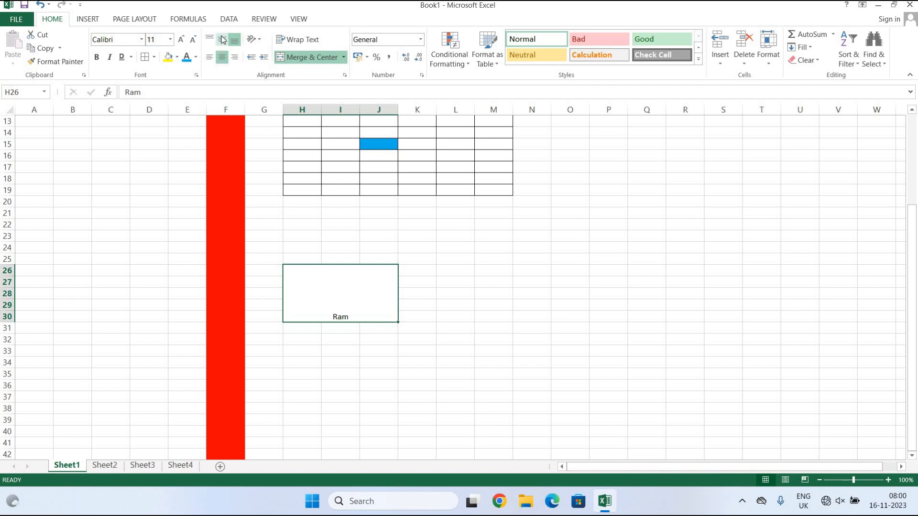
pyautogui.click(223, 40)
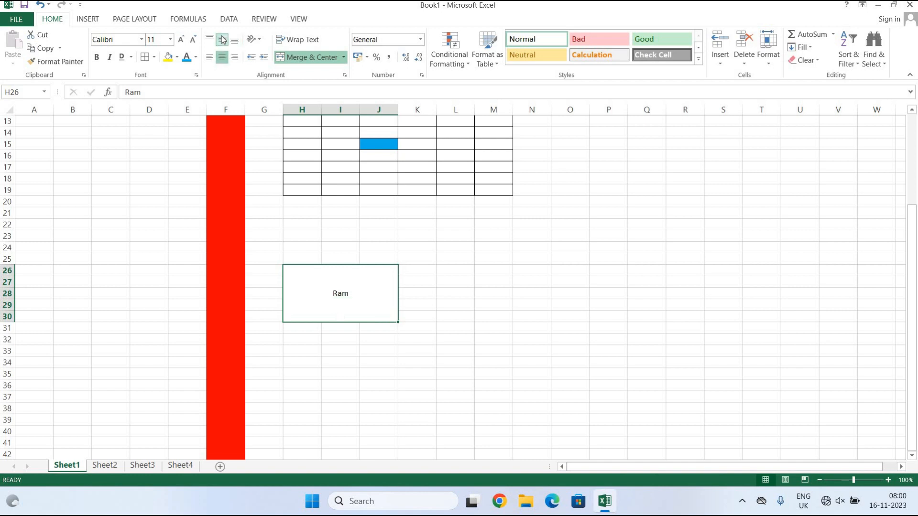
# Cycle through right, left and top alignment, finishing centred horizontally and vertically.
pyautogui.click(235, 57)
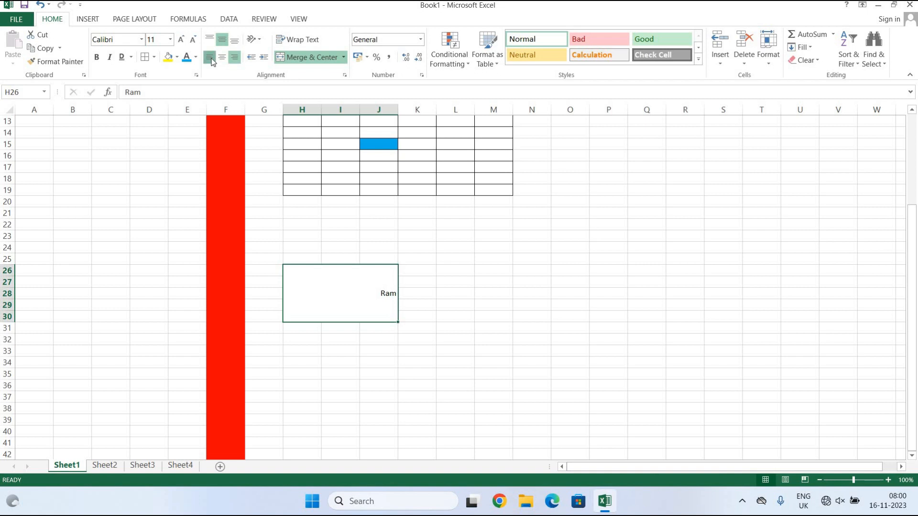
pyautogui.click(210, 58)
pyautogui.click(208, 39)
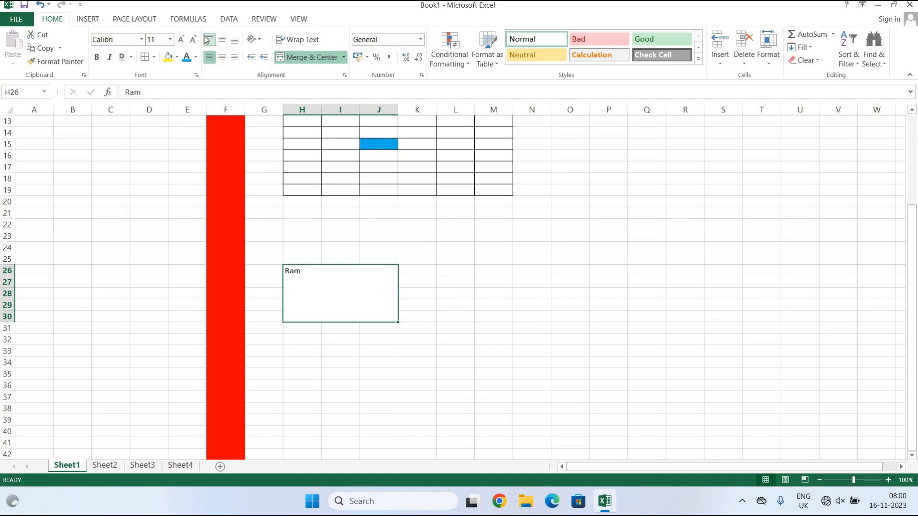
pyautogui.click(234, 58)
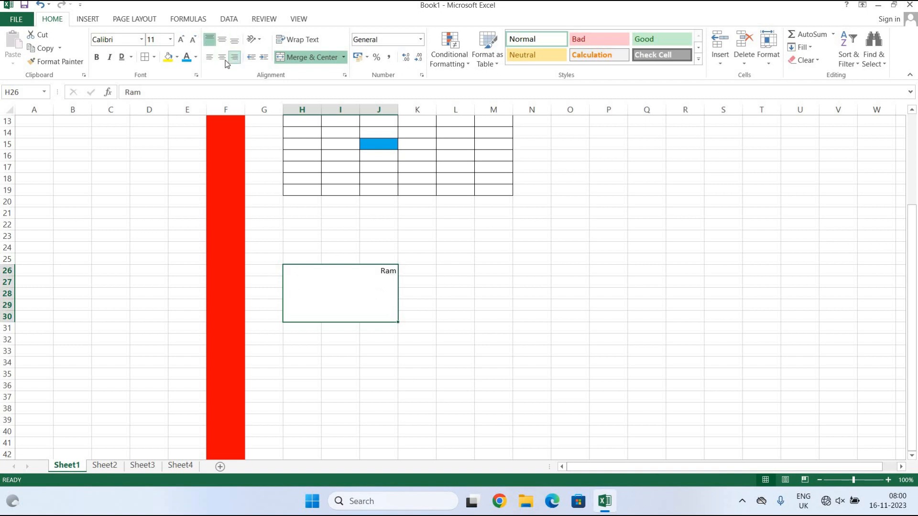
pyautogui.click(224, 59)
pyautogui.click(222, 39)
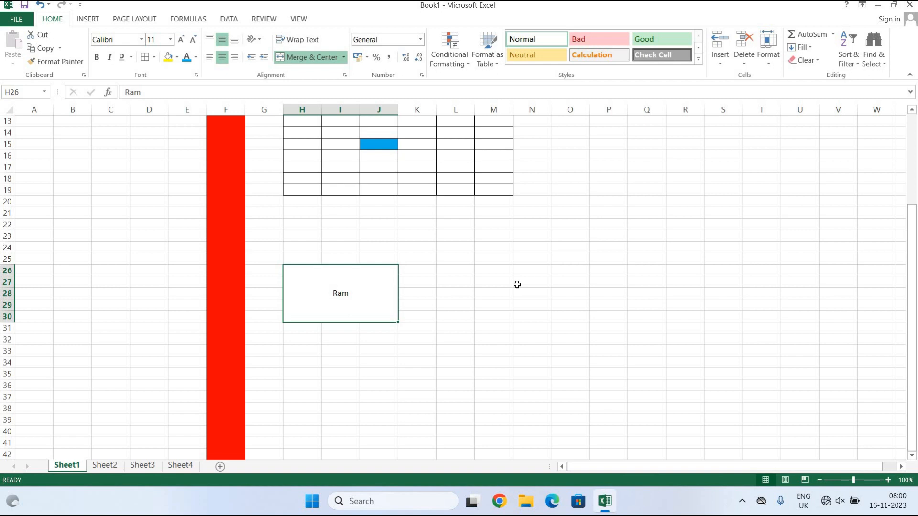
pyautogui.click(492, 234)
# Merge M23:N23 into one cell and enter the short name in it.
pyautogui.moveTo(492, 233); pyautogui.dragTo(526, 234)
pyautogui.click(331, 59)
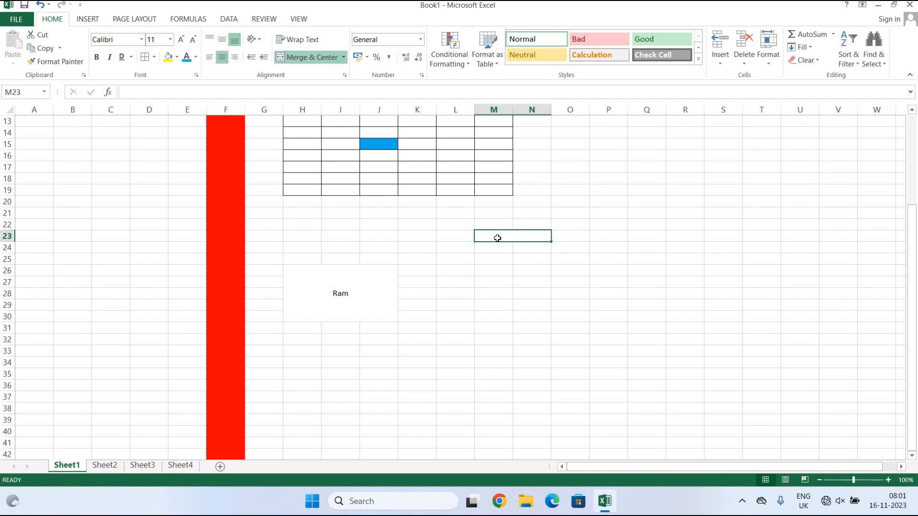
pyautogui.write('Ram')
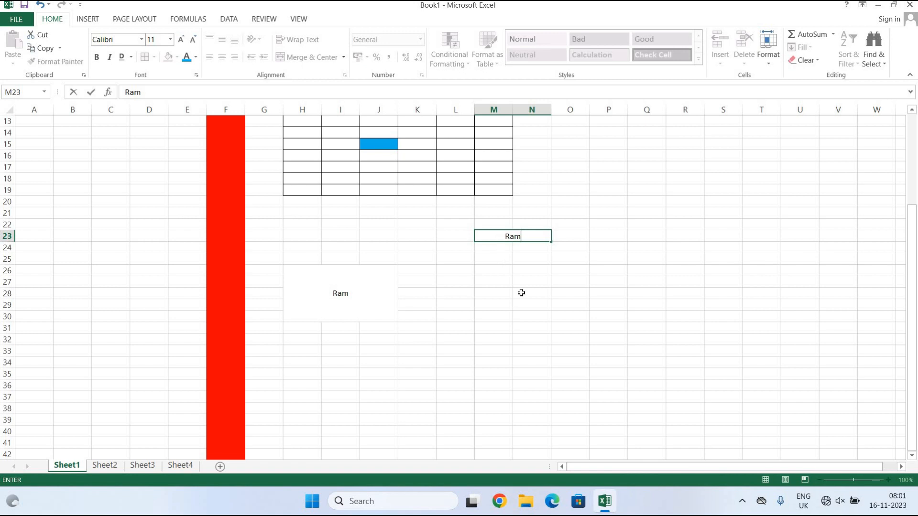
pyautogui.click(522, 293)
pyautogui.click(518, 234)
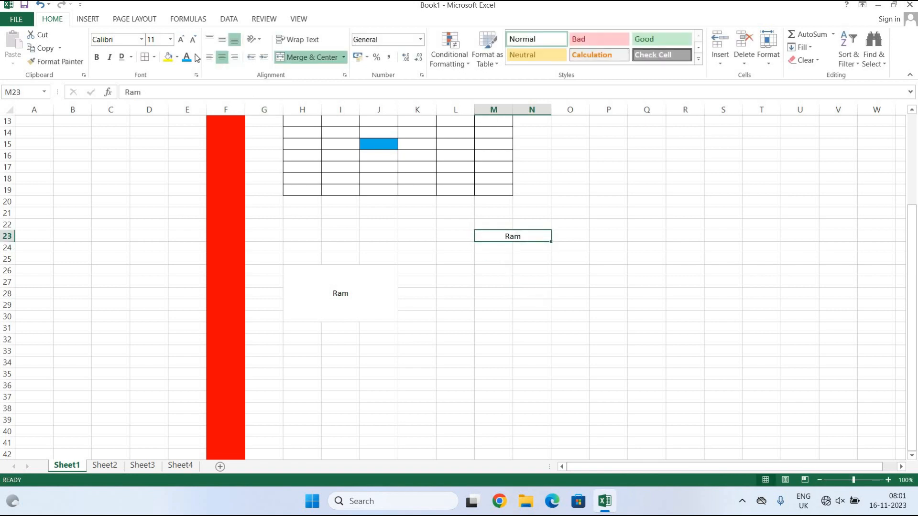
# Left-align the name in M23 and increase its indent several steps.
pyautogui.click(210, 57)
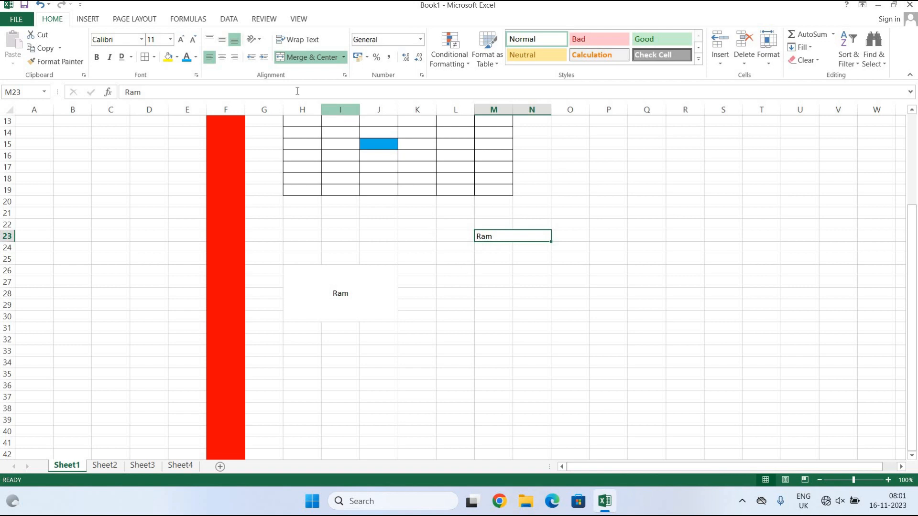
pyautogui.click(262, 60)
pyautogui.click(263, 60)
pyautogui.click(262, 59)
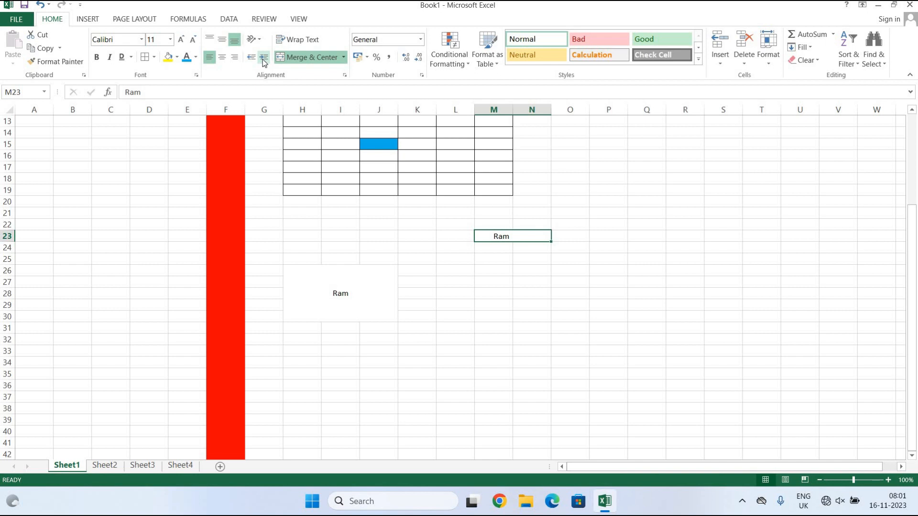
pyautogui.click(264, 61)
pyautogui.click(263, 61)
# Reduce the indent on M23 back down, leaving a single indent step.
pyautogui.click(249, 59)
pyautogui.click(250, 59)
pyautogui.click(250, 57)
pyautogui.click(250, 57)
pyautogui.click(264, 57)
pyautogui.click(263, 57)
pyautogui.click(246, 58)
pyautogui.click(574, 169)
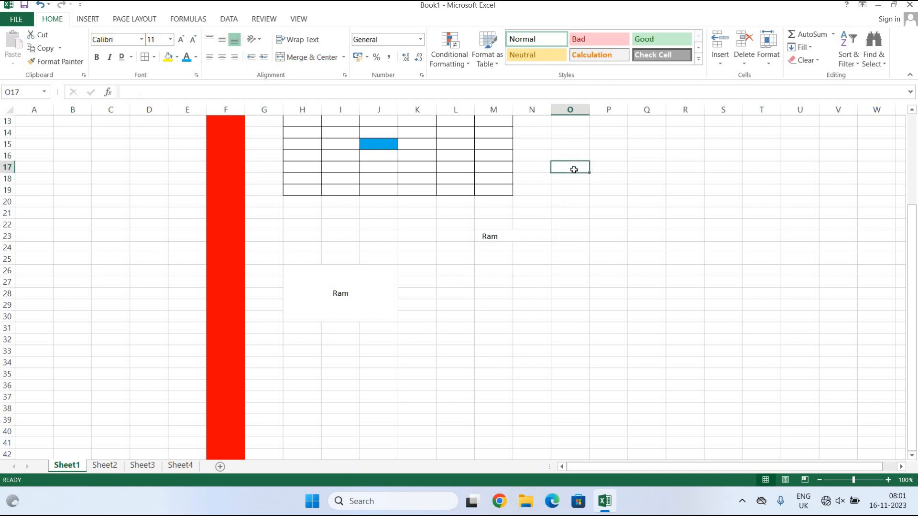
# Enter a person's two-word full name in O17.
pyautogui.write('f')
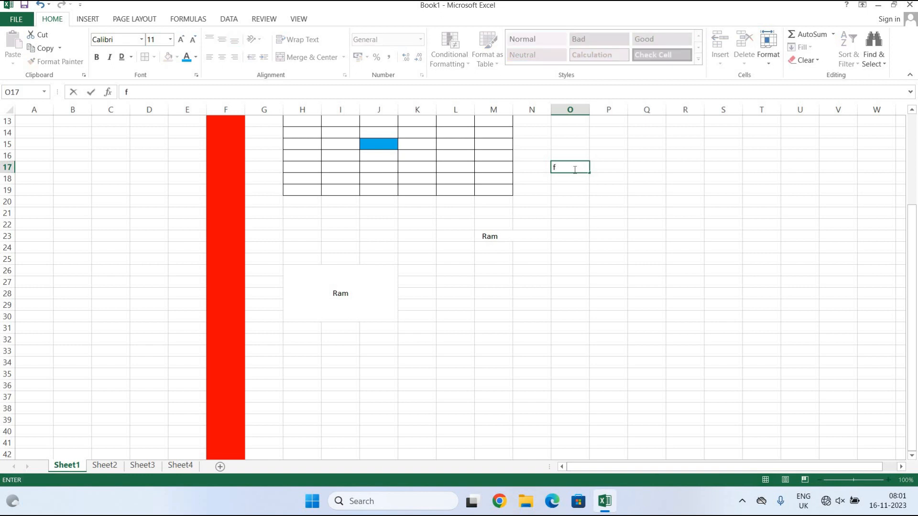
pyautogui.press('BackSpace')
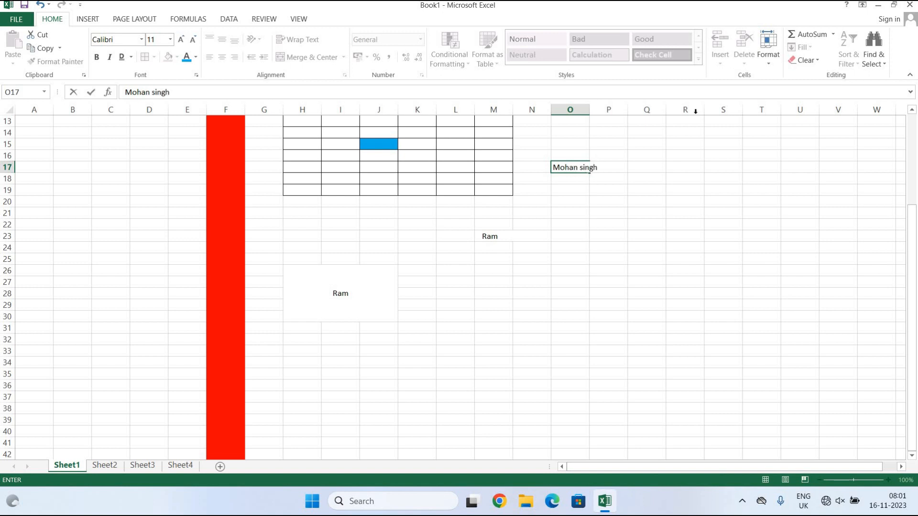
pyautogui.click(712, 236)
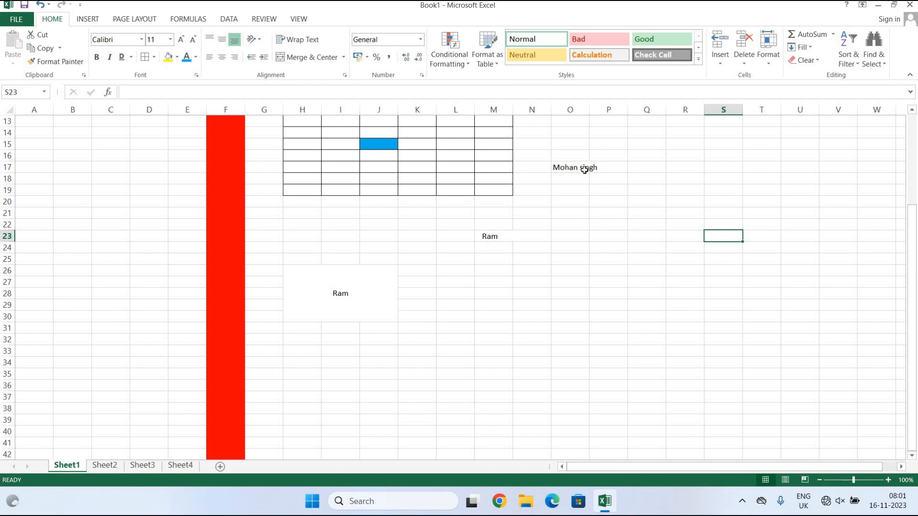
# Apply Wrap Text to O17 so the name fits on two lines.
pyautogui.click(581, 167)
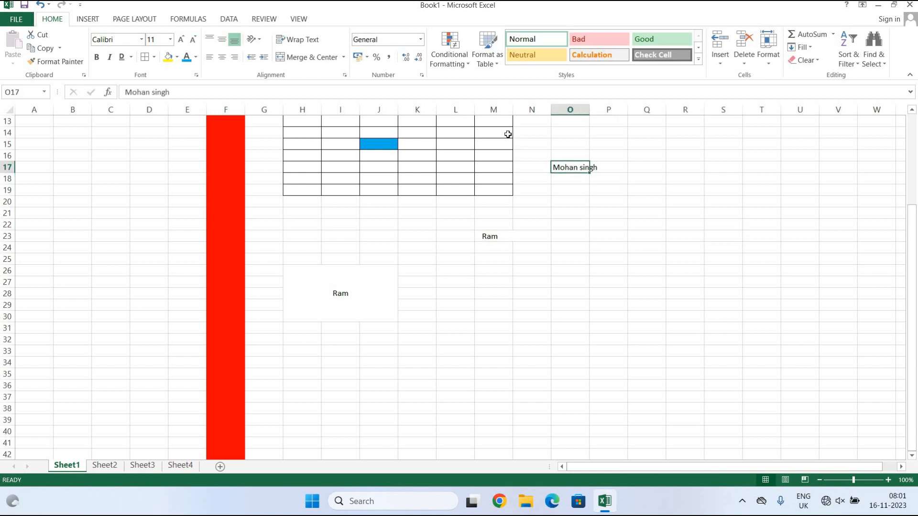
pyautogui.click(306, 40)
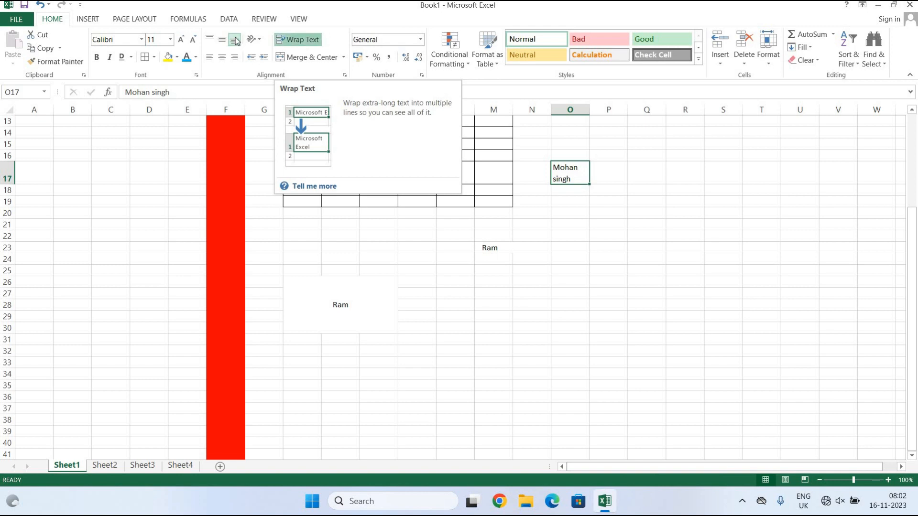
pyautogui.click(572, 281)
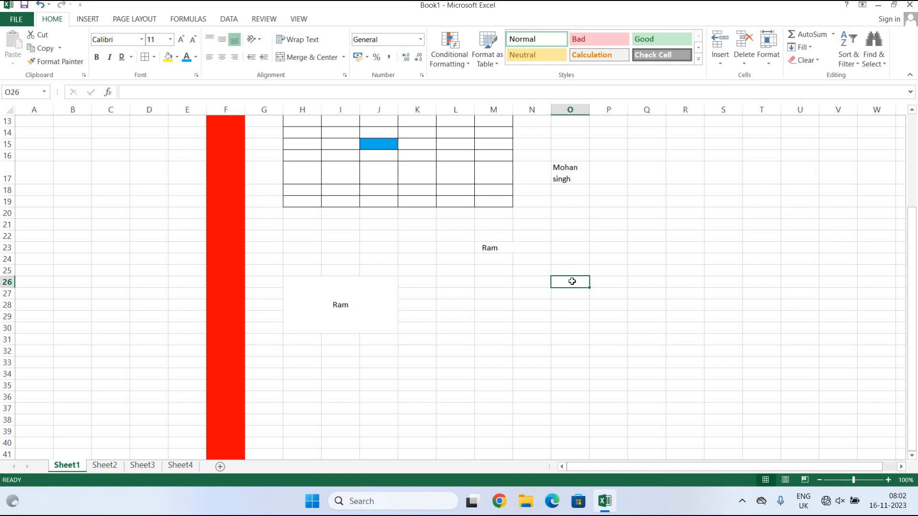
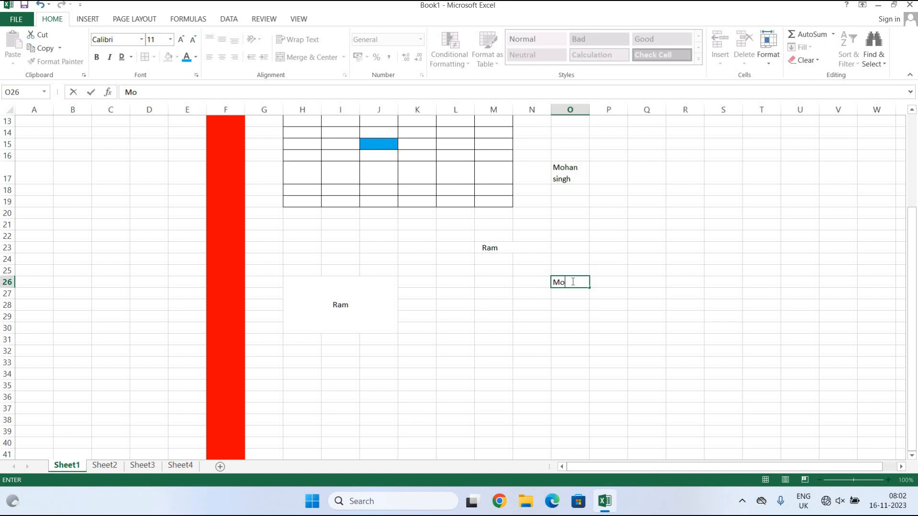
# Enter the same full name in O26 and set its orientation to Vertical Text.
pyautogui.click(595, 293)
pyautogui.click(596, 337)
pyautogui.click(570, 283)
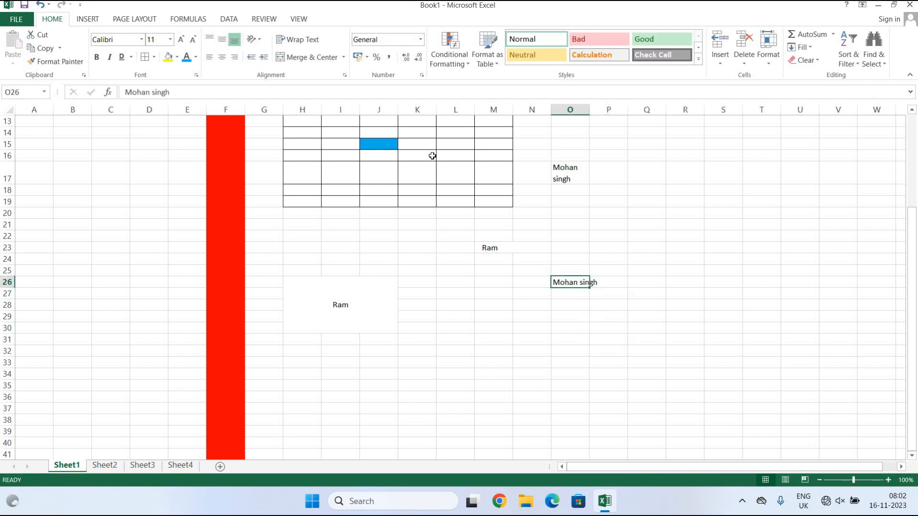
pyautogui.click(258, 40)
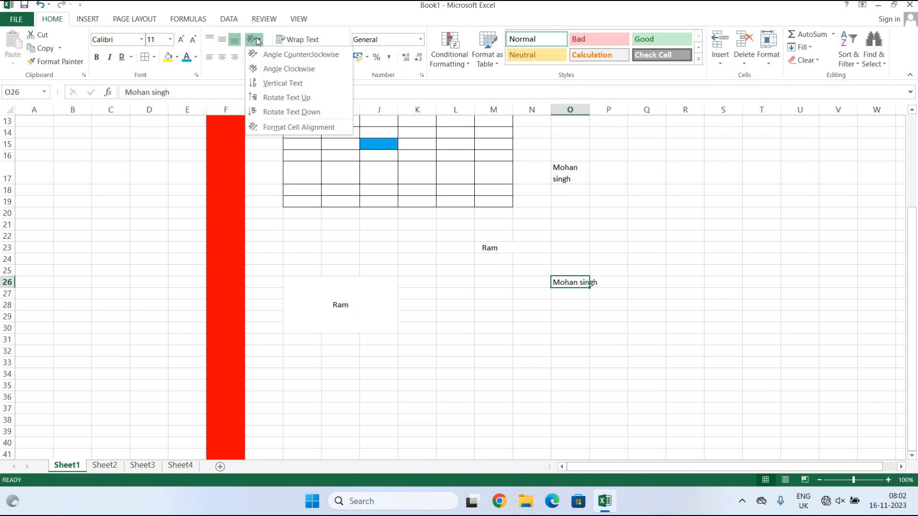
pyautogui.click(271, 84)
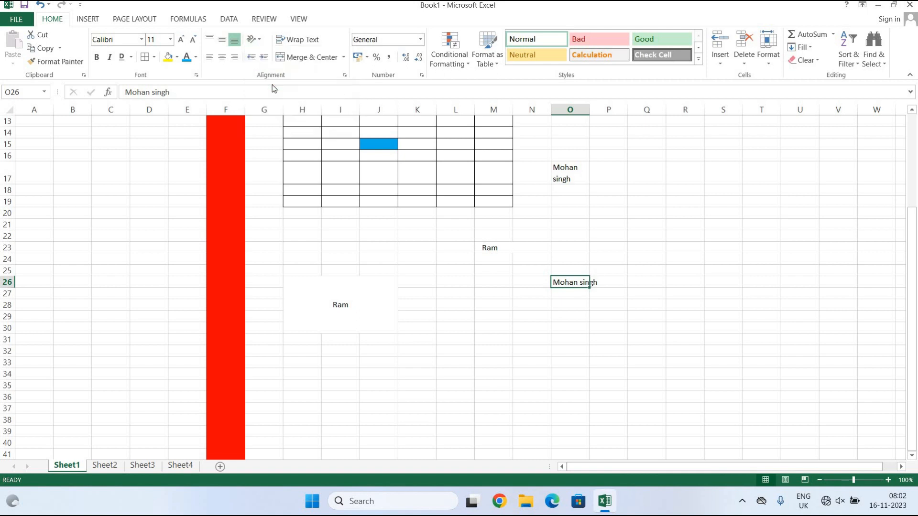
# Try Rotate Text Down and Angle Clockwise on O26, ending with Angle Counterclockwise.
pyautogui.click(252, 39)
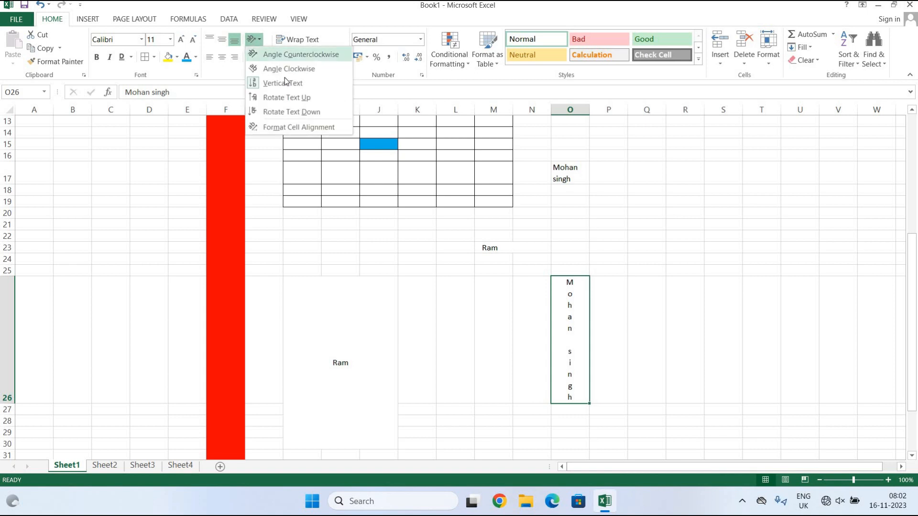
pyautogui.click(290, 111)
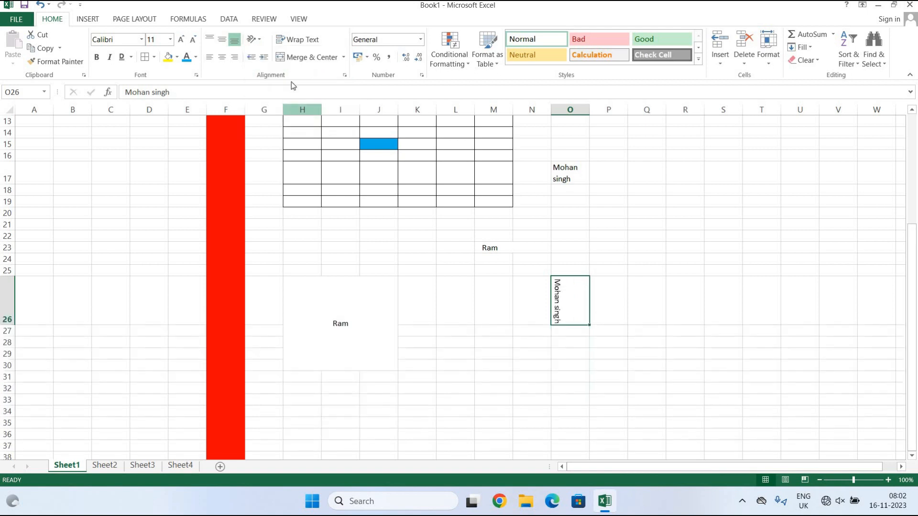
pyautogui.click(255, 41)
pyautogui.click(271, 68)
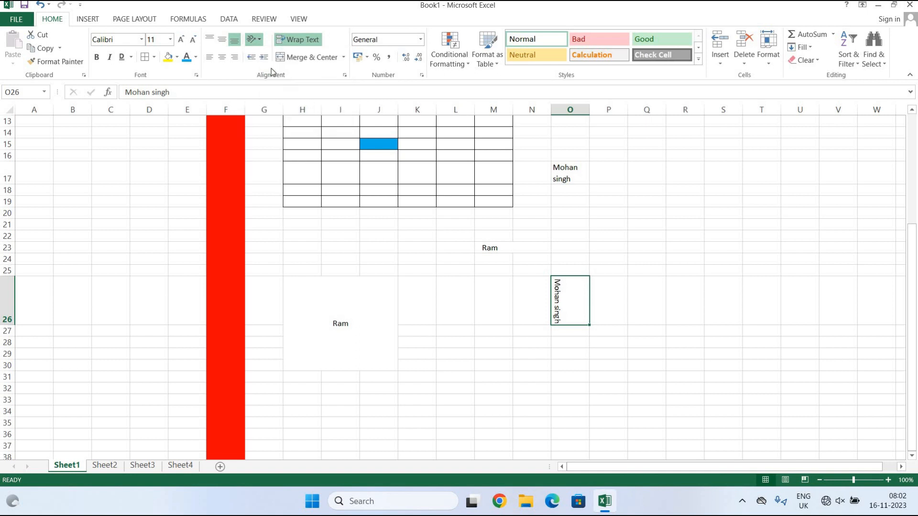
pyautogui.click(260, 45)
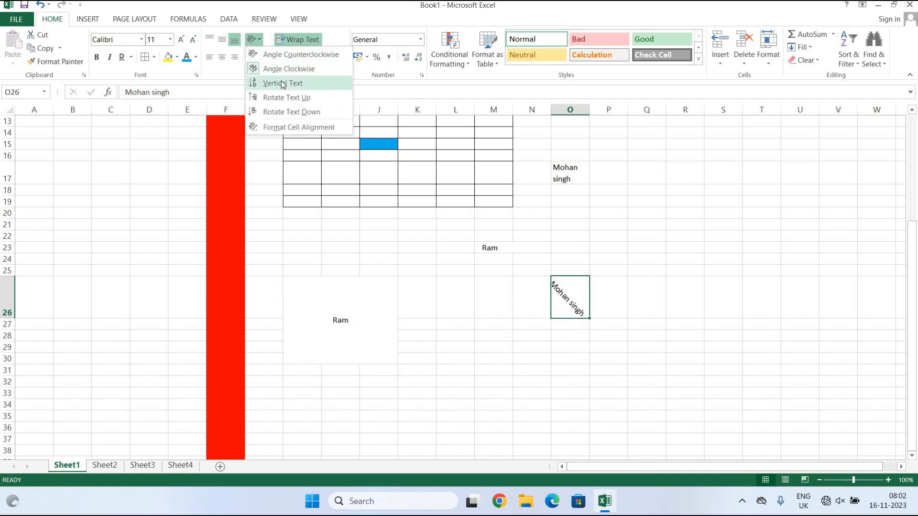
pyautogui.click(293, 55)
pyautogui.click(579, 391)
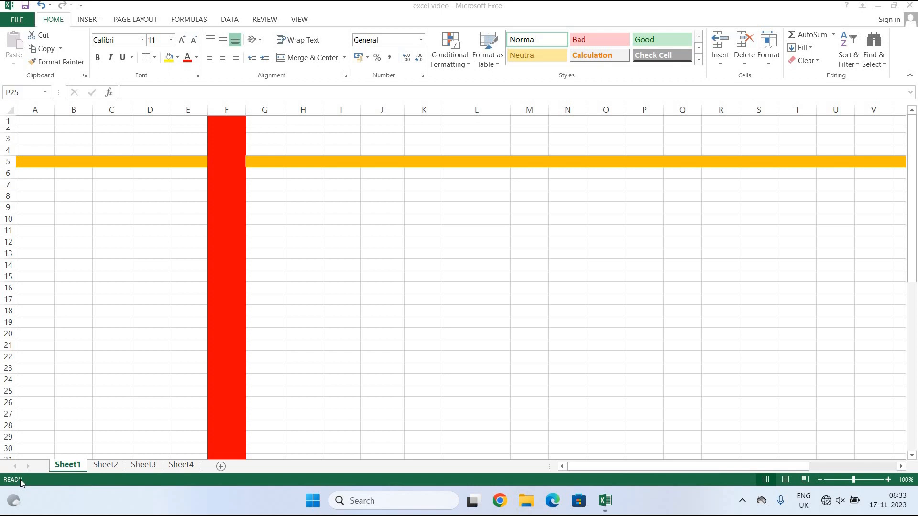
pyautogui.click(394, 196)
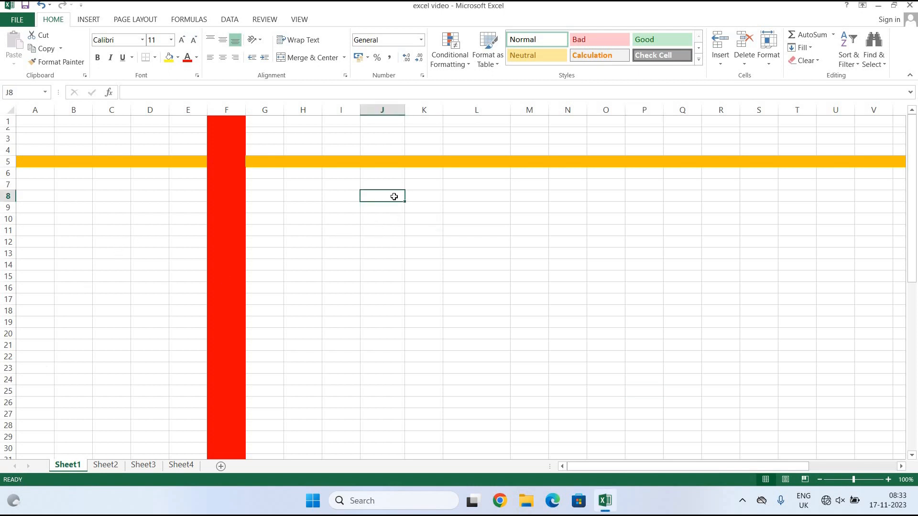
pyautogui.write('Ram')
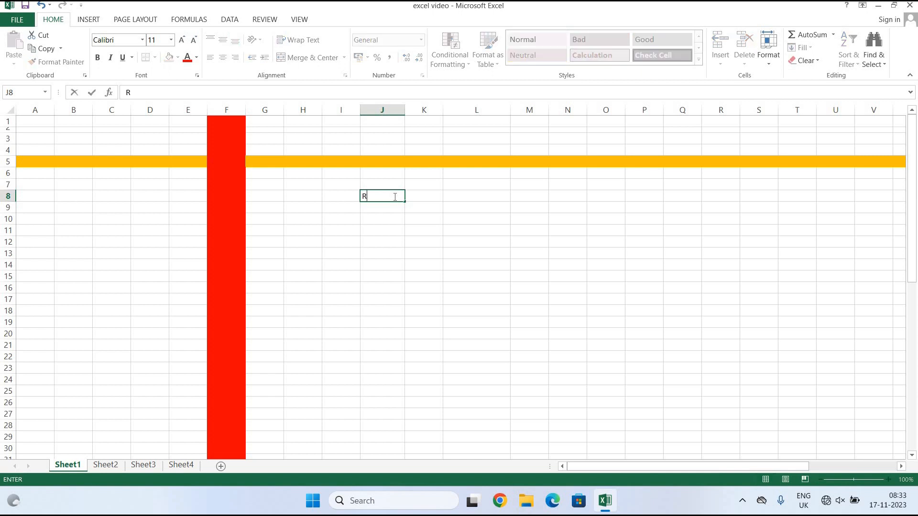
pyautogui.click(425, 195)
pyautogui.write('546465465')
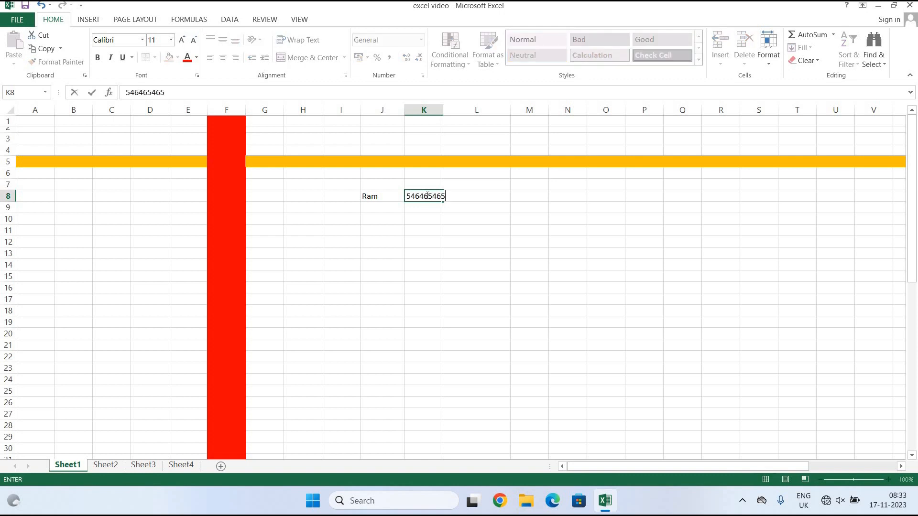
pyautogui.write('465464')
pyautogui.click(533, 200)
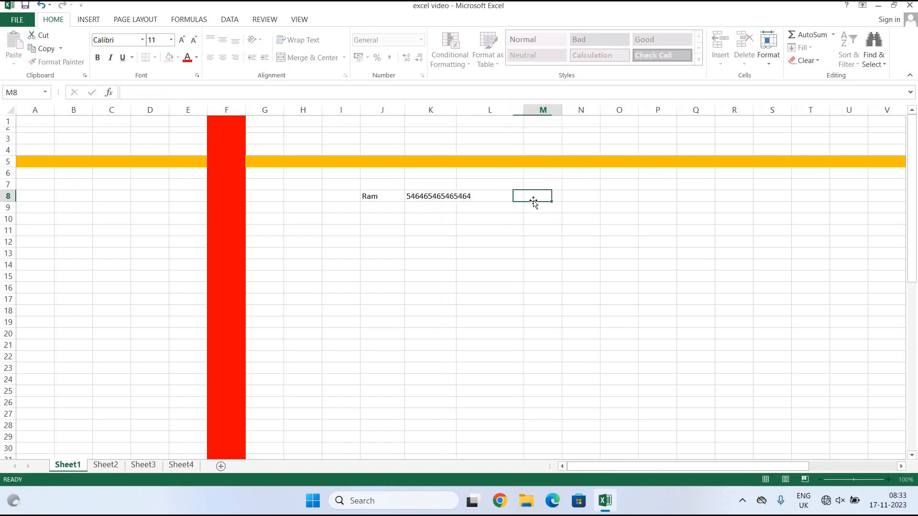
pyautogui.write('12')
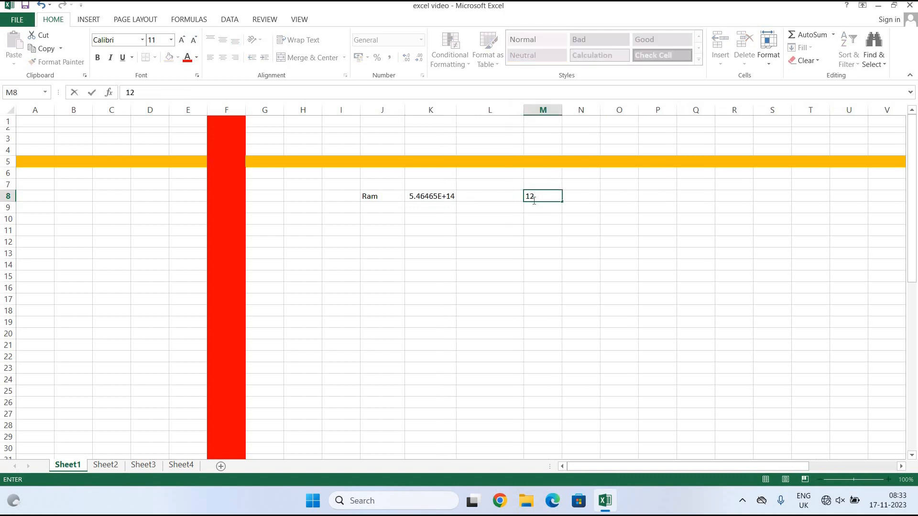
pyautogui.write('/2/20123')
pyautogui.click(570, 219)
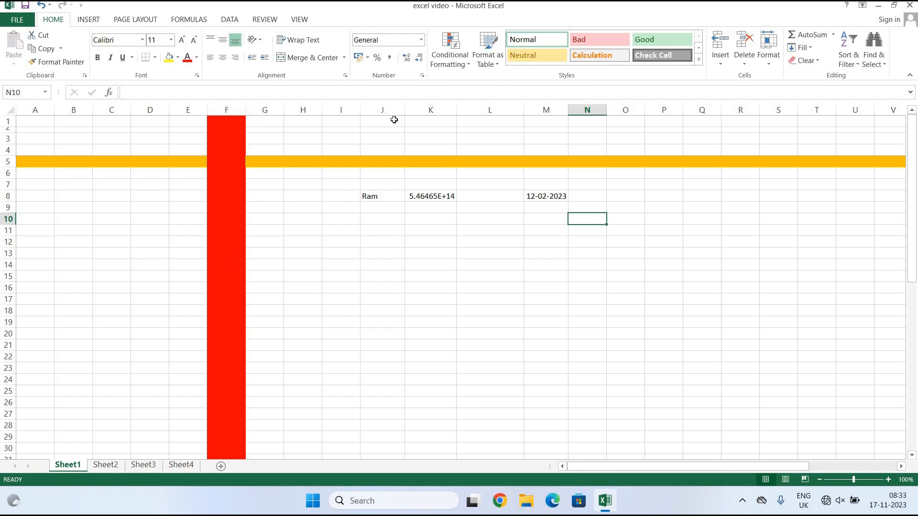
pyautogui.click(381, 196)
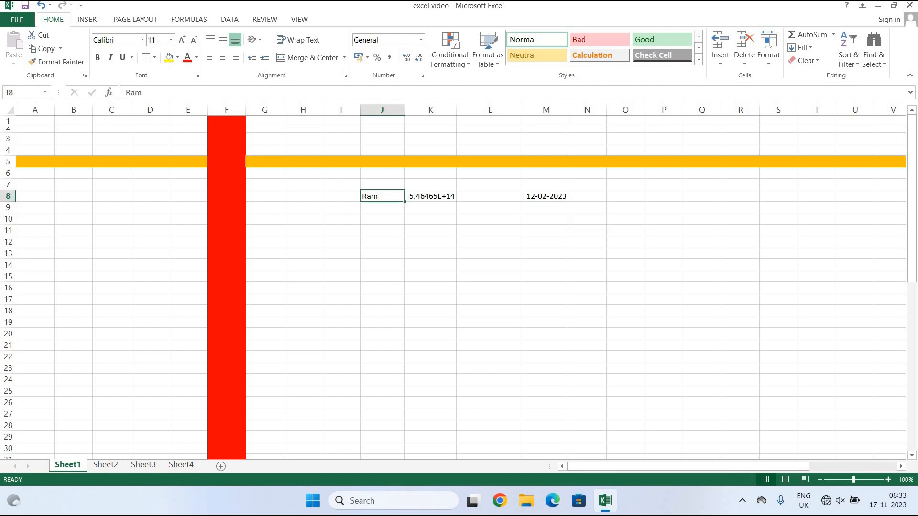
# Format K8 as Number, then as Scientific so it reads 5.46E+14.
pyautogui.click(422, 44)
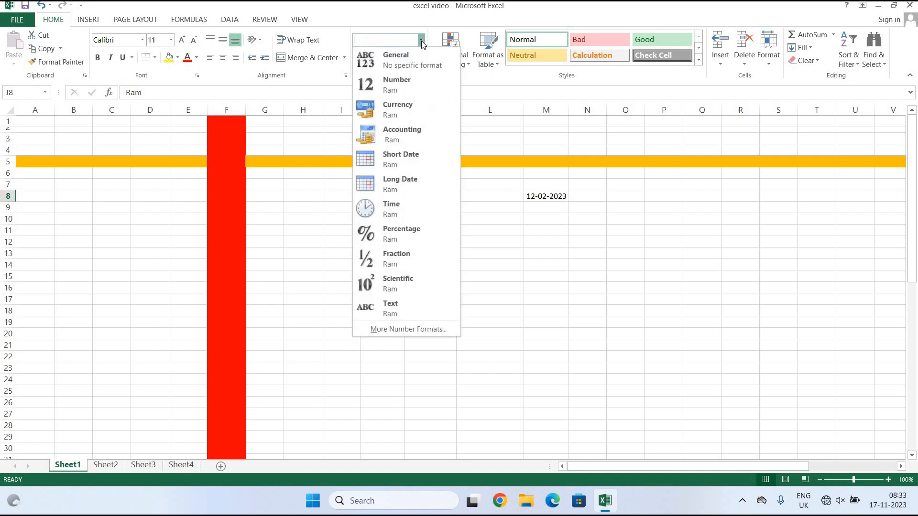
pyautogui.click(383, 54)
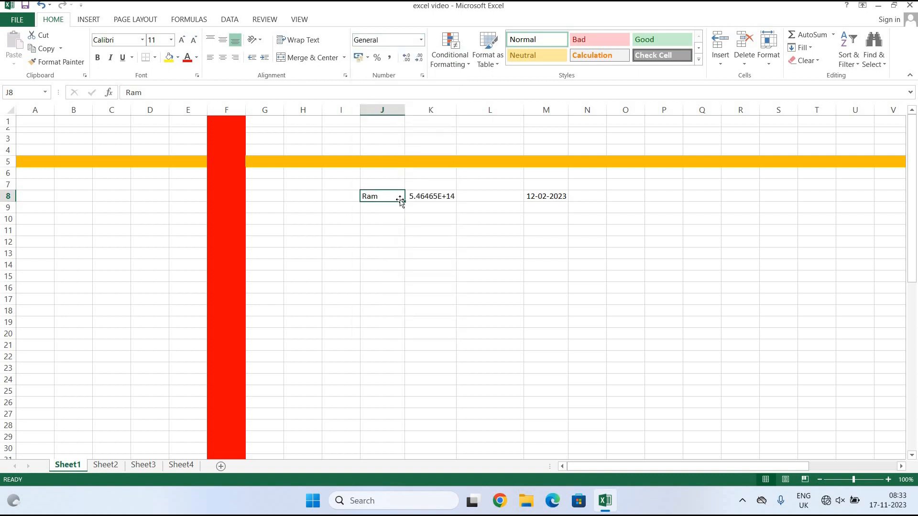
pyautogui.click(428, 197)
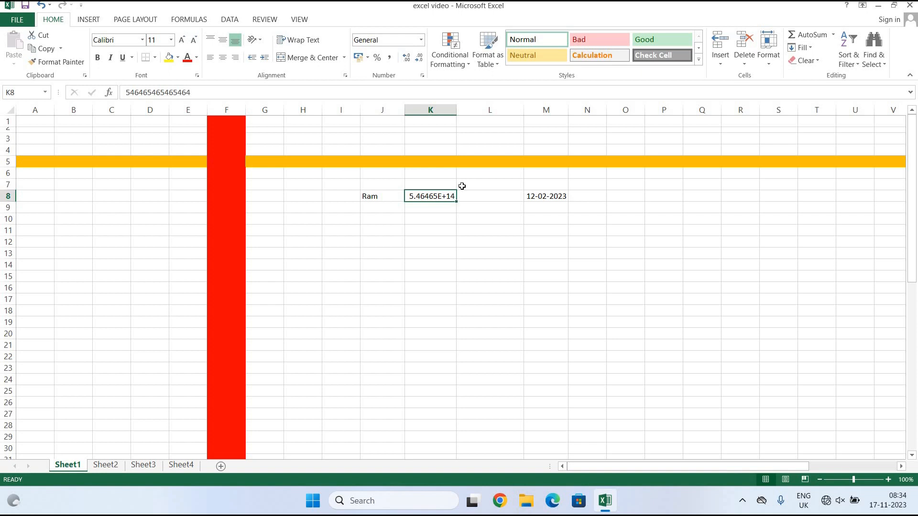
pyautogui.click(420, 42)
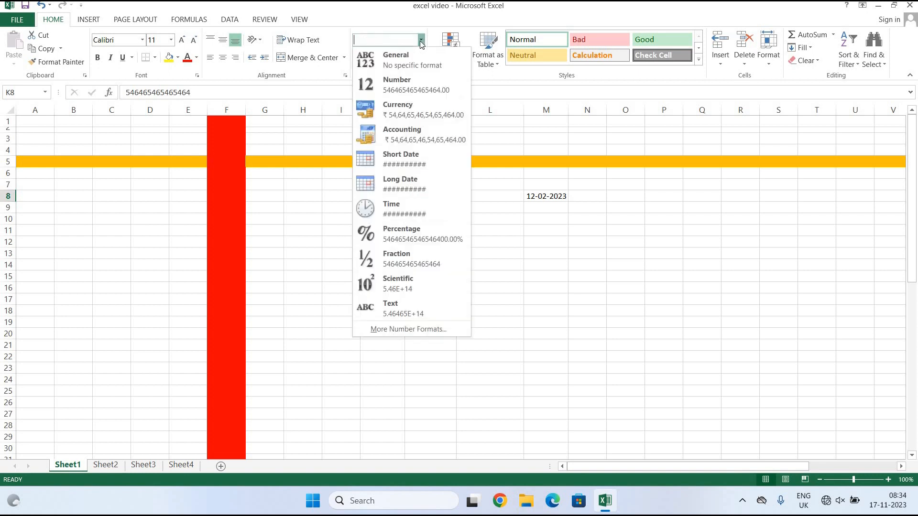
pyautogui.click(429, 92)
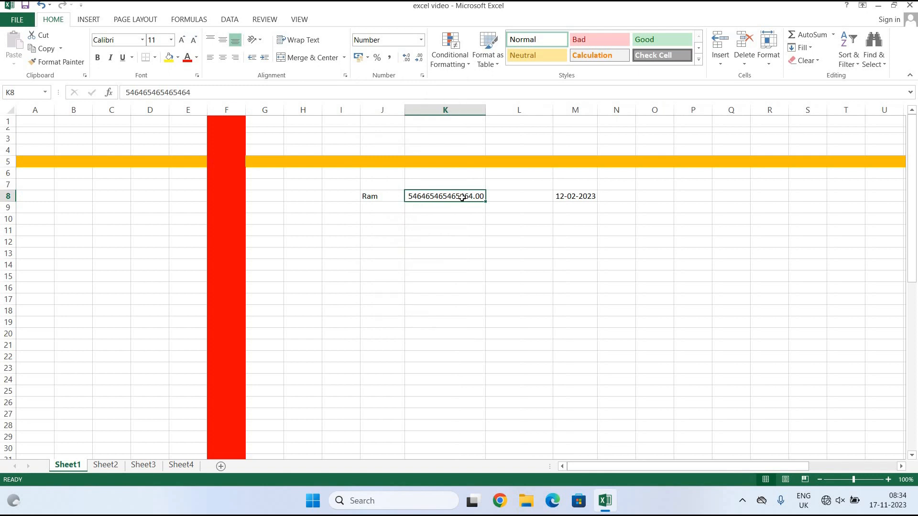
pyautogui.click(421, 40)
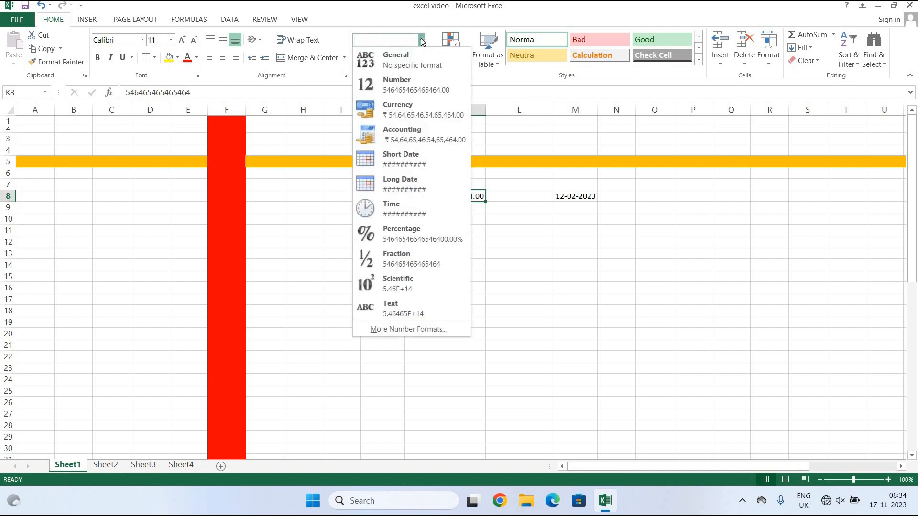
pyautogui.click(396, 281)
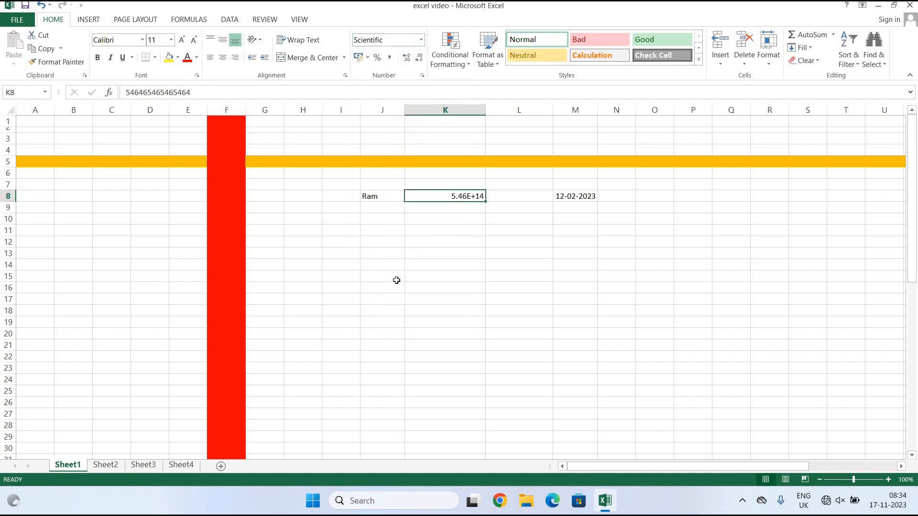
pyautogui.click(419, 42)
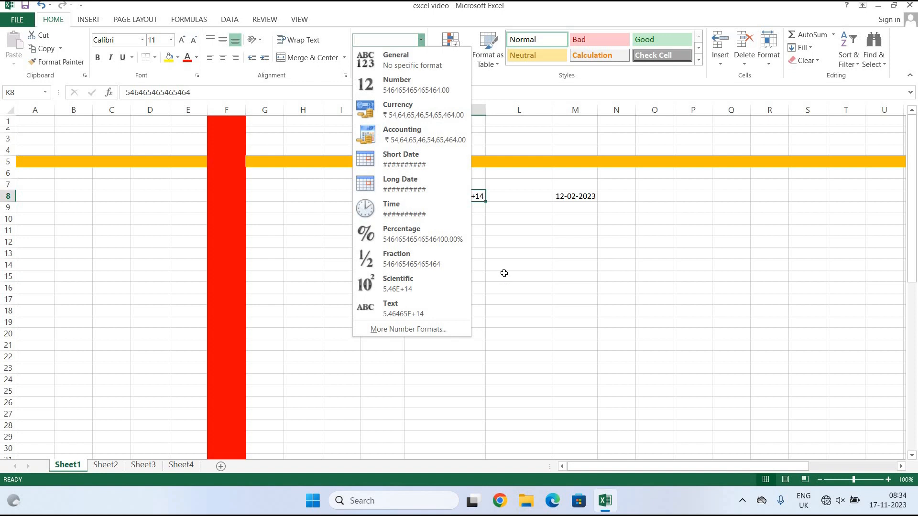
pyautogui.click(504, 273)
pyautogui.click(686, 225)
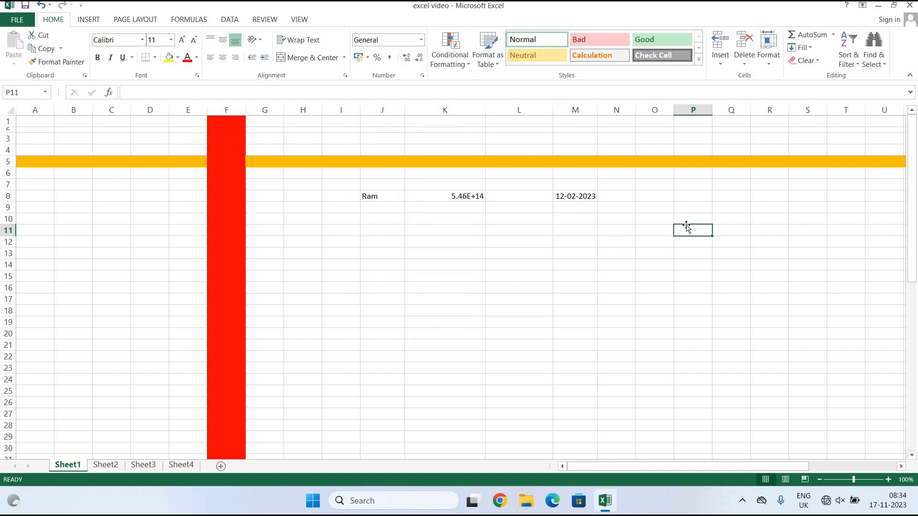
# Enter 46846 in P11 and format it as Currency (₹46,846.00).
pyautogui.write('46846')
pyautogui.click(801, 276)
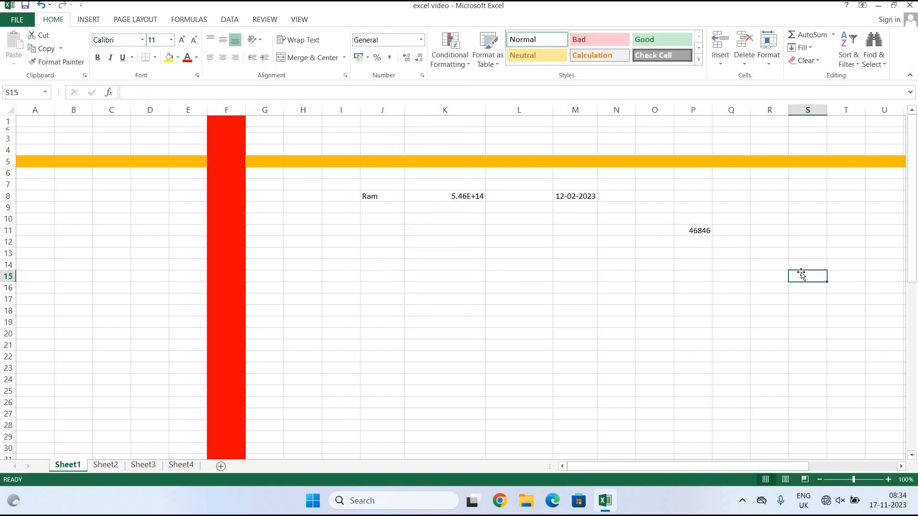
pyautogui.click(704, 233)
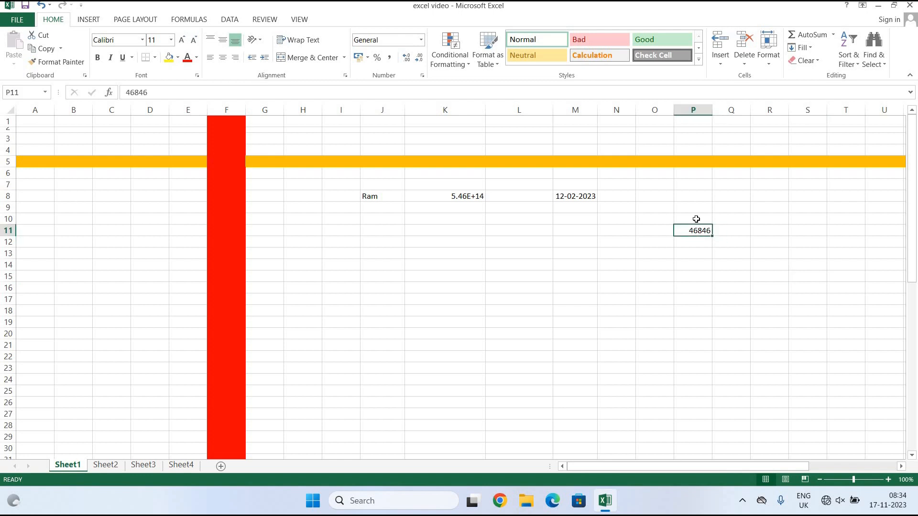
pyautogui.click(423, 44)
pyautogui.click(423, 113)
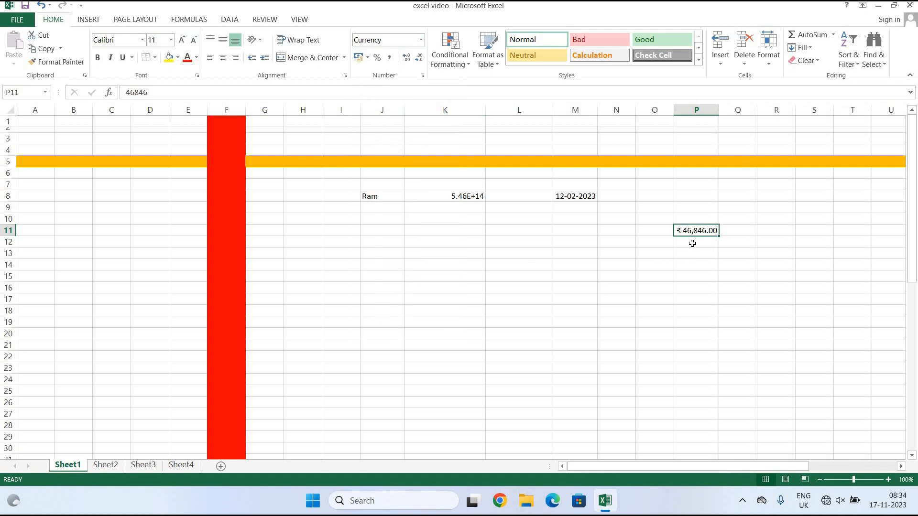
# Apply Long Date format to M8 so it reads 12 February 2023.
pyautogui.click(688, 278)
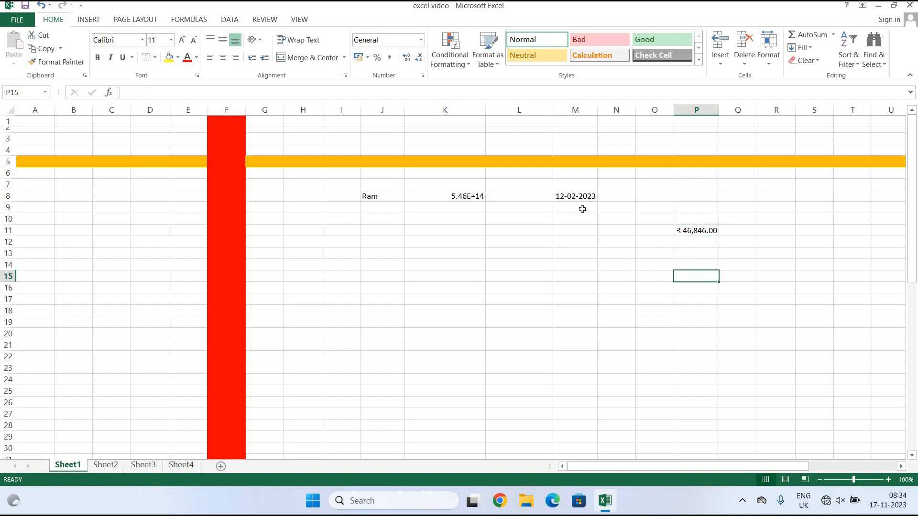
pyautogui.click(421, 40)
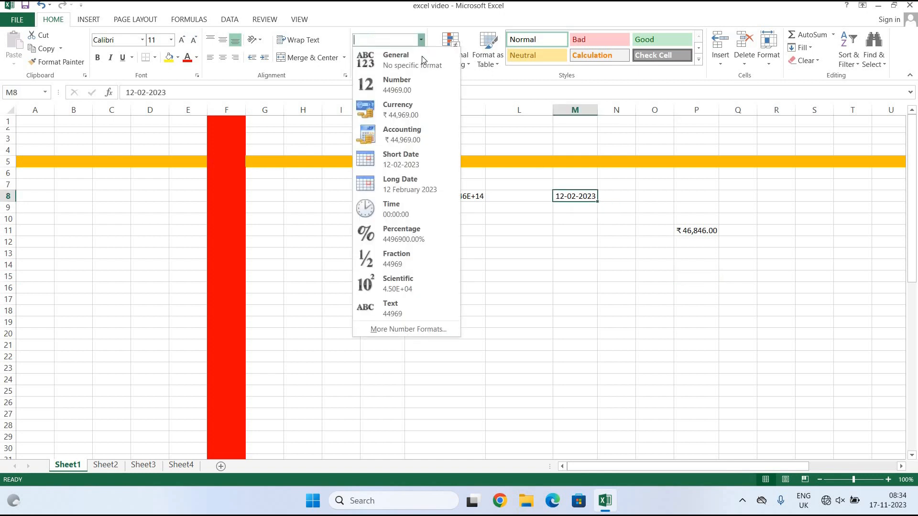
pyautogui.click(420, 160)
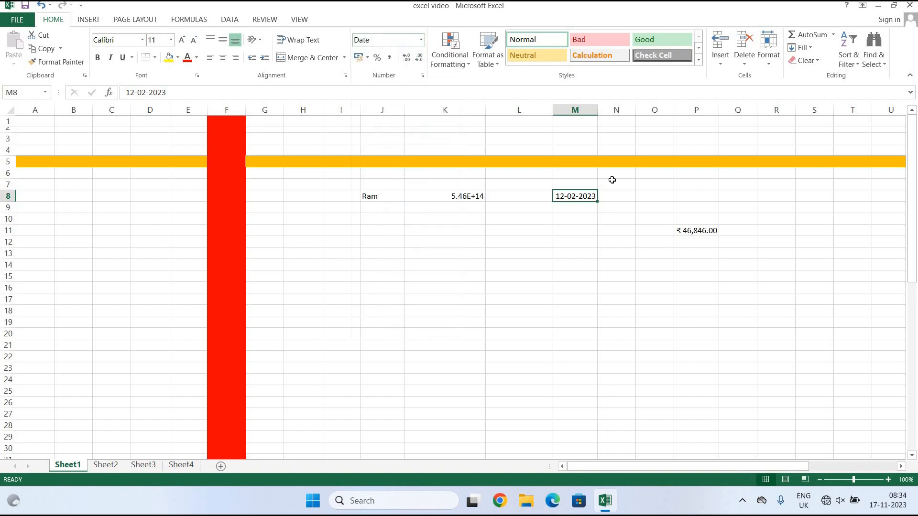
pyautogui.click(421, 40)
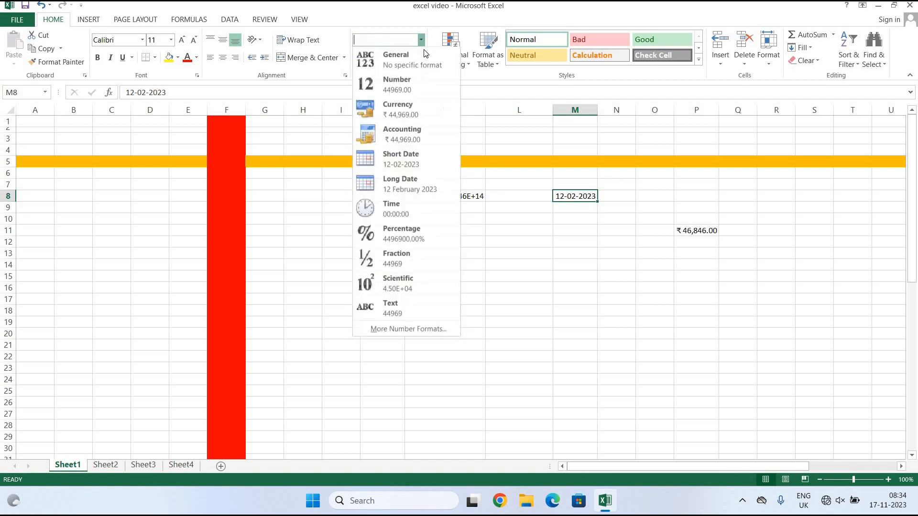
pyautogui.click(414, 189)
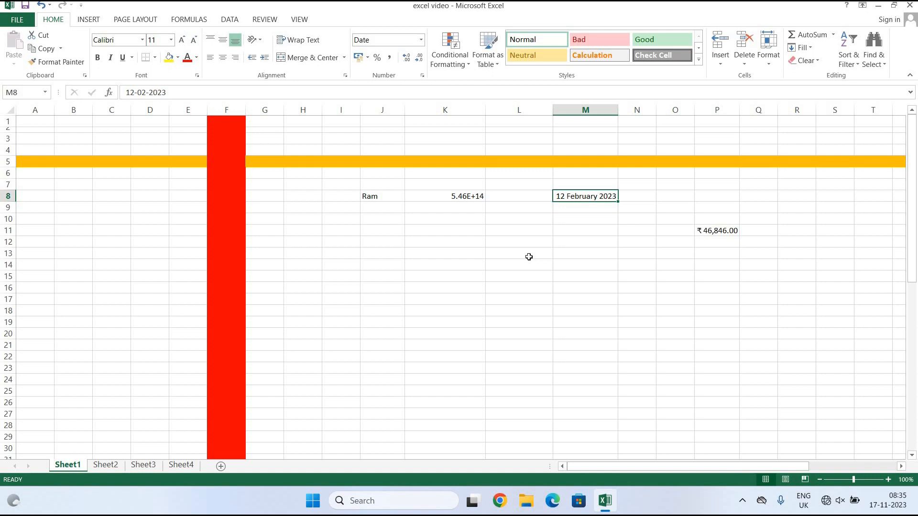
pyautogui.click(493, 263)
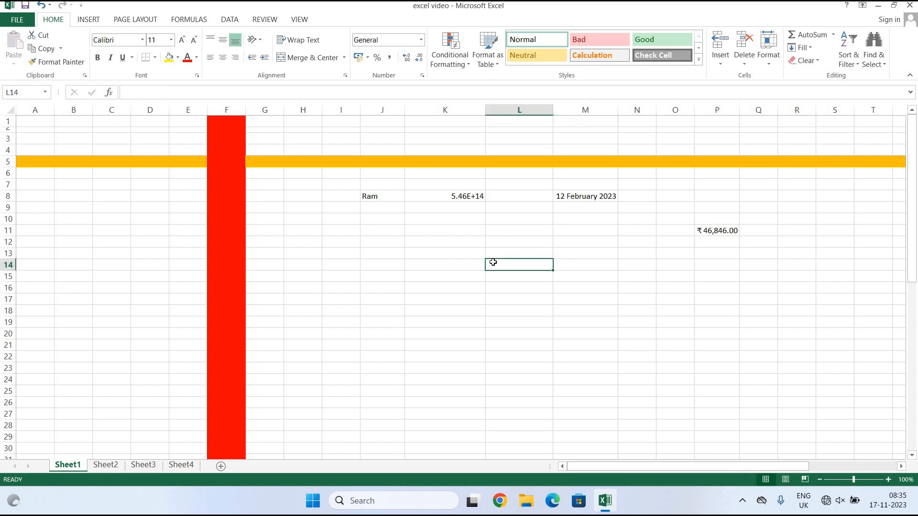
# Enter 12:15 in L14 and apply Time format so it shows 12:15:00.
pyautogui.write('12')
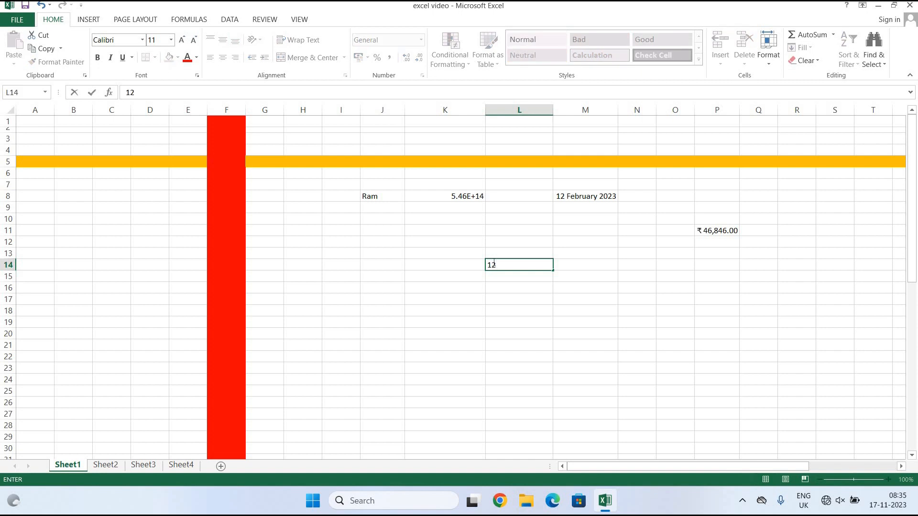
pyautogui.write(':15')
pyautogui.click(639, 321)
pyautogui.click(532, 266)
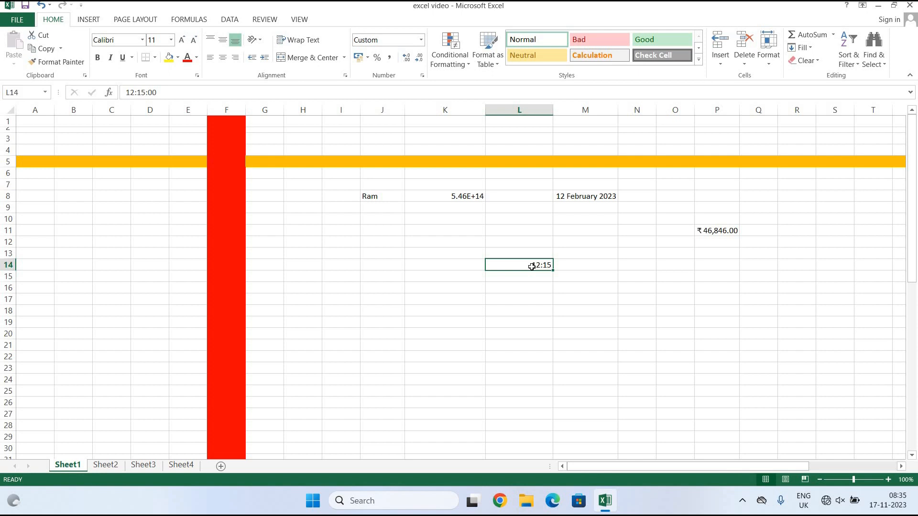
pyautogui.click(420, 40)
pyautogui.click(424, 212)
pyautogui.click(640, 347)
pyautogui.click(545, 273)
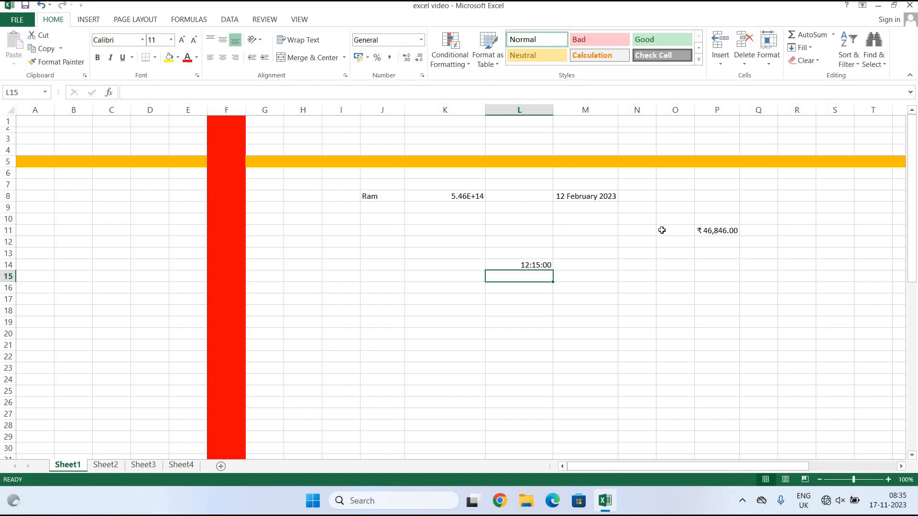
# Enter a long number in R8, format it as Number, then adjust decimal places down to none.
pyautogui.click(793, 199)
pyautogui.write('5646465646464')
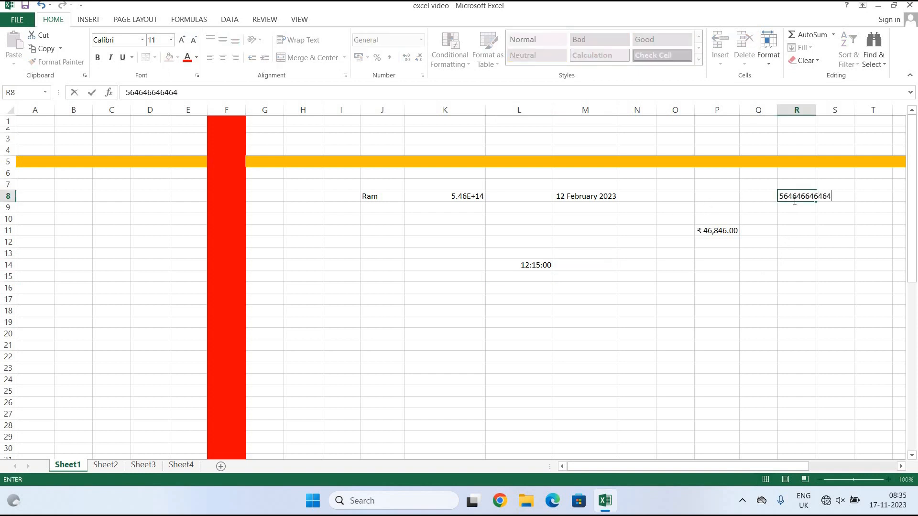
pyautogui.click(832, 275)
pyautogui.click(801, 197)
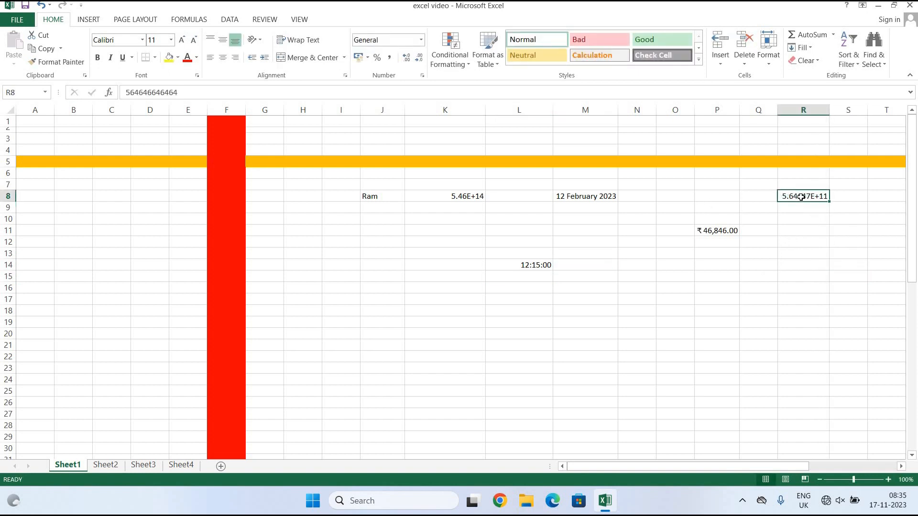
pyautogui.click(422, 41)
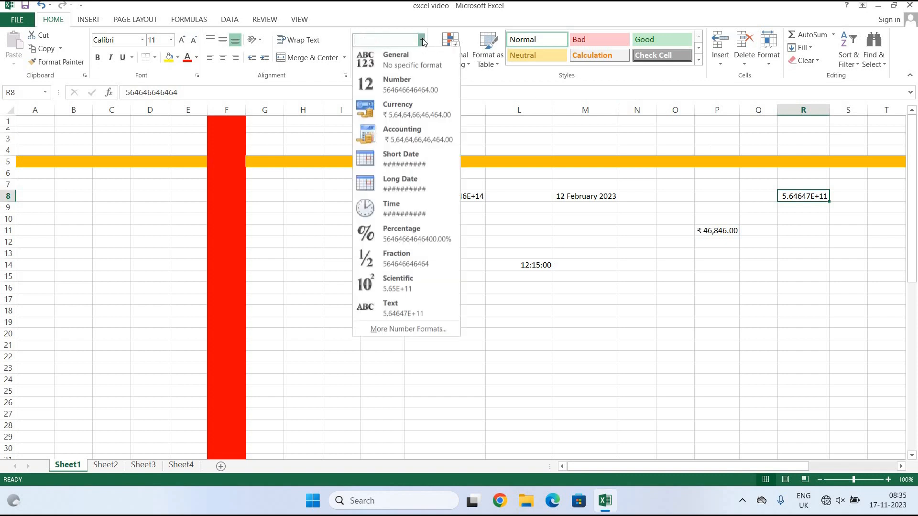
pyautogui.click(434, 79)
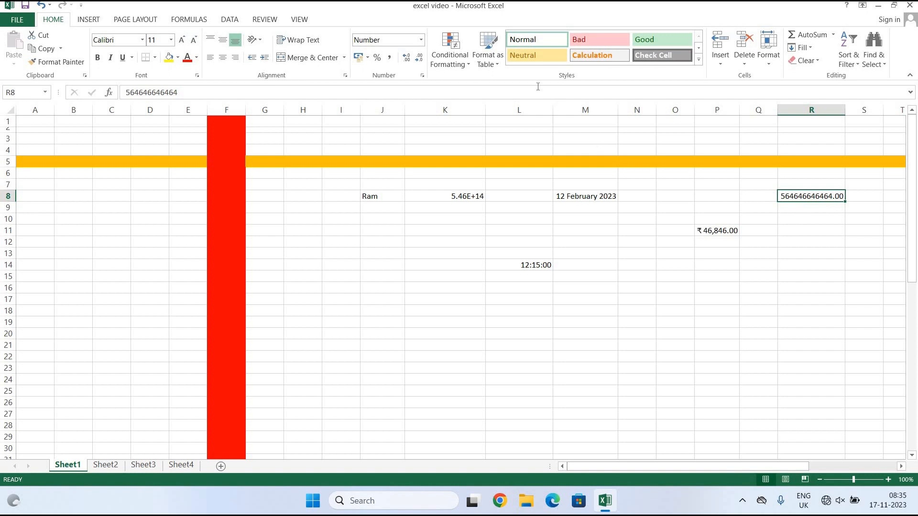
pyautogui.click(421, 58)
pyautogui.click(406, 58)
pyautogui.click(406, 58)
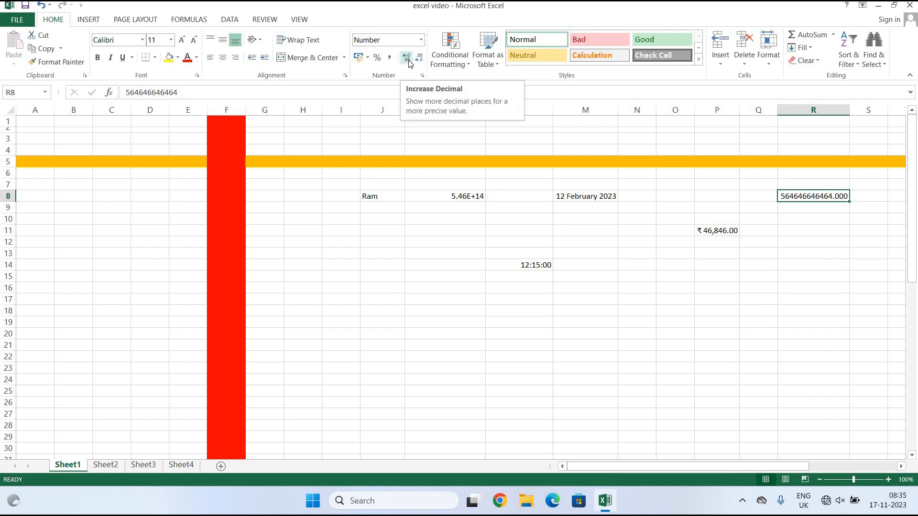
pyautogui.click(419, 59)
pyautogui.click(419, 58)
pyautogui.click(419, 59)
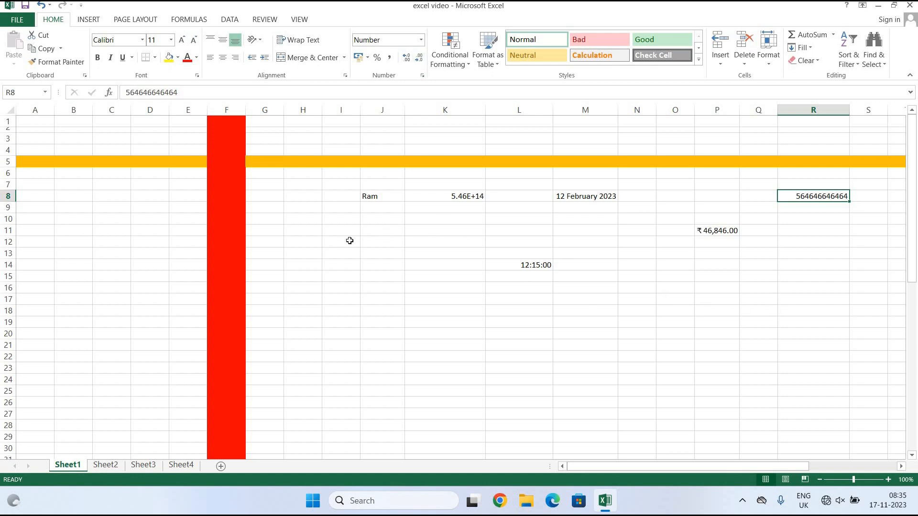
pyautogui.click(305, 242)
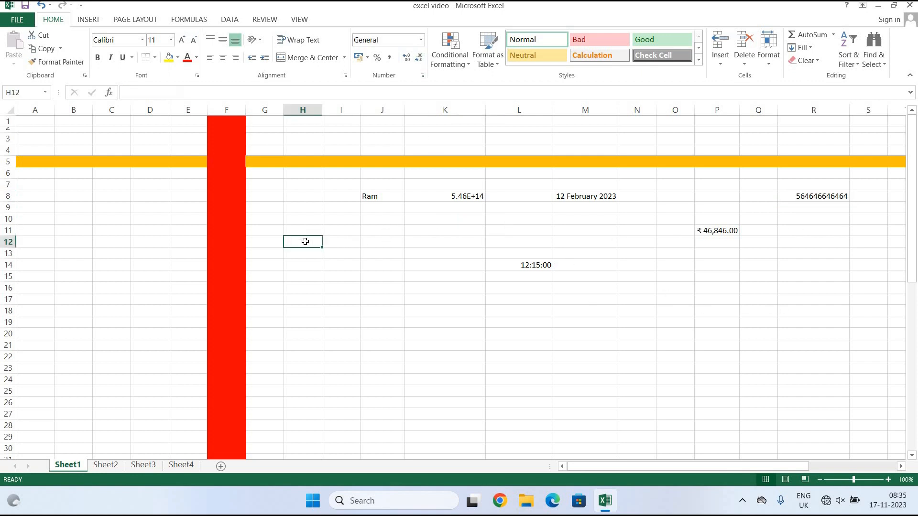
# Enter 654465 in H12 and display it as ₹ 6,54,465.00 in Indian rupee accounting format.
pyautogui.write('654465')
pyautogui.click(289, 381)
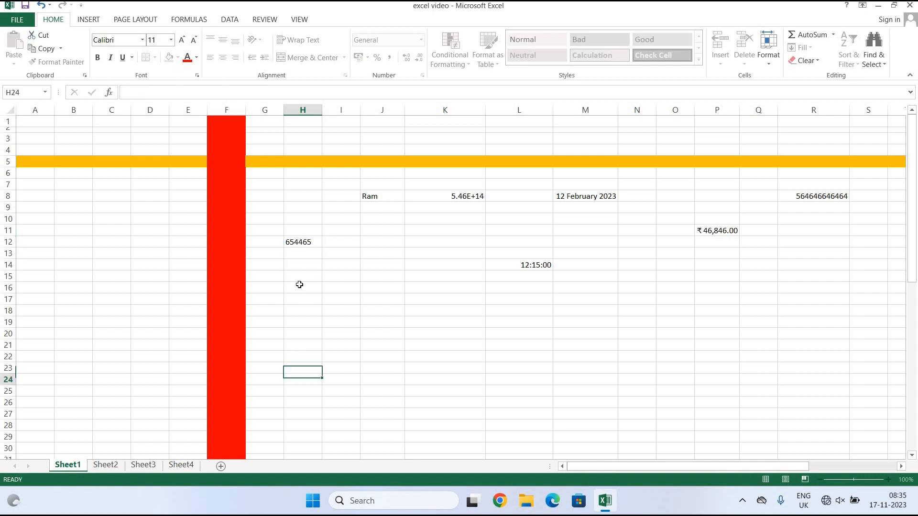
pyautogui.click(306, 241)
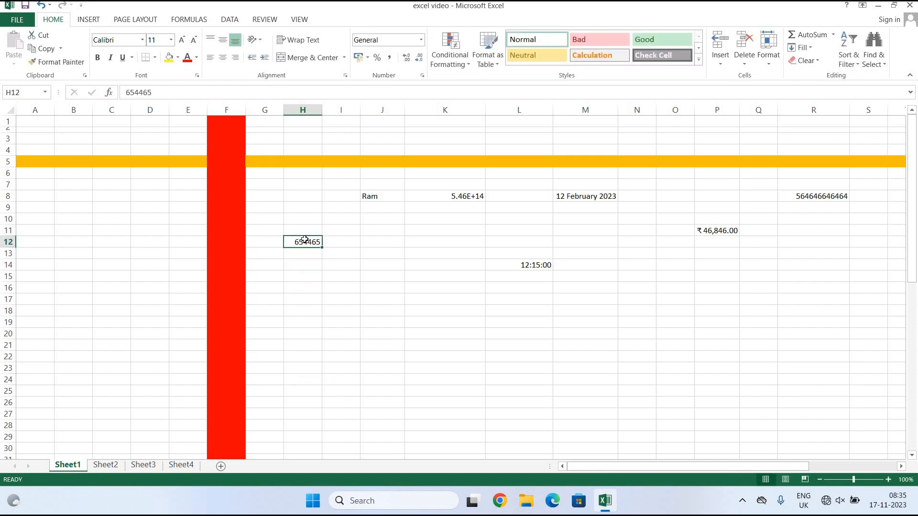
pyautogui.click(367, 57)
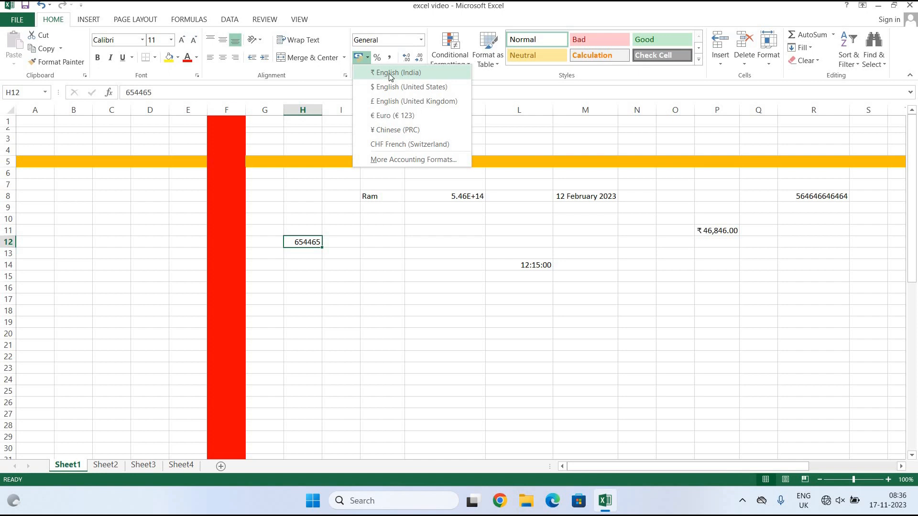
pyautogui.click(389, 74)
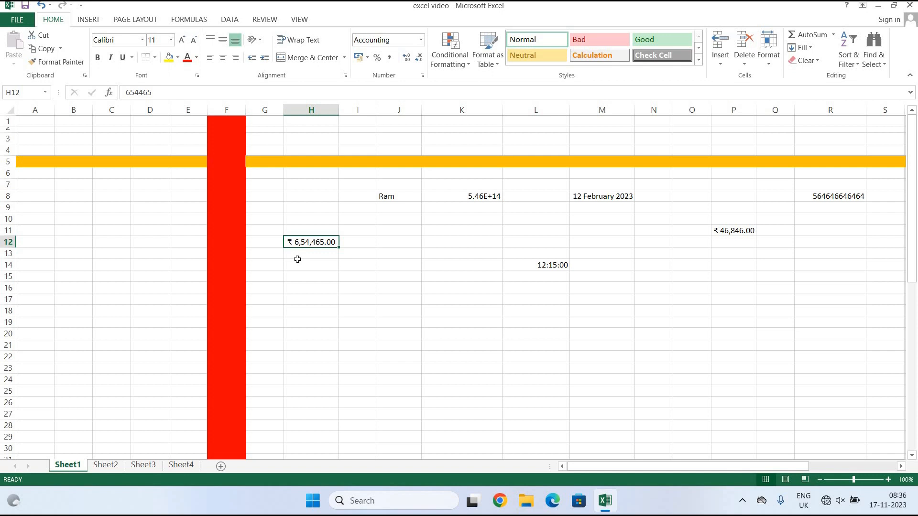
pyautogui.click(584, 323)
pyautogui.click(421, 41)
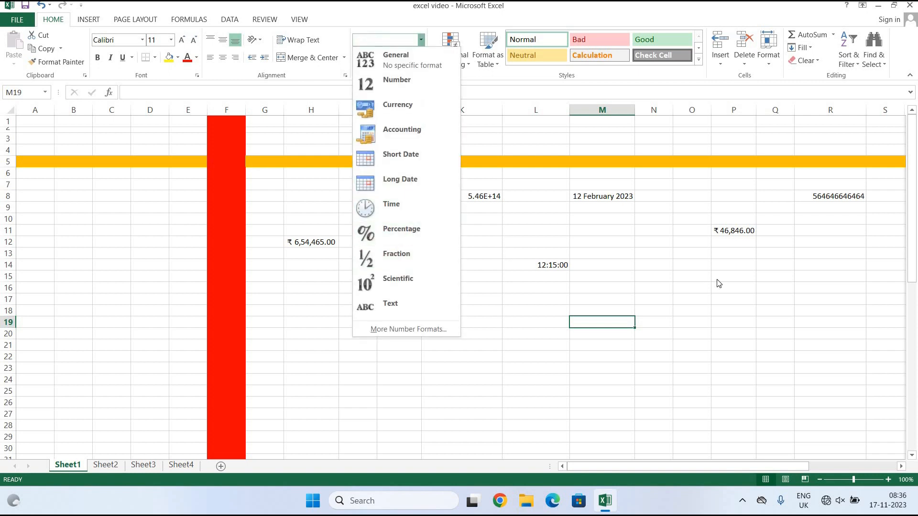
# Give M19 the Percentage format and enter 50 so it shows 50.00%.
pyautogui.click(654, 263)
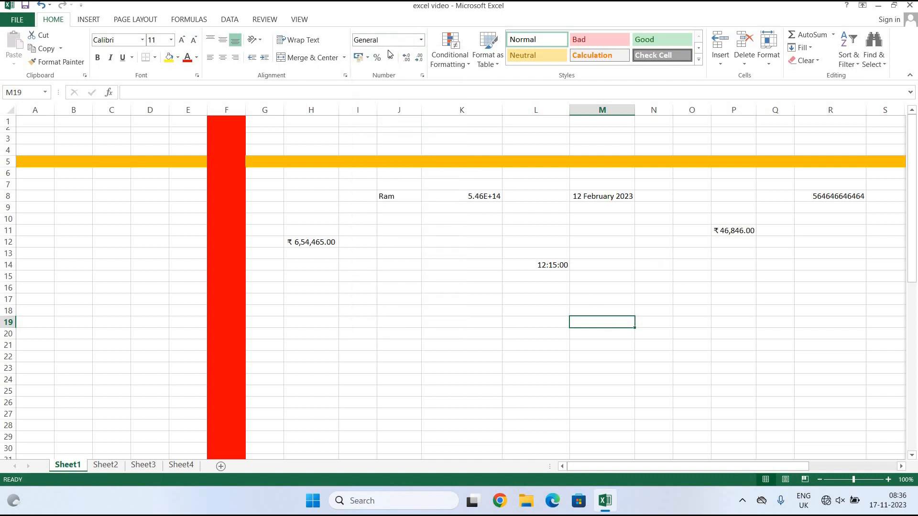
pyautogui.click(421, 39)
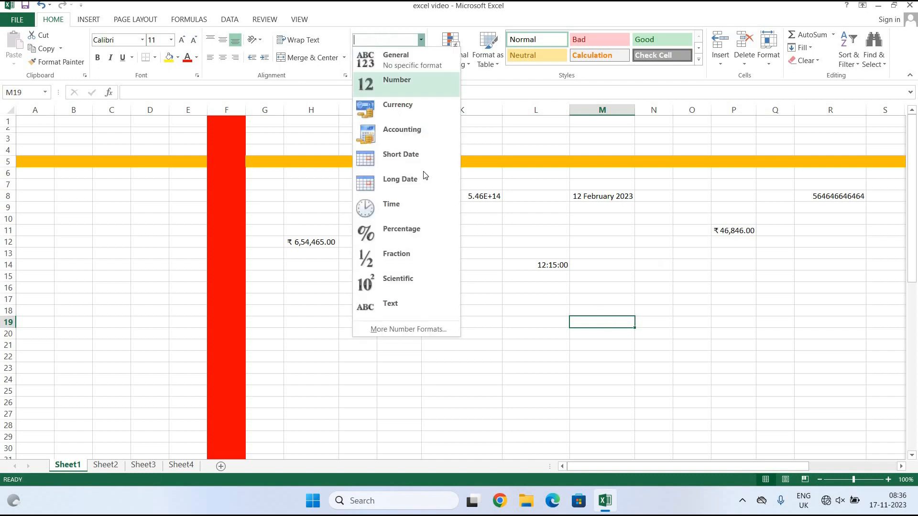
pyautogui.click(421, 234)
pyautogui.write('50')
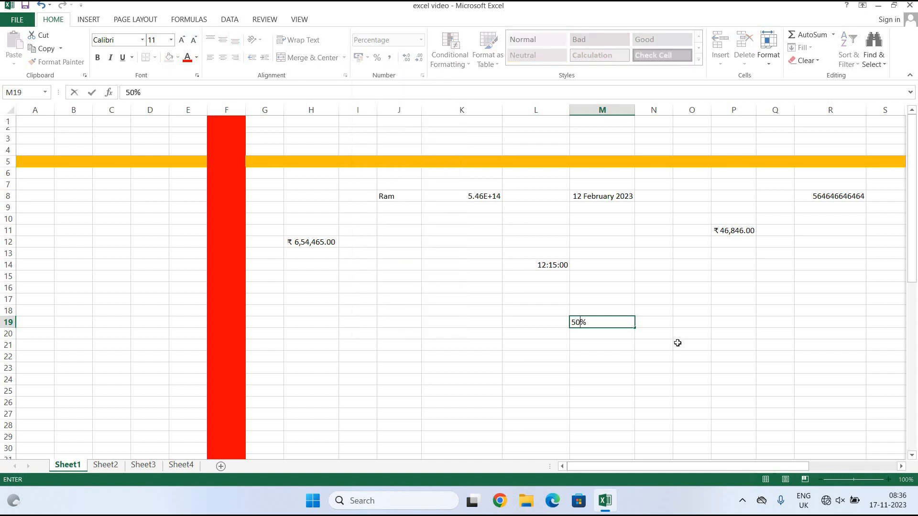
pyautogui.click(720, 356)
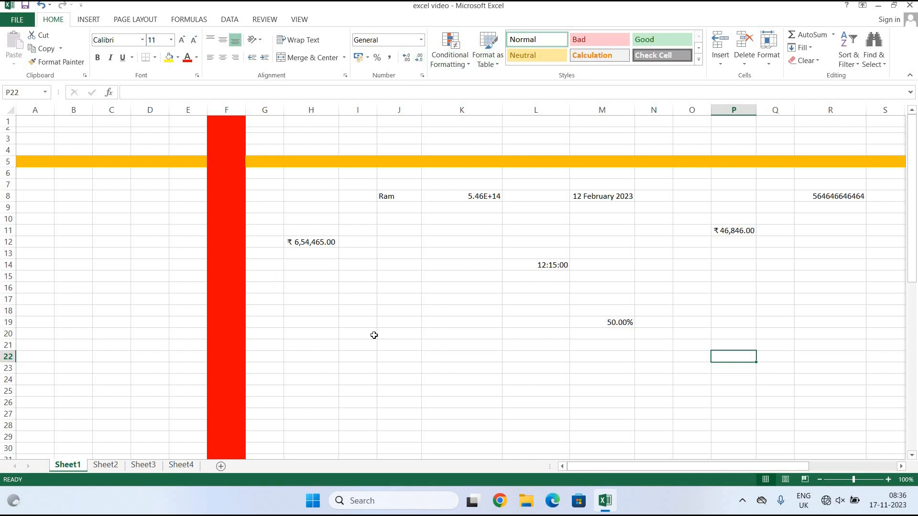
# Enter 1/2 in D14, which Excel displays as 01-Feb.
pyautogui.click(420, 41)
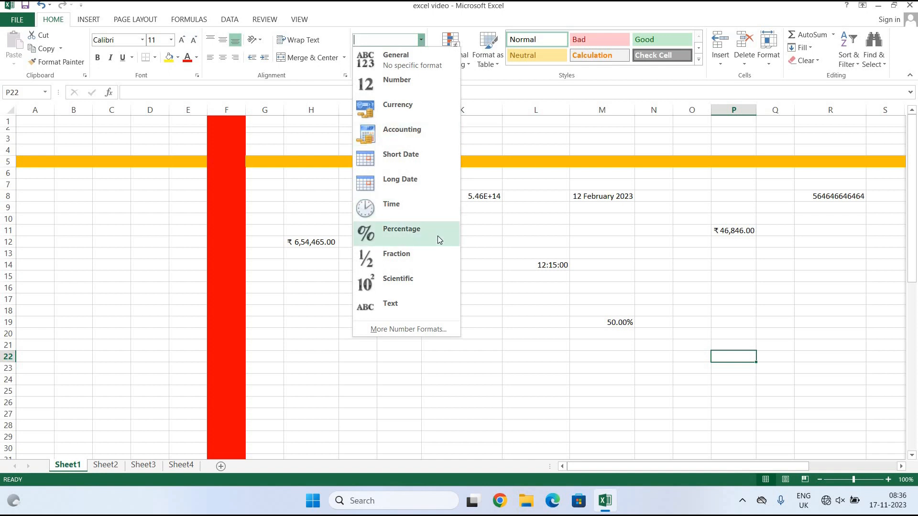
pyautogui.click(144, 259)
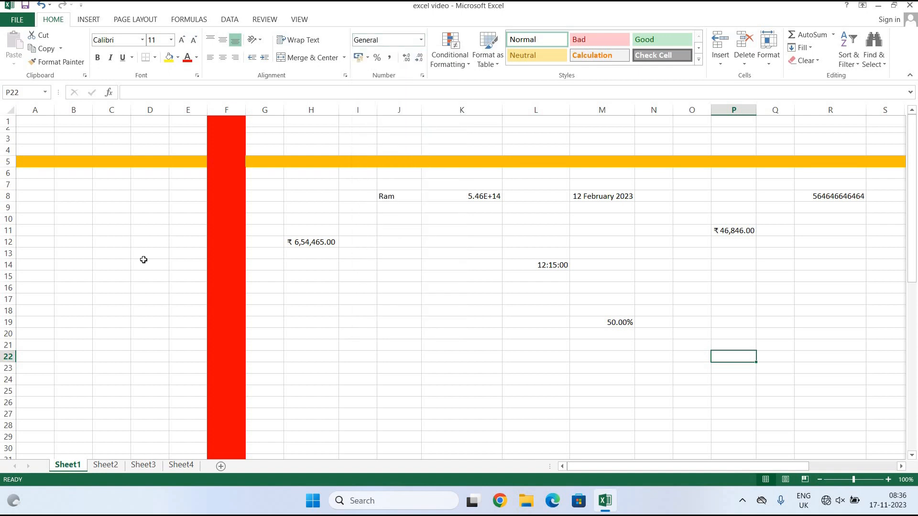
pyautogui.click(143, 260)
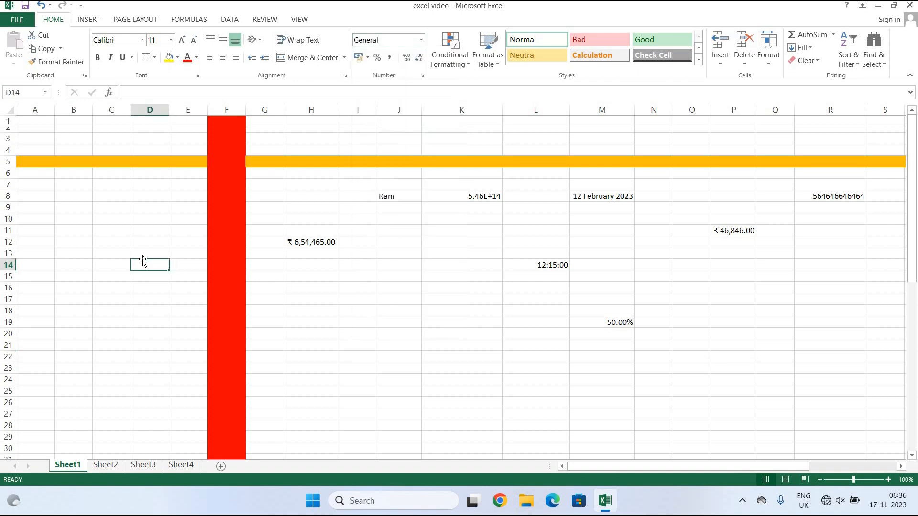
pyautogui.write('1')
pyautogui.write('/2')
pyautogui.press('Return')
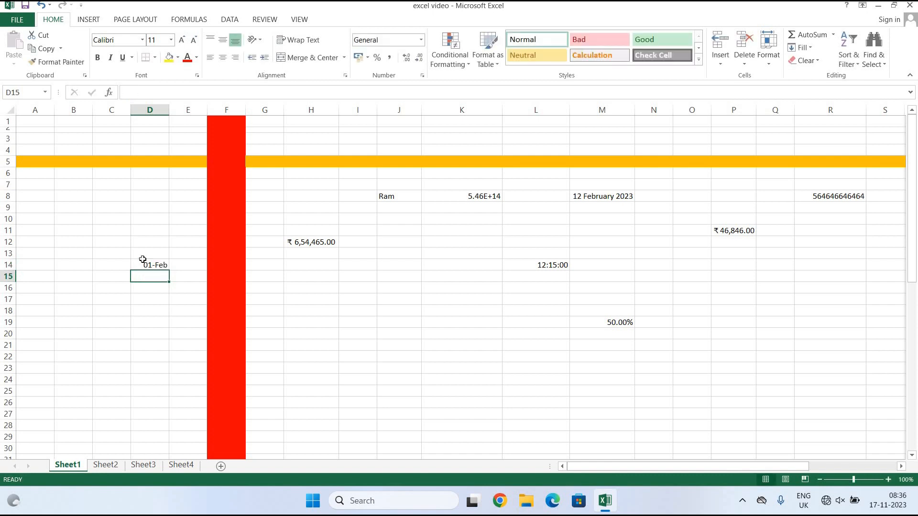
# Give C11 the Fraction format and enter 1/2.
pyautogui.click(104, 228)
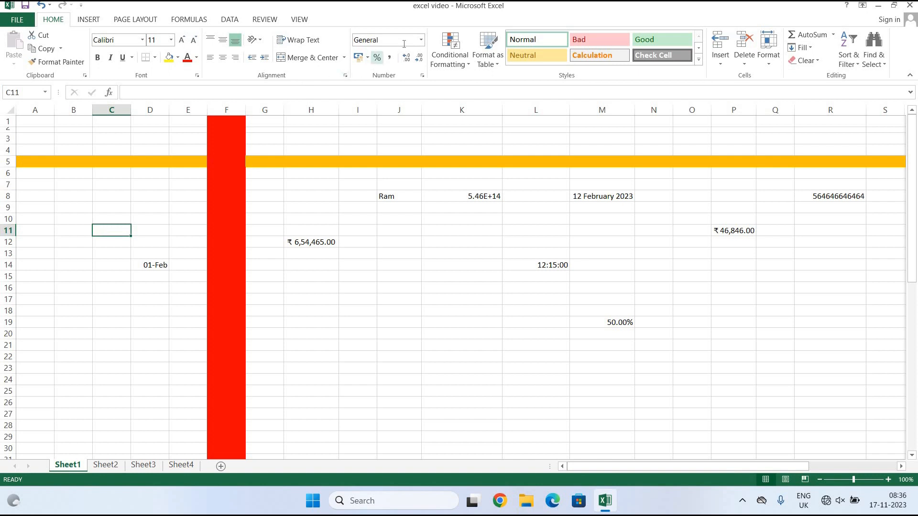
pyautogui.click(421, 42)
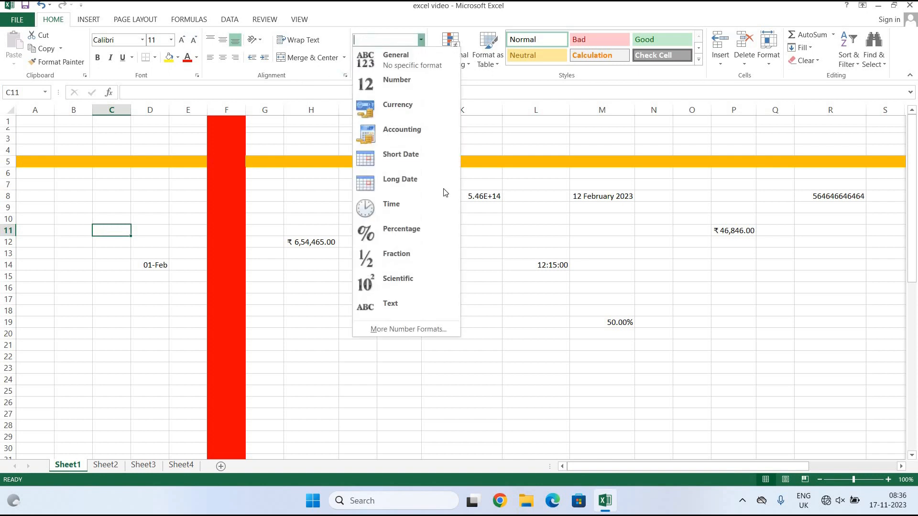
pyautogui.click(418, 259)
pyautogui.write('1/2')
pyautogui.click(141, 315)
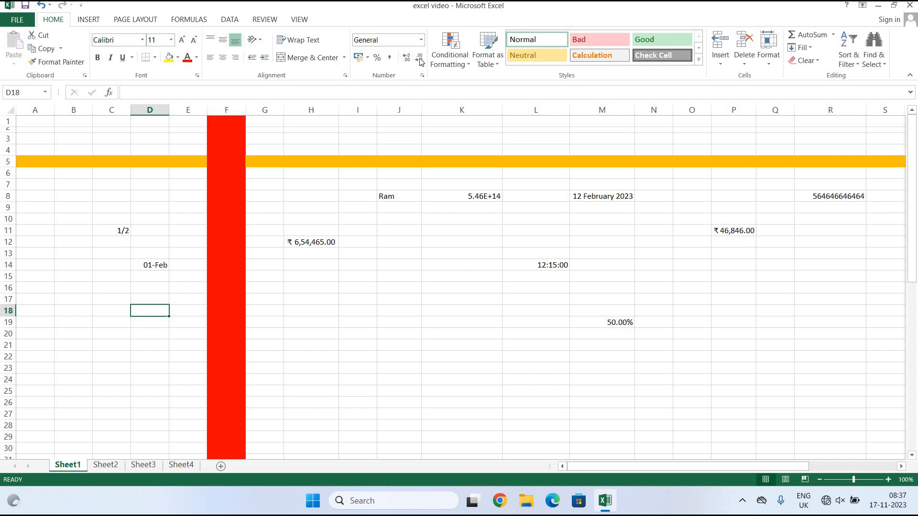
pyautogui.click(421, 39)
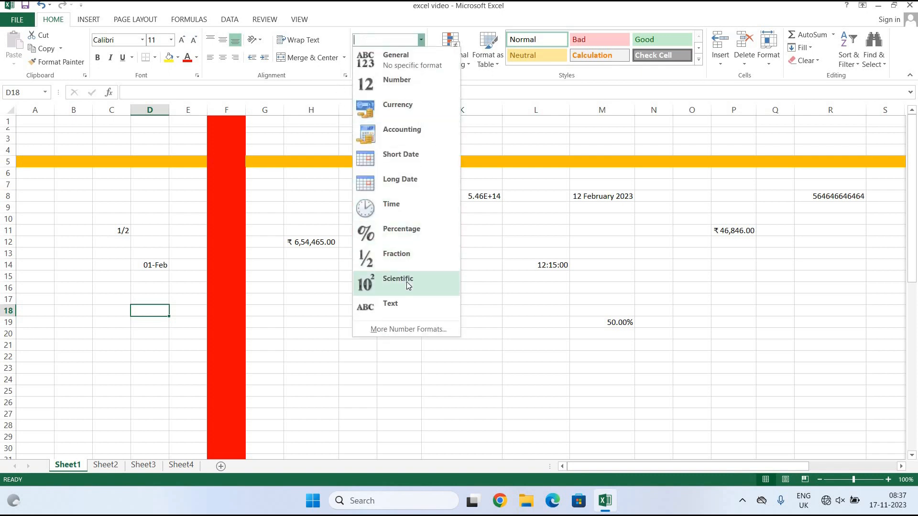
# Show R8's long number in Scientific notation as 5.65E+11.
pyautogui.click(850, 198)
pyautogui.click(846, 196)
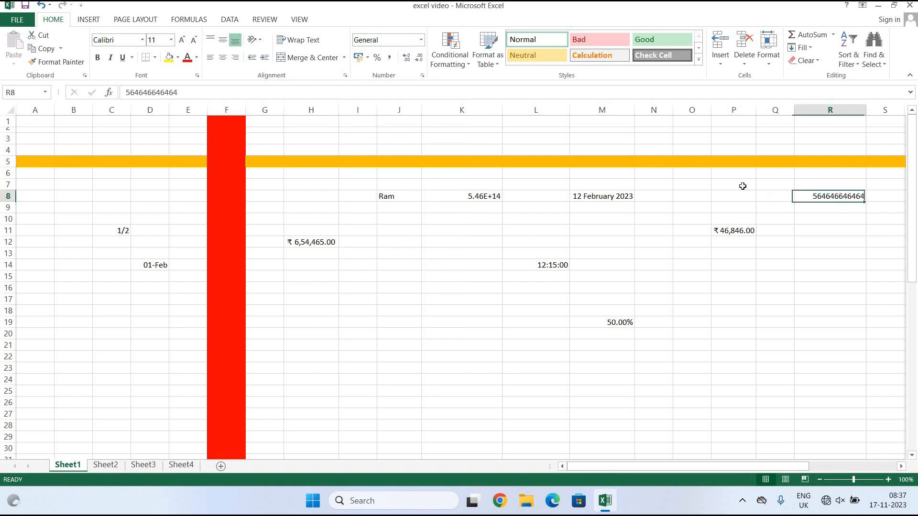
pyautogui.click(421, 40)
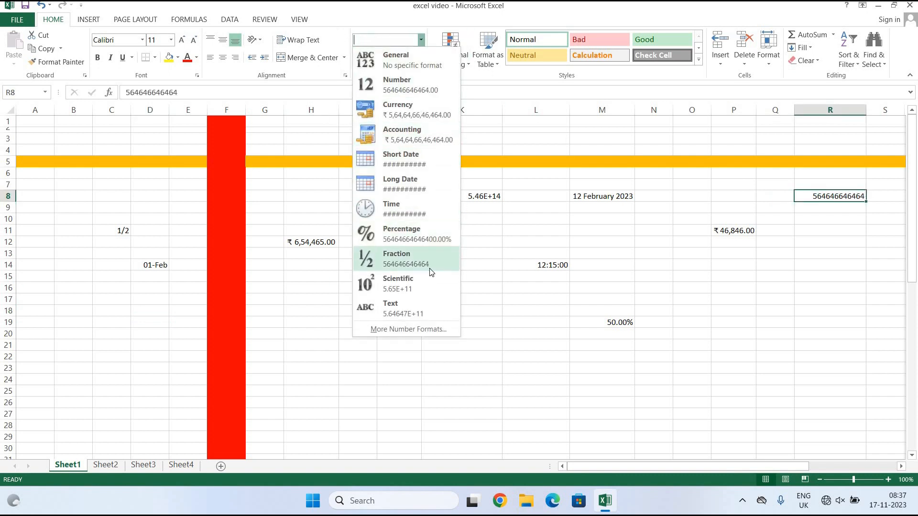
pyautogui.click(433, 283)
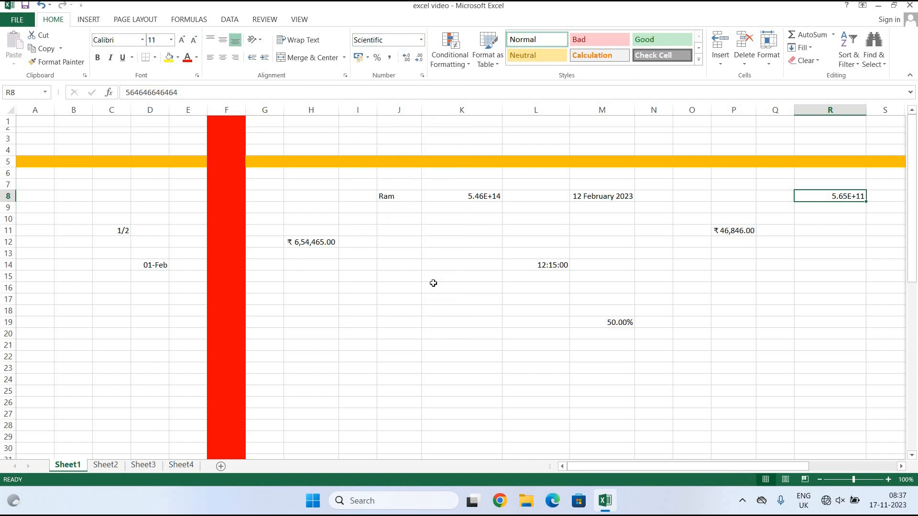
# Enter hgghhg in C20, apply the Text number format, then go to Sheet3.
pyautogui.click(101, 335)
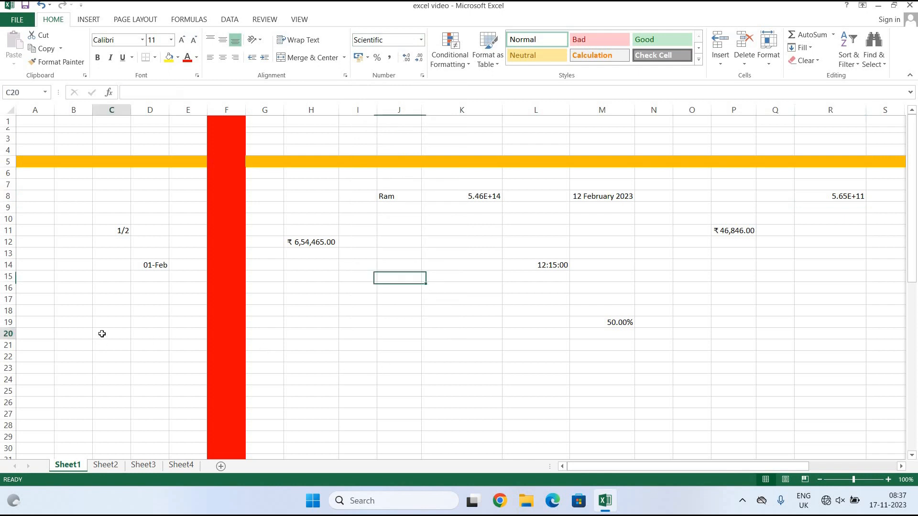
pyautogui.write('hgghhgc')
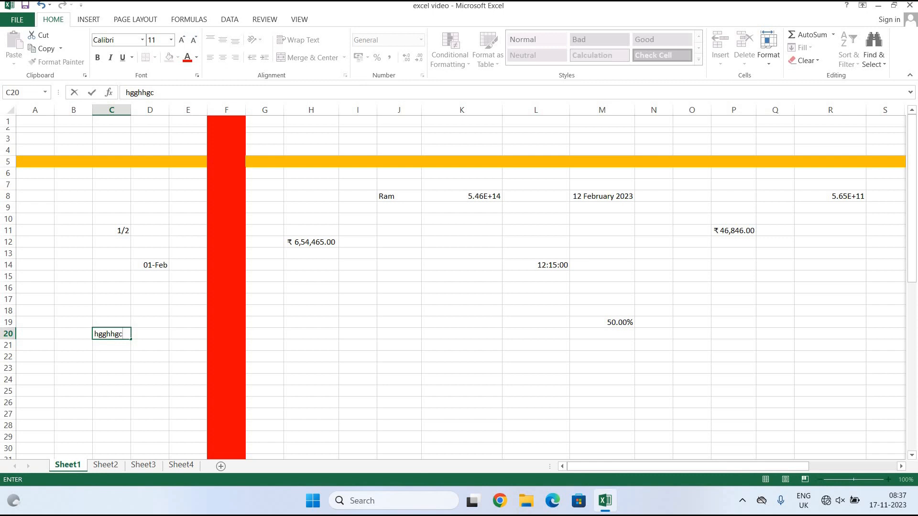
pyautogui.click(329, 342)
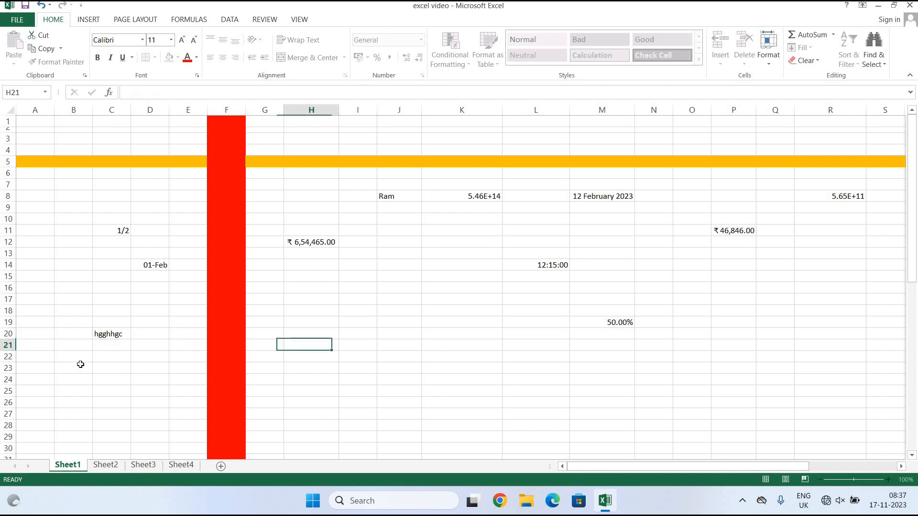
pyautogui.click(117, 341)
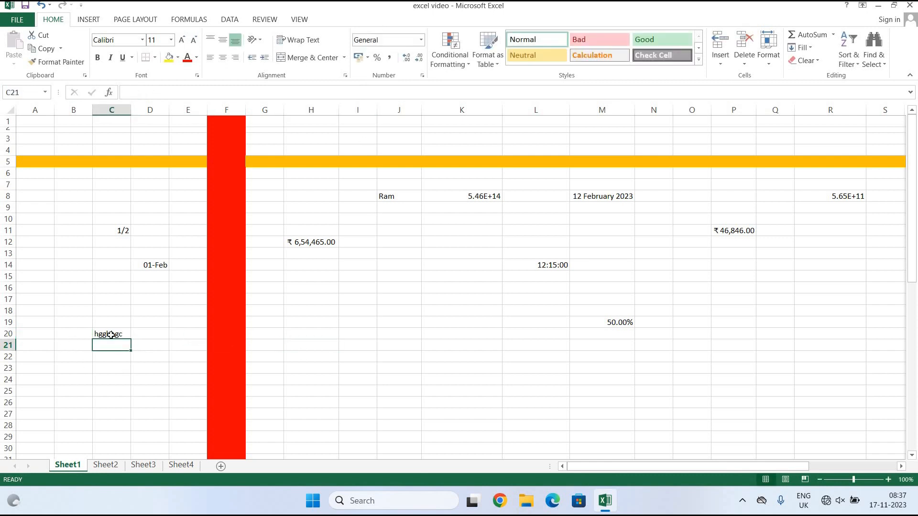
pyautogui.click(113, 335)
pyautogui.click(420, 41)
pyautogui.click(382, 311)
pyautogui.click(427, 361)
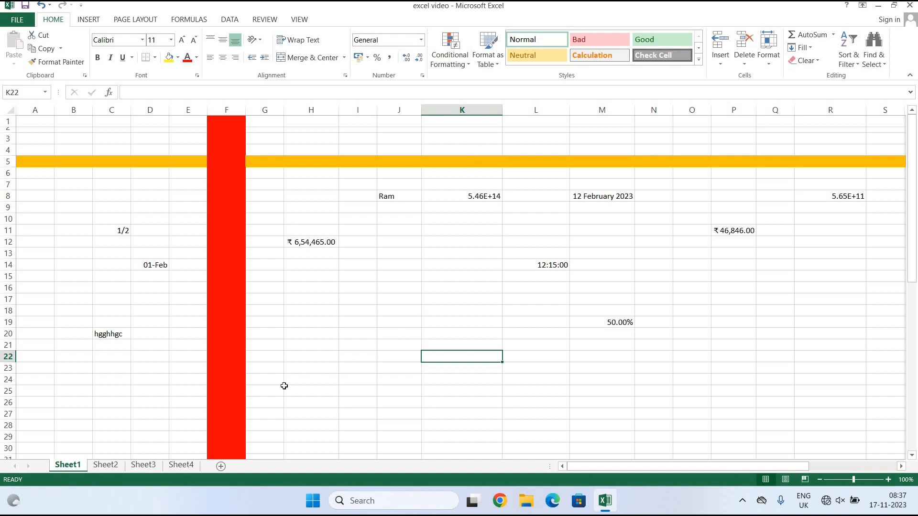
pyautogui.click(141, 468)
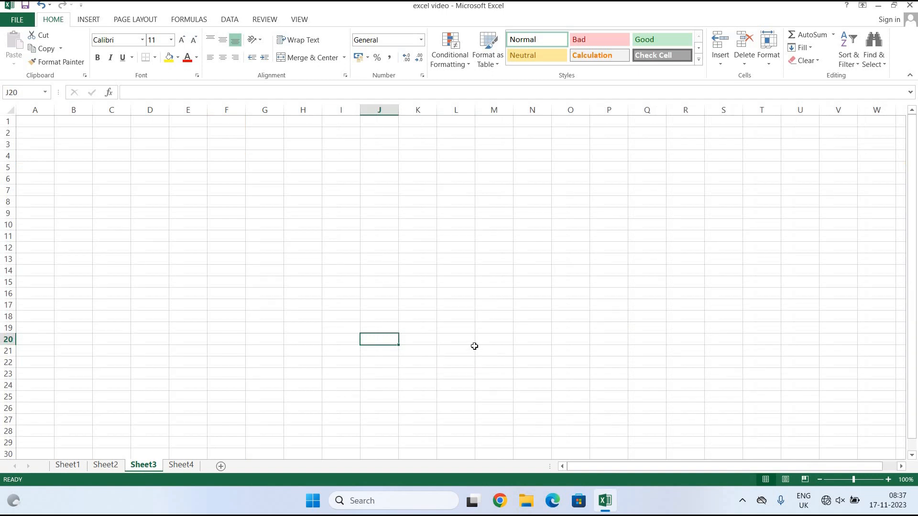
# On Sheet2, preview the Highlight Cells Rules menu, then select the Month 1 figures D4:G4.
pyautogui.click(110, 467)
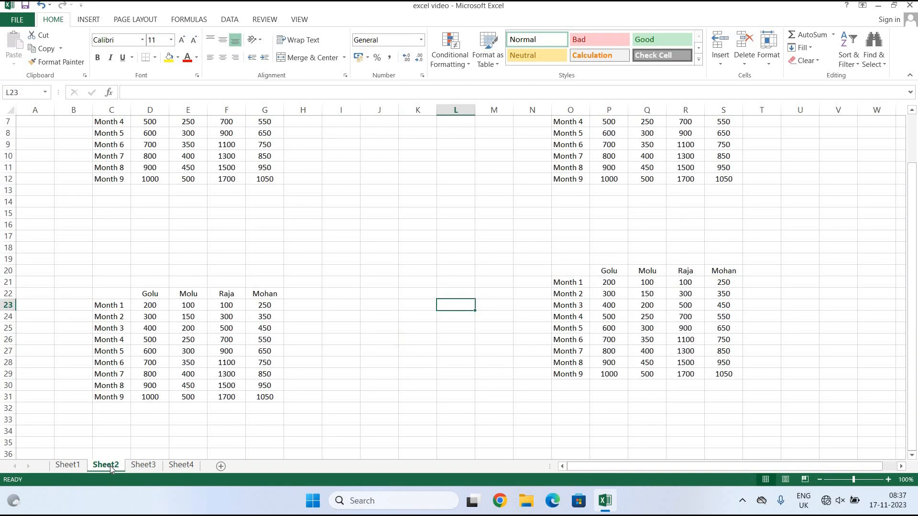
pyautogui.scroll(2, 461, 293)
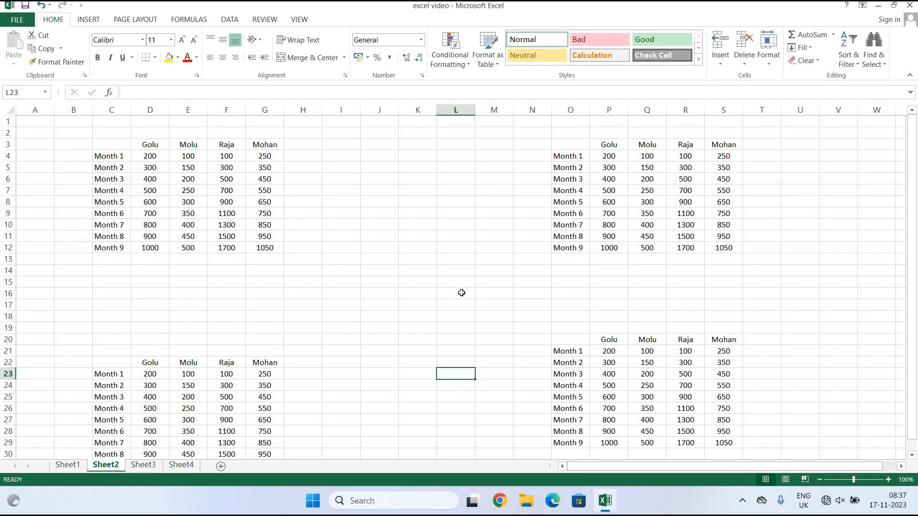
pyautogui.scroll(-1, 369, 316)
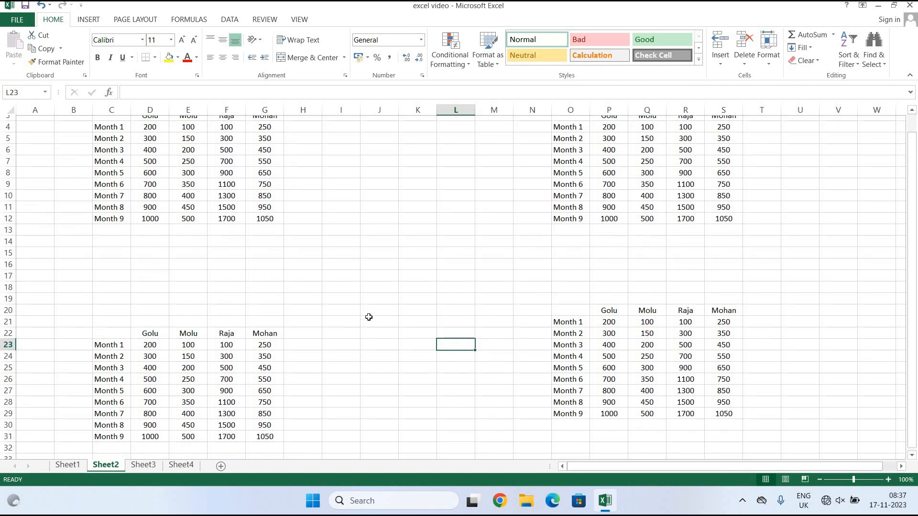
pyautogui.scroll(1, 368, 316)
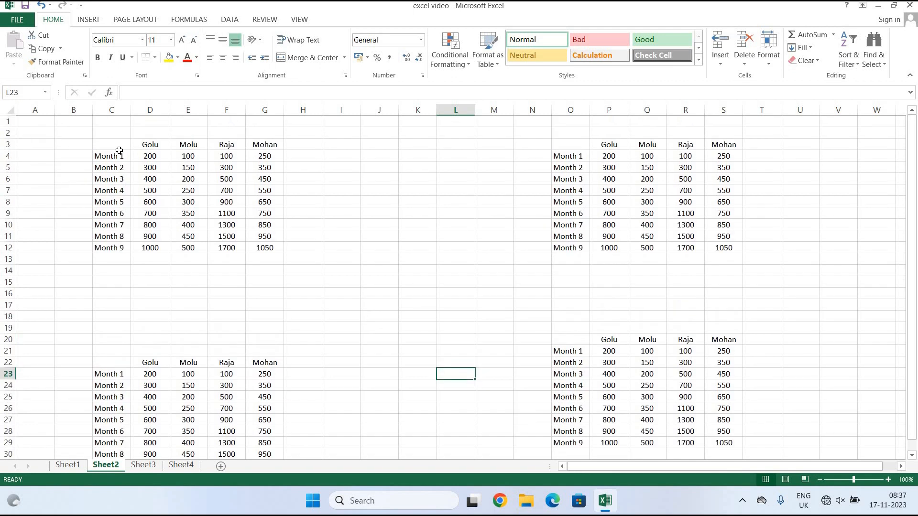
pyautogui.click(462, 72)
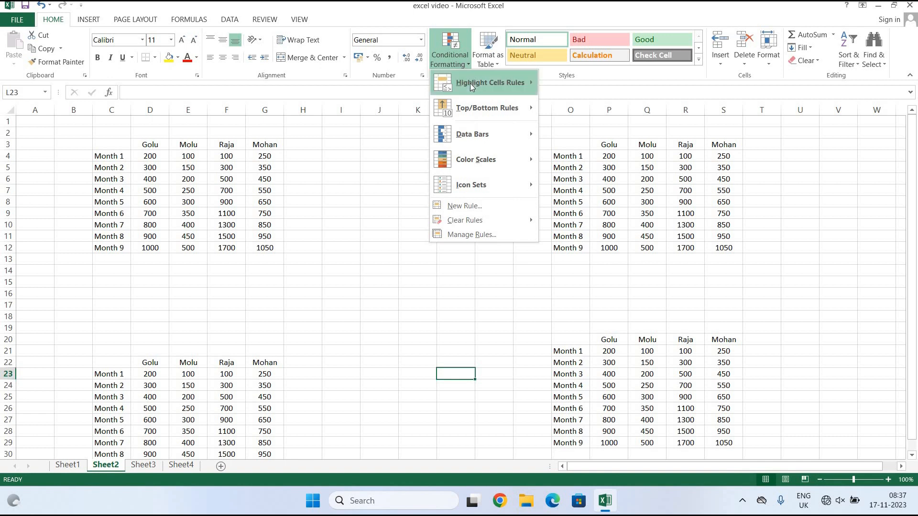
pyautogui.moveTo(470, 86)
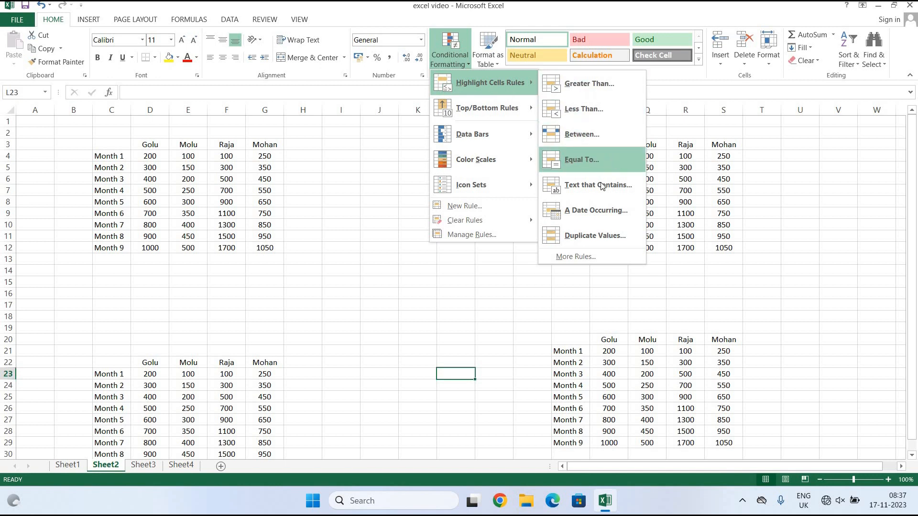
pyautogui.click(338, 289)
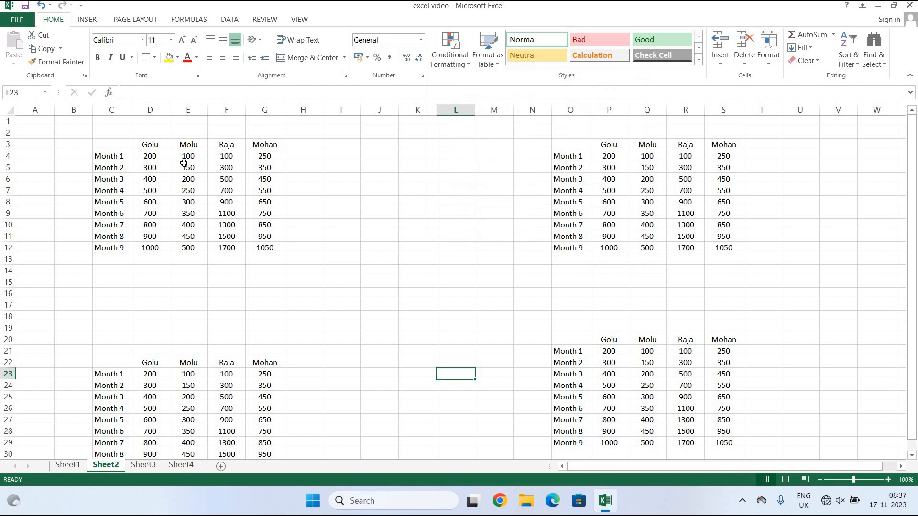
pyautogui.moveTo(152, 157); pyautogui.dragTo(258, 158)
pyautogui.moveTo(282, 212); pyautogui.dragTo(282, 213)
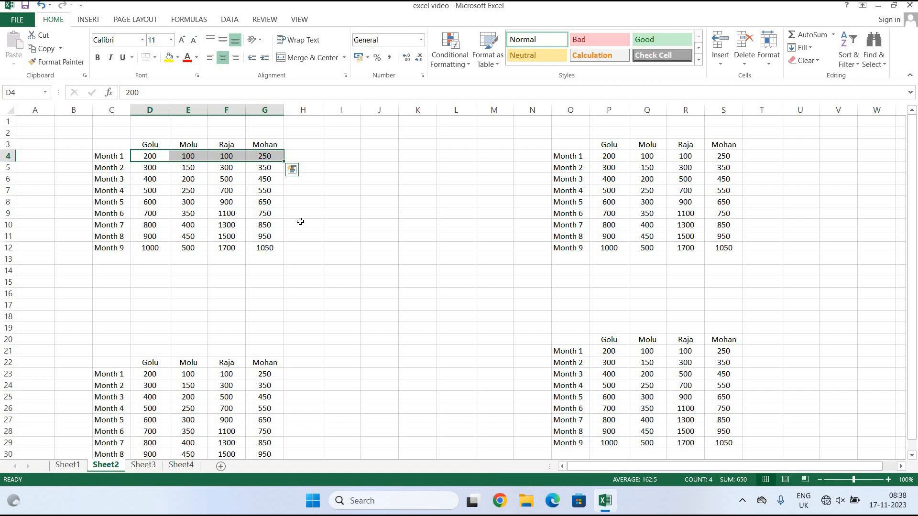
# Apply a Greater Than 200 rule with light red fill to D4:G4, shading only 250.
pyautogui.click(462, 54)
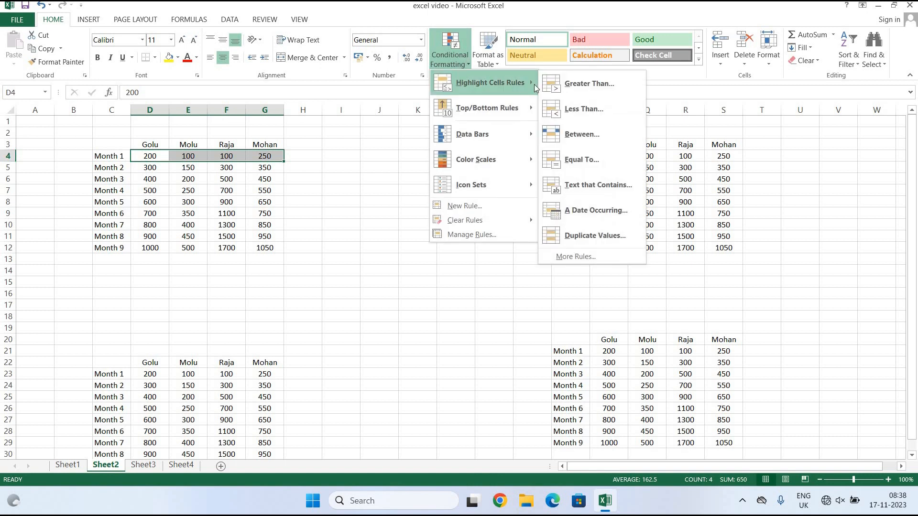
pyautogui.click(600, 82)
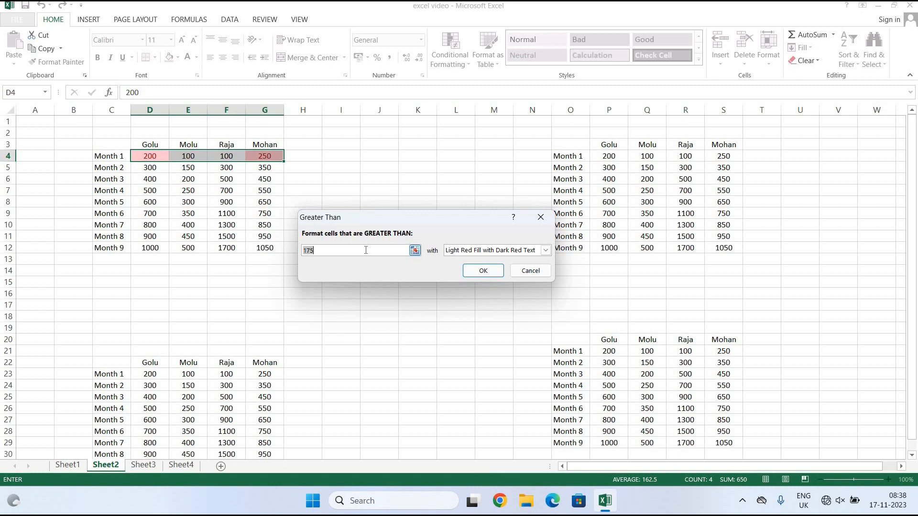
pyautogui.write('200')
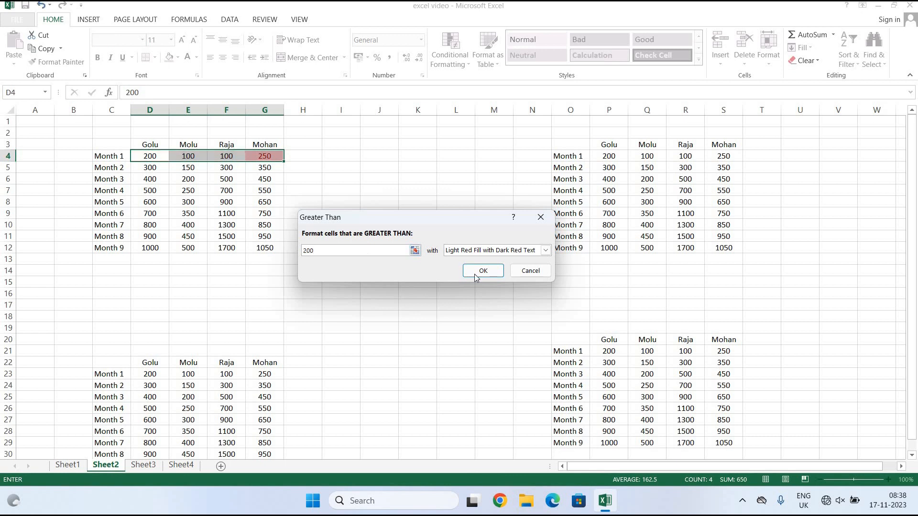
pyautogui.click(482, 271)
pyautogui.click(424, 297)
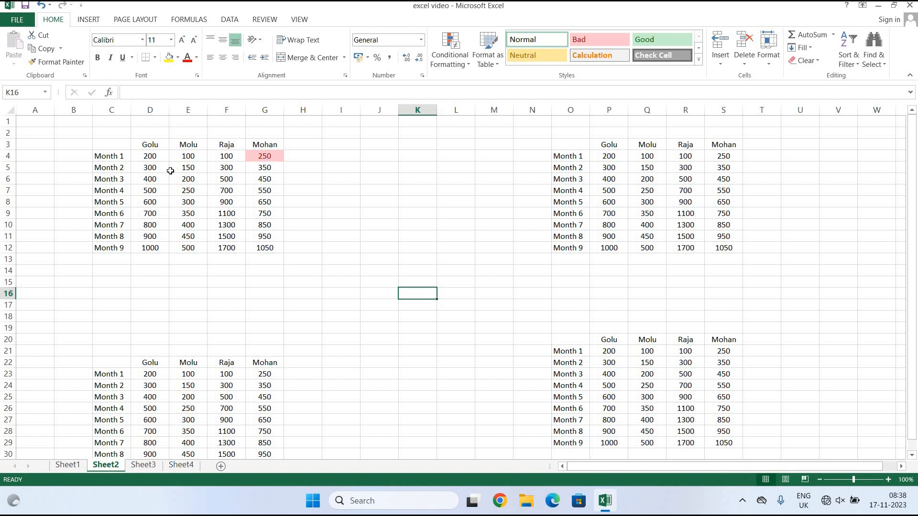
# Highlight Month 2 values (D5:G5) less than 200 in light red.
pyautogui.moveTo(153, 172); pyautogui.dragTo(268, 168)
pyautogui.click(450, 53)
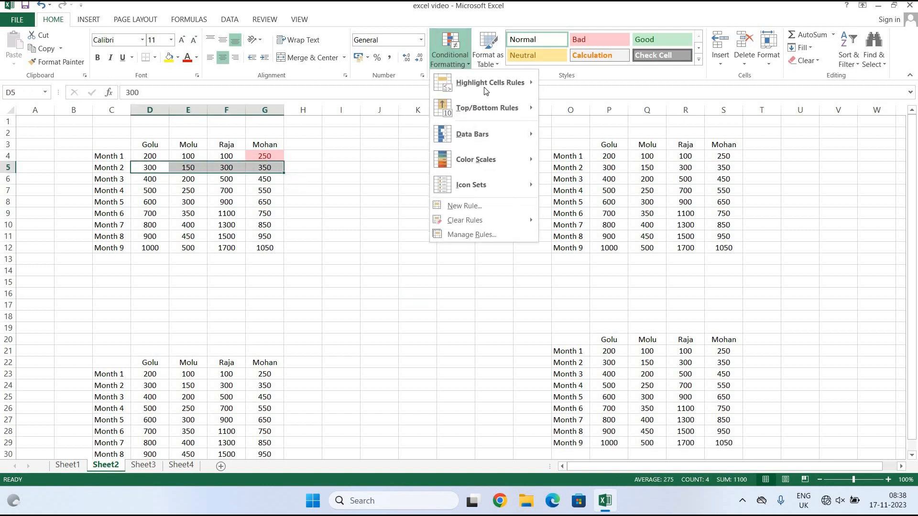
pyautogui.moveTo(532, 85)
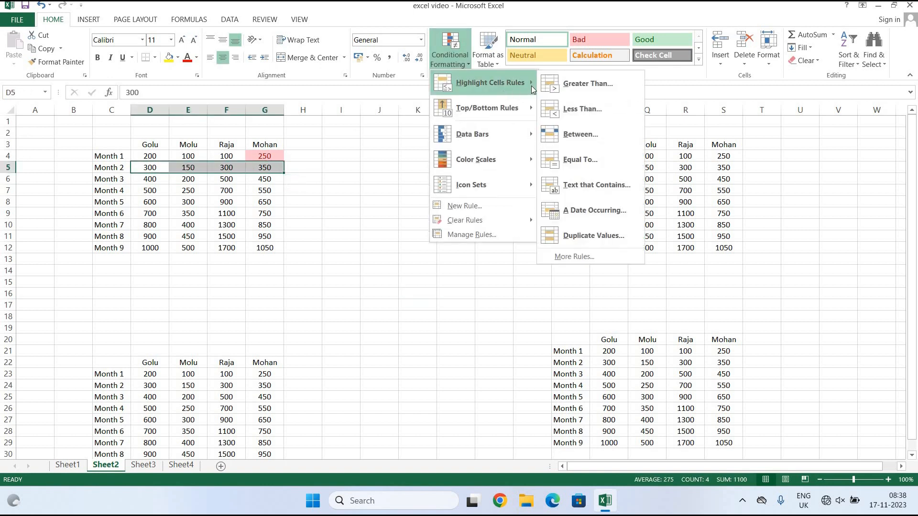
pyautogui.click(578, 111)
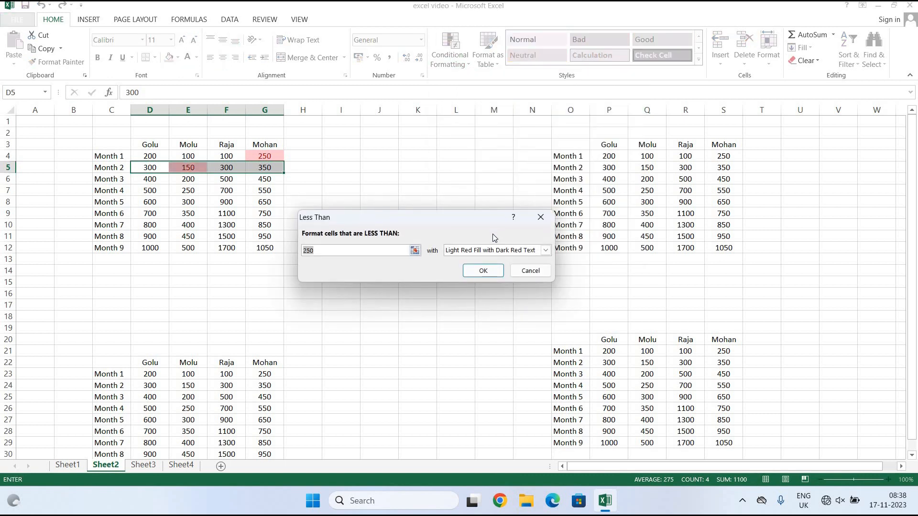
pyautogui.write('200')
pyautogui.click(499, 276)
pyautogui.click(342, 247)
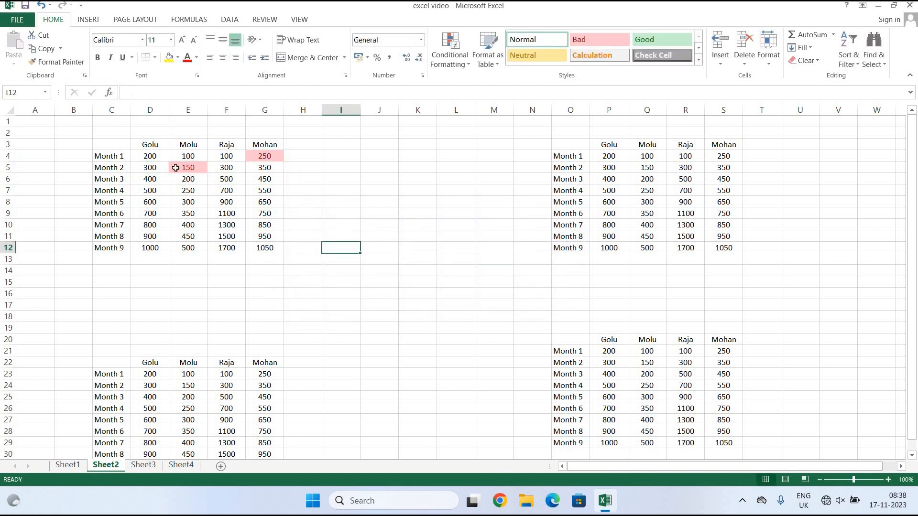
# Highlight Month 3 values (D6:G6) between 200 and 400 in light red.
pyautogui.moveTo(143, 179); pyautogui.dragTo(257, 180)
pyautogui.click(444, 59)
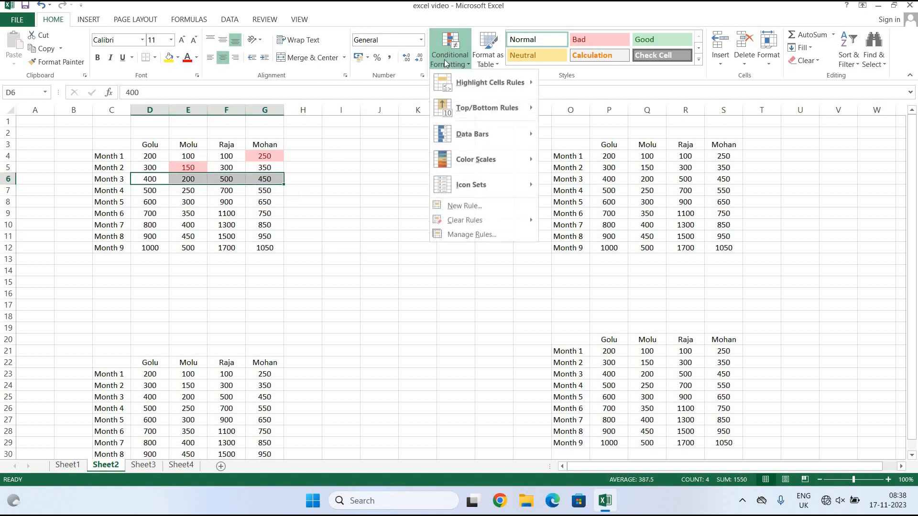
pyautogui.moveTo(515, 82)
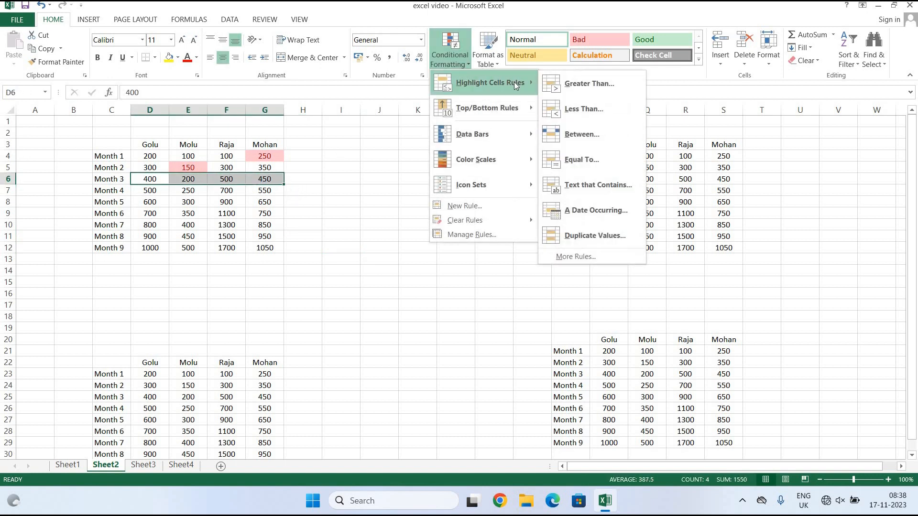
pyautogui.click(602, 133)
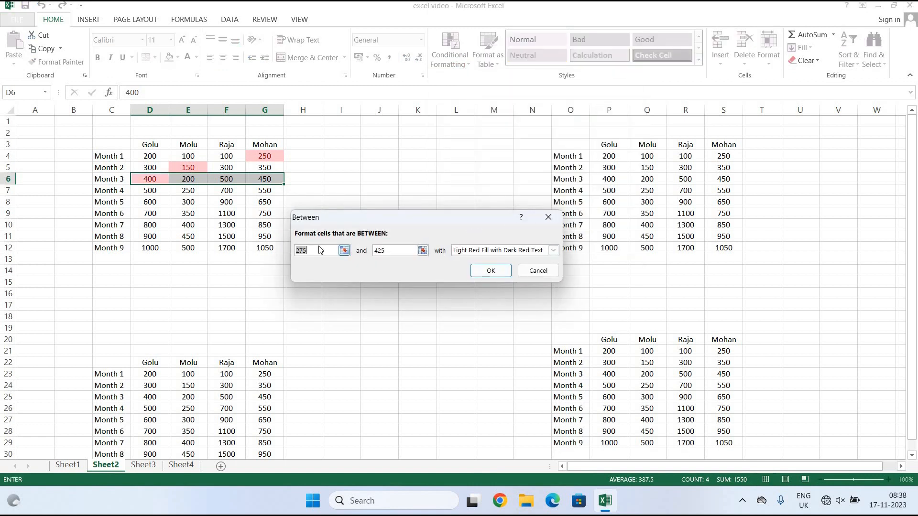
pyautogui.write('200')
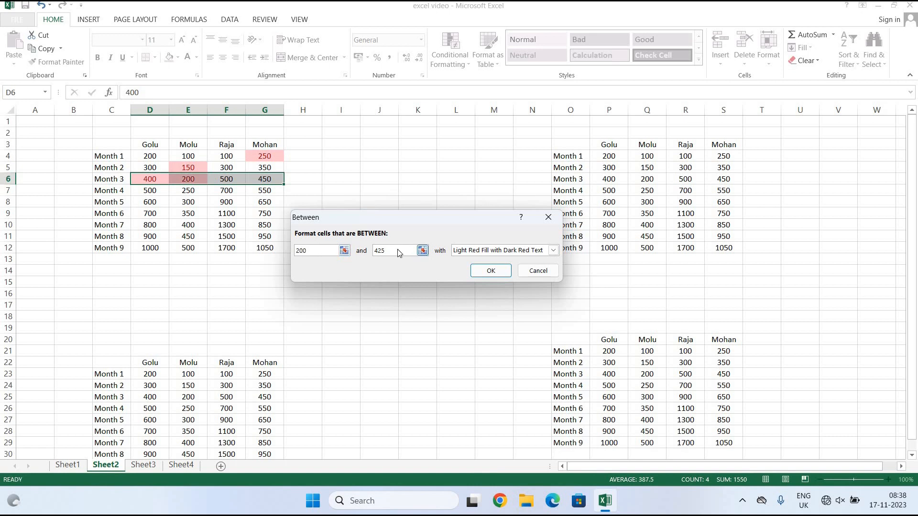
pyautogui.doubleClick(373, 251)
pyautogui.write('400')
pyautogui.click(507, 274)
pyautogui.click(452, 272)
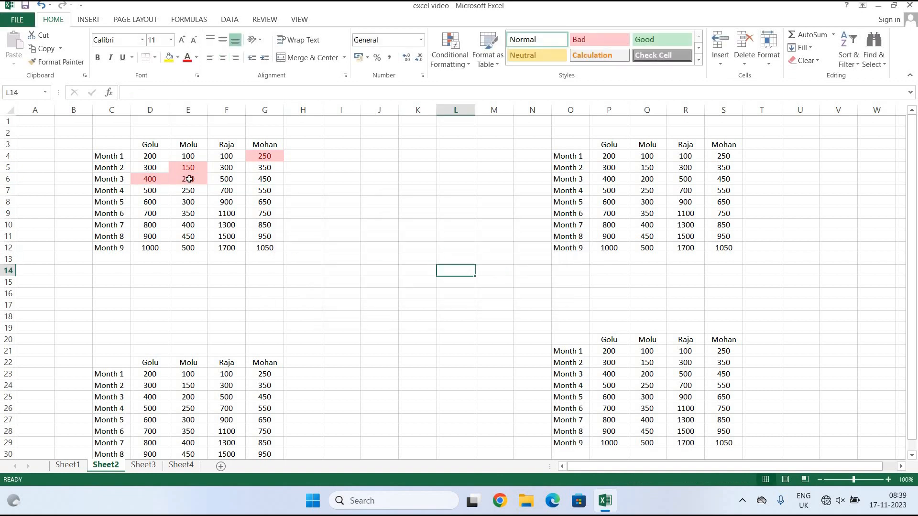
pyautogui.moveTo(148, 192); pyautogui.dragTo(279, 191)
# Add an Equal To 700 rule on Month 4 using Green Fill with Dark Green Text.
pyautogui.click(456, 50)
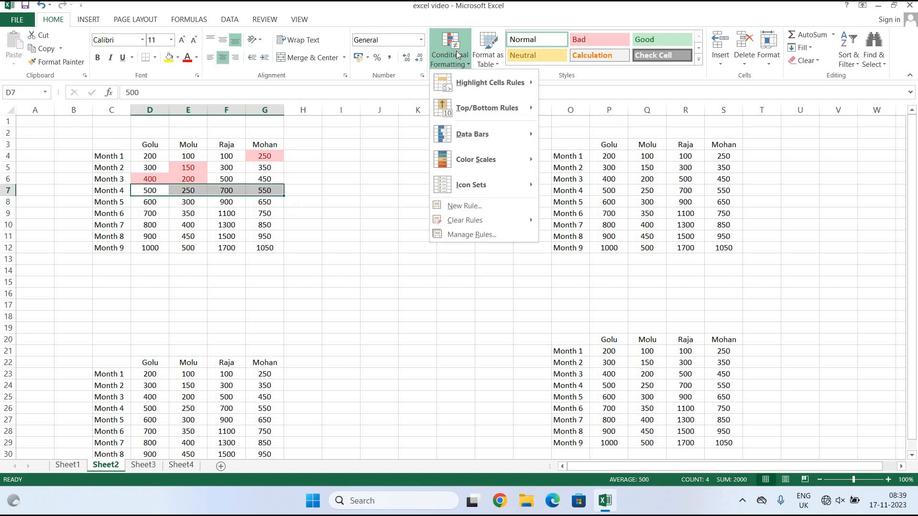
pyautogui.moveTo(532, 85)
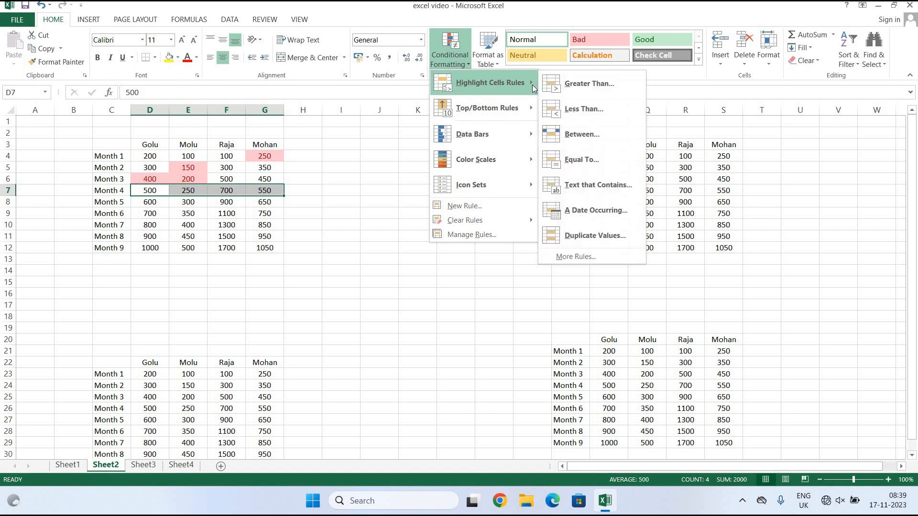
pyautogui.click(578, 159)
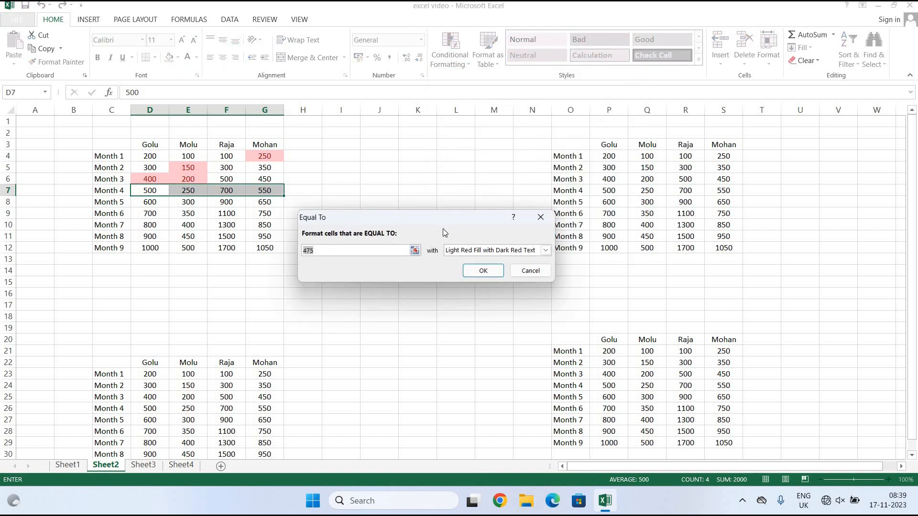
pyautogui.write('700')
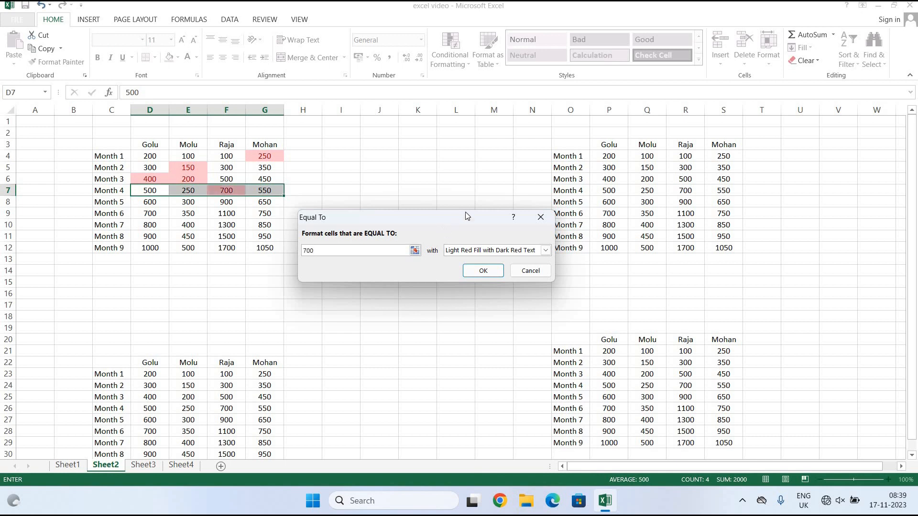
pyautogui.click(545, 250)
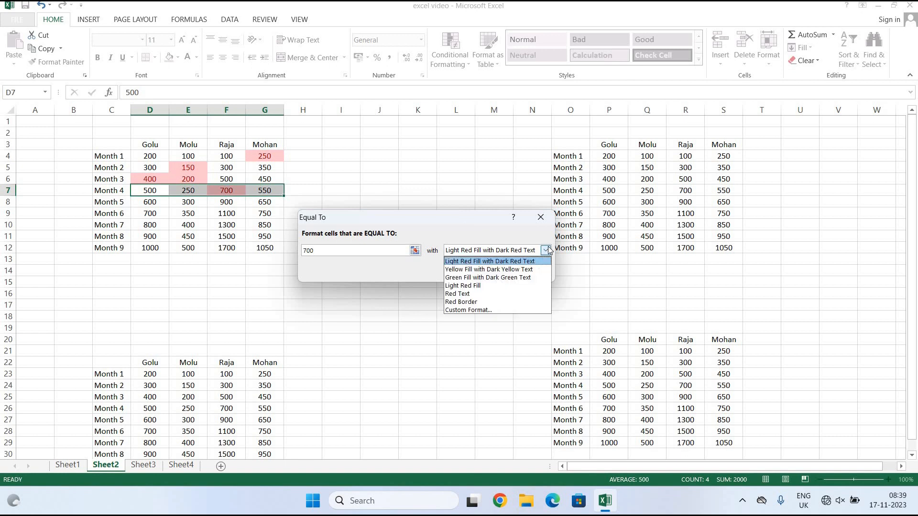
pyautogui.click(502, 277)
pyautogui.click(481, 271)
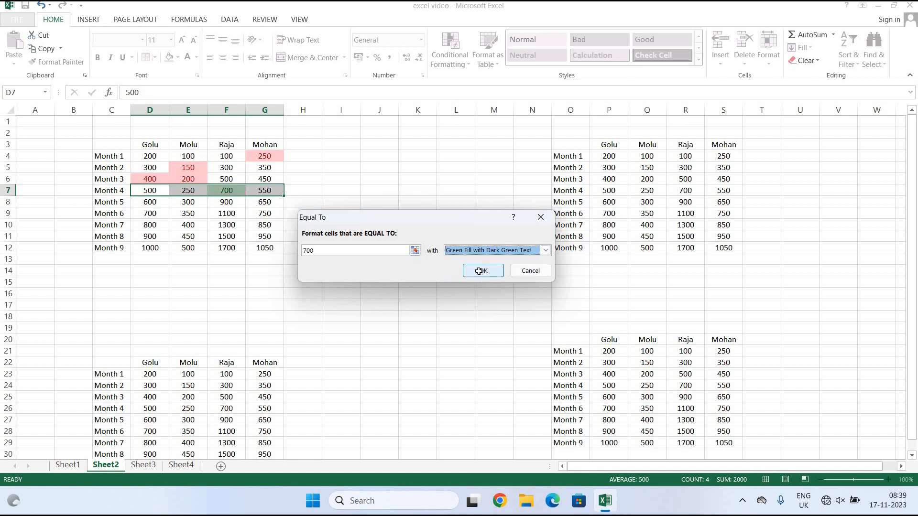
pyautogui.click(340, 270)
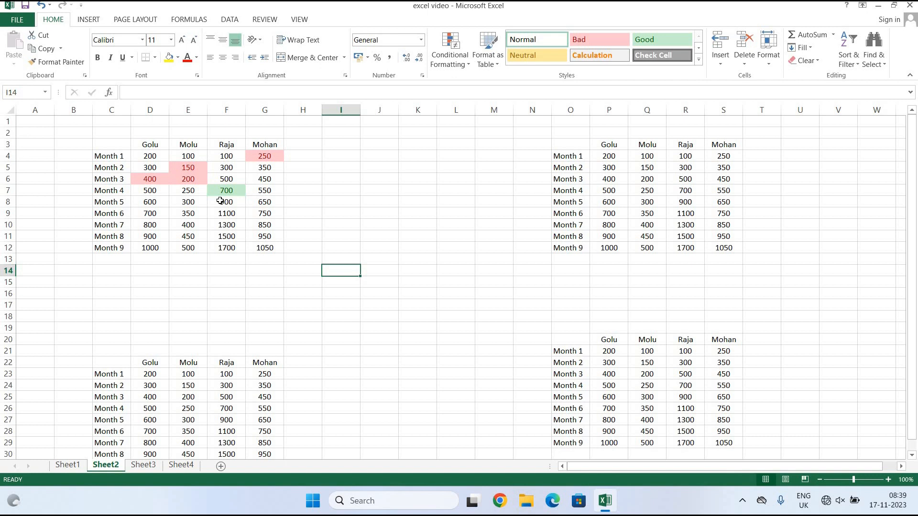
# Change D8 in the Month 5 row from 600 to 900.
pyautogui.moveTo(150, 203); pyautogui.dragTo(267, 204)
pyautogui.click(461, 62)
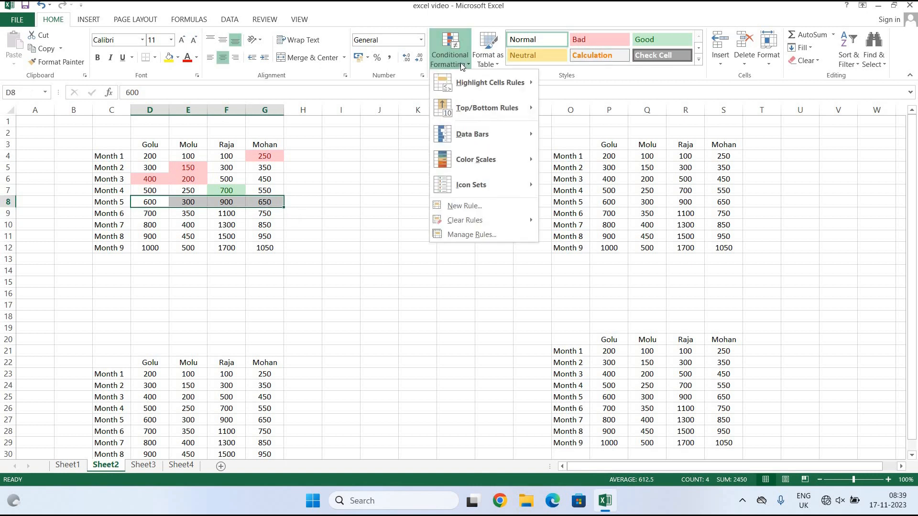
pyautogui.moveTo(486, 87)
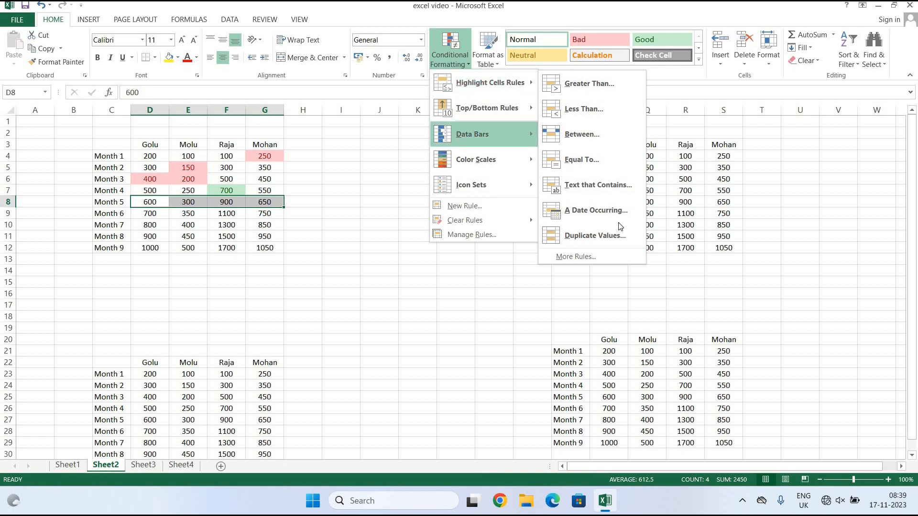
pyautogui.click(405, 312)
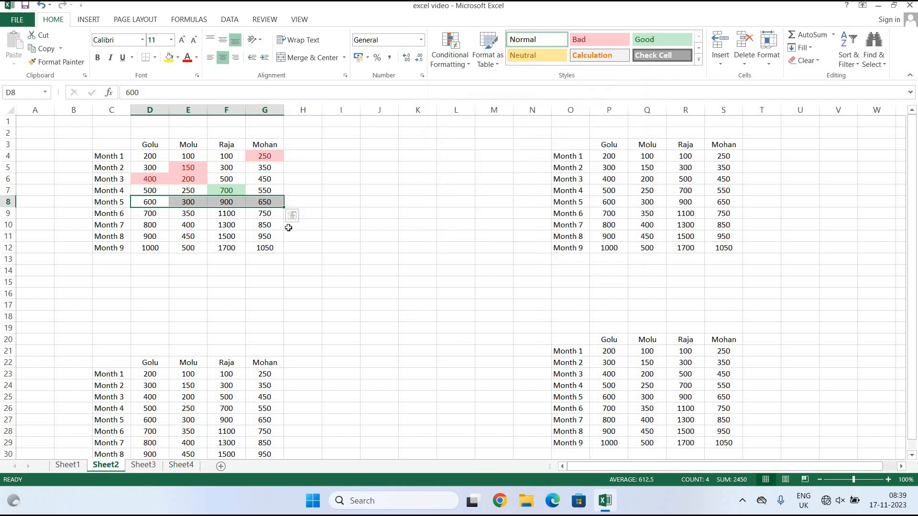
pyautogui.click(265, 270)
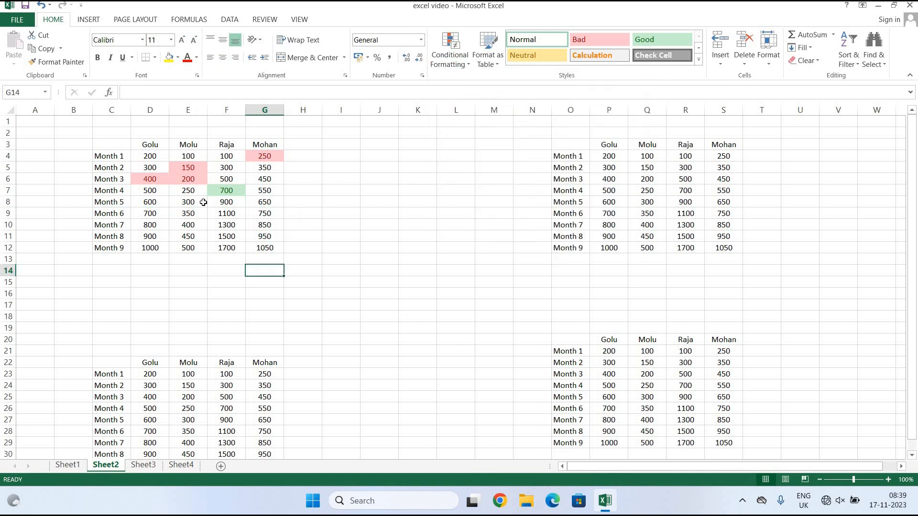
pyautogui.click(152, 202)
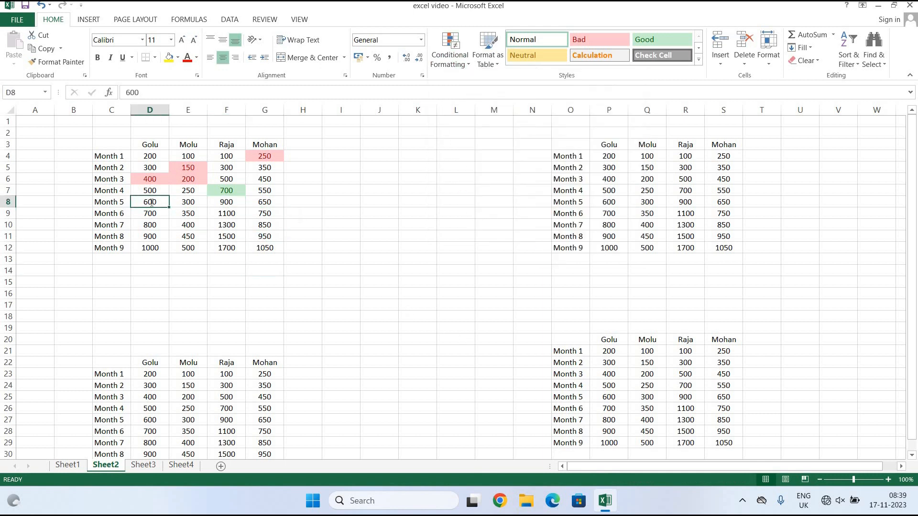
pyautogui.doubleClick(151, 202)
pyautogui.press('BackSpace')
pyautogui.write('9')
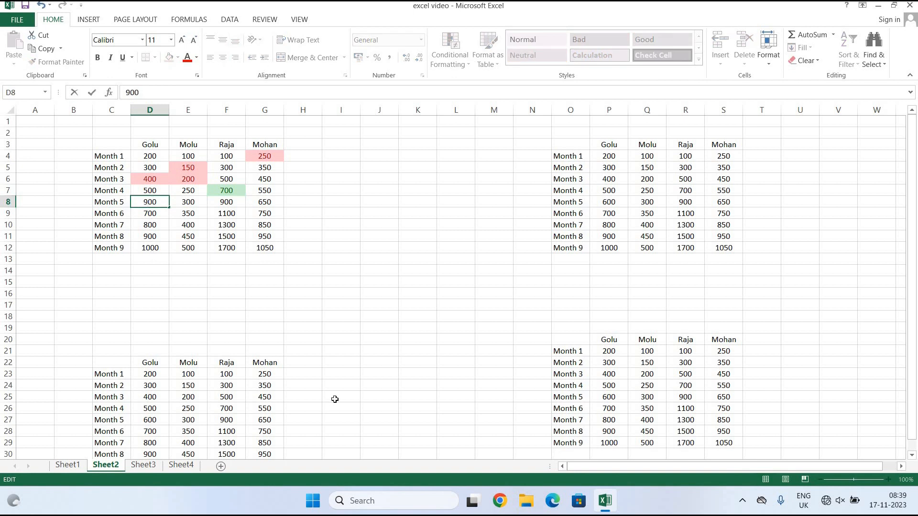
pyautogui.click(385, 327)
# Apply a Duplicate Values rule to D8:G8, shading both 900s light red.
pyautogui.moveTo(156, 202); pyautogui.dragTo(255, 200)
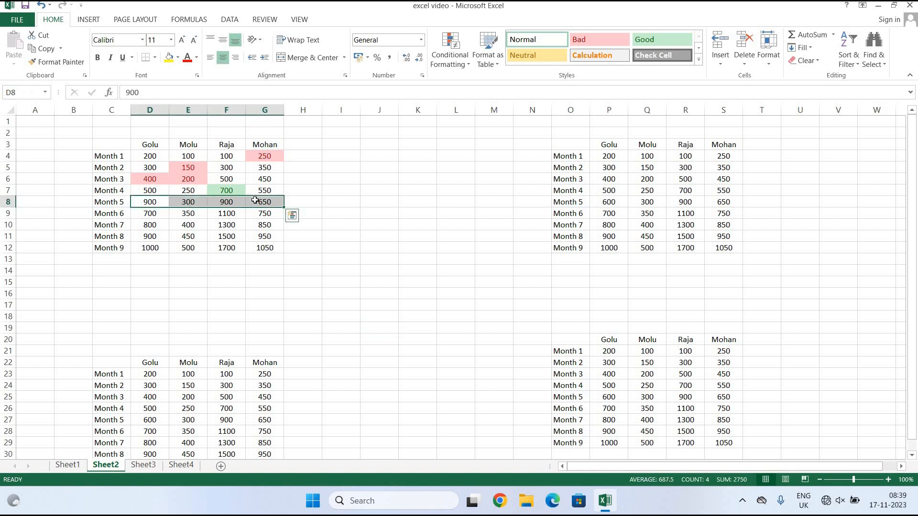
pyautogui.click(455, 64)
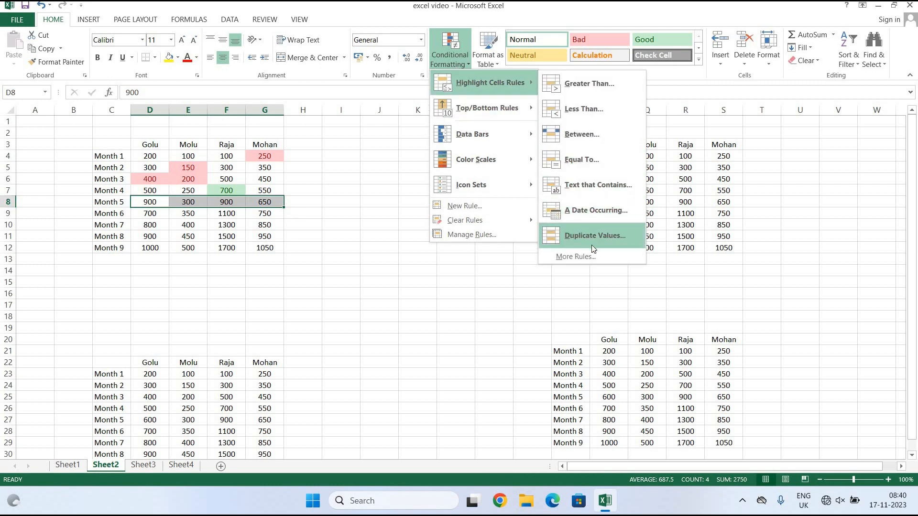
pyautogui.click(618, 237)
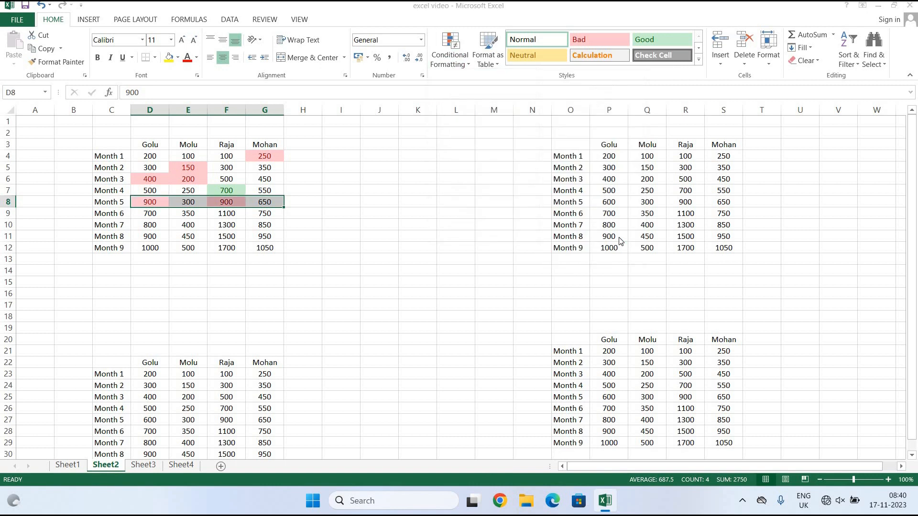
pyautogui.click(455, 255)
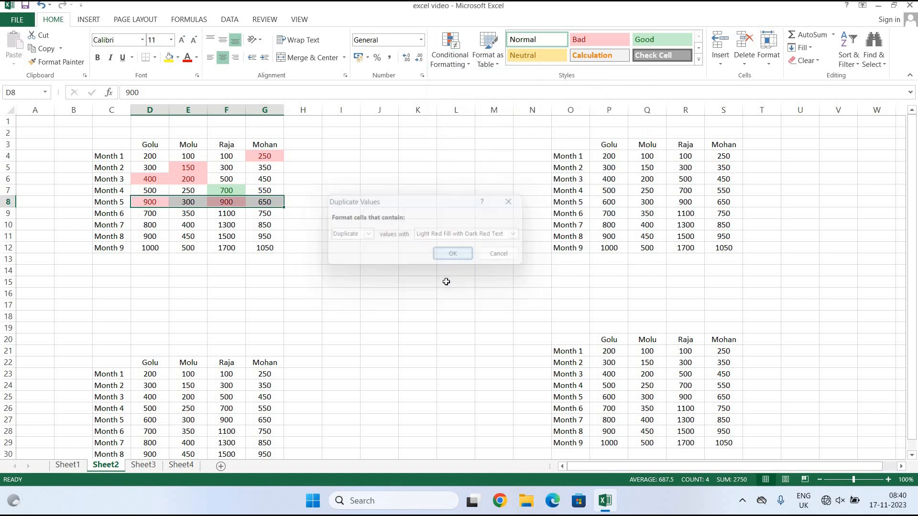
pyautogui.click(439, 187)
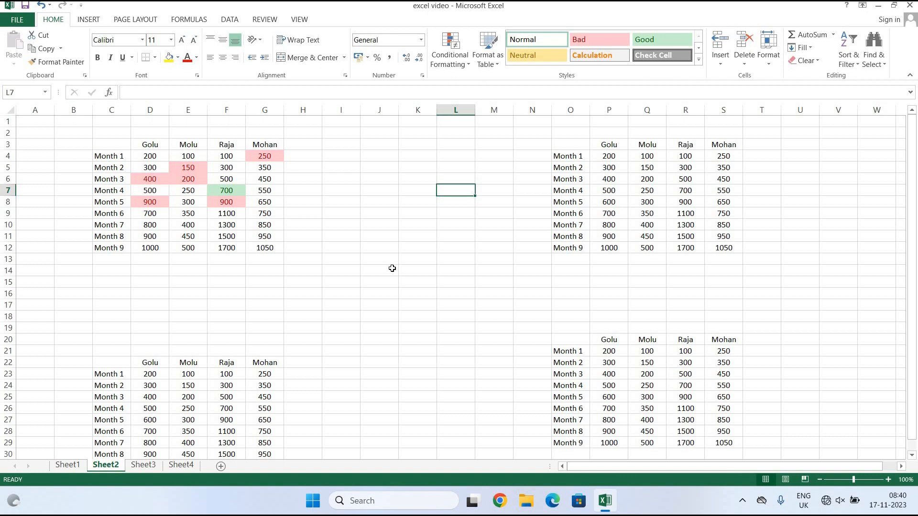
# Enter 20 in J3 and 21 in J4 to start a number series.
pyautogui.click(459, 62)
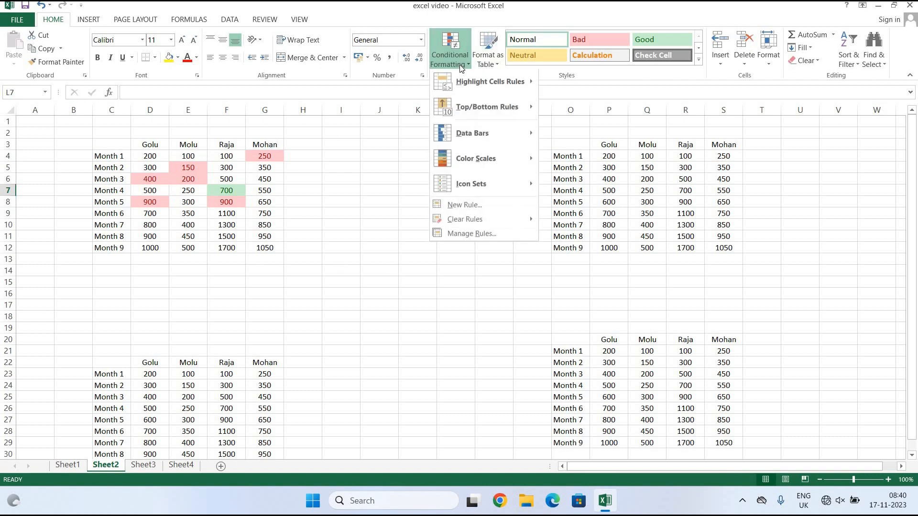
pyautogui.moveTo(511, 87)
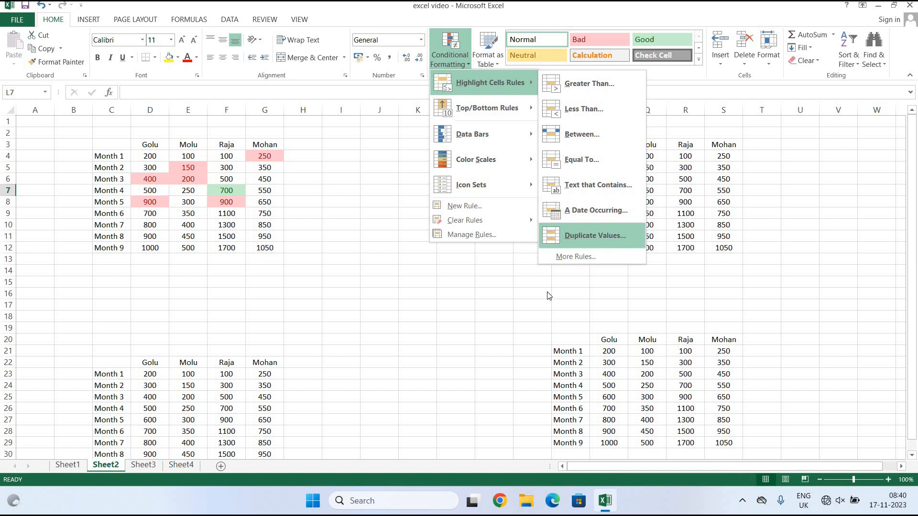
pyautogui.click(498, 319)
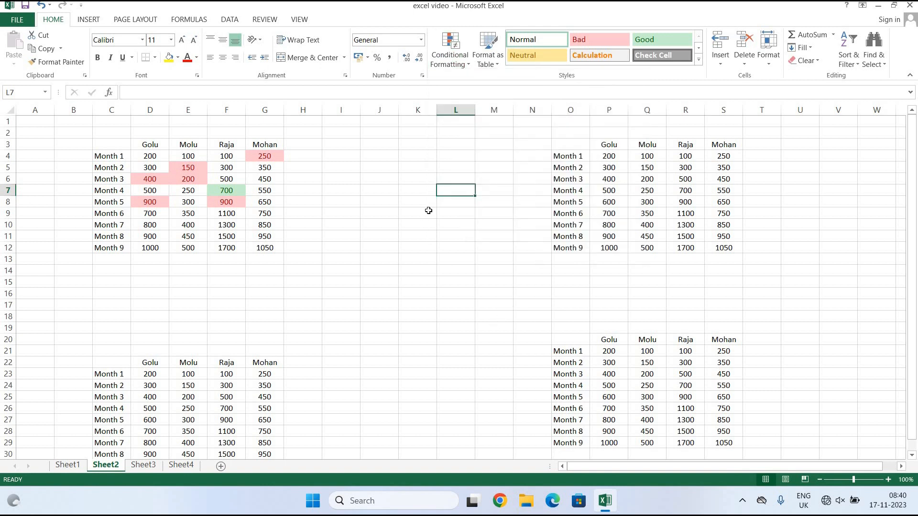
pyautogui.click(382, 149)
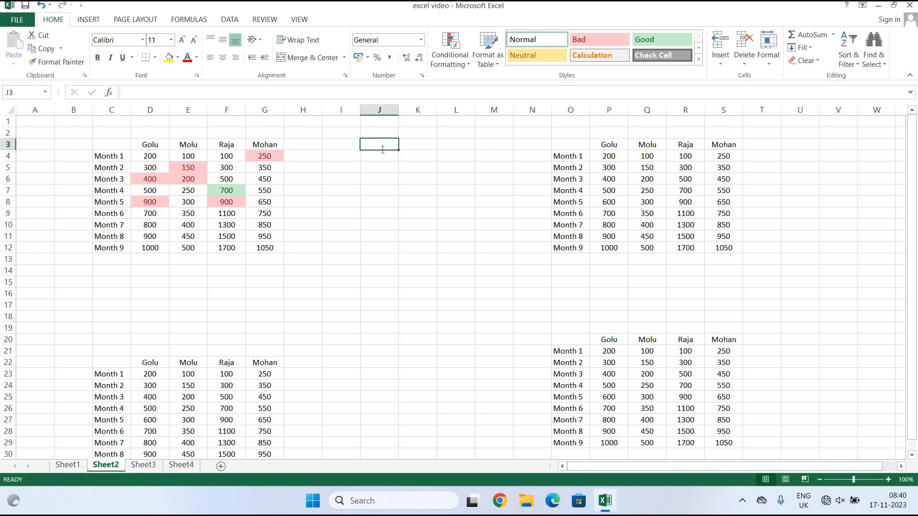
pyautogui.write('20')
pyautogui.press('Return')
pyautogui.write('21')
# Fill the series down to J25 (20 to 42), centre it, and select J3:J25.
pyautogui.moveTo(382, 150); pyautogui.dragTo(393, 147)
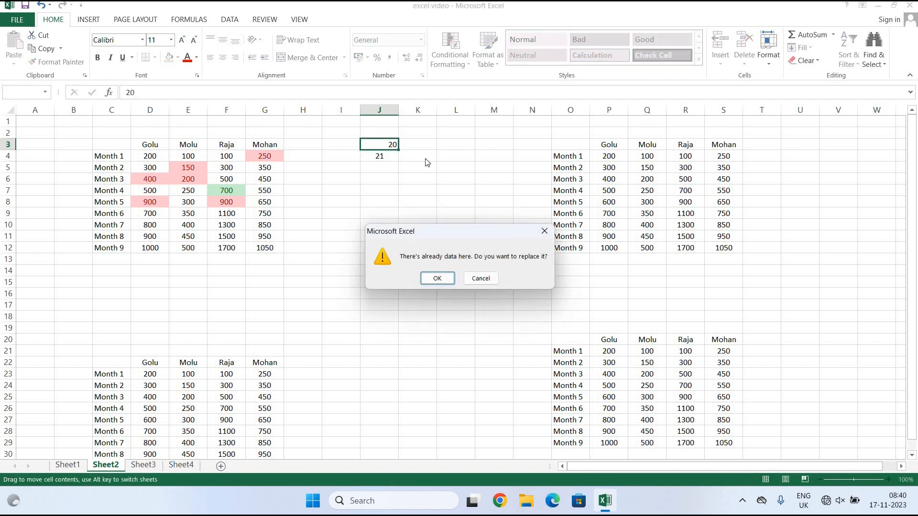
pyautogui.click(544, 231)
pyautogui.moveTo(385, 146); pyautogui.dragTo(400, 399)
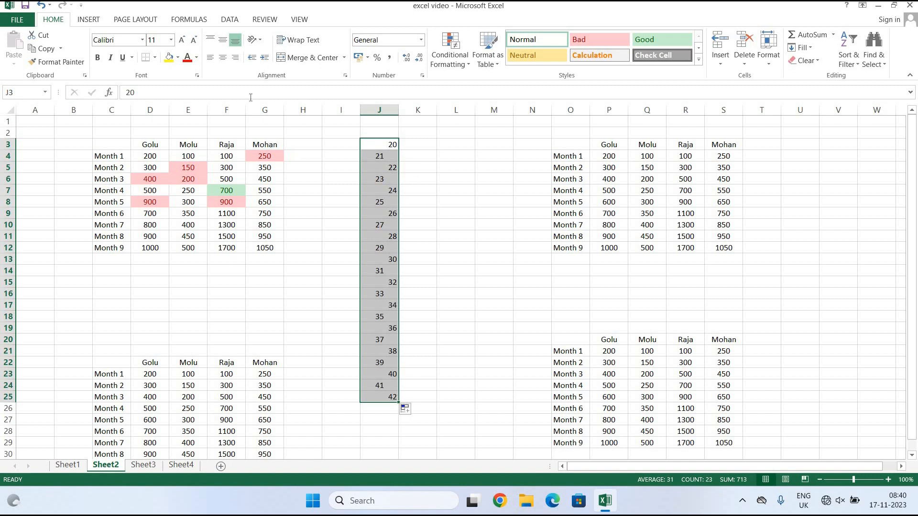
pyautogui.click(222, 57)
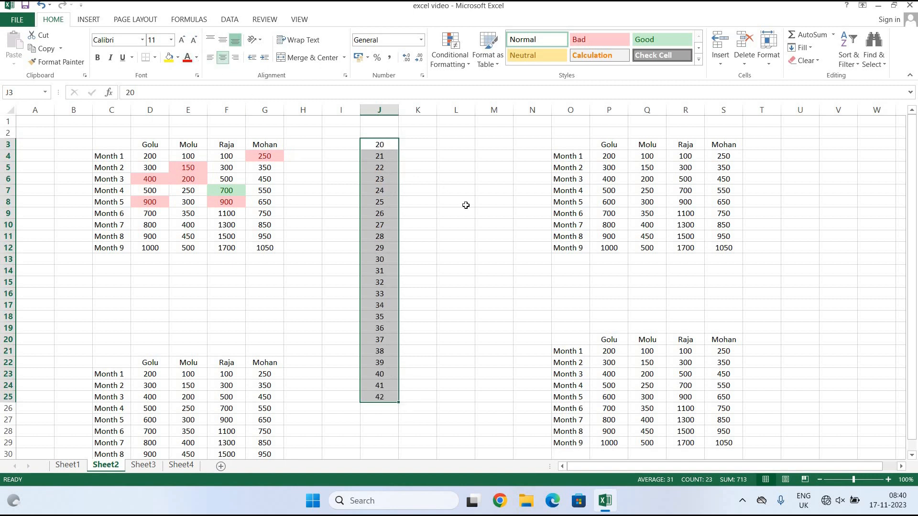
pyautogui.click(518, 242)
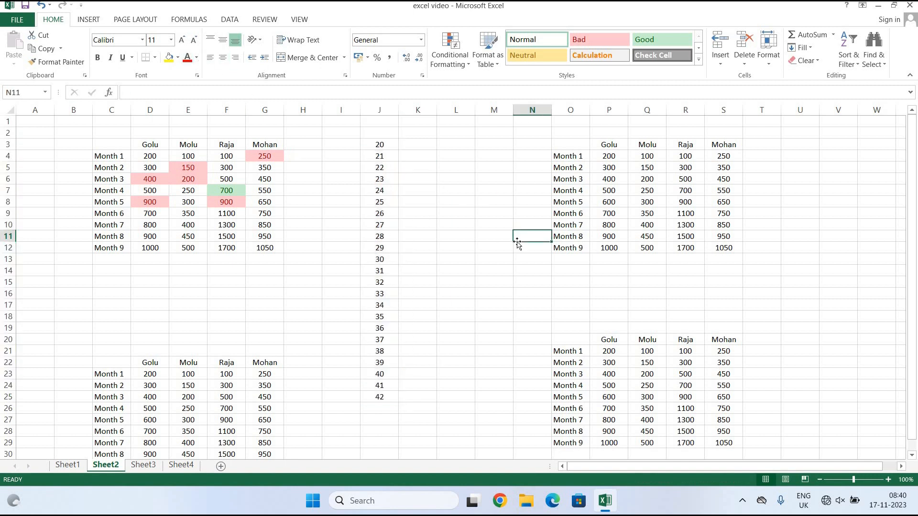
pyautogui.moveTo(385, 148); pyautogui.dragTo(393, 398)
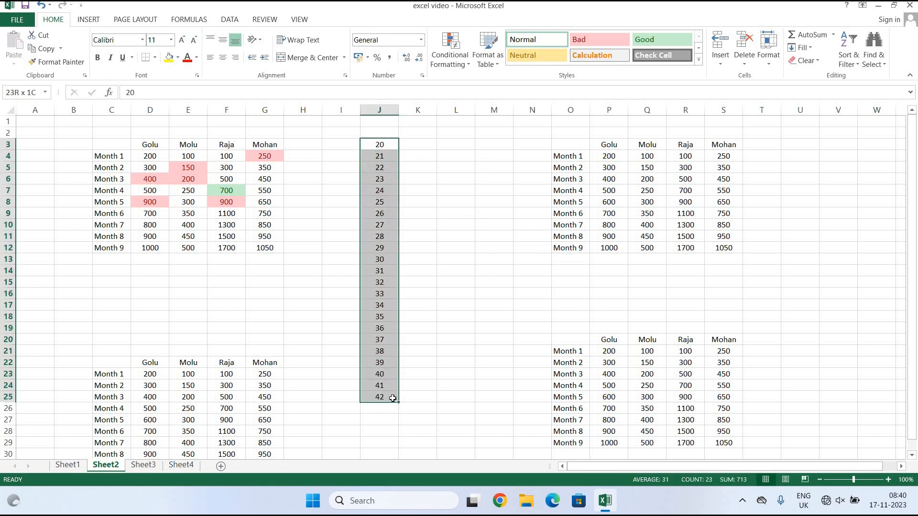
pyautogui.click(455, 57)
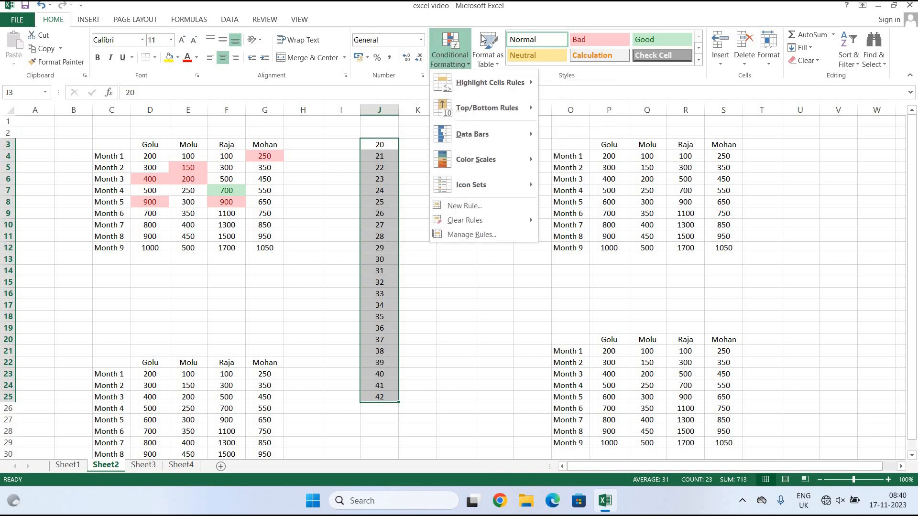
pyautogui.moveTo(488, 102)
pyautogui.click(587, 113)
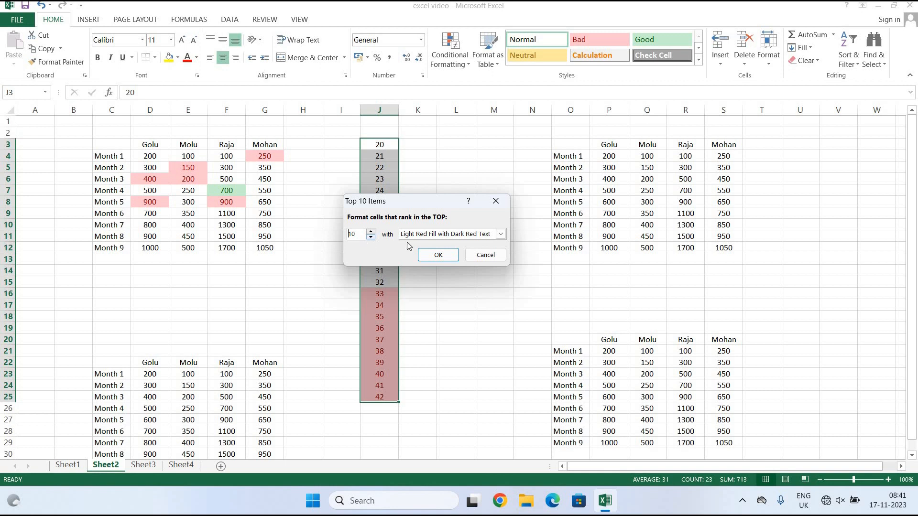
pyautogui.click(450, 257)
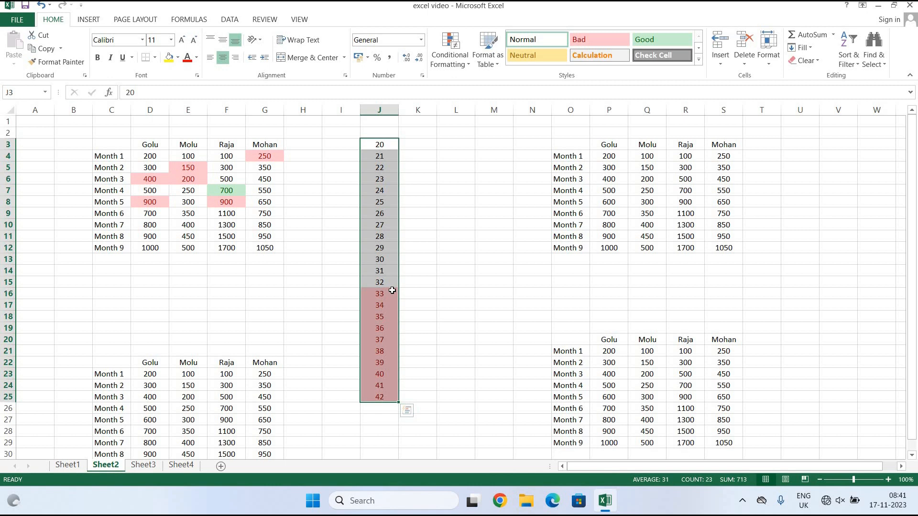
pyautogui.hotkey('ctrl', 'z')
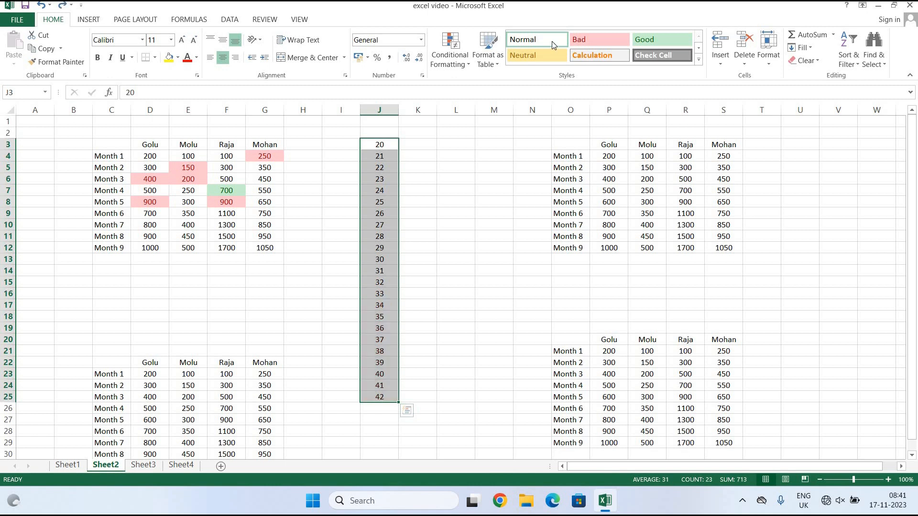
# Preview and cancel the Top 10% rule, then reopen the Top/Bottom Rules list for J3:J25.
pyautogui.click(456, 68)
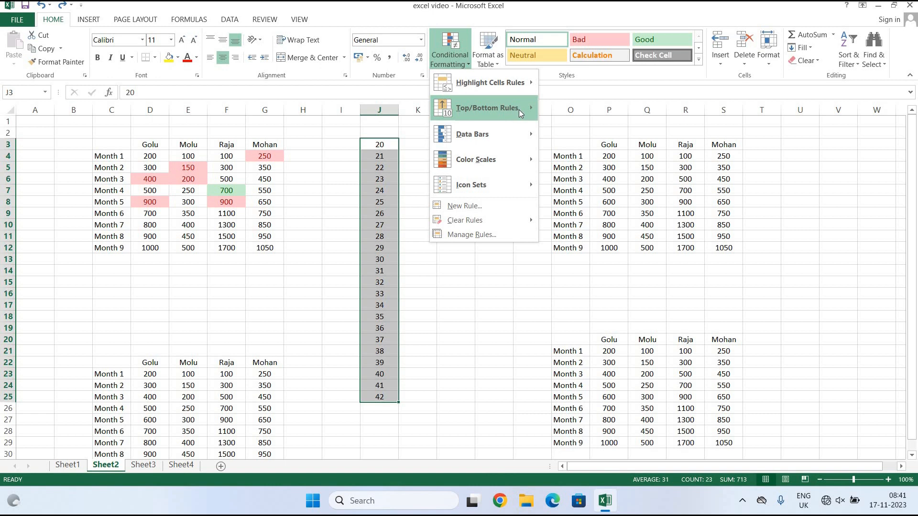
pyautogui.moveTo(518, 110)
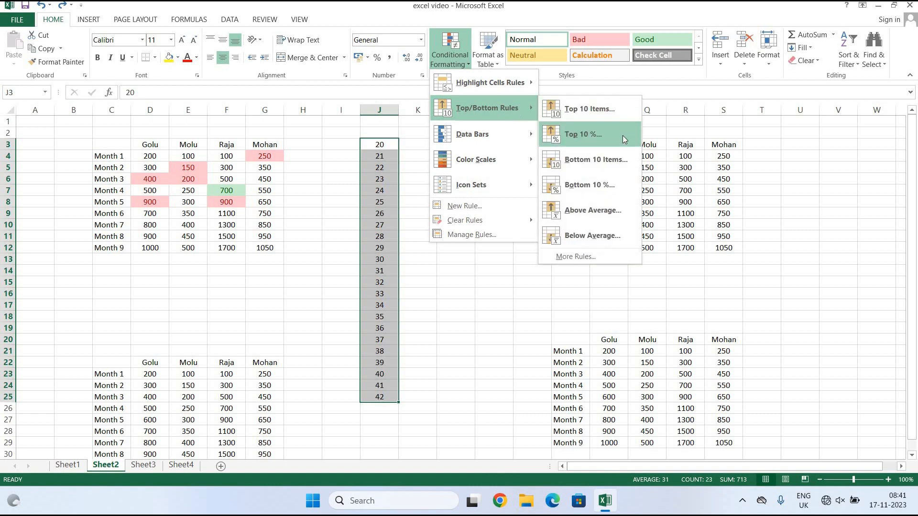
pyautogui.click(622, 137)
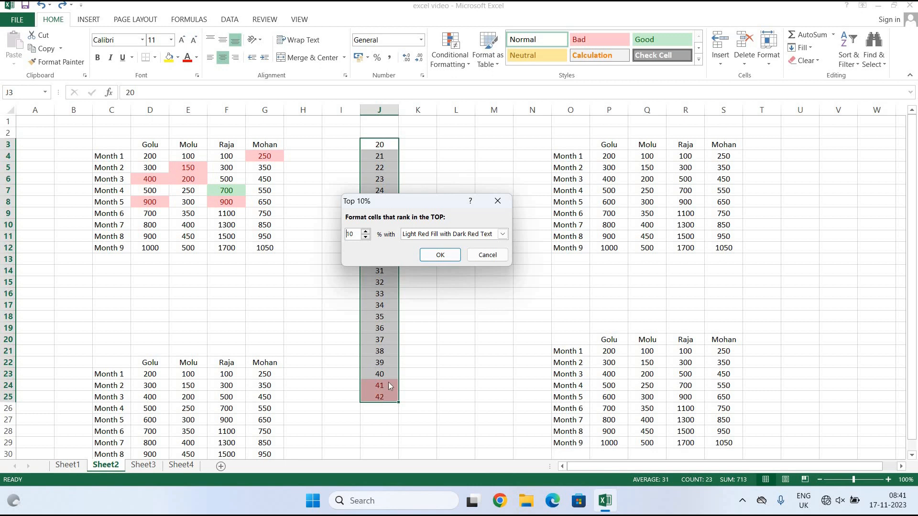
pyautogui.click(479, 256)
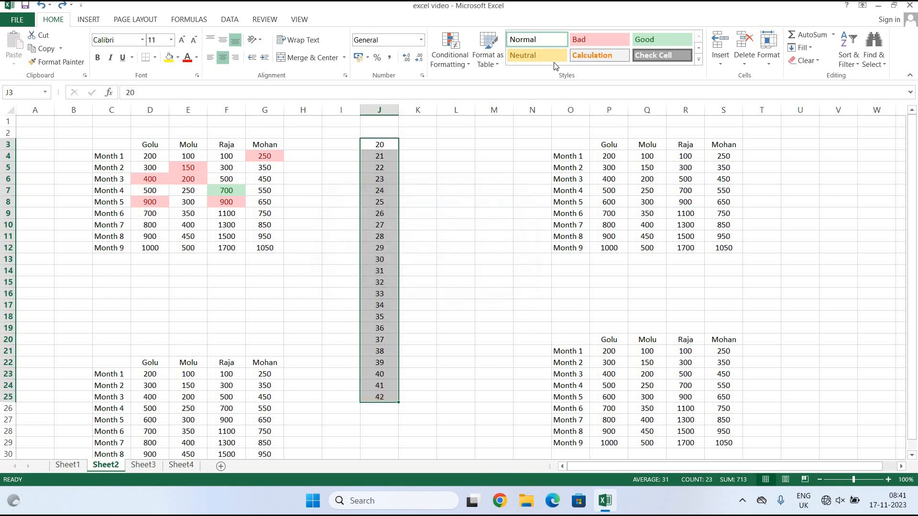
pyautogui.click(460, 59)
pyautogui.moveTo(533, 107)
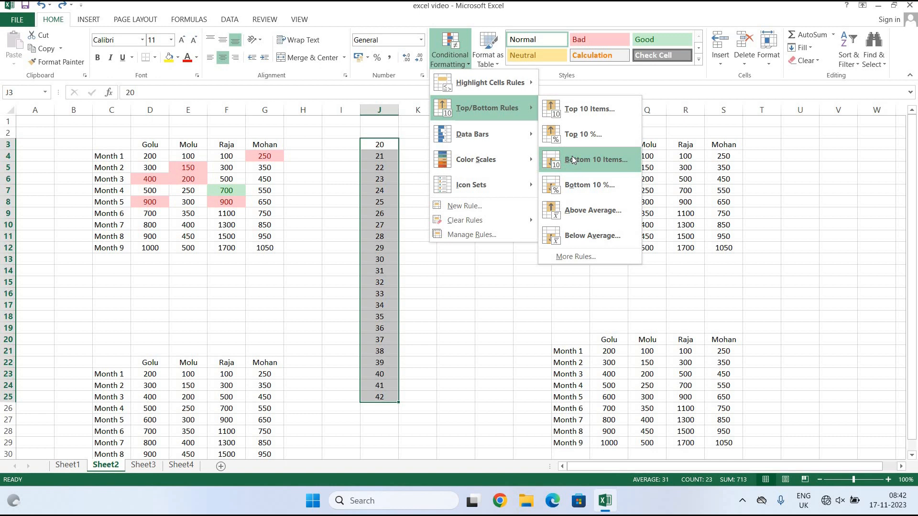
# Preview the Bottom 10 Items rule on column J, cancel it, then display the Data Bars options.
pyautogui.click(572, 159)
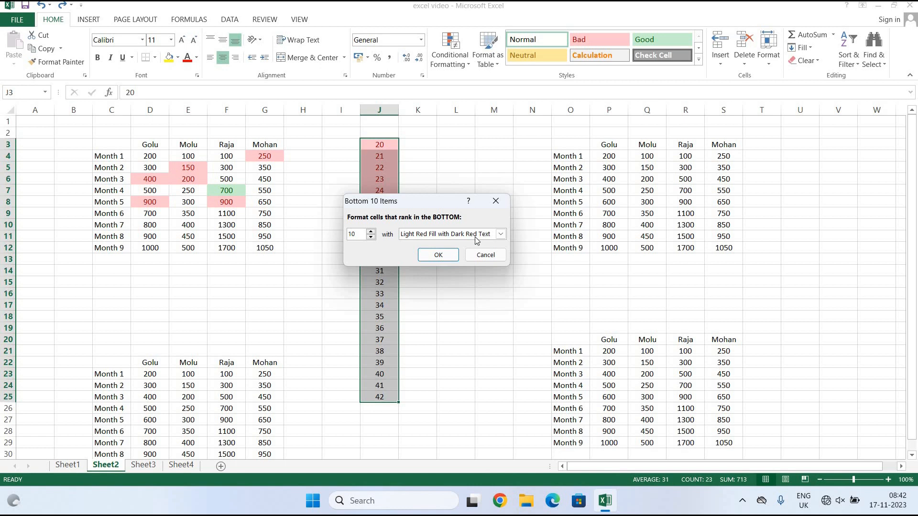
pyautogui.moveTo(394, 201); pyautogui.dragTo(467, 200)
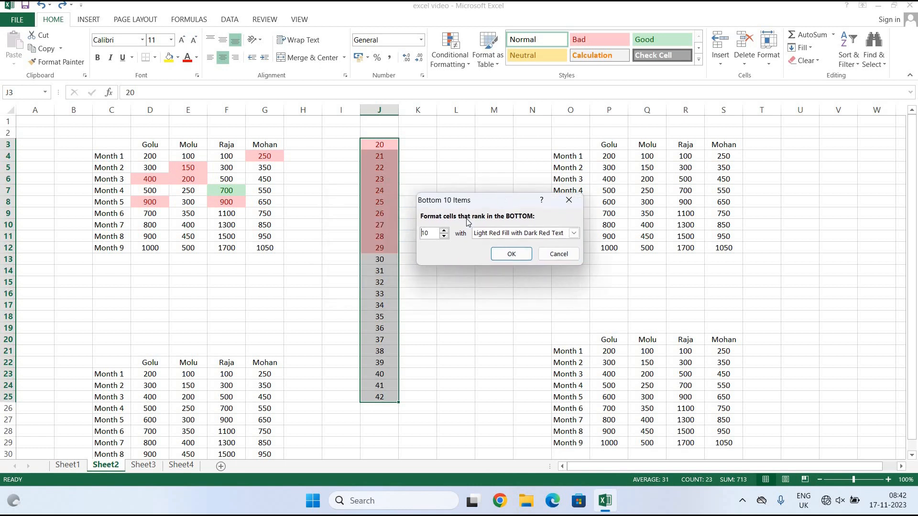
pyautogui.click(558, 254)
pyautogui.click(440, 67)
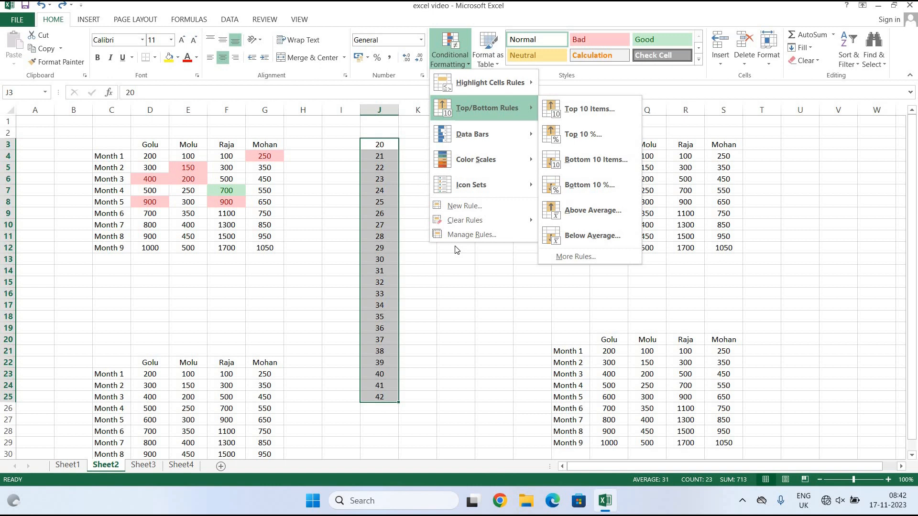
pyautogui.moveTo(525, 134)
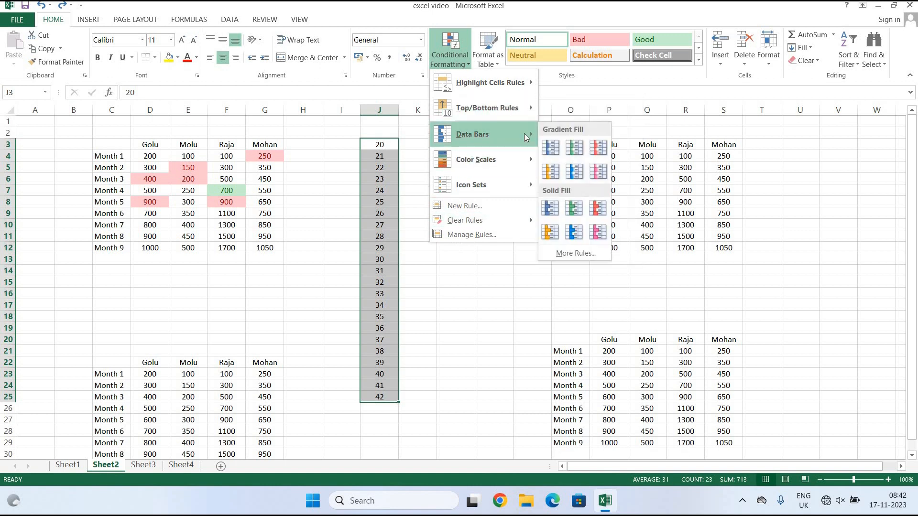
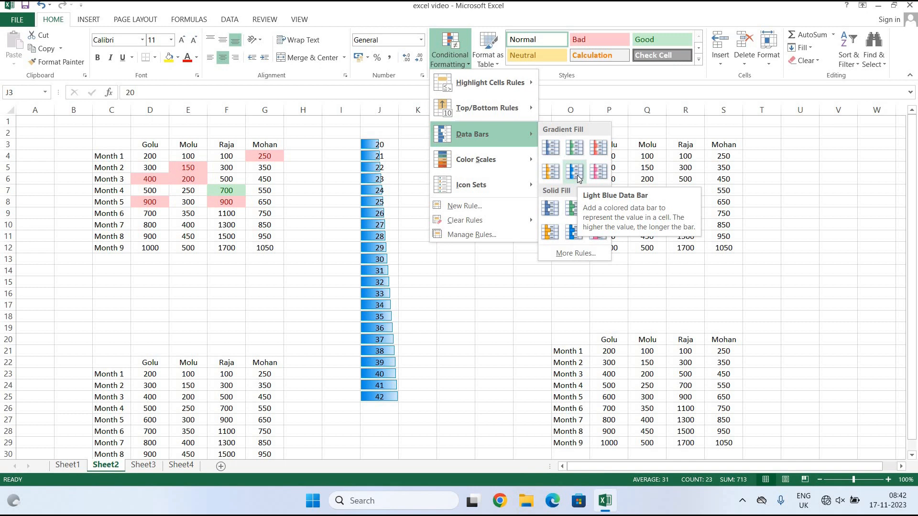
# Dismiss the Data Bars options unapplied and change cell J5 from 22 to 52.
pyautogui.click(513, 283)
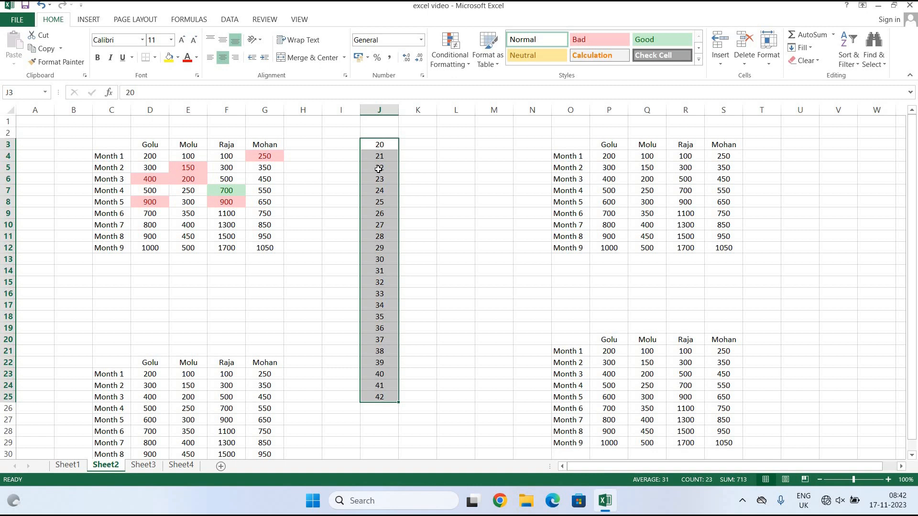
pyautogui.doubleClick(378, 167)
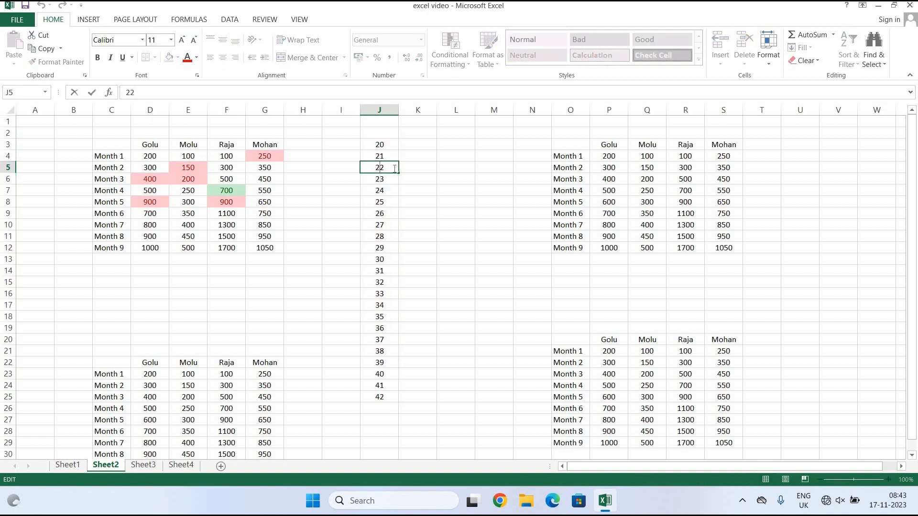
pyautogui.write('5')
pyautogui.press('BackSpace')
pyautogui.click(415, 226)
pyautogui.moveTo(376, 144); pyautogui.dragTo(390, 399)
pyautogui.click(444, 55)
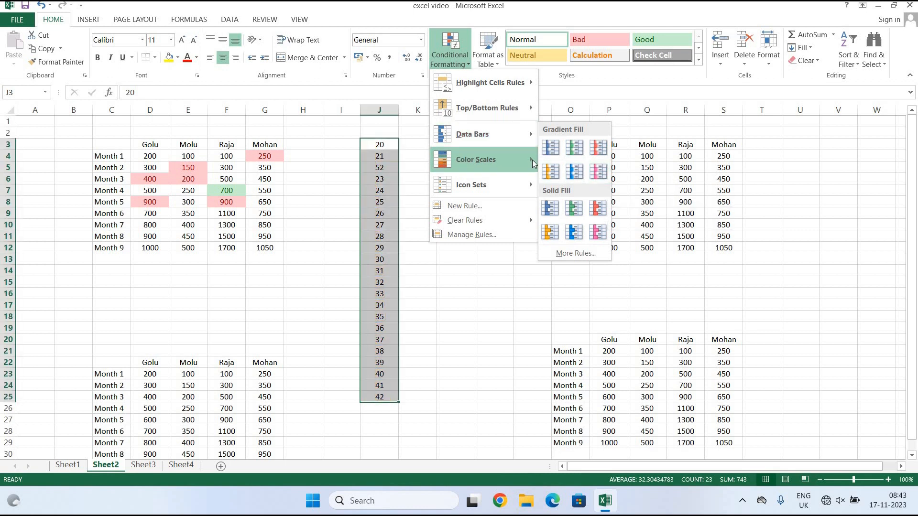
pyautogui.moveTo(532, 160)
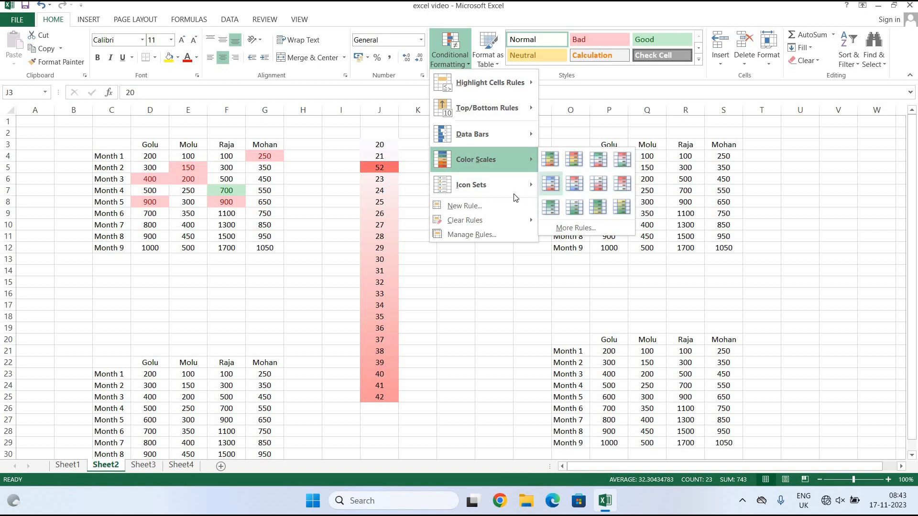
pyautogui.moveTo(495, 164)
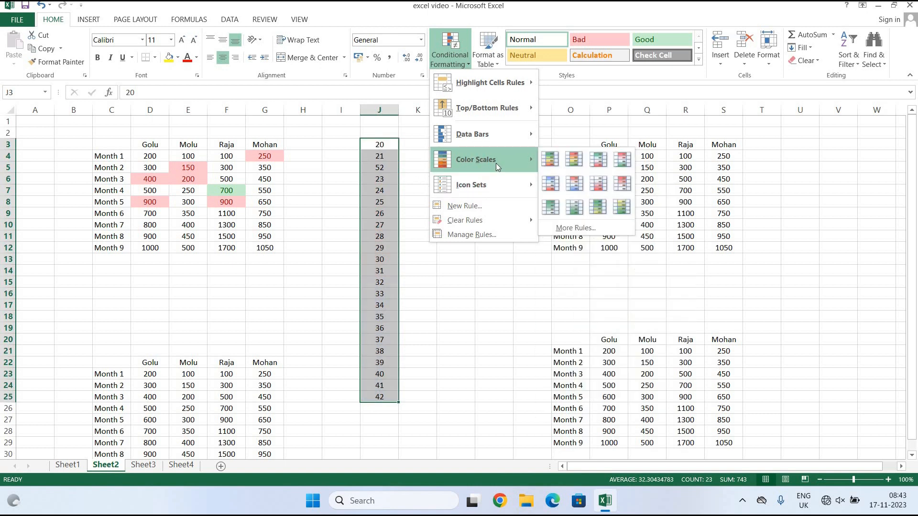
pyautogui.moveTo(505, 185)
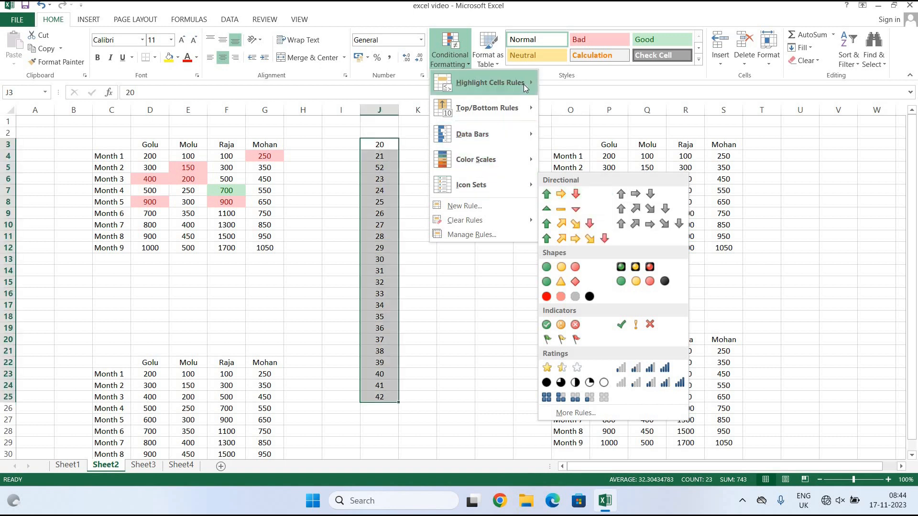
pyautogui.press('Escape')
pyautogui.press('Escape')
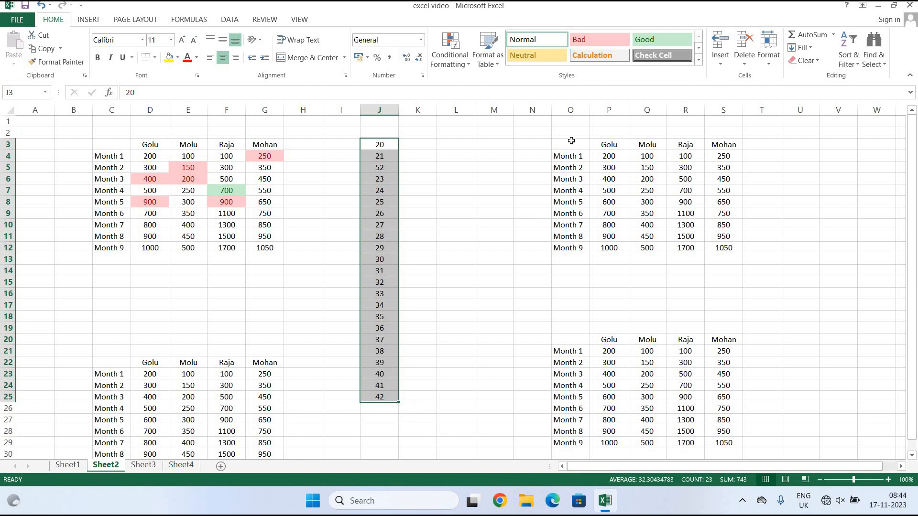
pyautogui.moveTo(571, 141); pyautogui.dragTo(731, 246)
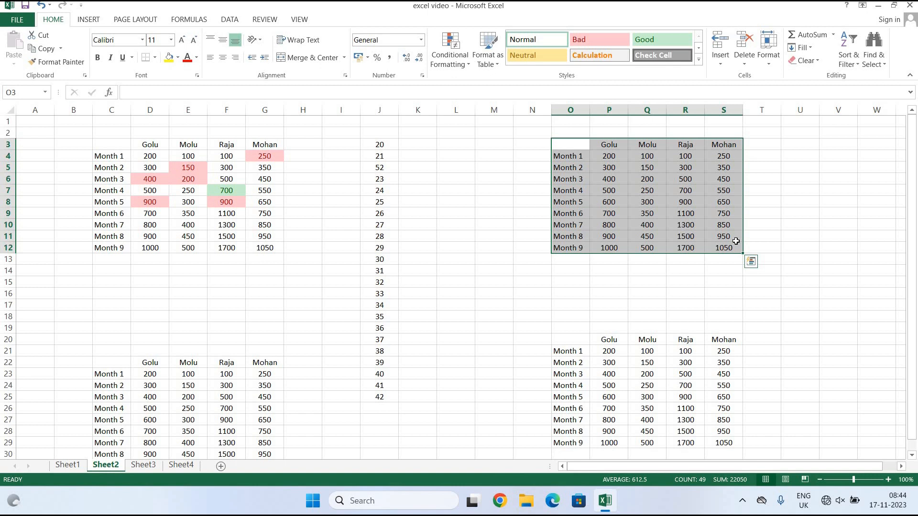
# Format O3:S12 as a table with headers in the black Light style.
pyautogui.click(500, 59)
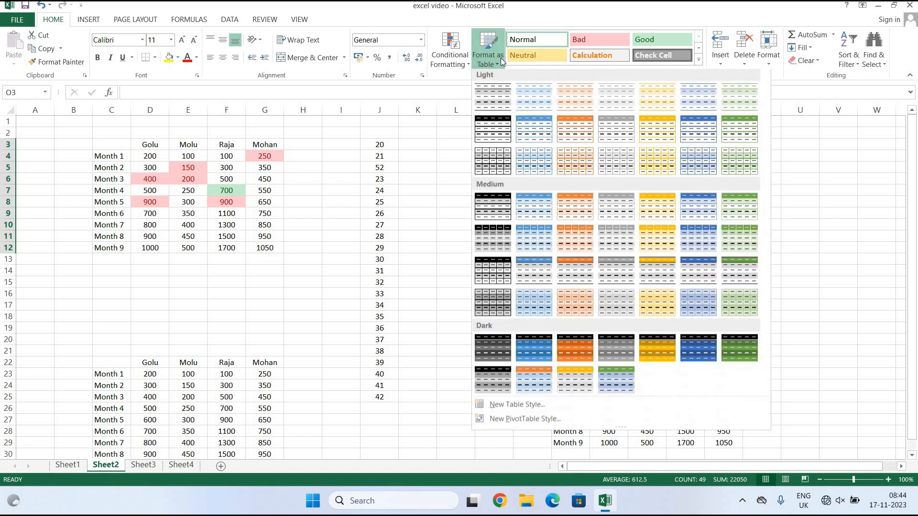
pyautogui.click(500, 123)
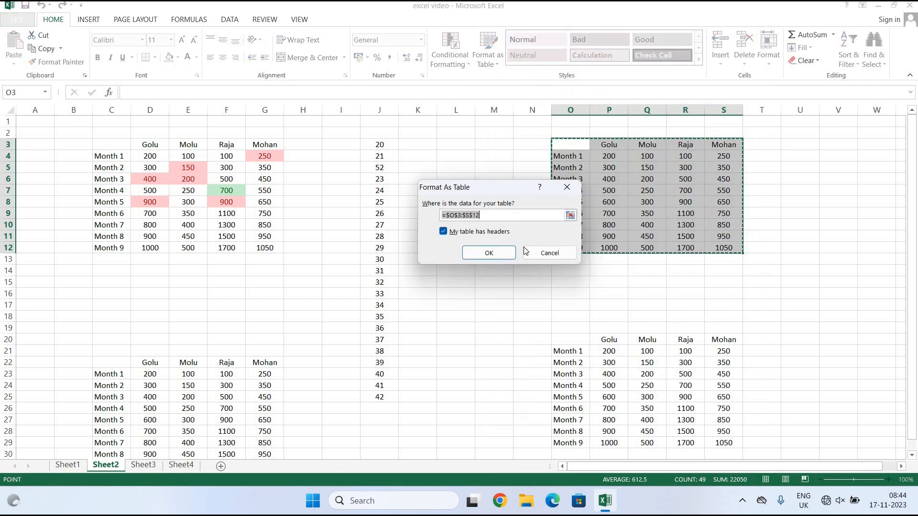
pyautogui.click(499, 252)
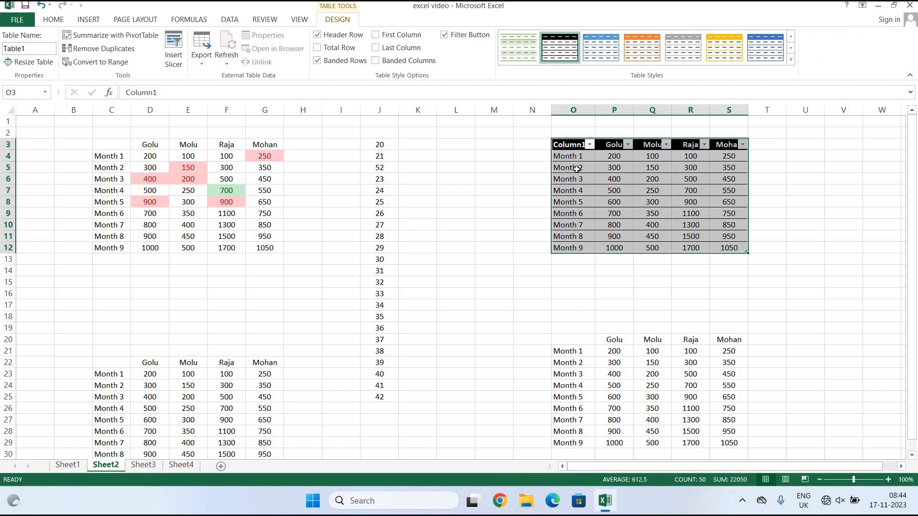
pyautogui.click(590, 145)
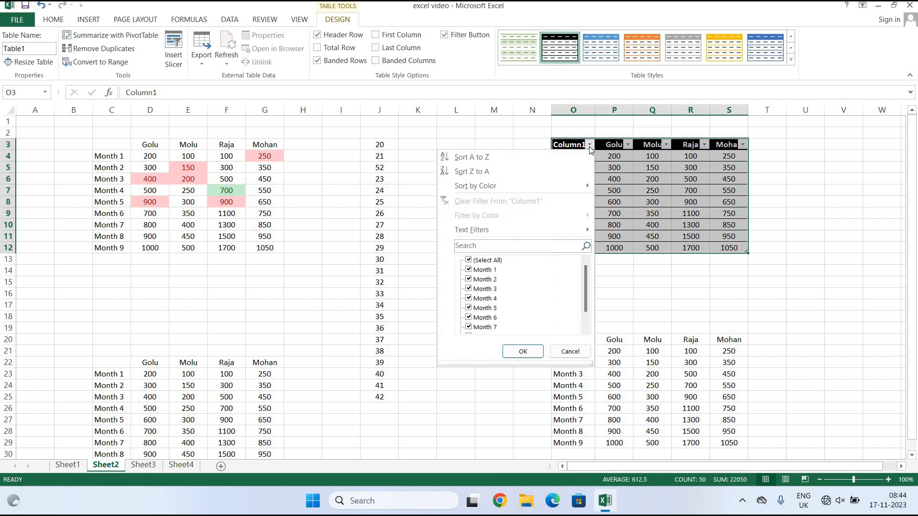
pyautogui.click(496, 291)
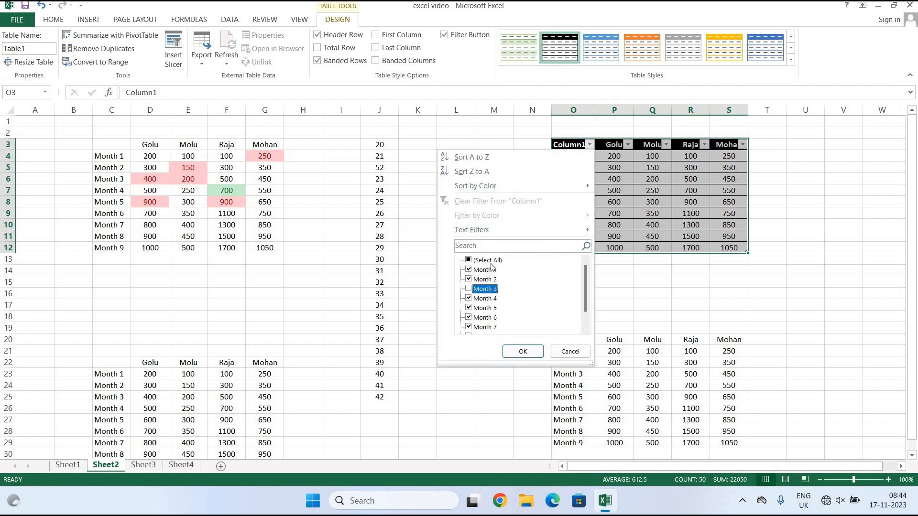
pyautogui.click(521, 350)
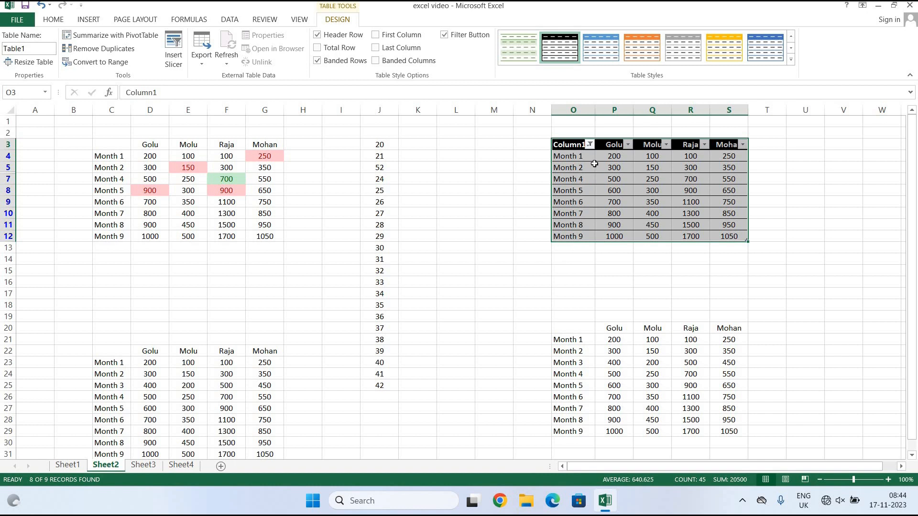
pyautogui.click(593, 151)
pyautogui.click(591, 144)
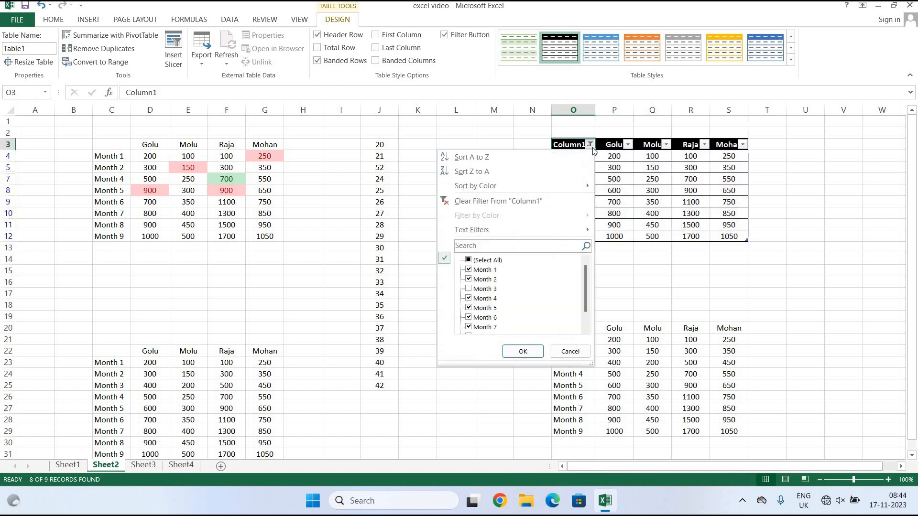
pyautogui.click(486, 261)
pyautogui.click(468, 289)
pyautogui.click(512, 351)
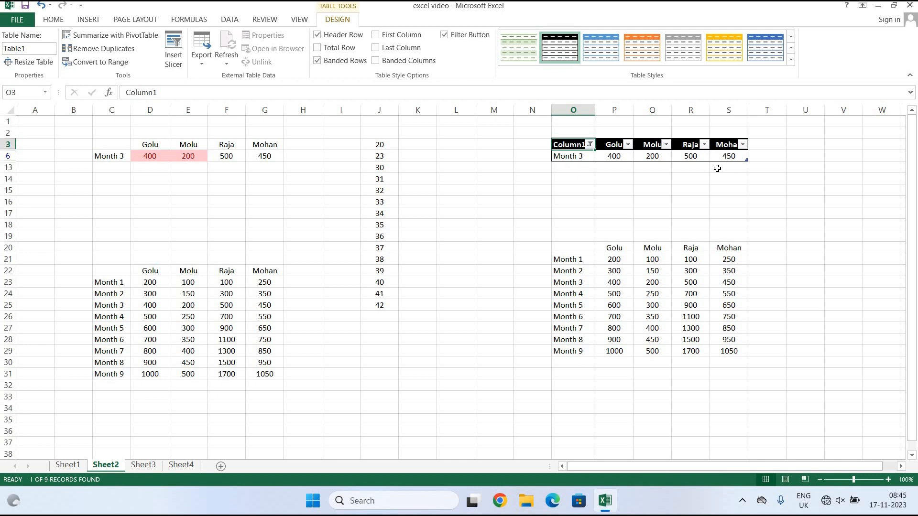
pyautogui.click(590, 144)
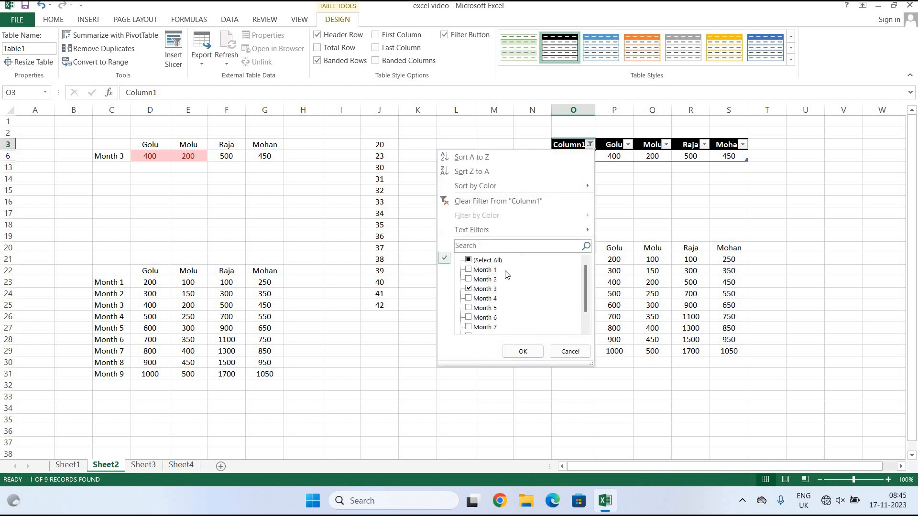
pyautogui.click(470, 279)
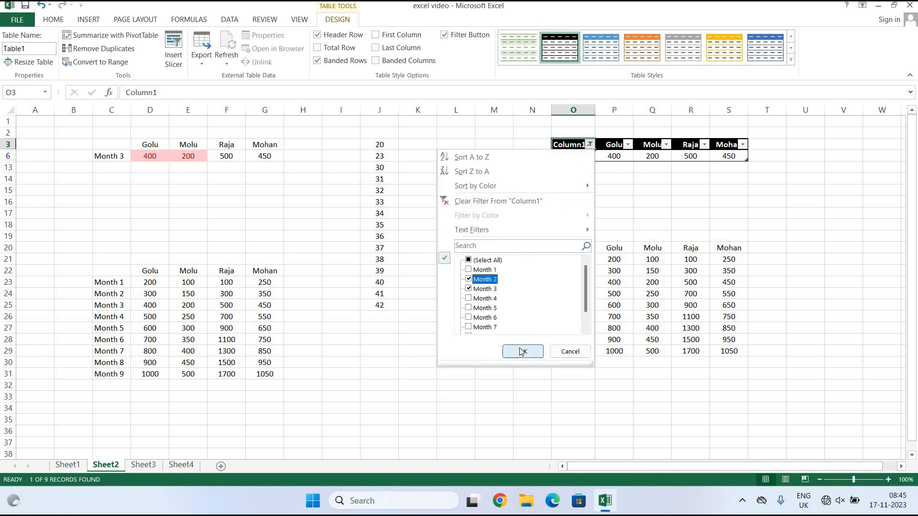
pyautogui.click(522, 351)
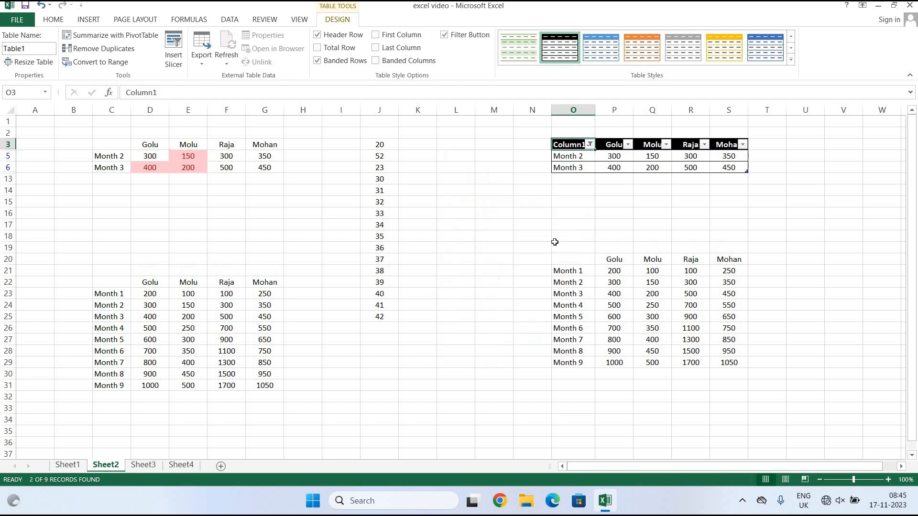
pyautogui.click(590, 150)
pyautogui.click(476, 260)
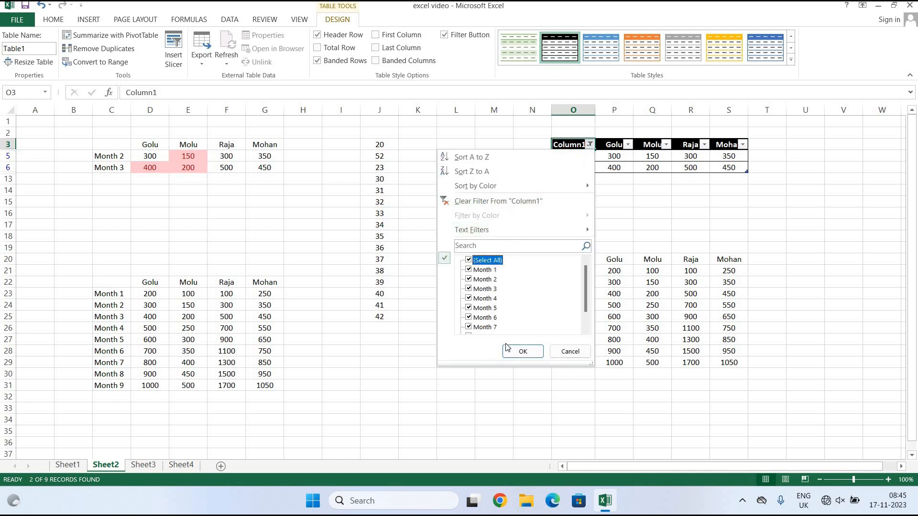
pyautogui.click(522, 352)
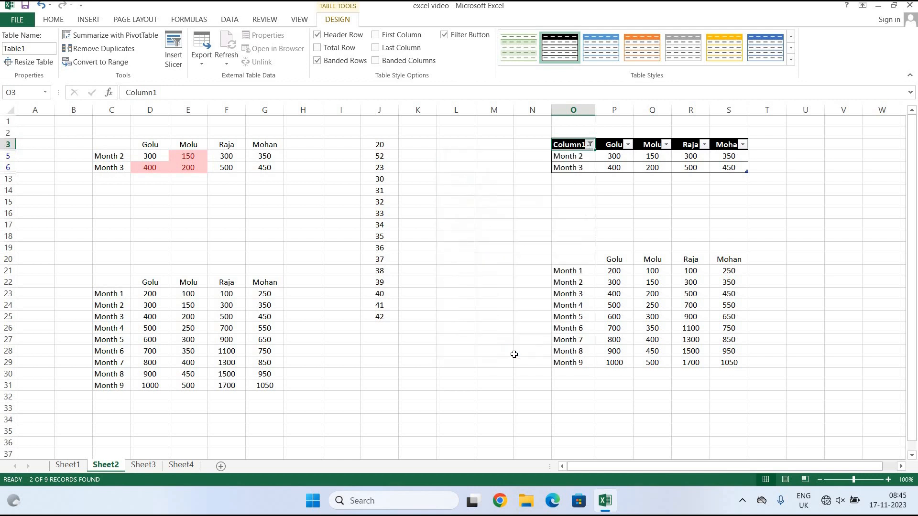
pyautogui.click(589, 145)
pyautogui.click(537, 245)
pyautogui.write('m')
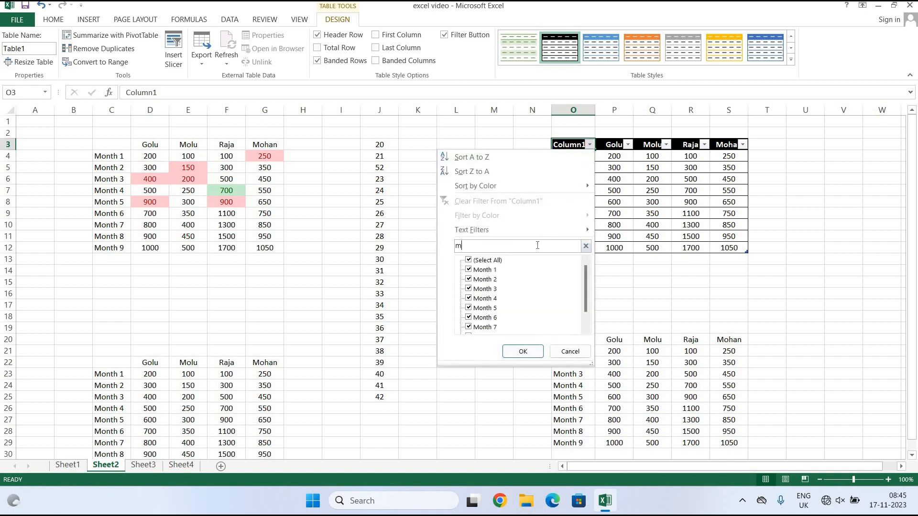
pyautogui.write('onth 5')
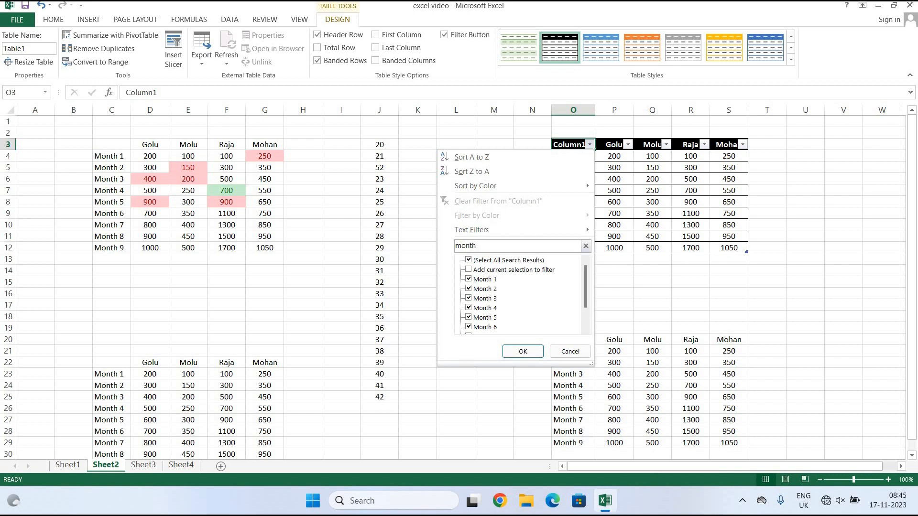
pyautogui.click(523, 351)
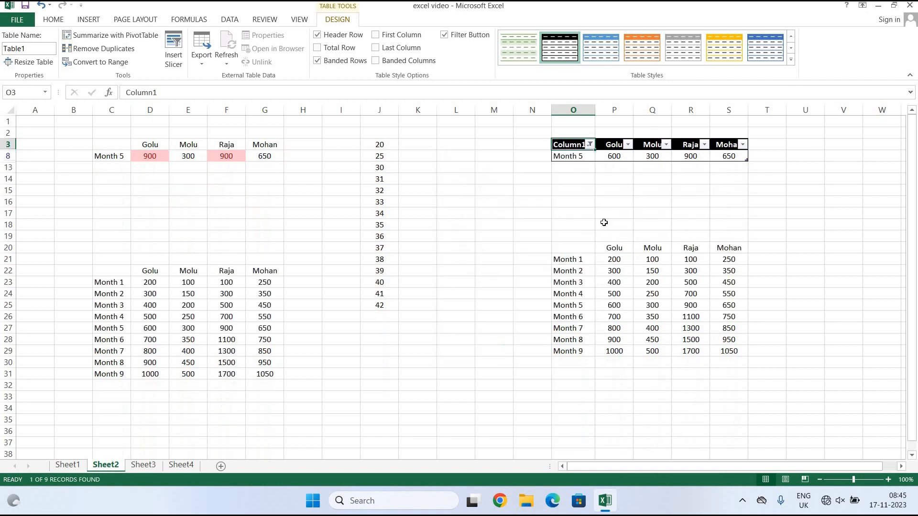
pyautogui.click(590, 144)
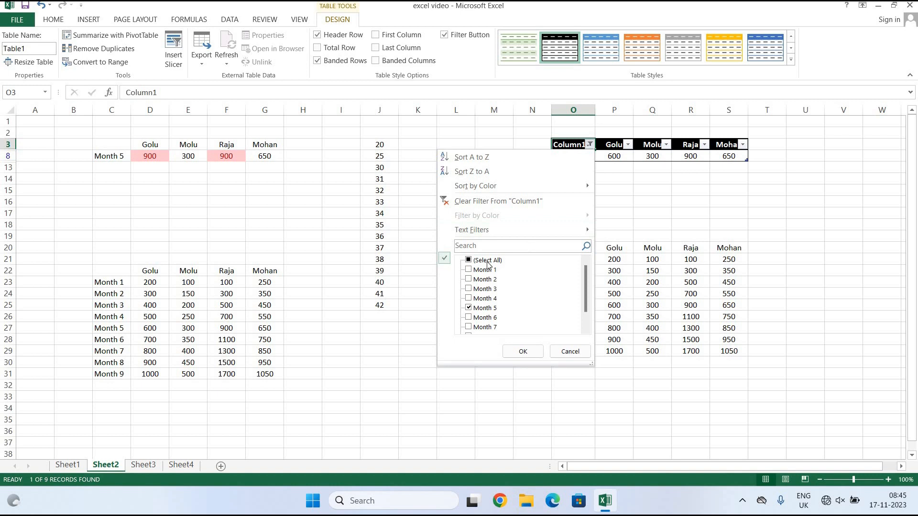
pyautogui.click(469, 260)
pyautogui.click(521, 352)
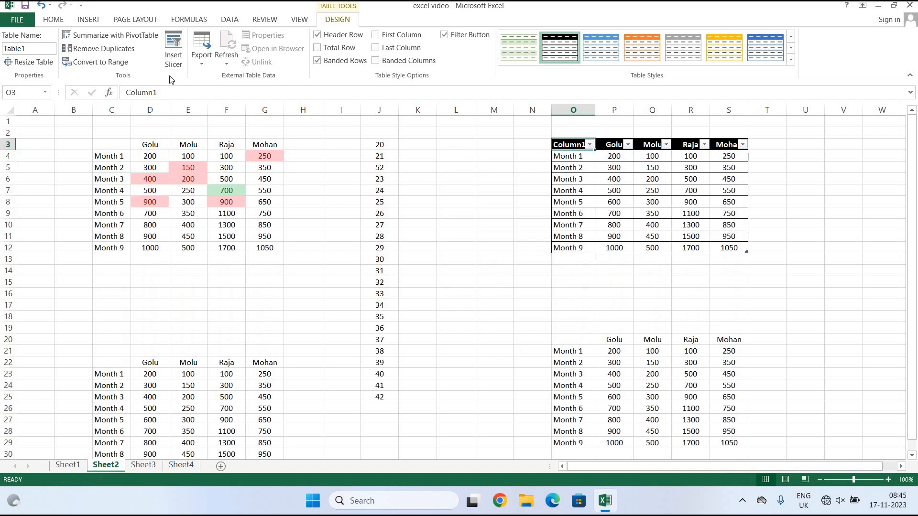
pyautogui.click(53, 20)
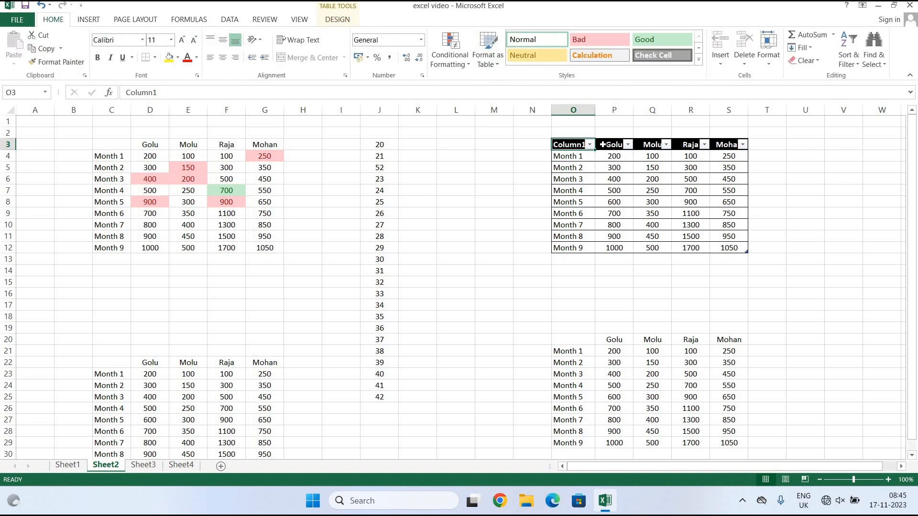
pyautogui.click(488, 52)
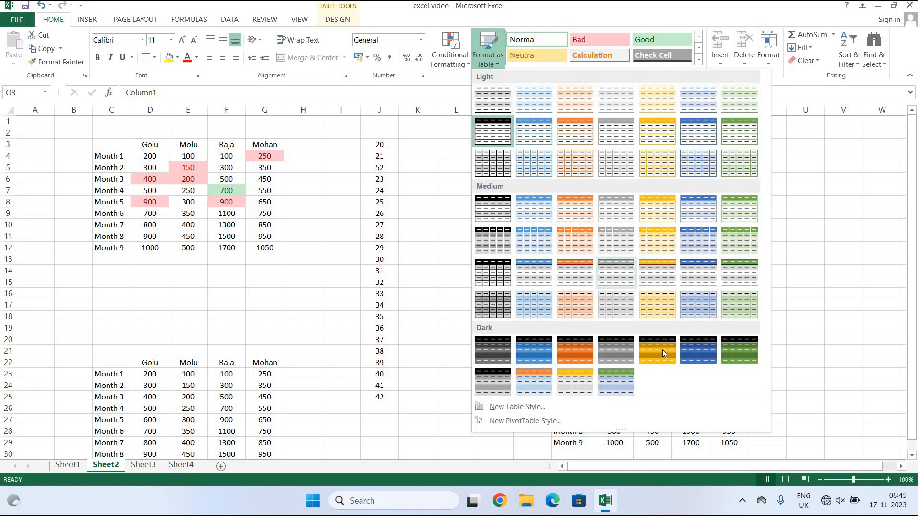
pyautogui.click(656, 208)
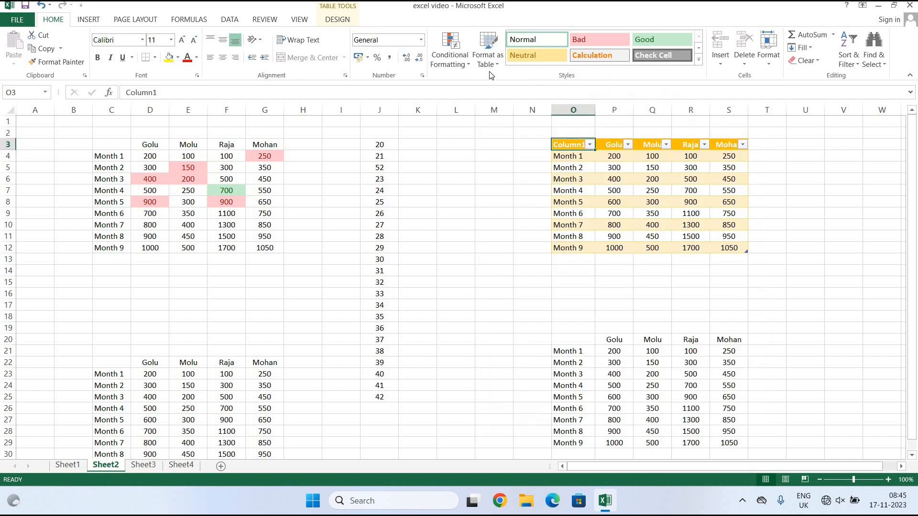
pyautogui.click(487, 56)
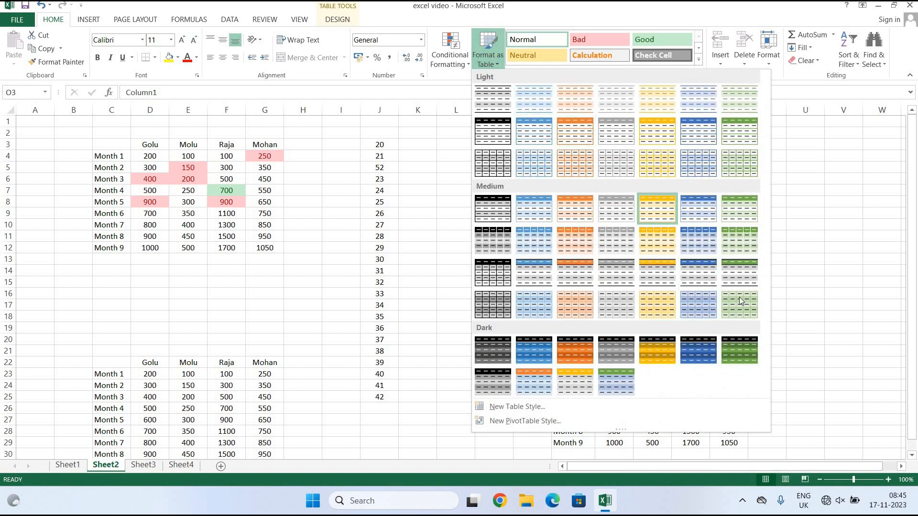
pyautogui.click(665, 247)
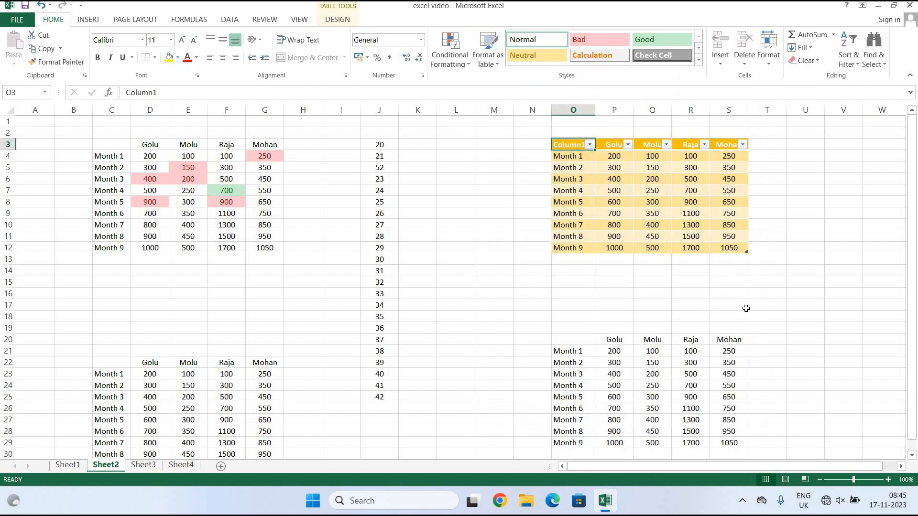
pyautogui.click(744, 308)
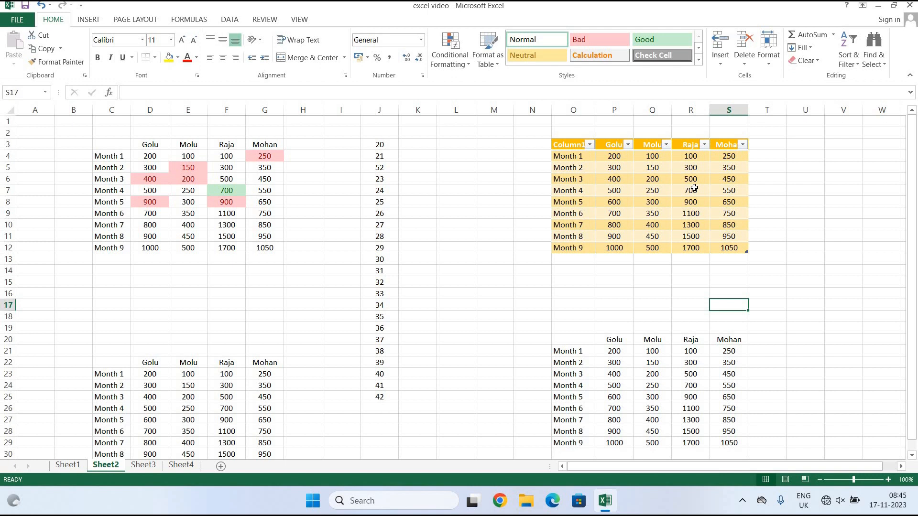
# Give the header row C22:G22 the orange Accent2 cell style.
pyautogui.scroll(-3, 694, 188)
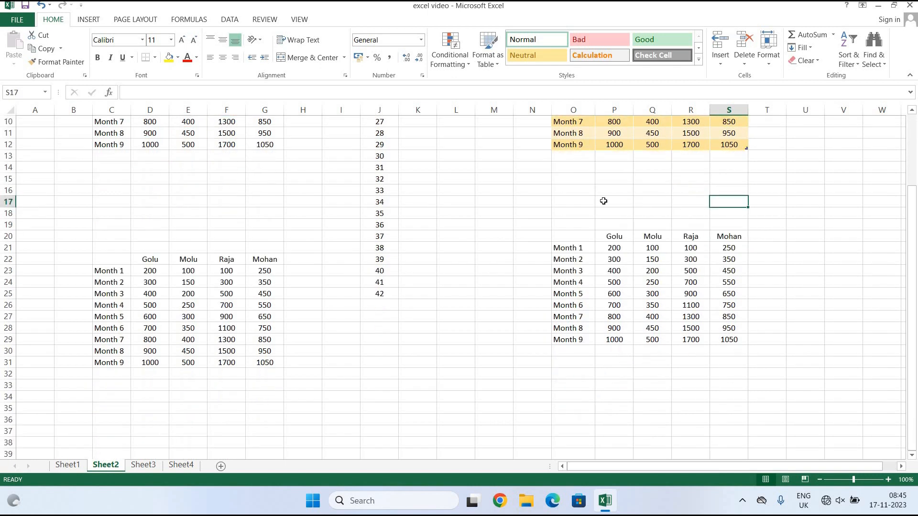
pyautogui.moveTo(117, 261); pyautogui.dragTo(266, 362)
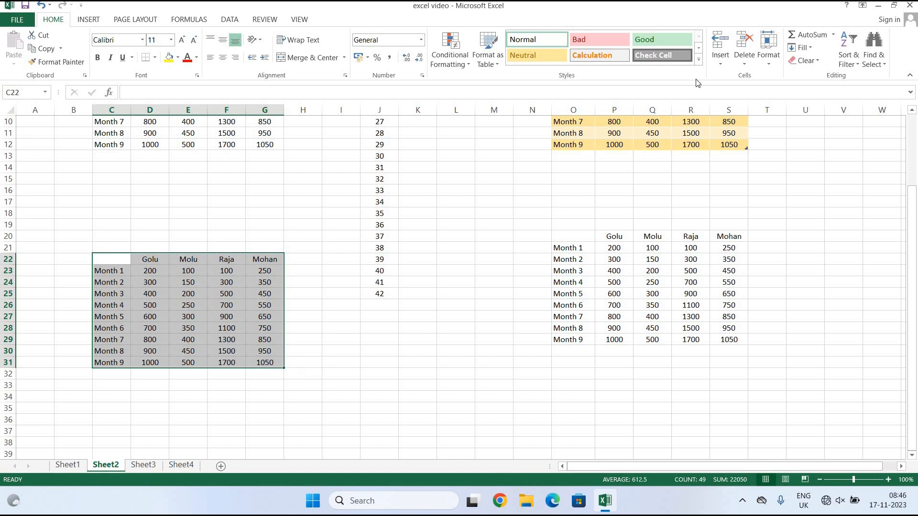
pyautogui.click(700, 60)
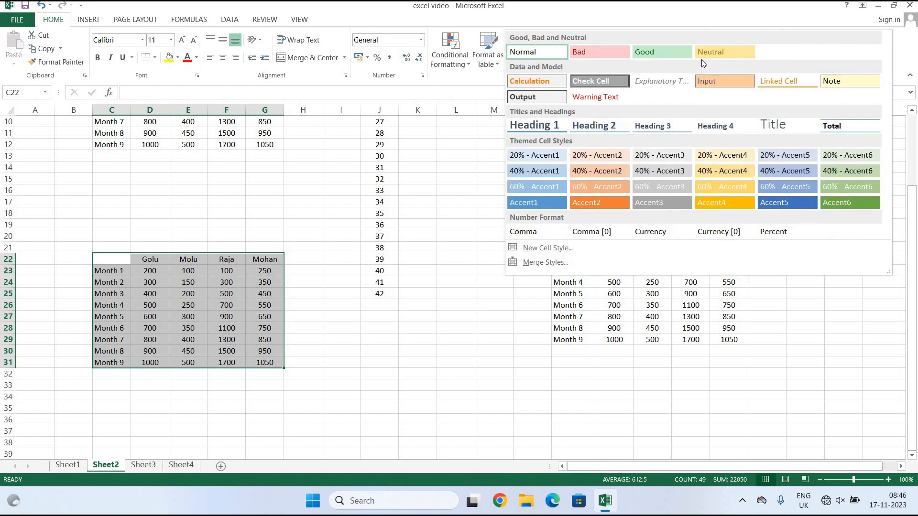
pyautogui.click(102, 258)
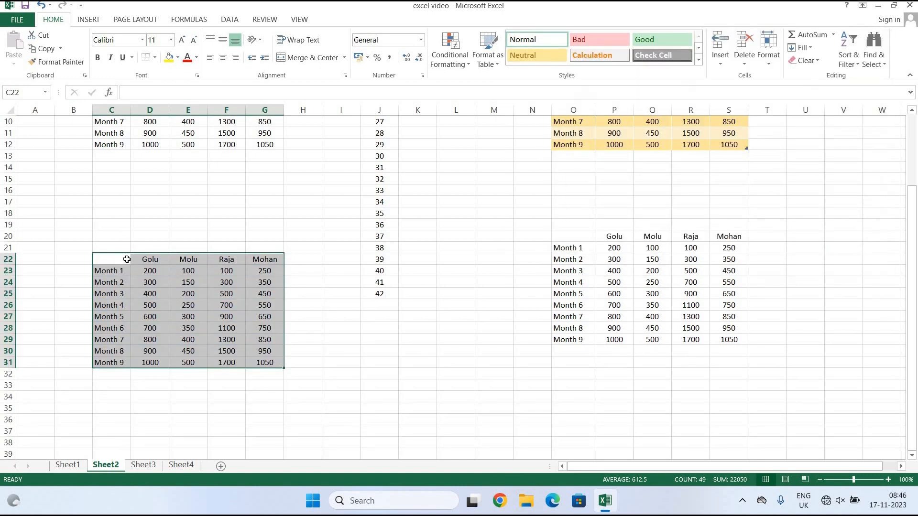
pyautogui.click(153, 260)
pyautogui.moveTo(114, 258); pyautogui.dragTo(277, 261)
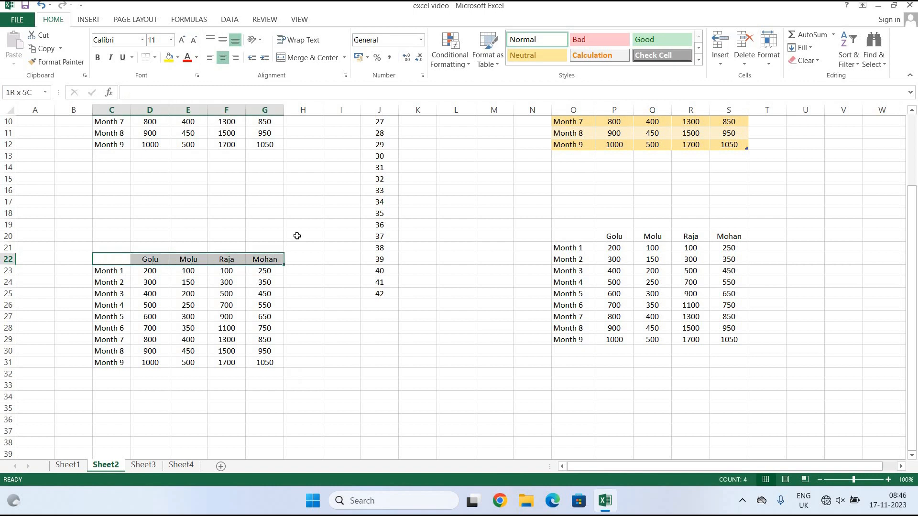
pyautogui.click(699, 59)
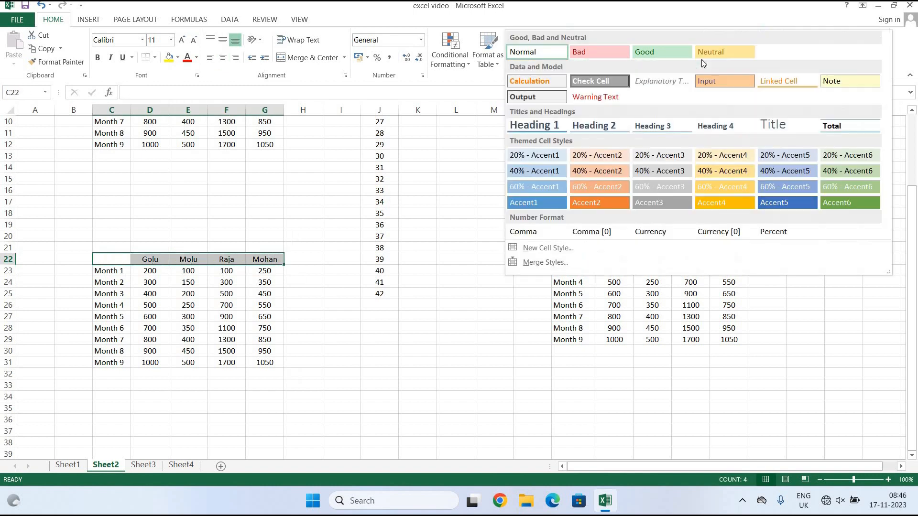
pyautogui.click(604, 200)
# Style month labels C23:C31 orange Accent2 and number cells D23:G31 grey Accent3.
pyautogui.moveTo(122, 272); pyautogui.dragTo(112, 362)
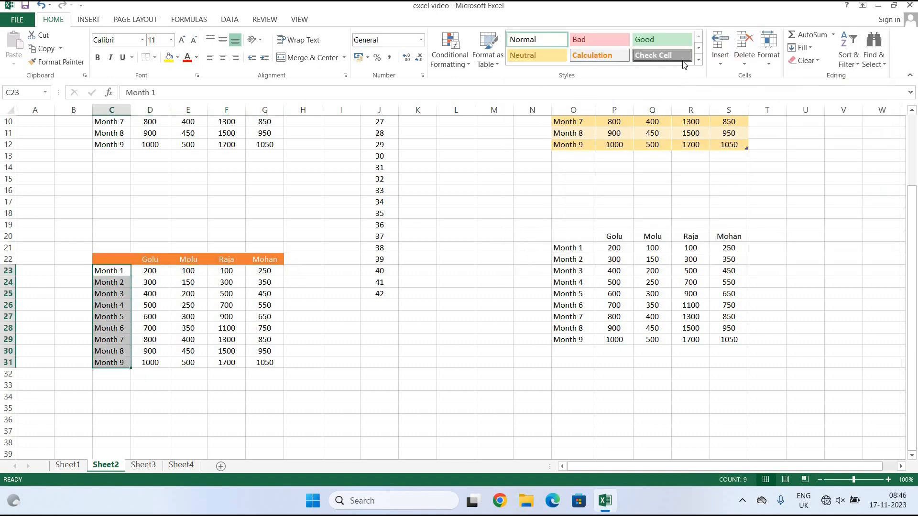
pyautogui.click(698, 60)
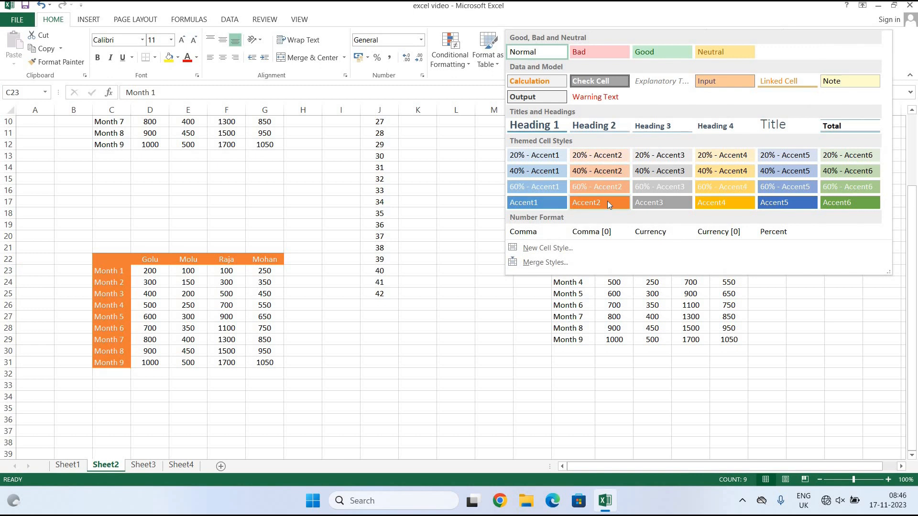
pyautogui.click(607, 201)
pyautogui.moveTo(151, 272); pyautogui.dragTo(290, 373)
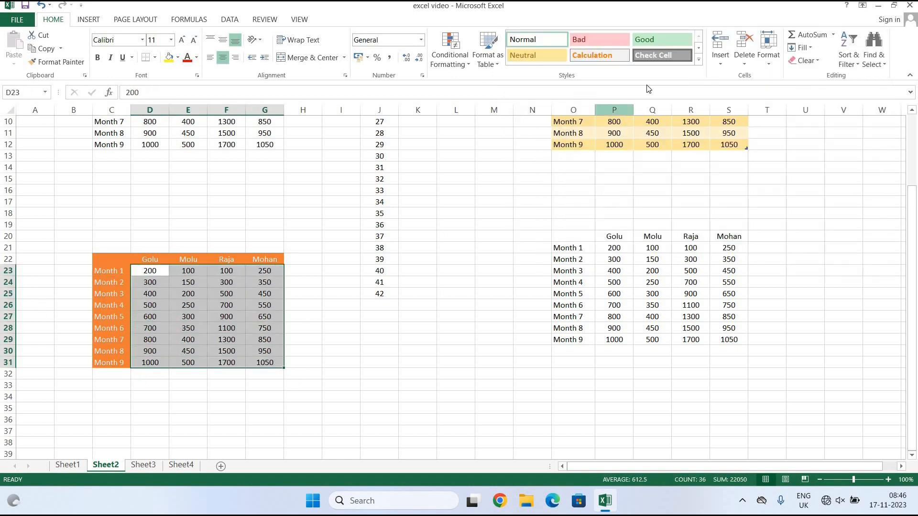
pyautogui.click(699, 60)
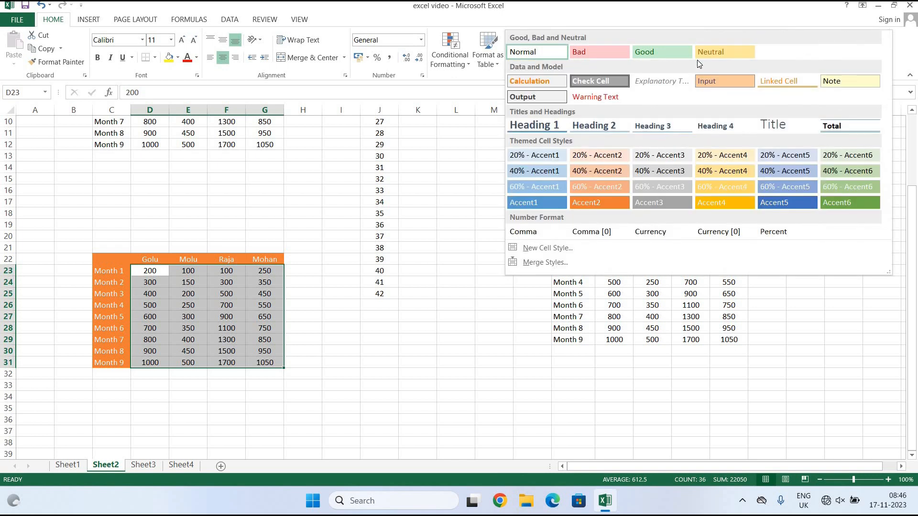
pyautogui.click(640, 203)
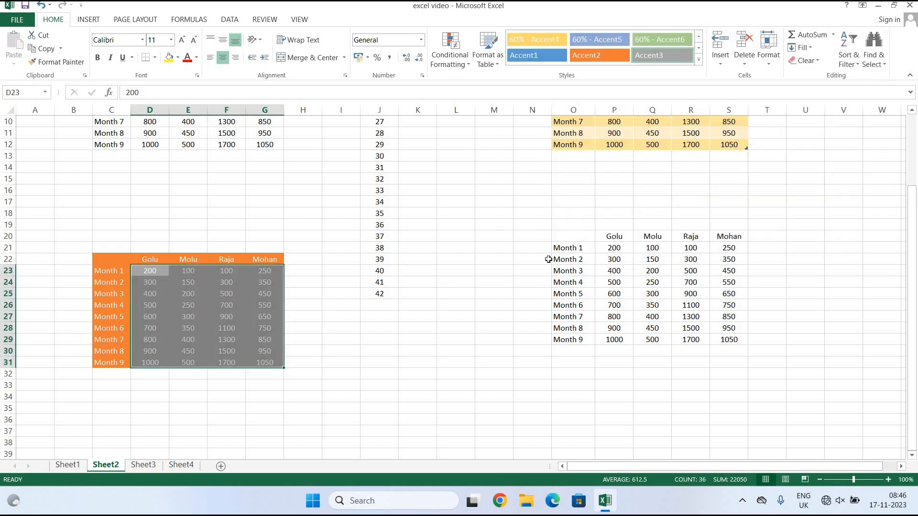
pyautogui.click(534, 269)
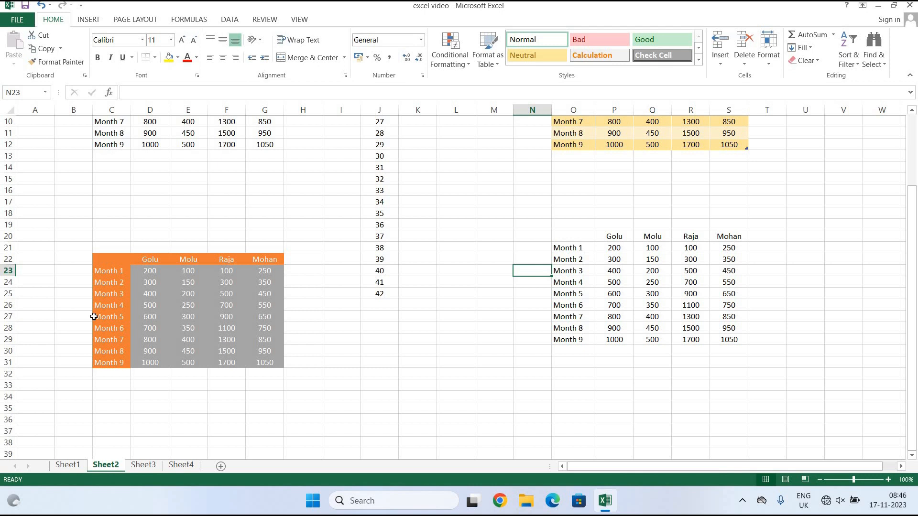
# Apply All Borders to the whole table C22:G31.
pyautogui.moveTo(120, 262); pyautogui.dragTo(274, 364)
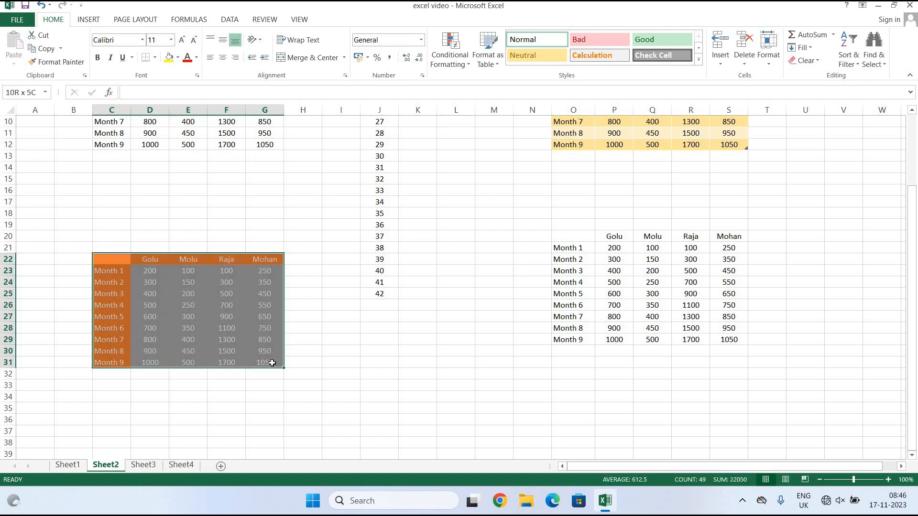
pyautogui.click(154, 57)
pyautogui.click(160, 158)
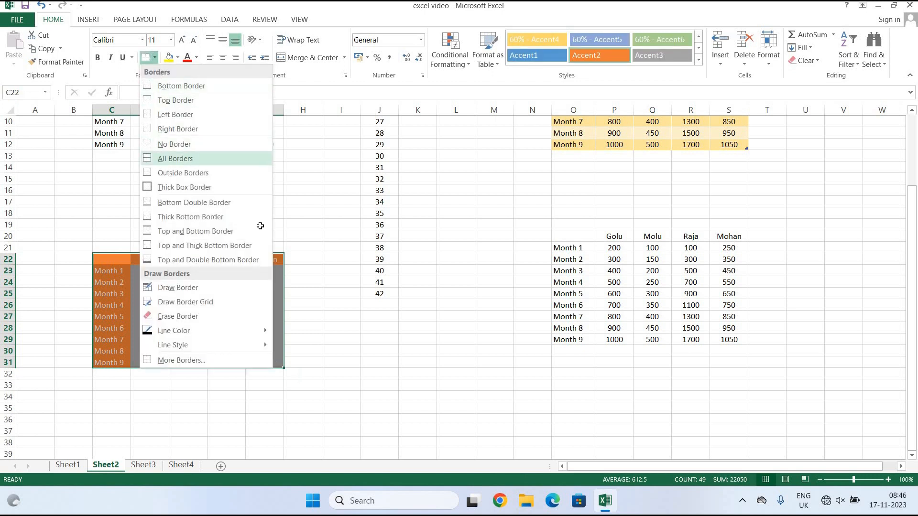
pyautogui.click(380, 304)
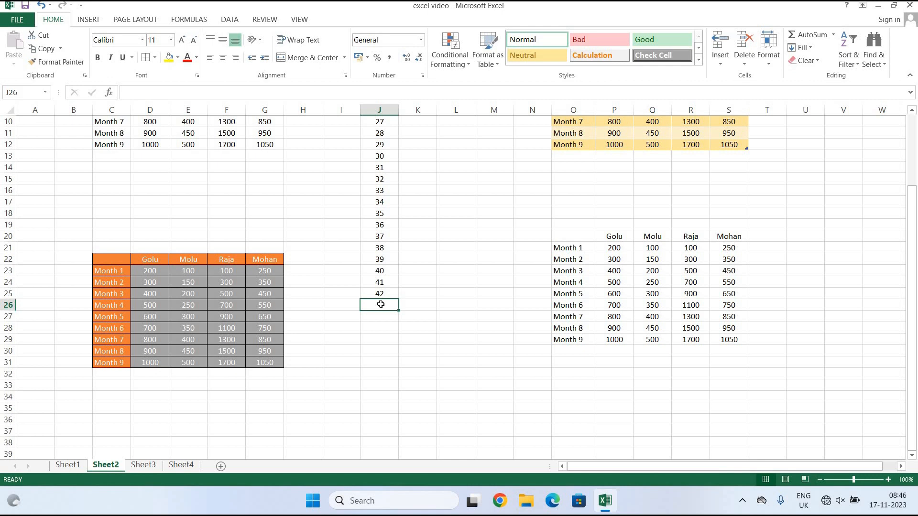
pyautogui.scroll(3, 381, 304)
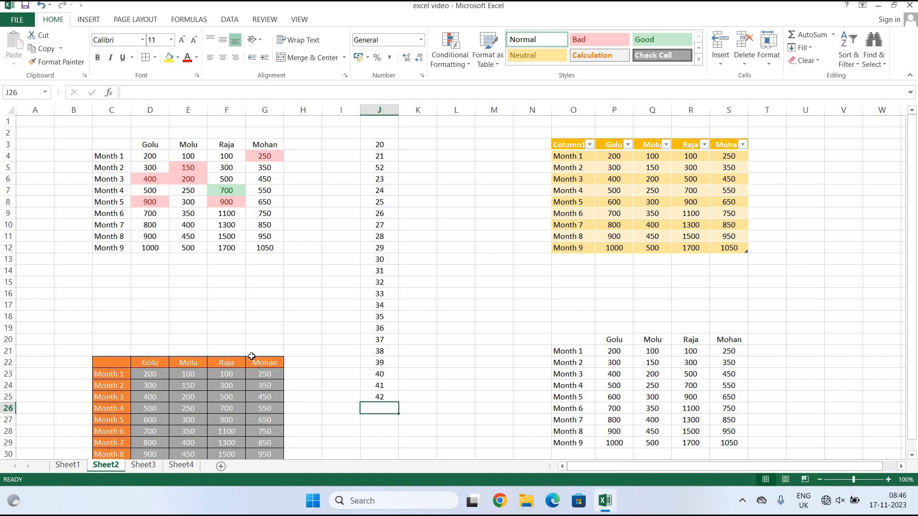
# On Sheet3, fill columns C–E yellow and rows 7–9 green.
pyautogui.click(157, 466)
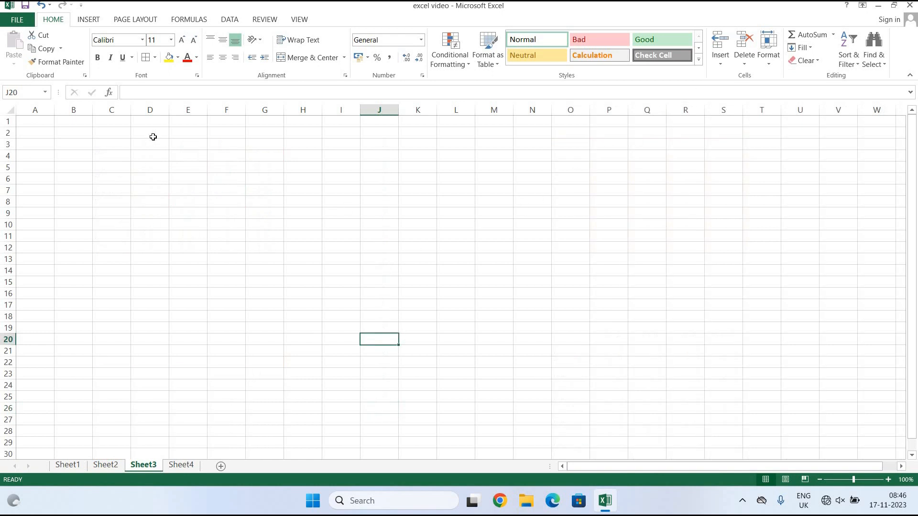
pyautogui.moveTo(113, 112); pyautogui.dragTo(185, 117)
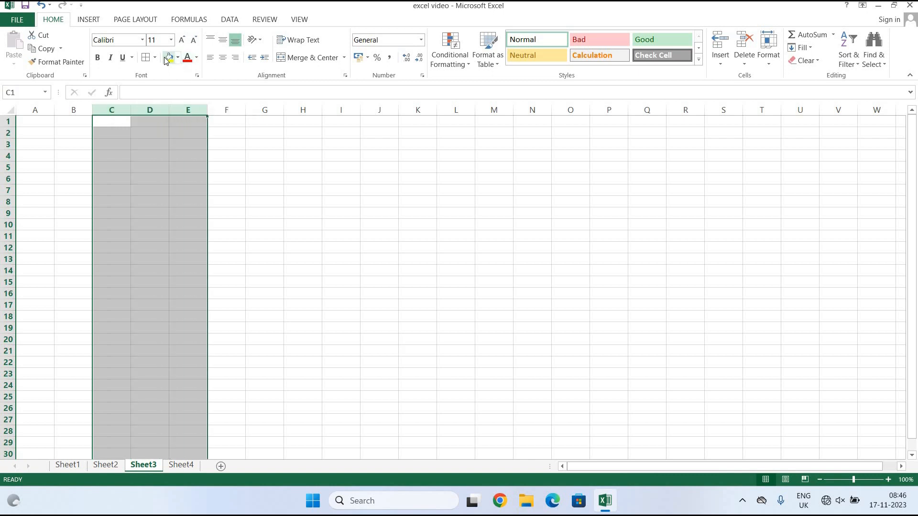
pyautogui.click(167, 58)
pyautogui.click(7, 190)
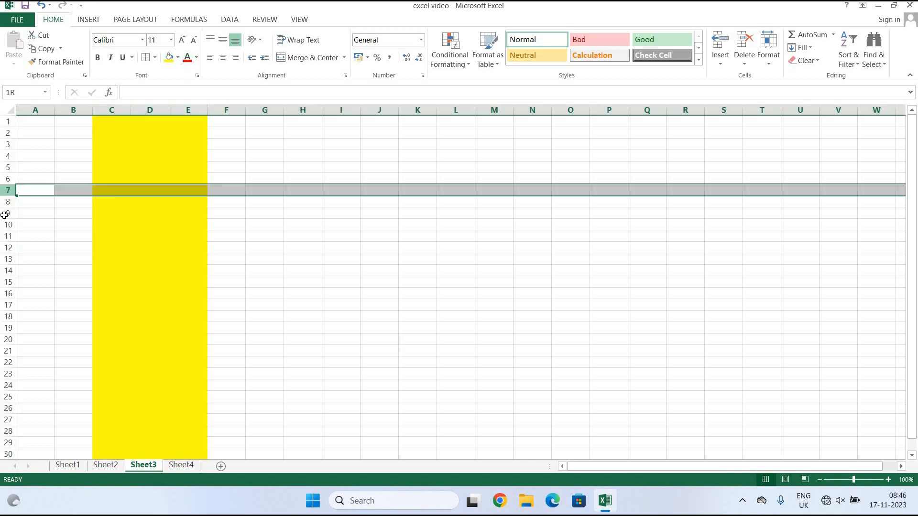
pyautogui.moveTo(5, 215); pyautogui.dragTo(4, 214)
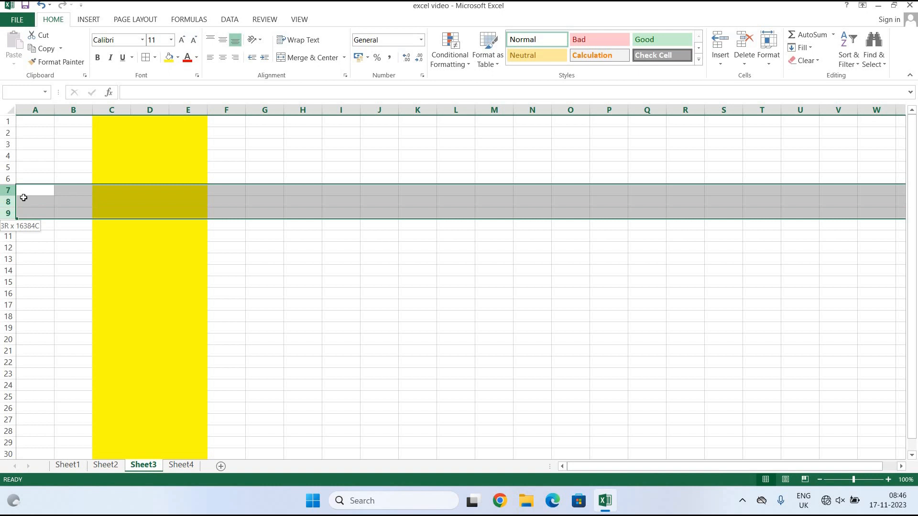
pyautogui.click(178, 58)
pyautogui.click(213, 148)
pyautogui.click(321, 274)
# Apply All Borders to columns C–E and to rows 7–9.
pyautogui.moveTo(112, 108); pyautogui.dragTo(196, 109)
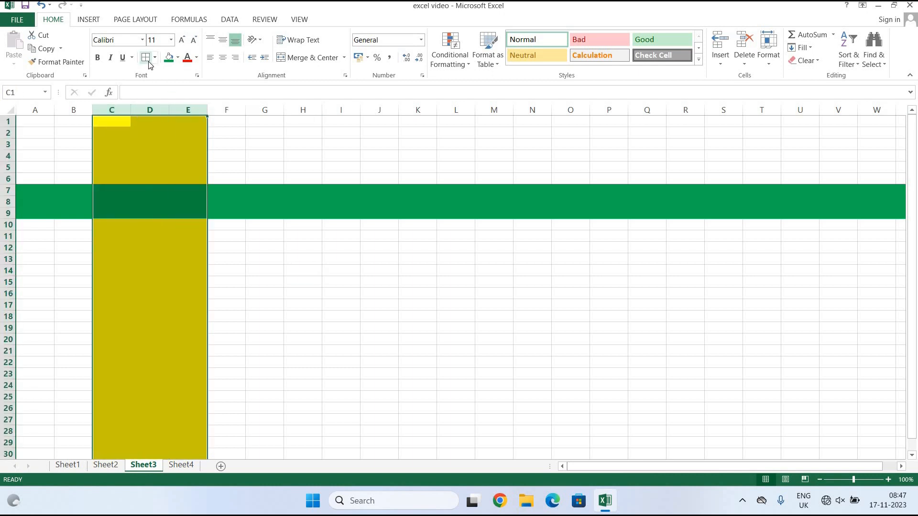
pyautogui.click(146, 59)
pyautogui.moveTo(7, 190); pyautogui.dragTo(7, 213)
pyautogui.click(146, 57)
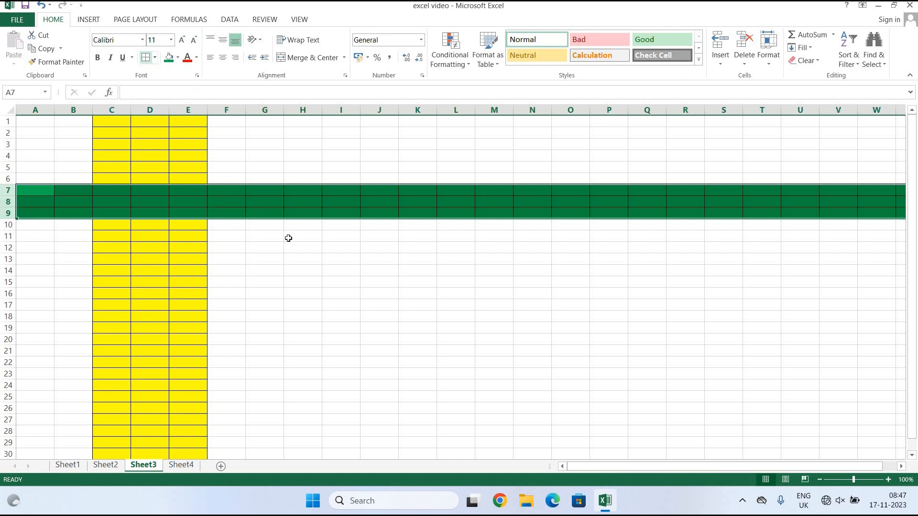
pyautogui.click(299, 249)
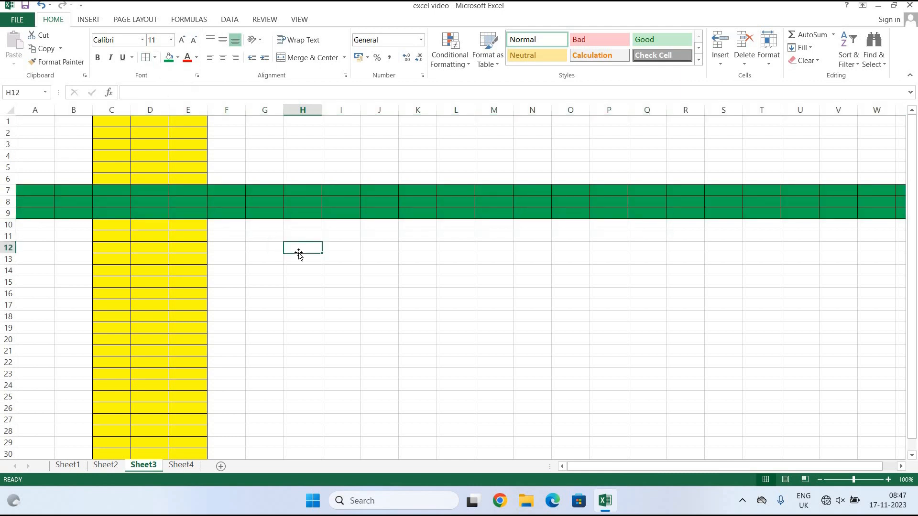
pyautogui.click(724, 62)
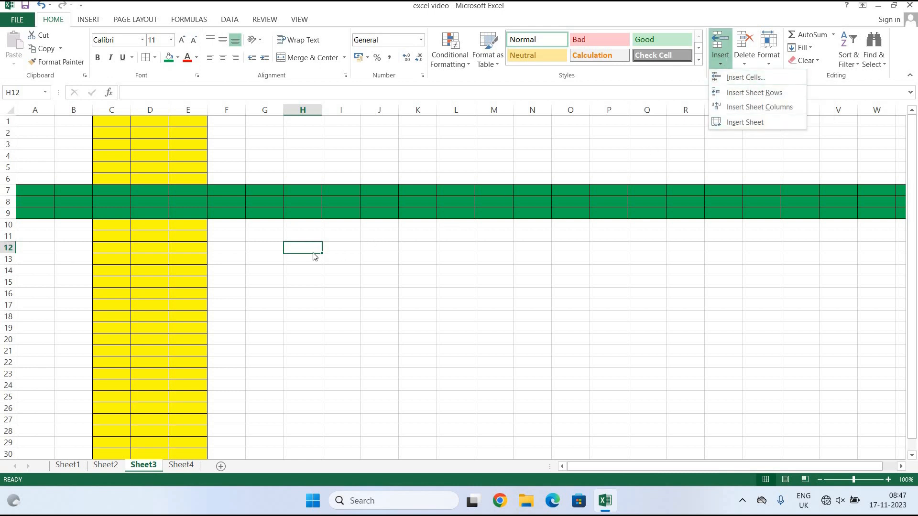
# Insert a blank cell, shifting the cells below it down.
pyautogui.click(747, 82)
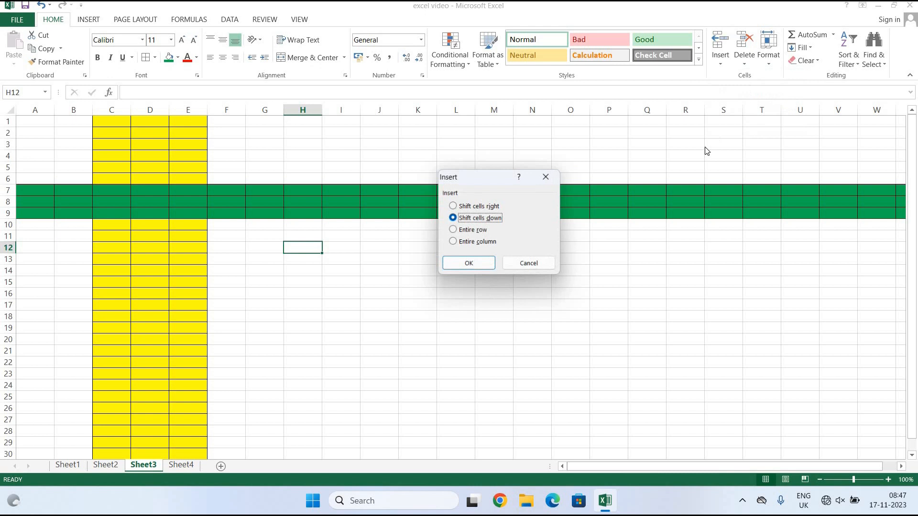
pyautogui.click(485, 264)
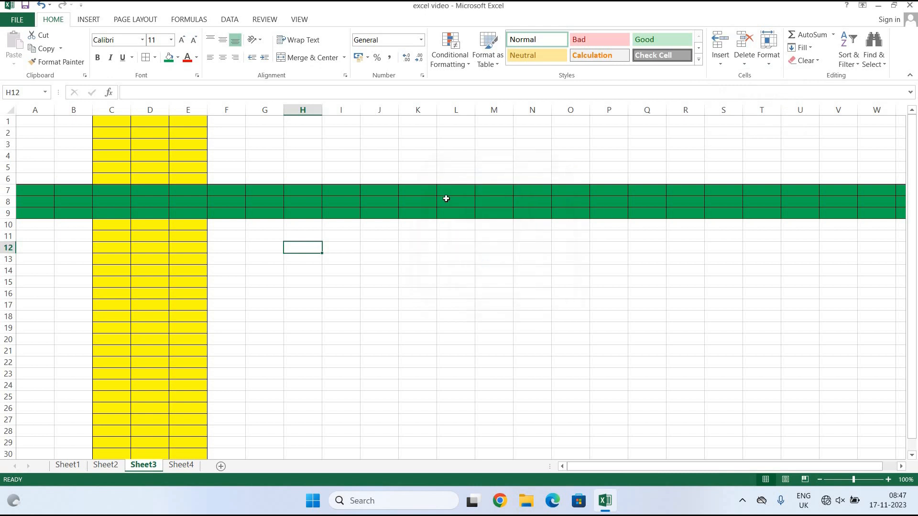
pyautogui.click(335, 295)
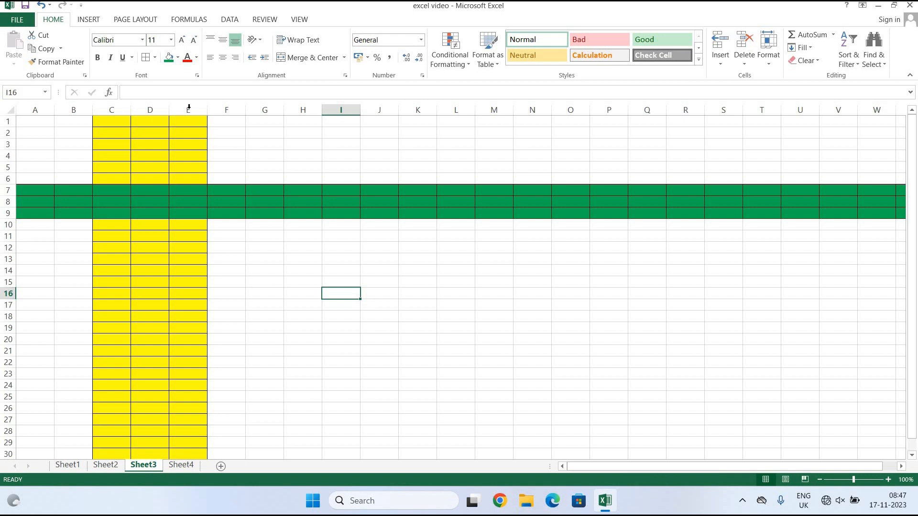
# Insert a new sheet column before column D.
pyautogui.click(141, 107)
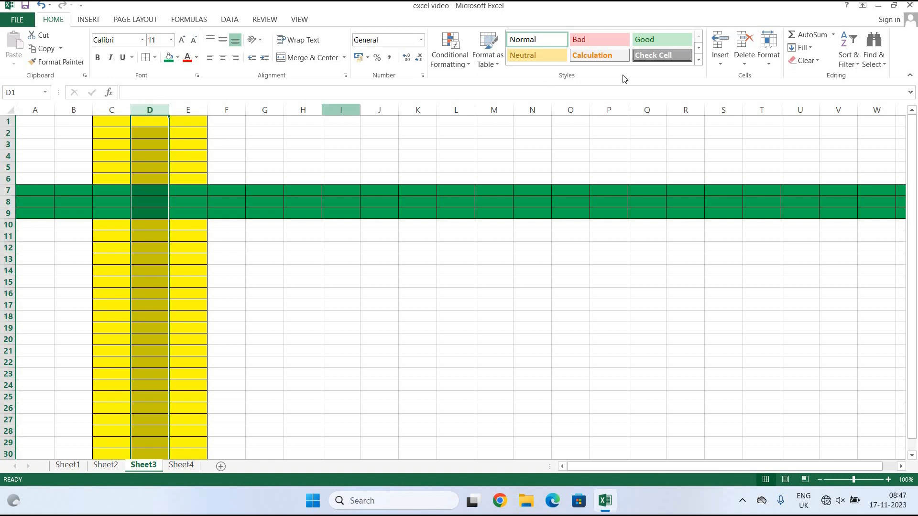
pyautogui.click(721, 63)
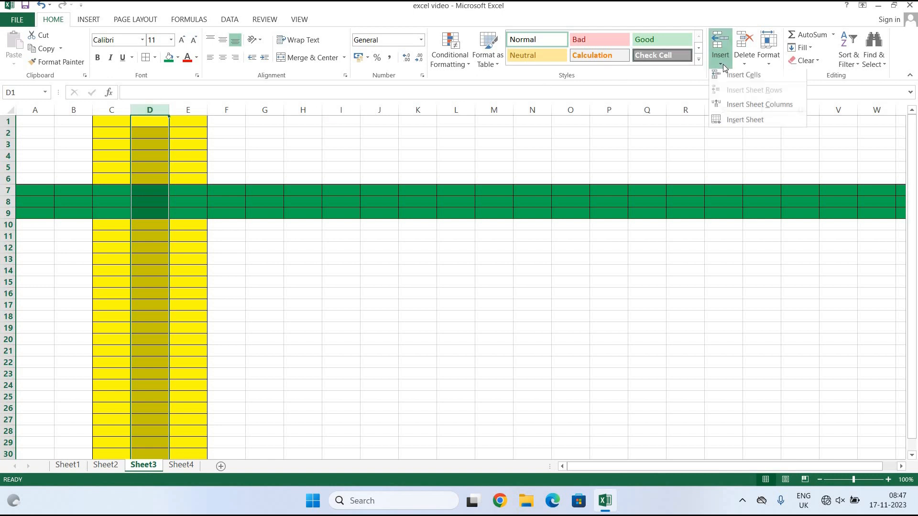
pyautogui.click(751, 106)
pyautogui.click(555, 318)
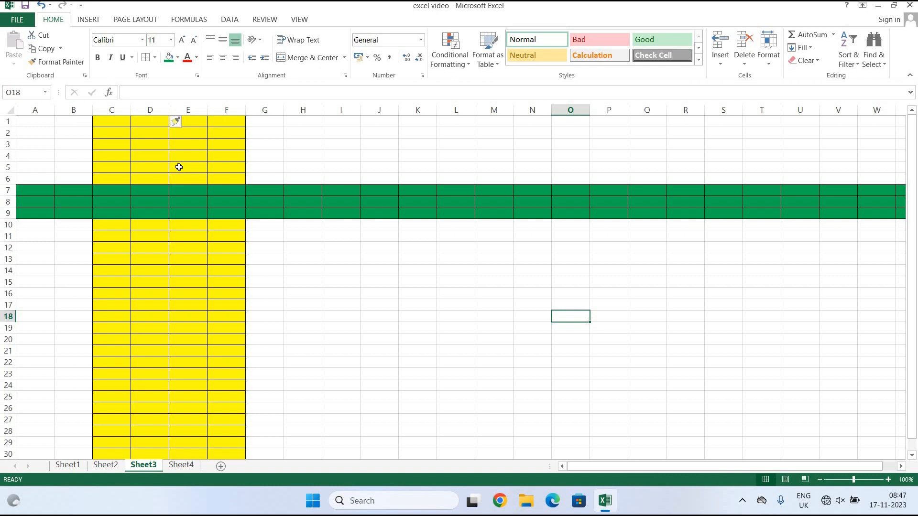
# Insert an extra sheet row at row 8 inside the green band.
pyautogui.click(2, 197)
pyautogui.click(7, 201)
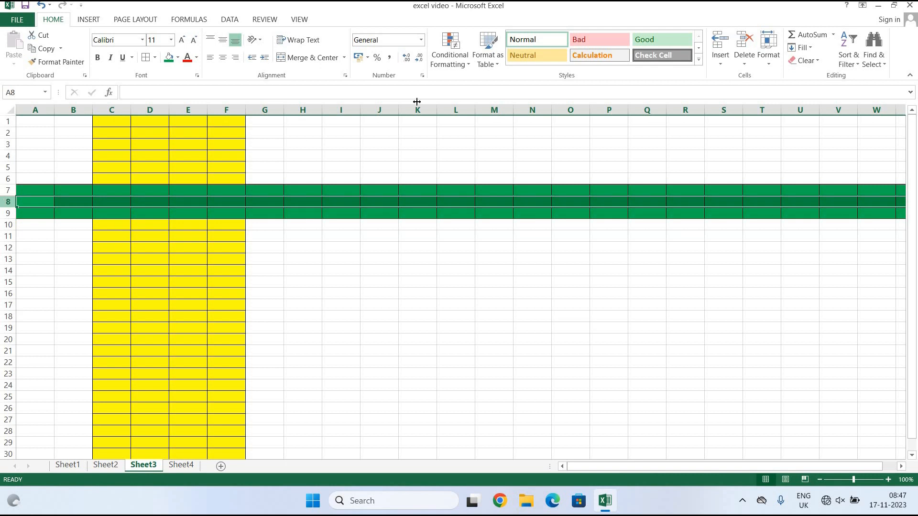
pyautogui.click(719, 62)
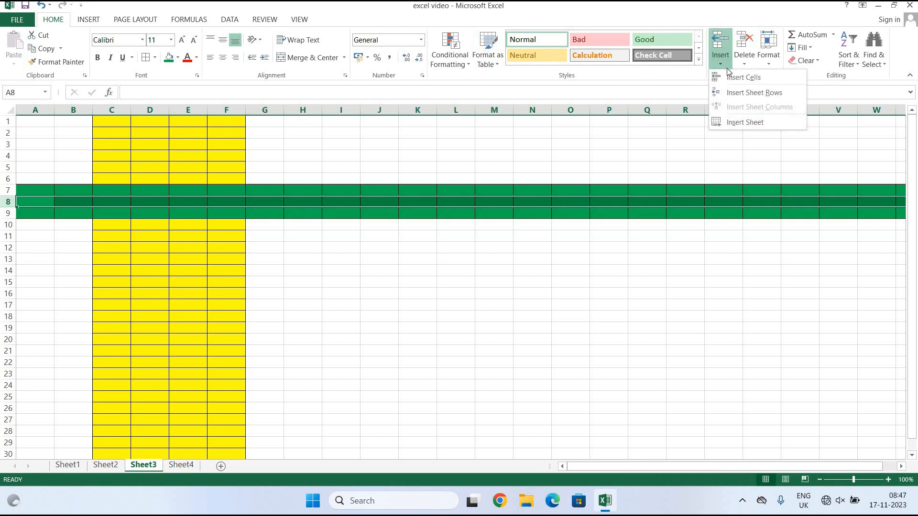
pyautogui.click(765, 94)
pyautogui.click(647, 316)
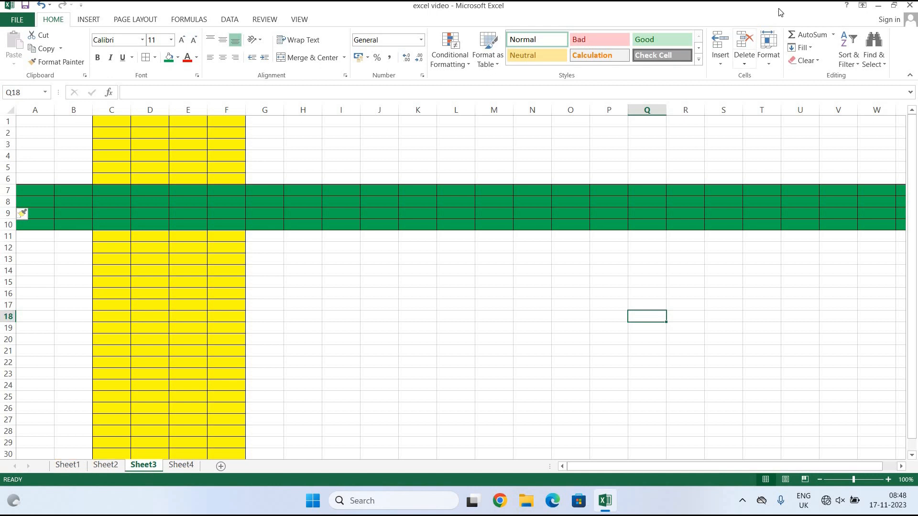
# Insert a new blank worksheet, Sheet5, before Sheet3.
pyautogui.click(721, 60)
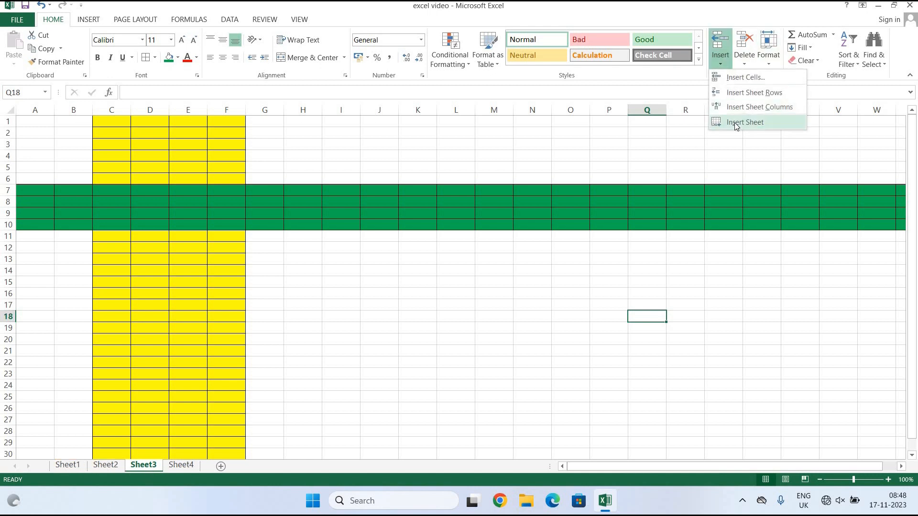
pyautogui.click(735, 122)
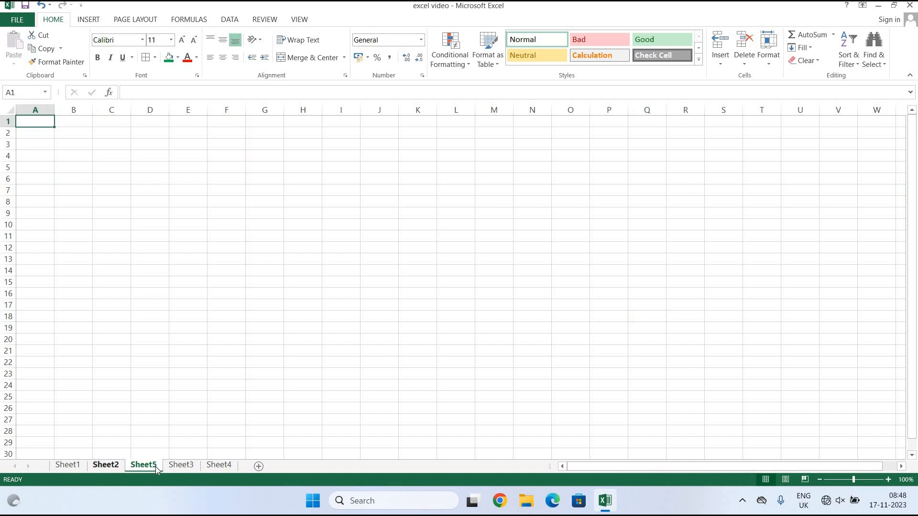
pyautogui.click(177, 466)
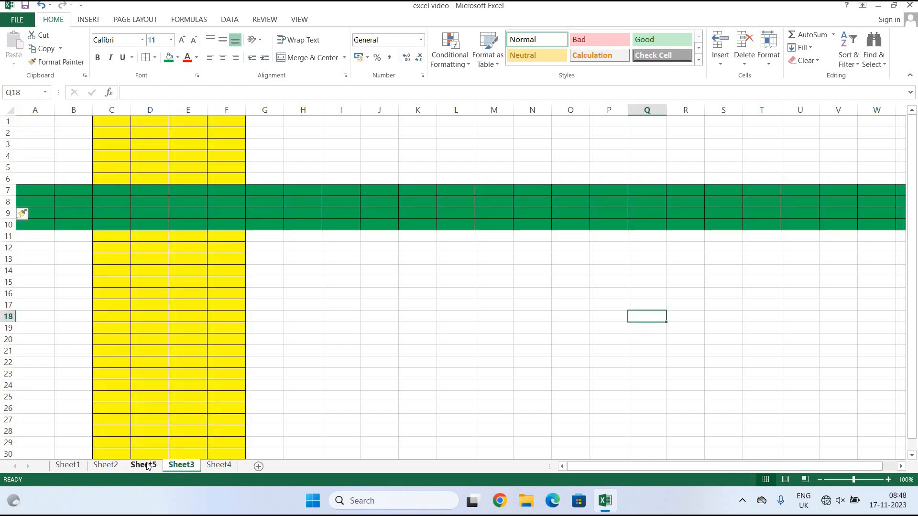
# Delete column E and row 9 from Sheet3.
pyautogui.click(724, 59)
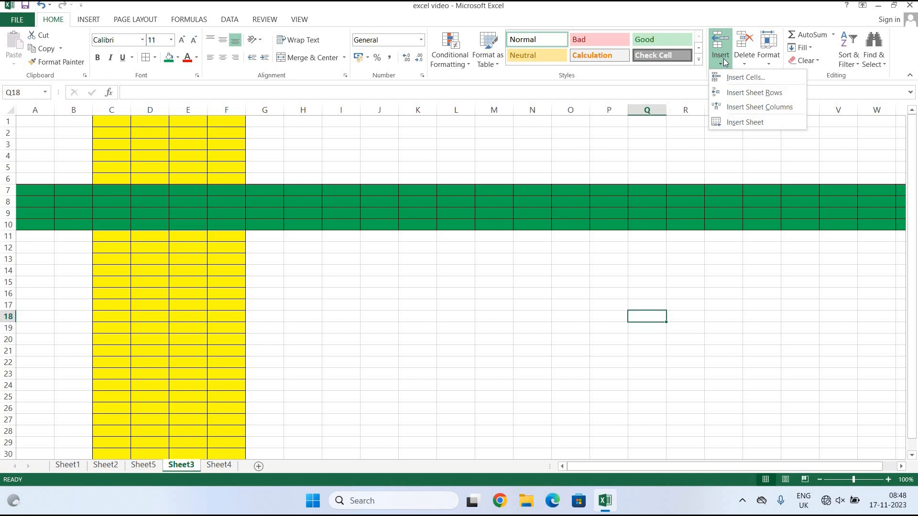
pyautogui.click(608, 410)
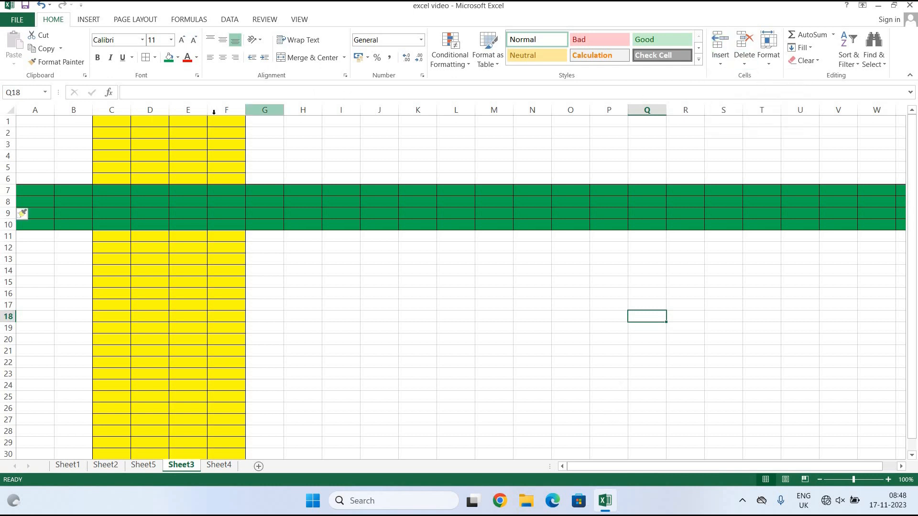
pyautogui.click(188, 104)
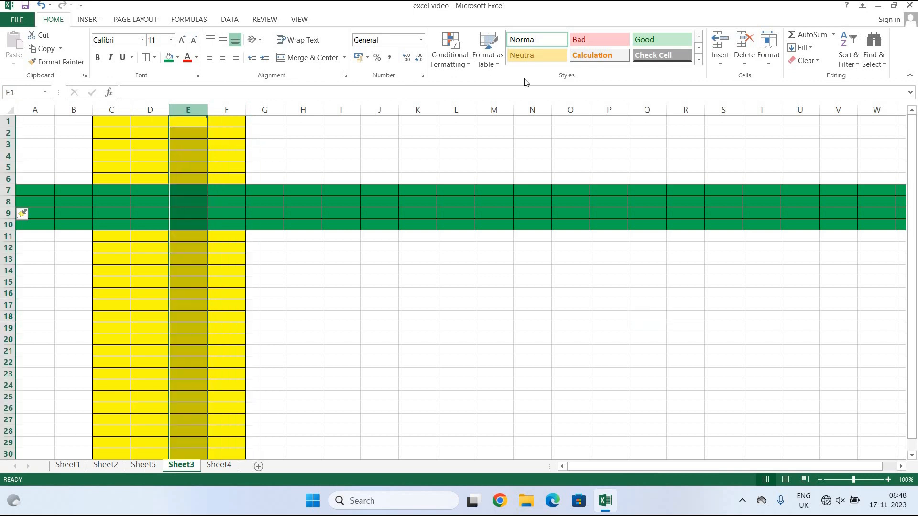
pyautogui.click(746, 64)
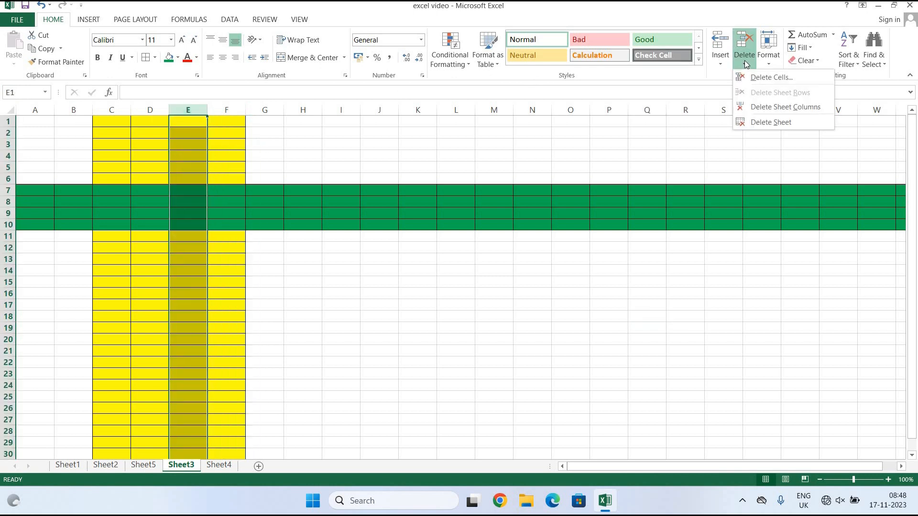
pyautogui.click(780, 107)
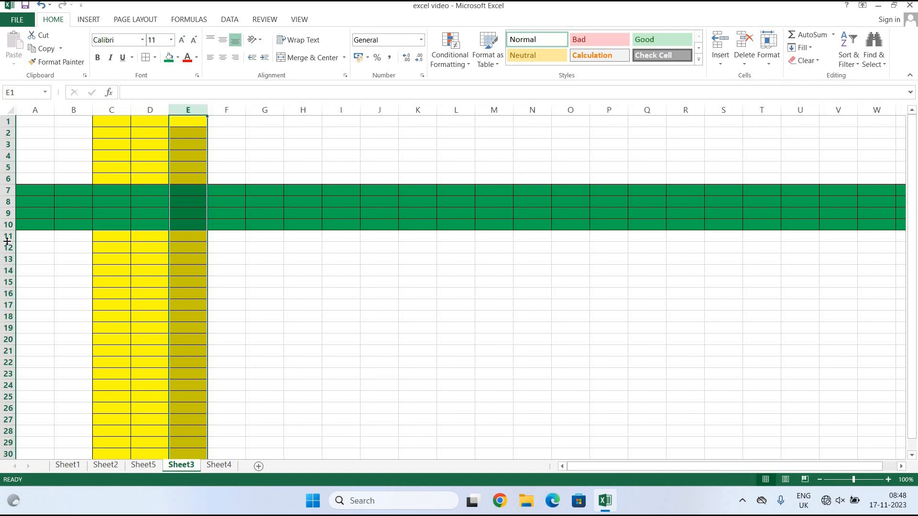
pyautogui.click(3, 213)
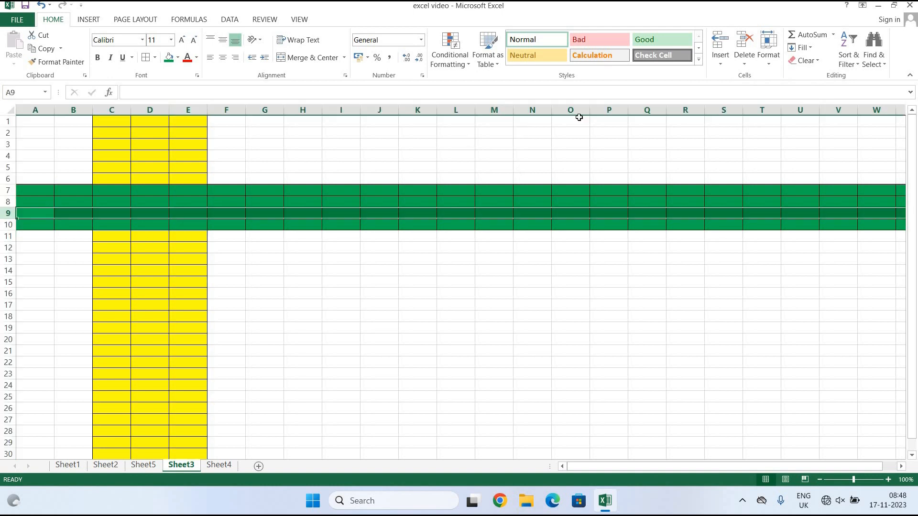
pyautogui.click(745, 62)
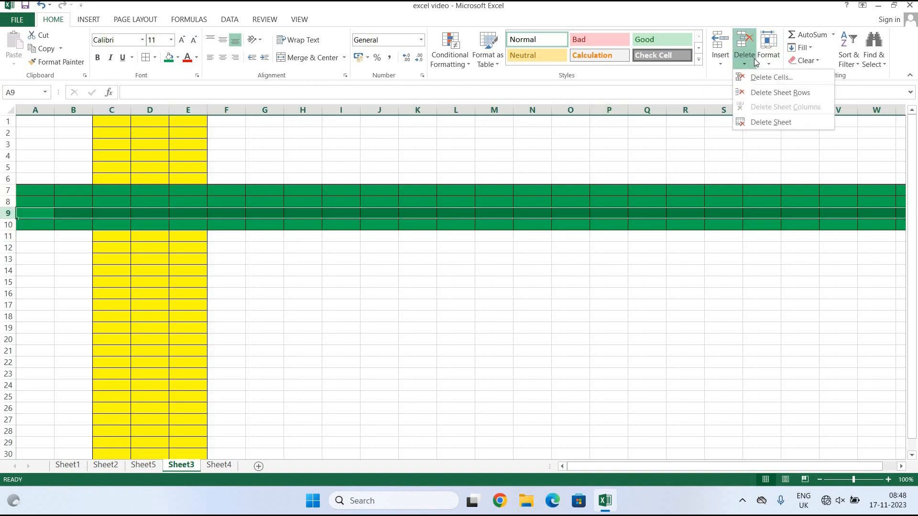
pyautogui.click(781, 93)
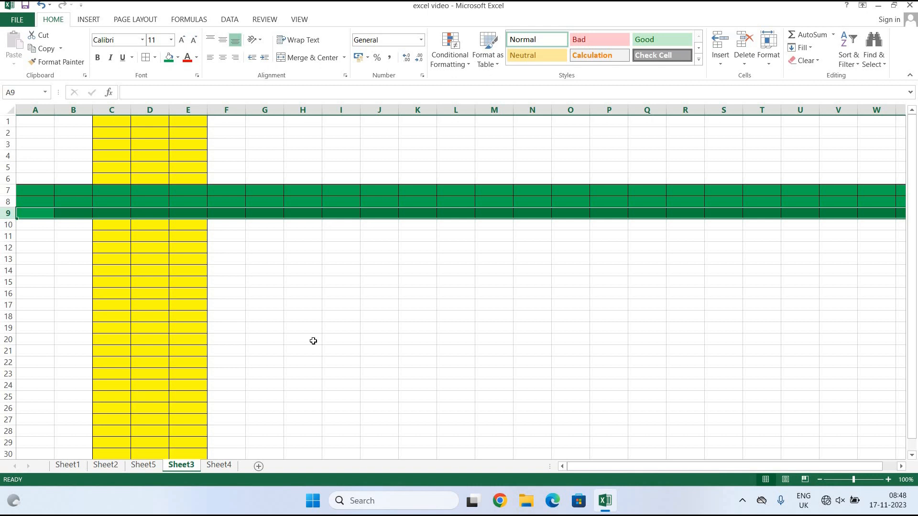
# Delete the blank Sheet5 worksheet.
pyautogui.click(144, 465)
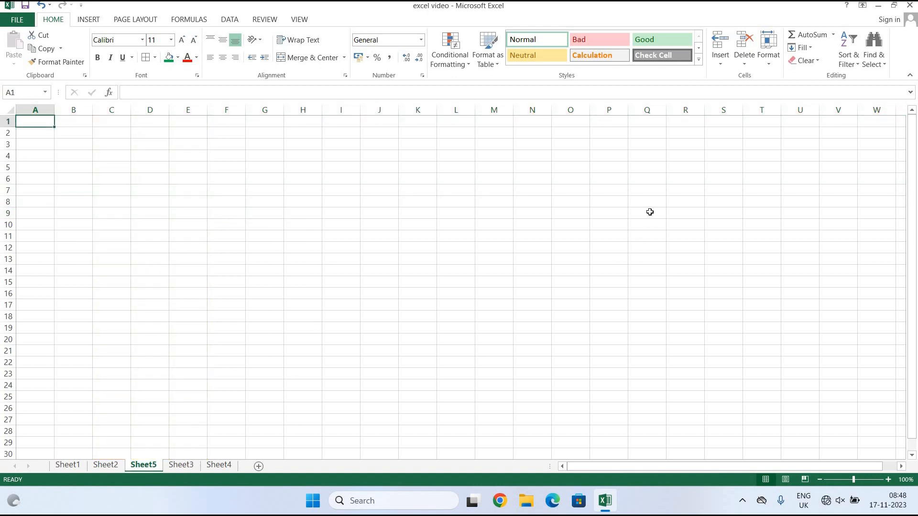
pyautogui.click(747, 63)
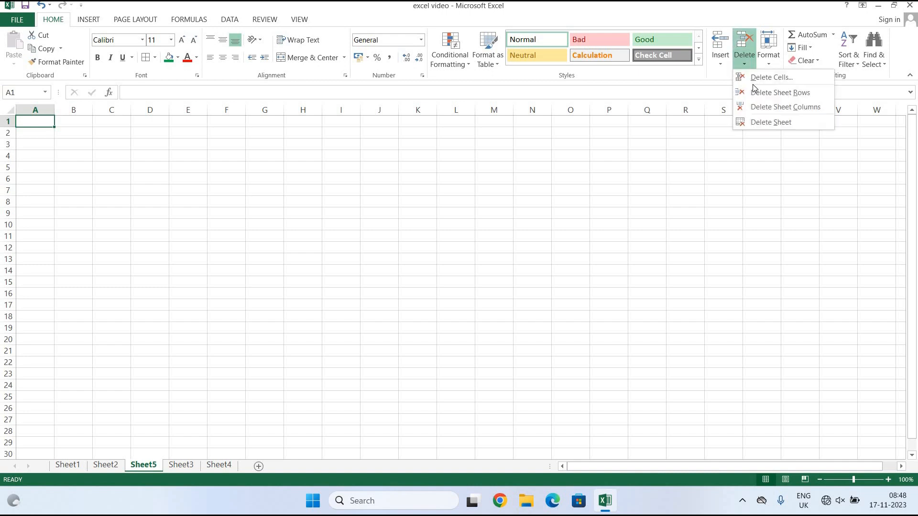
pyautogui.click(750, 123)
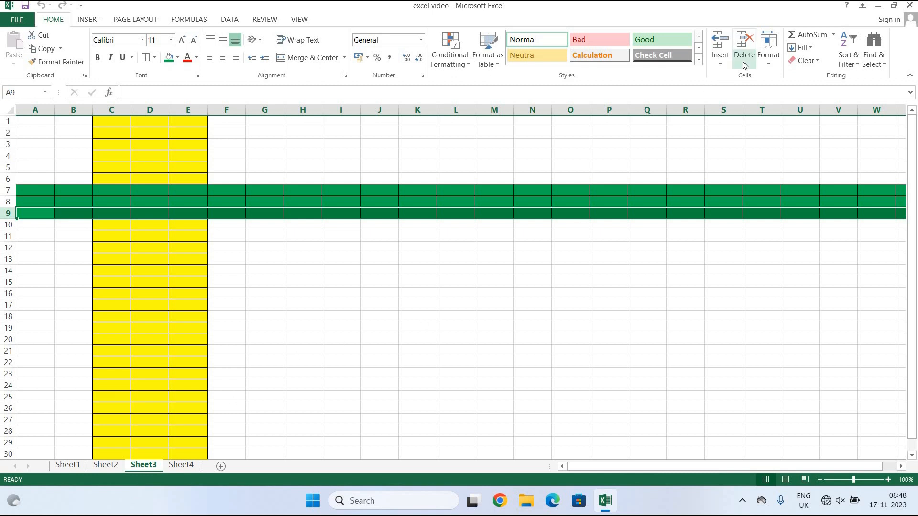
# Set the height of row 7 to 25 via Format > Row Height.
pyautogui.click(774, 58)
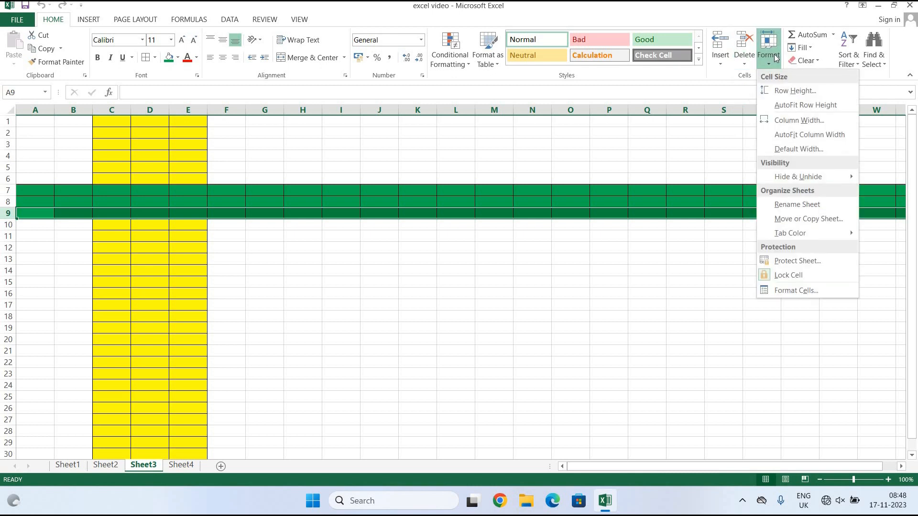
pyautogui.click(689, 182)
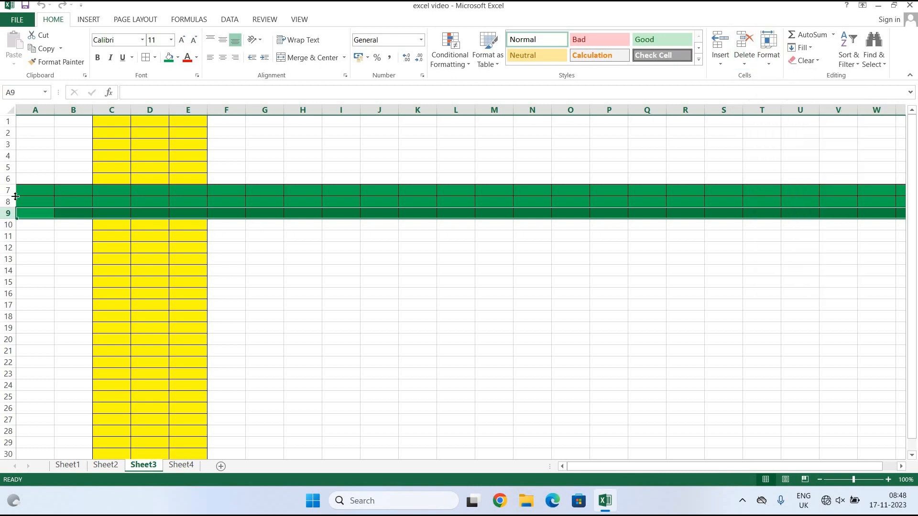
pyautogui.click(2, 190)
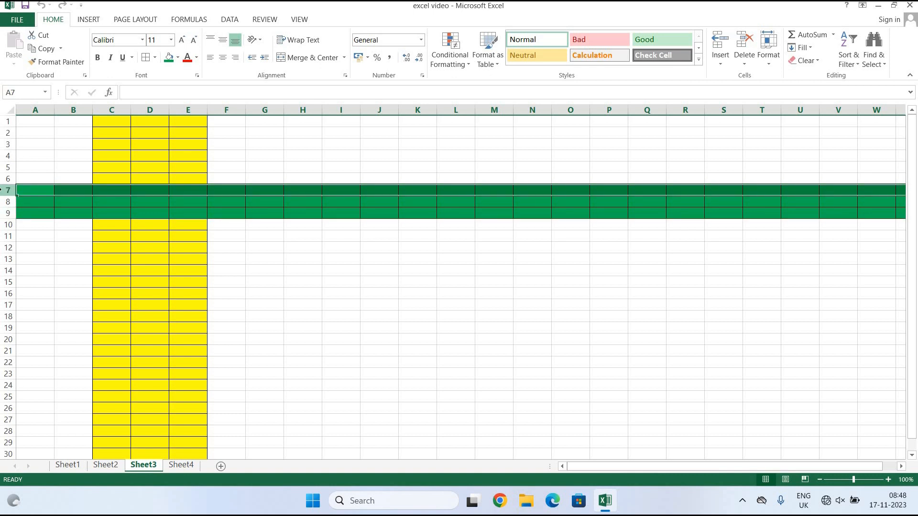
pyautogui.click(775, 61)
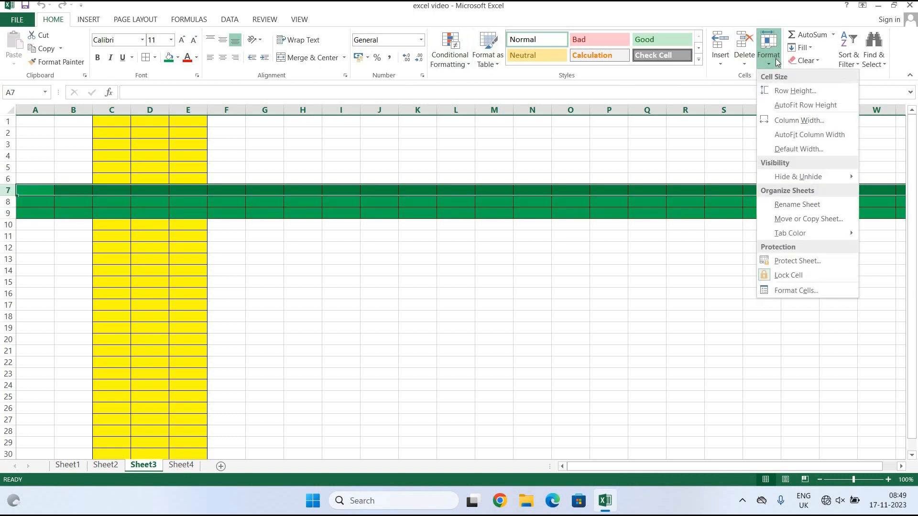
pyautogui.click(782, 92)
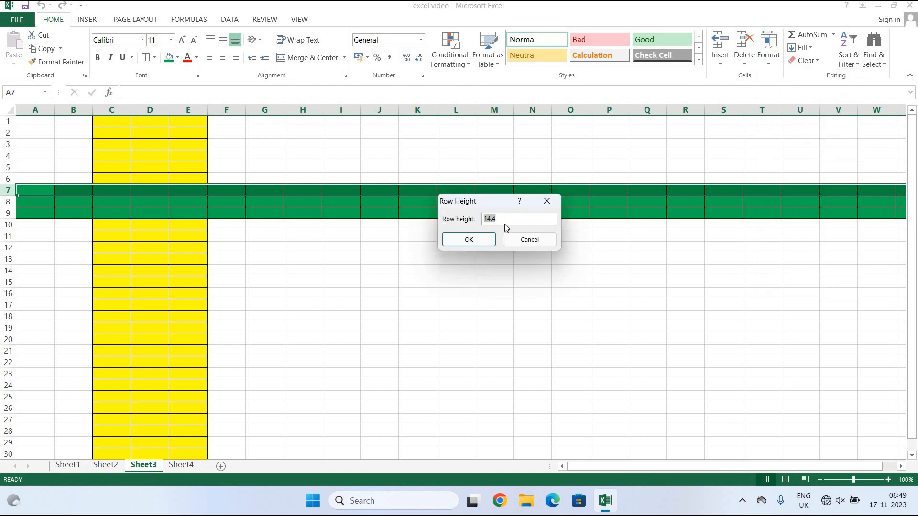
pyautogui.write('25')
pyautogui.click(476, 241)
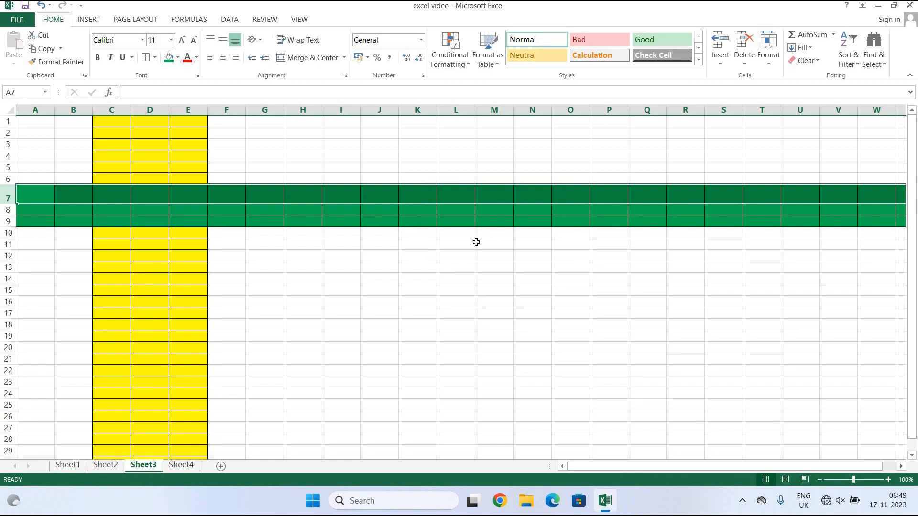
pyautogui.click(490, 347)
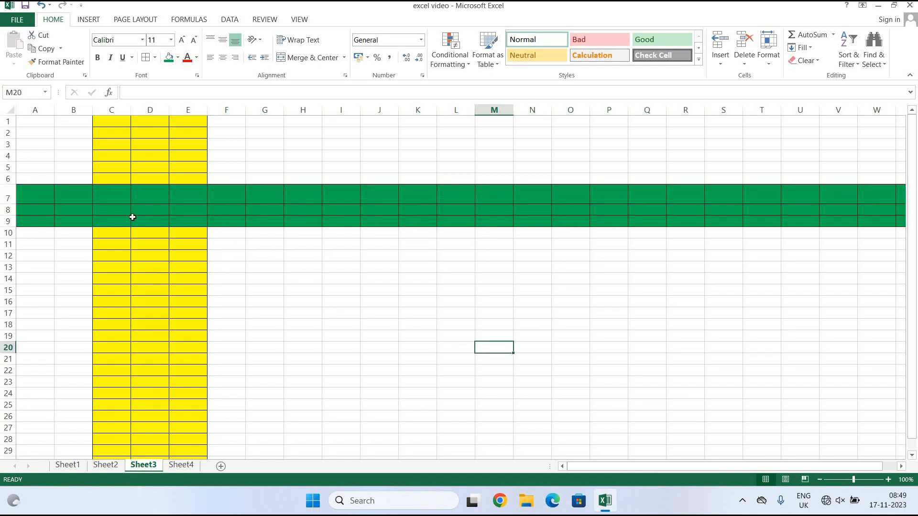
# Enter a short name in cell A8 and select its text.
pyautogui.click(42, 212)
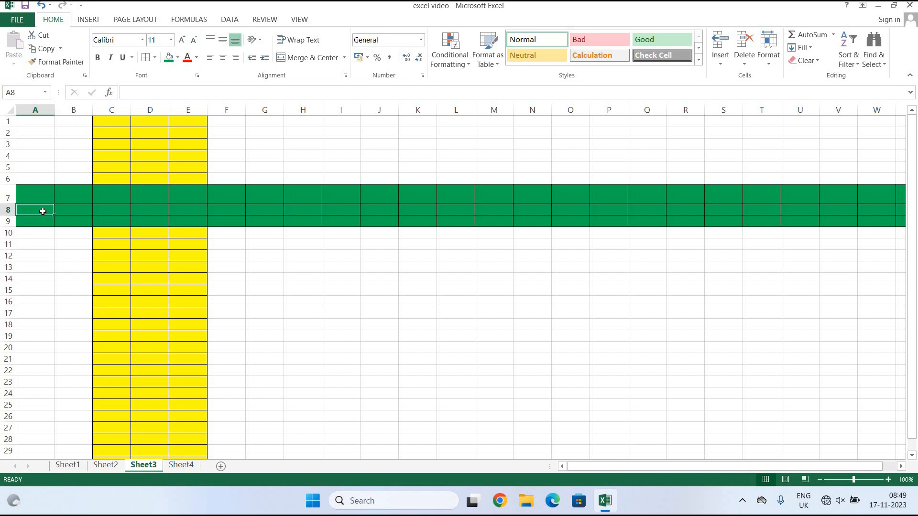
pyautogui.write('g')
pyautogui.press('BackSpace')
pyautogui.write('Ram')
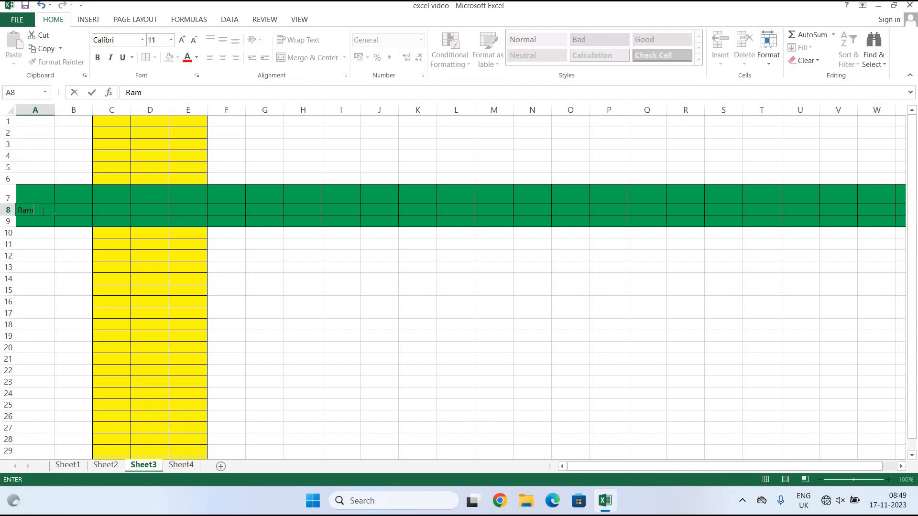
pyautogui.doubleClick(25, 210)
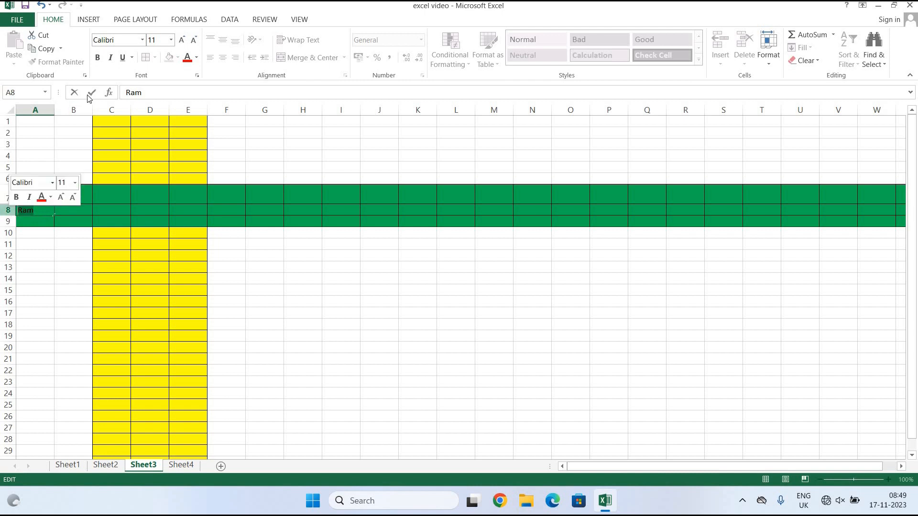
# Make the A8 name 48 point and drag rows 7–8 much taller.
pyautogui.click(170, 40)
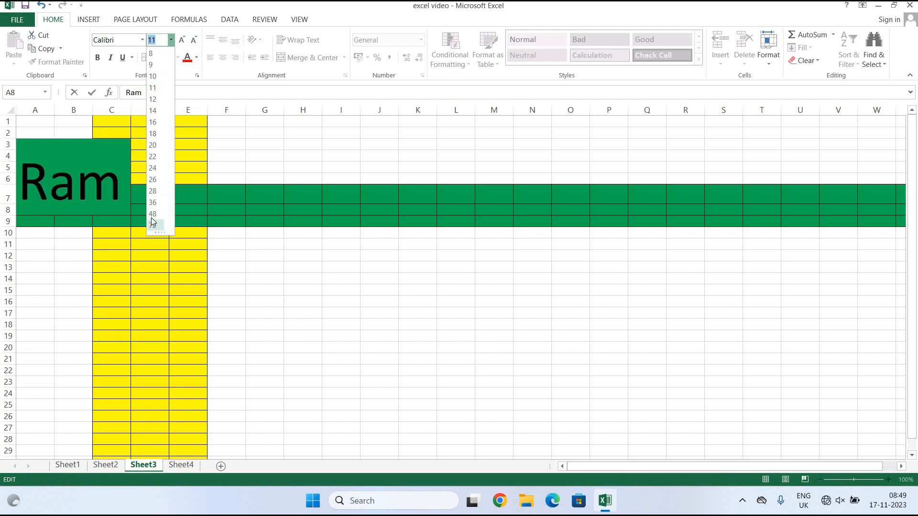
pyautogui.click(153, 213)
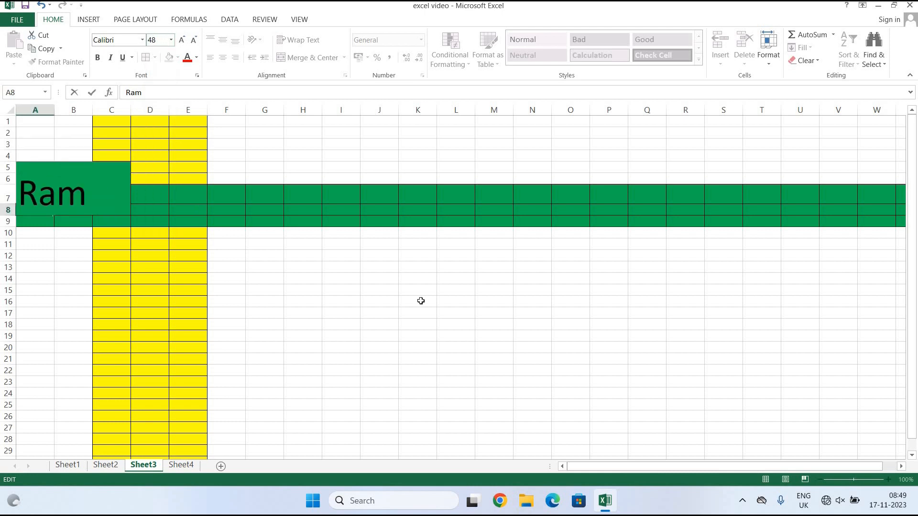
pyautogui.moveTo(461, 321); pyautogui.dragTo(440, 322)
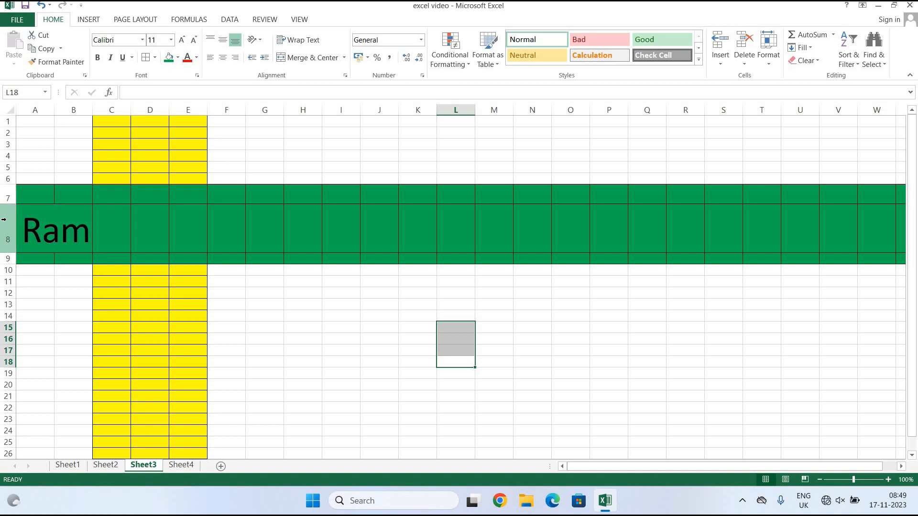
pyautogui.moveTo(12, 203); pyautogui.dragTo(12, 231)
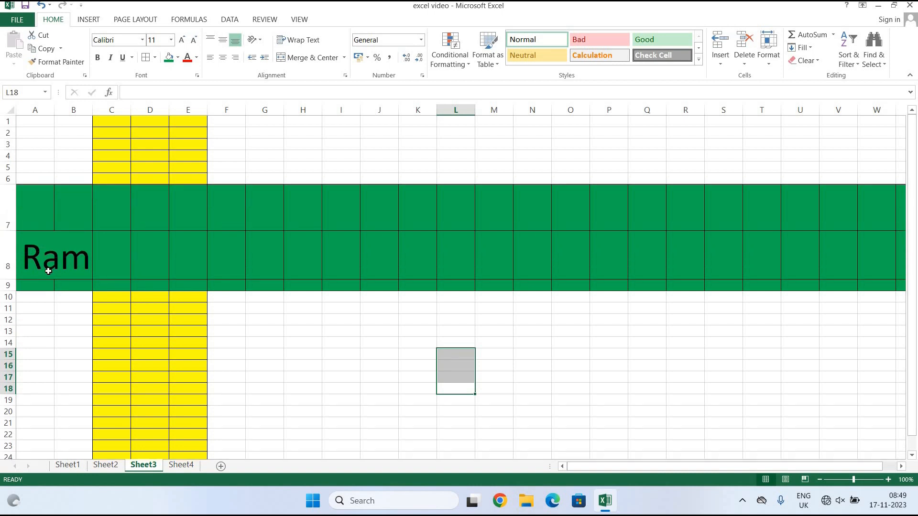
pyautogui.click(48, 271)
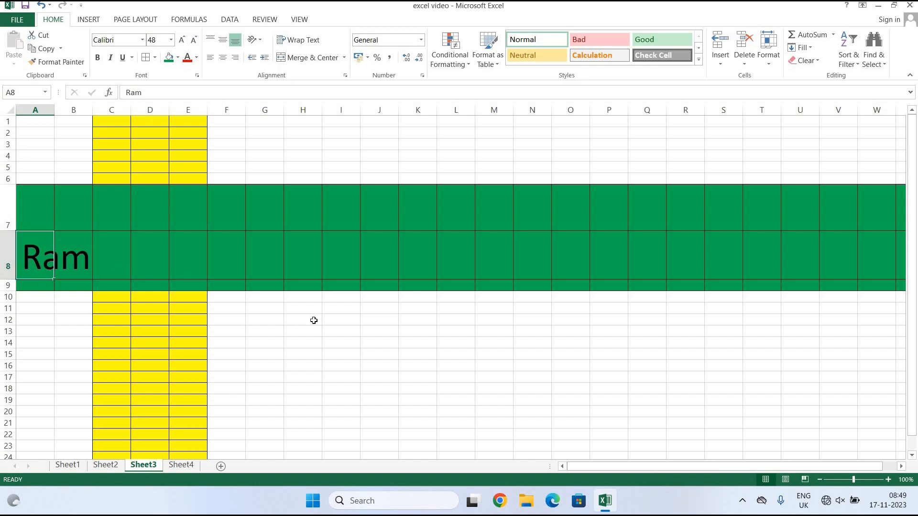
pyautogui.click(376, 332)
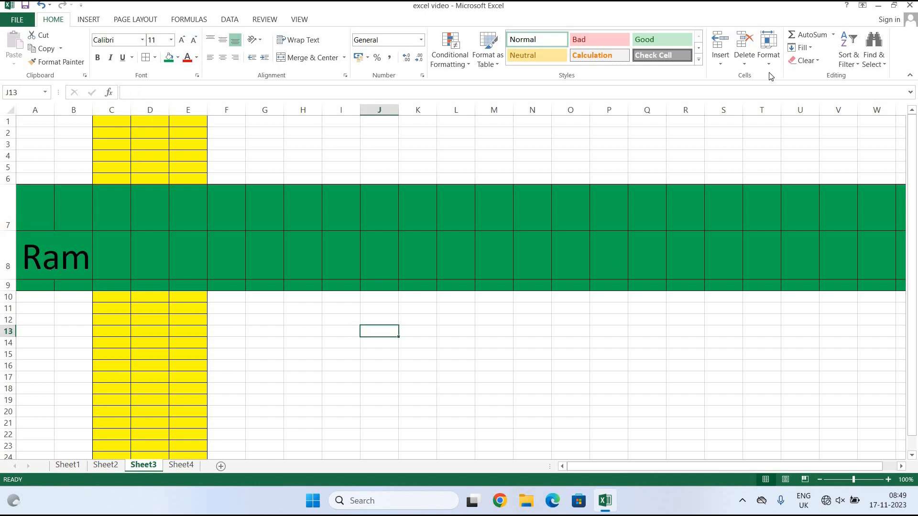
pyautogui.click(769, 57)
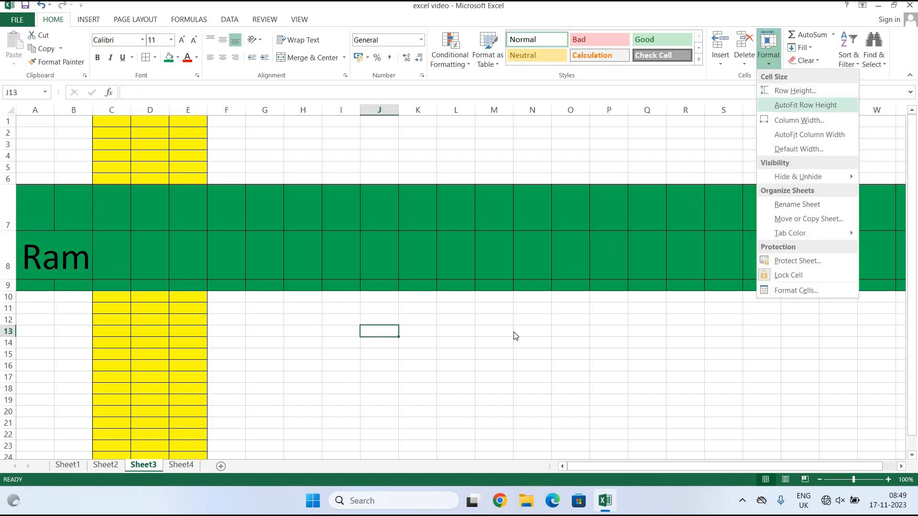
# Set row 8's height to 12.
pyautogui.click(14, 229)
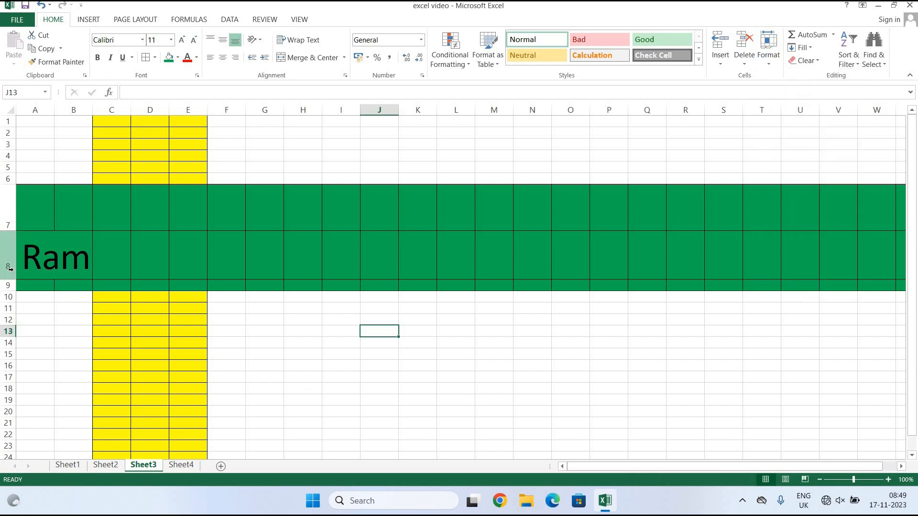
pyautogui.click(2, 260)
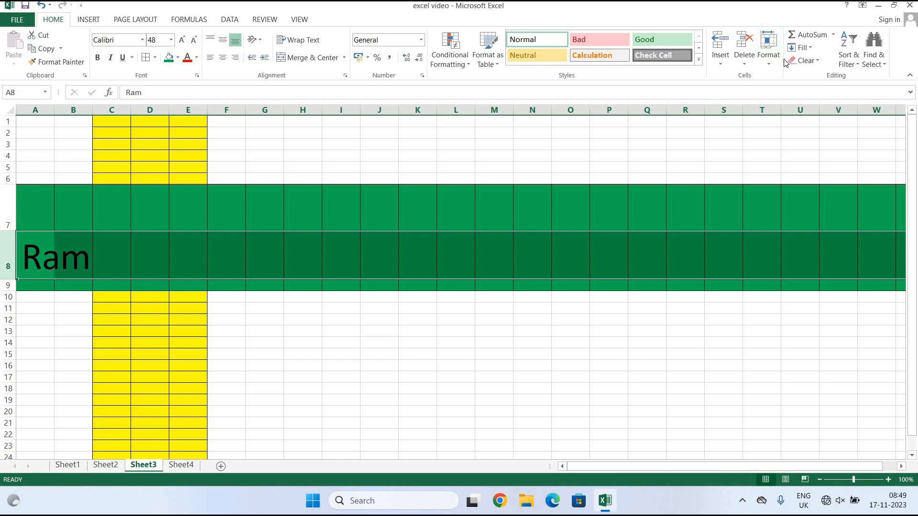
pyautogui.click(768, 47)
pyautogui.click(787, 90)
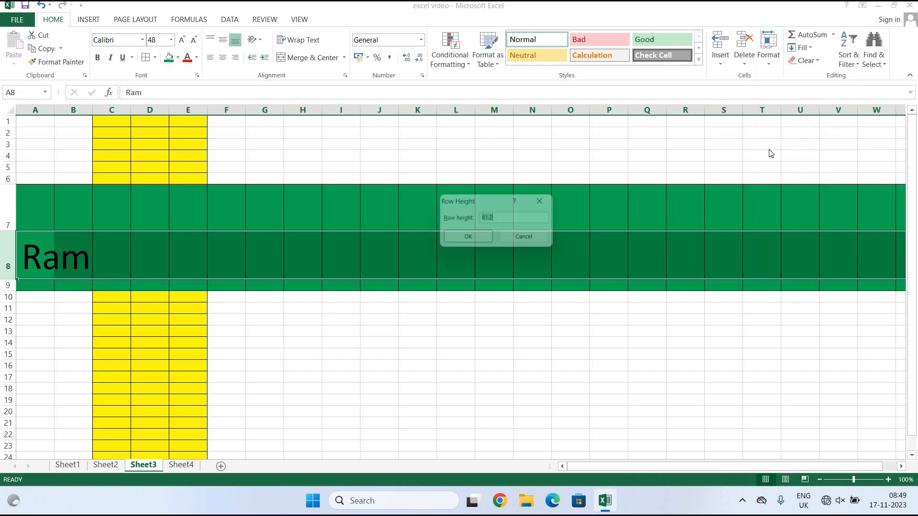
pyautogui.write('12')
pyautogui.press('Return')
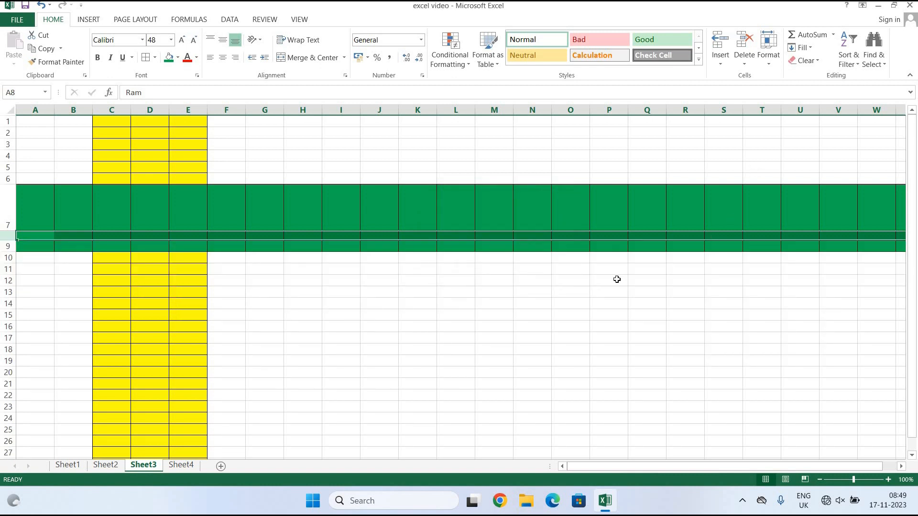
pyautogui.click(482, 302)
# AutoFit row 8's height to its 48-point content.
pyautogui.click(9, 234)
pyautogui.click(768, 53)
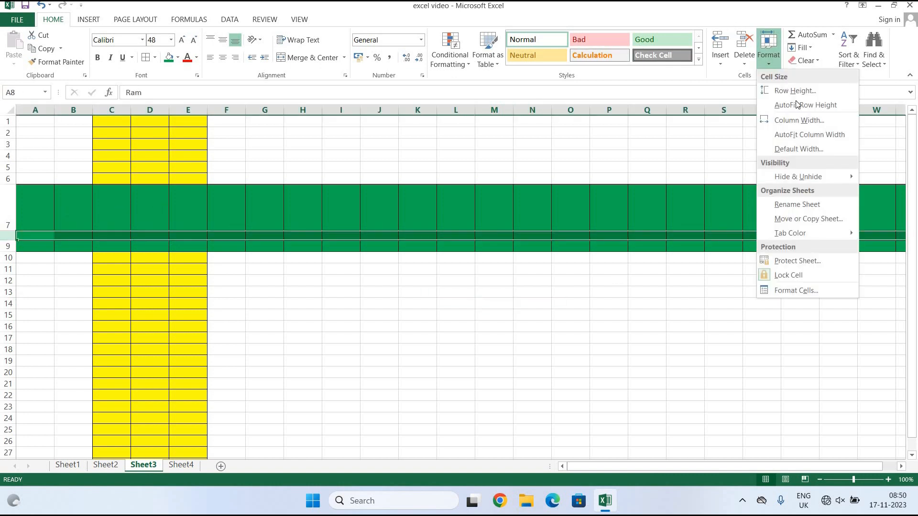
pyautogui.click(796, 105)
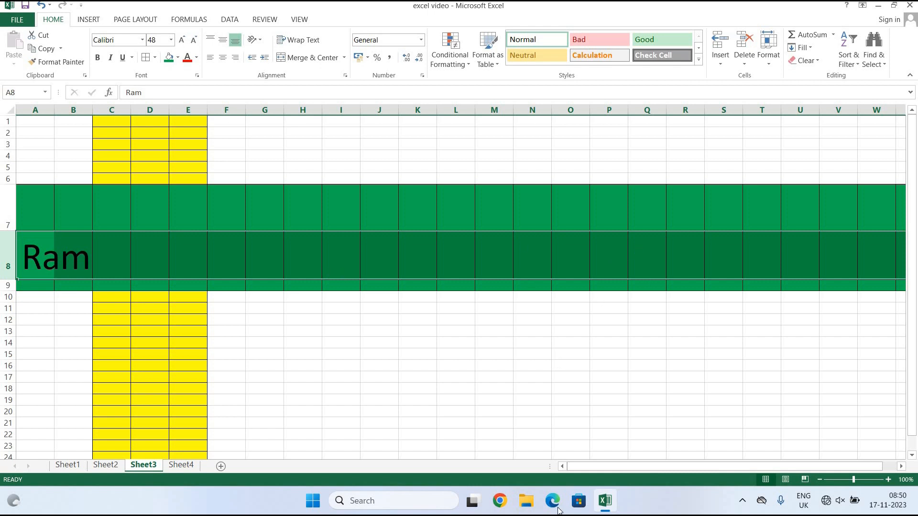
# Type three first names down D1, D2 and D3, then select column D.
pyautogui.click(141, 124)
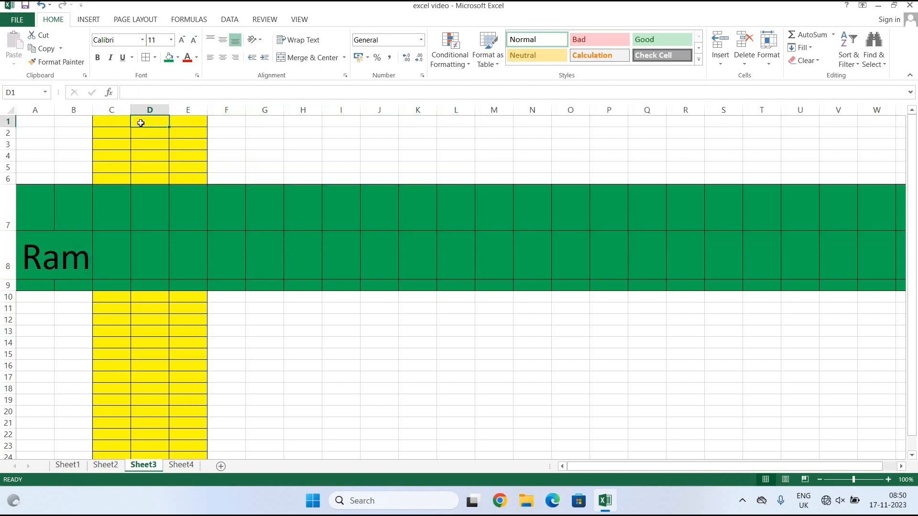
pyautogui.write('i')
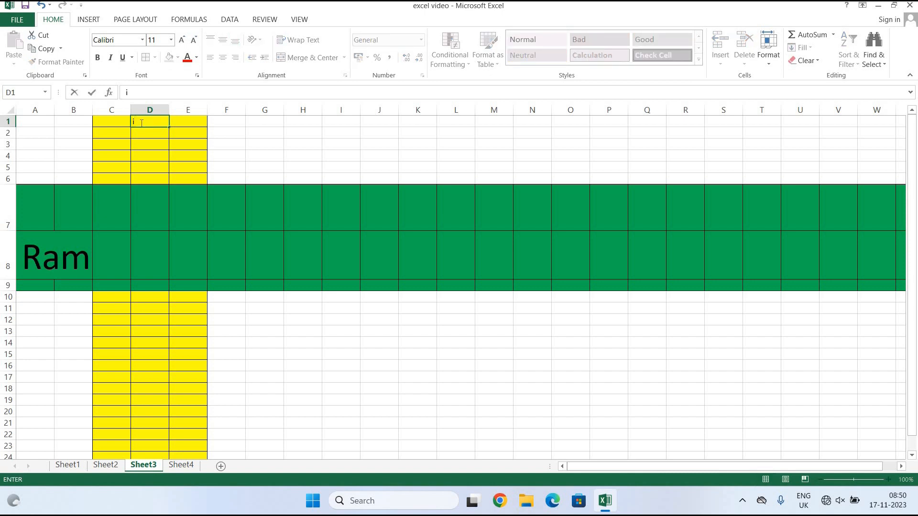
pyautogui.write('Ram')
pyautogui.press('Return')
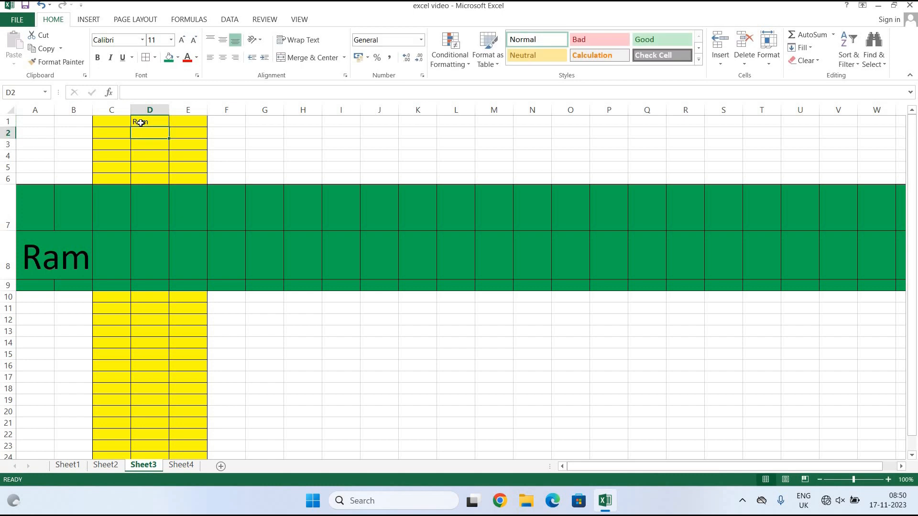
pyautogui.write('moham')
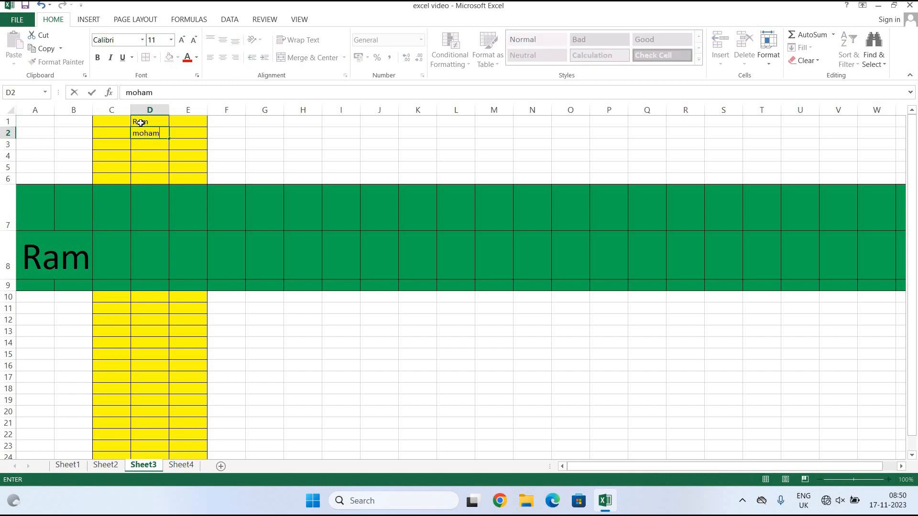
pyautogui.press('BackSpace')
pyautogui.write('n')
pyautogui.press('Return')
pyautogui.write('soni')
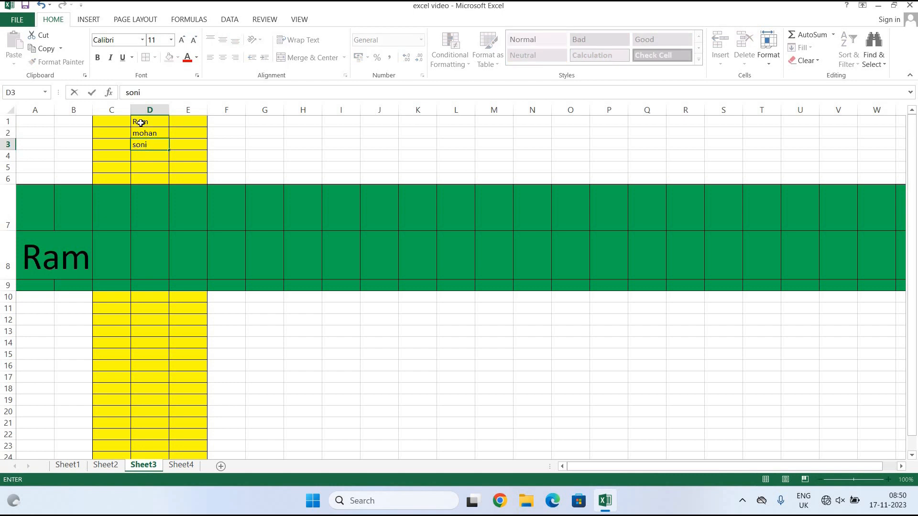
pyautogui.press('Return')
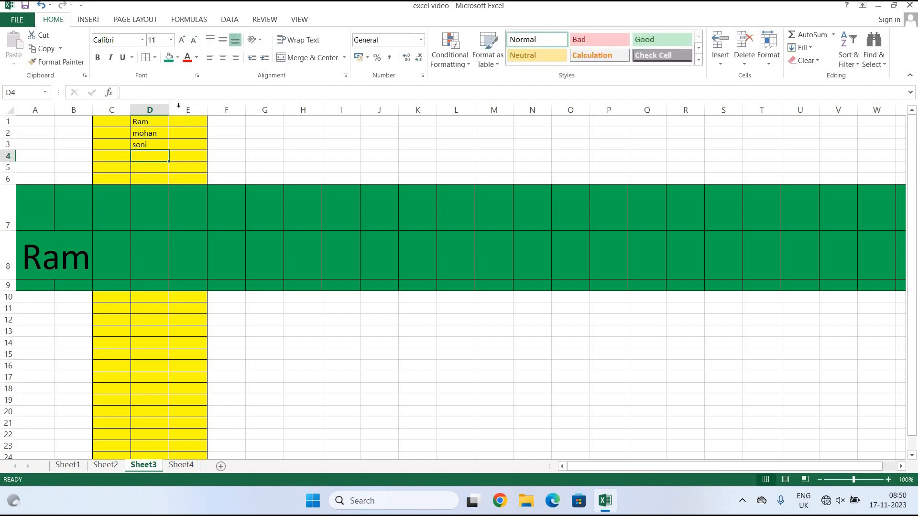
pyautogui.click(150, 109)
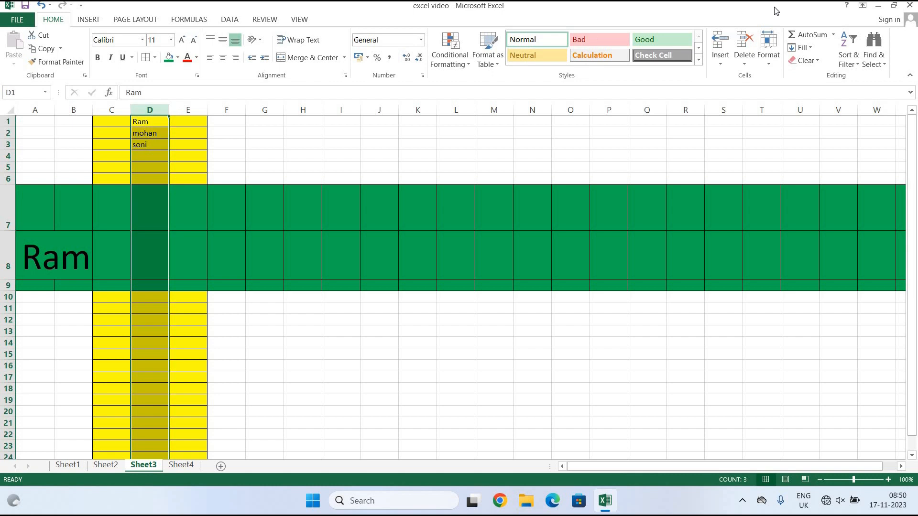
# Set column D's width to 4.
pyautogui.click(769, 53)
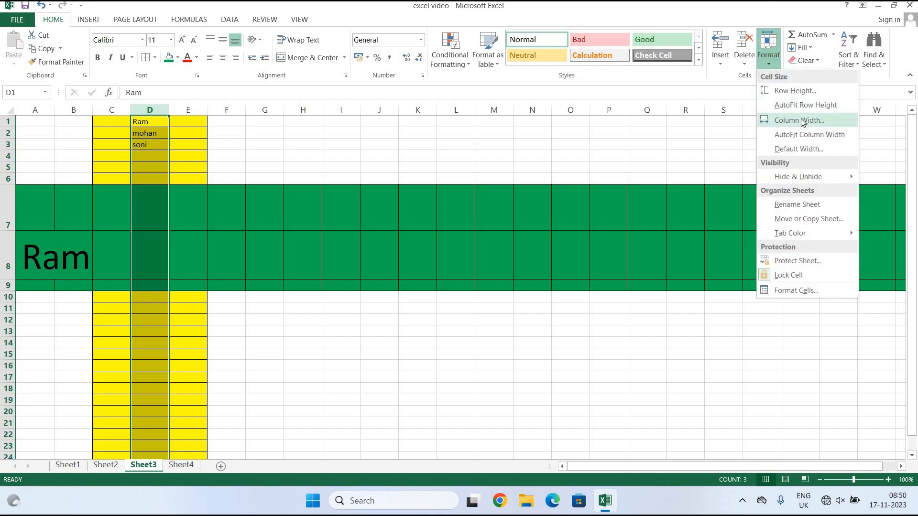
pyautogui.click(801, 120)
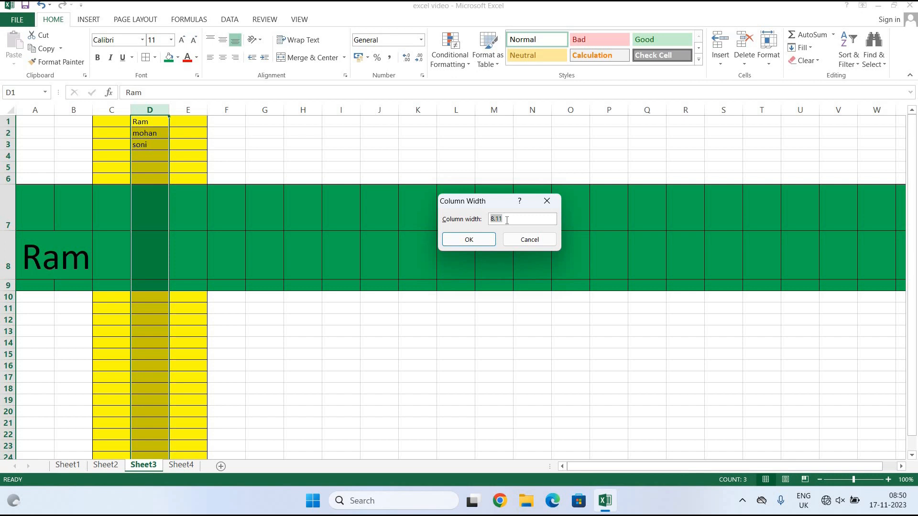
pyautogui.write('4')
pyautogui.click(471, 242)
pyautogui.click(399, 244)
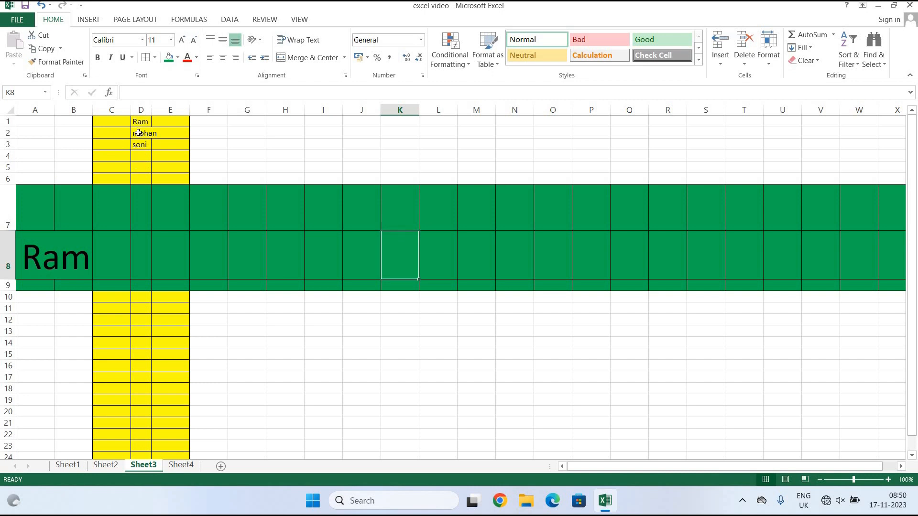
# AutoFit column D so it fits its names exactly.
pyautogui.click(141, 108)
pyautogui.click(769, 54)
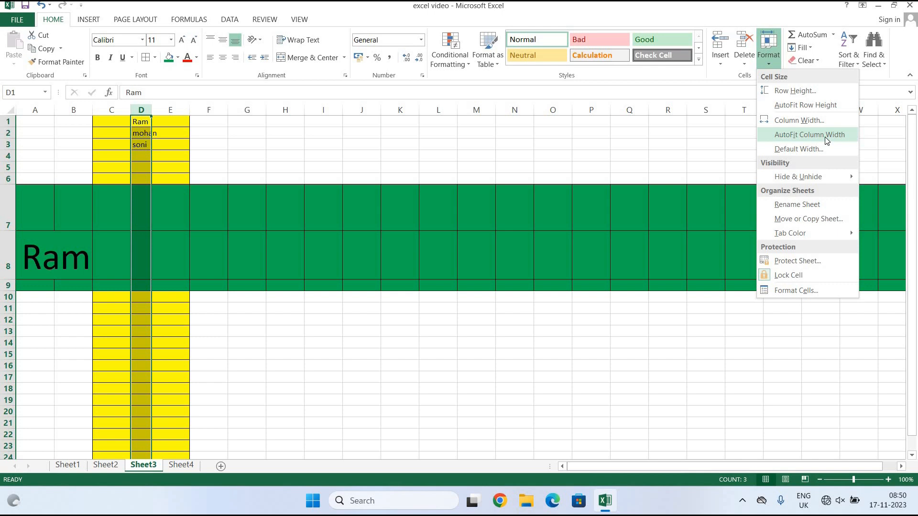
pyautogui.click(826, 135)
pyautogui.moveTo(656, 250); pyautogui.dragTo(635, 251)
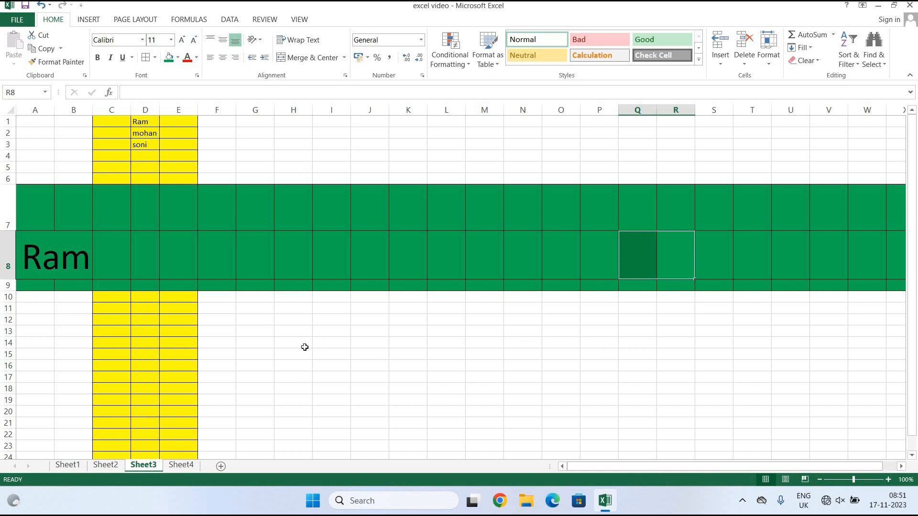
pyautogui.click(112, 111)
# Hide the yellow columns C to E.
pyautogui.moveTo(112, 111); pyautogui.dragTo(164, 112)
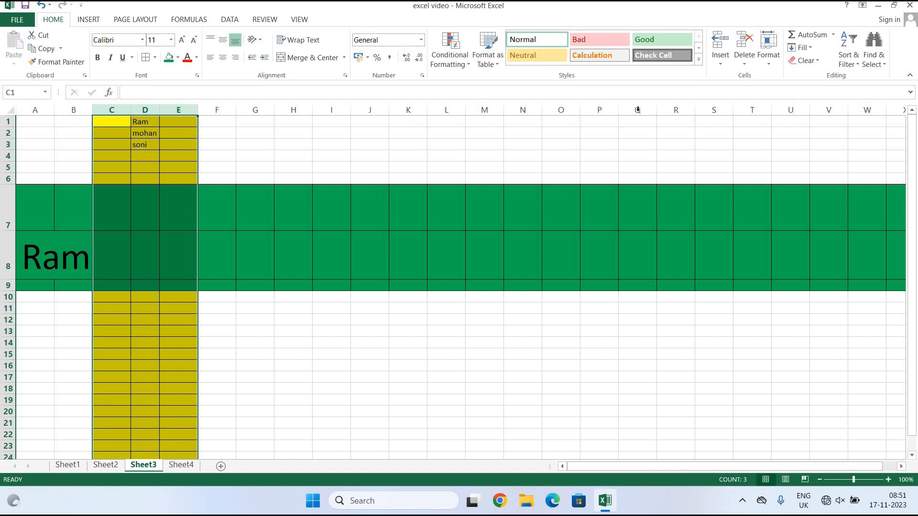
pyautogui.click(775, 63)
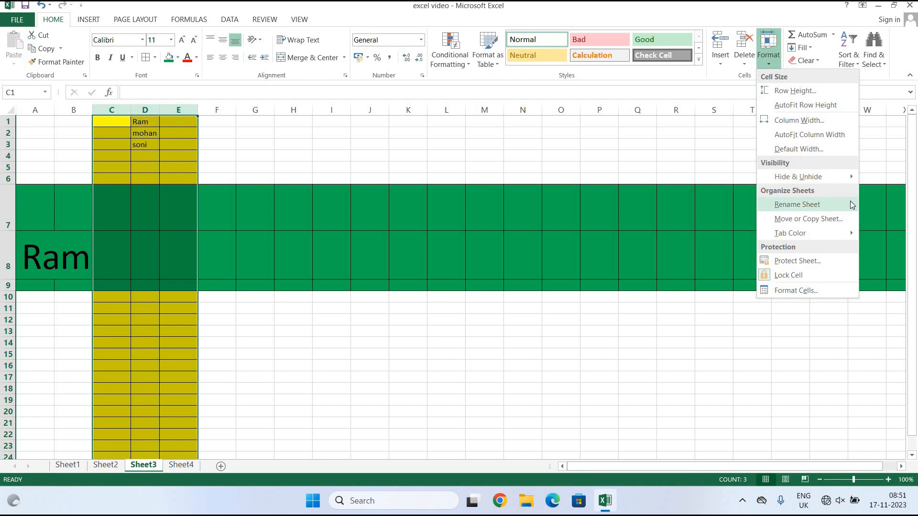
pyautogui.moveTo(847, 176)
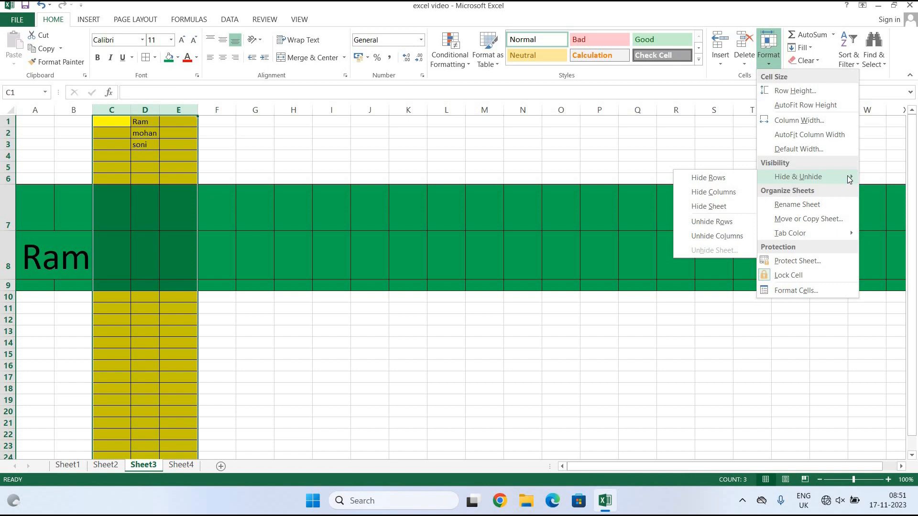
pyautogui.click(722, 197)
pyautogui.click(519, 422)
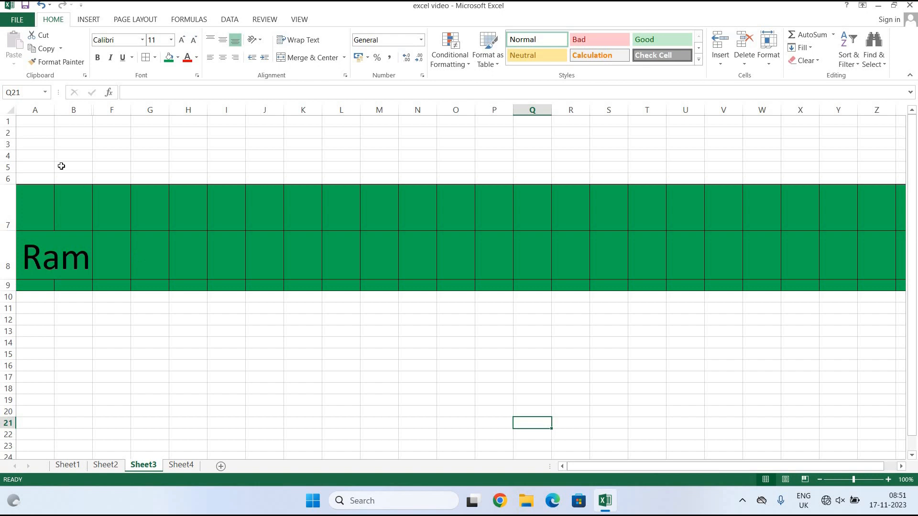
# Unhide columns C to E from a B–F selection, then select rows 7 to 9.
pyautogui.moveTo(73, 110); pyautogui.dragTo(101, 111)
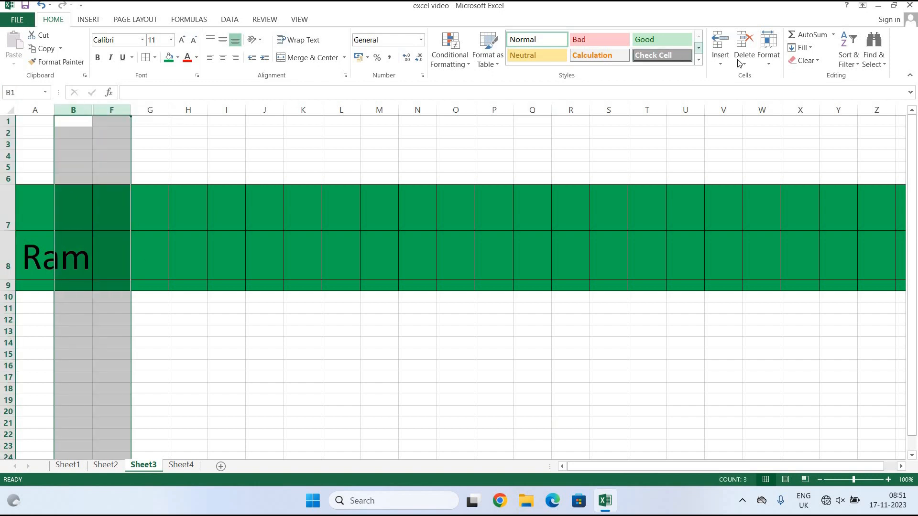
pyautogui.click(768, 48)
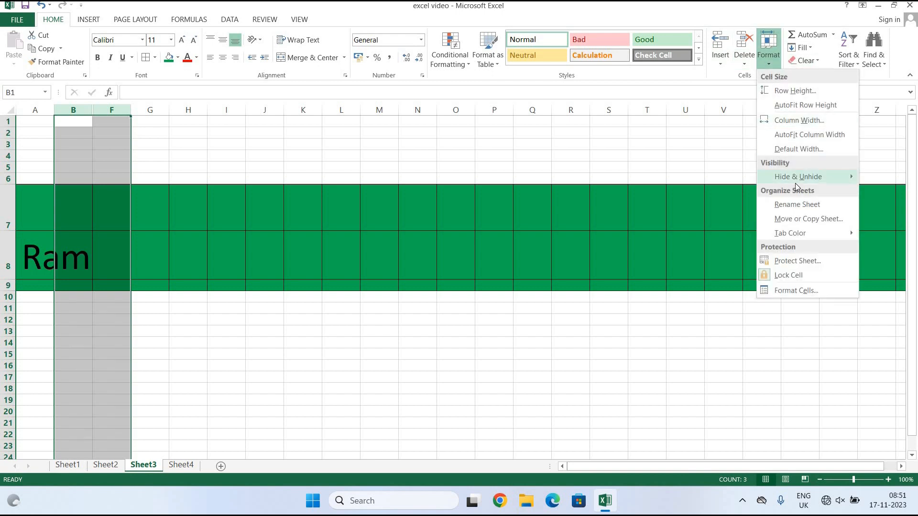
pyautogui.moveTo(795, 182)
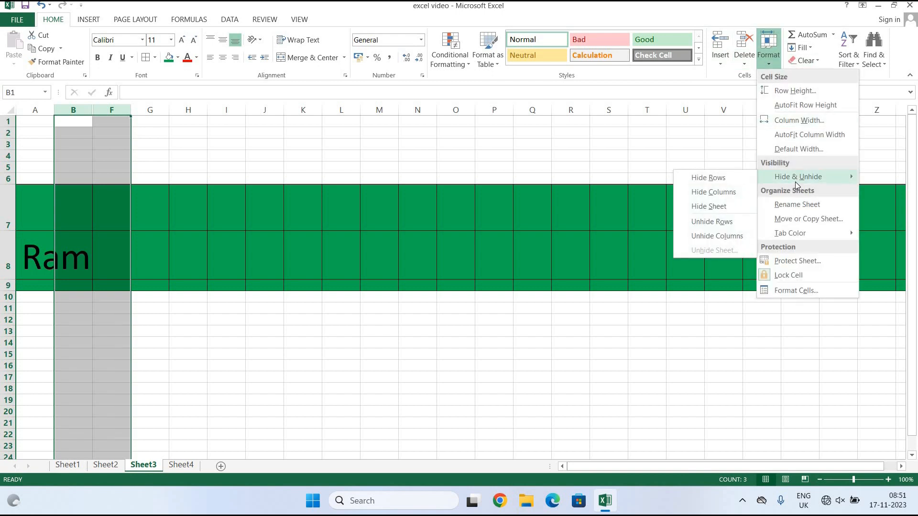
pyautogui.click(744, 233)
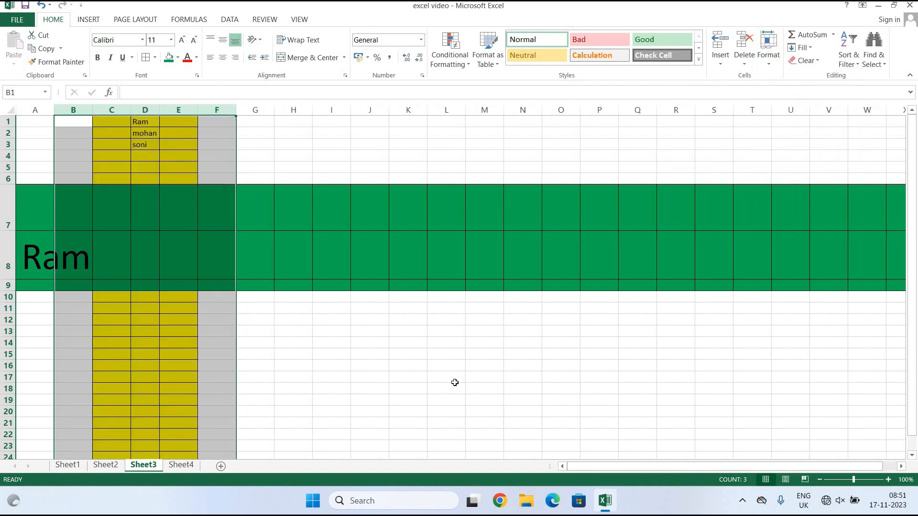
pyautogui.click(454, 380)
pyautogui.moveTo(6, 205); pyautogui.dragTo(2, 287)
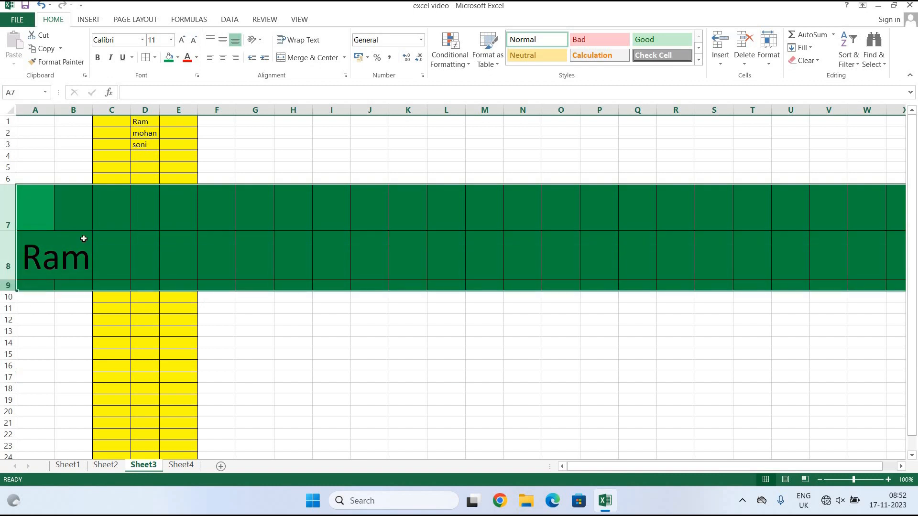
# Hide the green rows 7 to 9.
pyautogui.click(767, 62)
pyautogui.moveTo(823, 178)
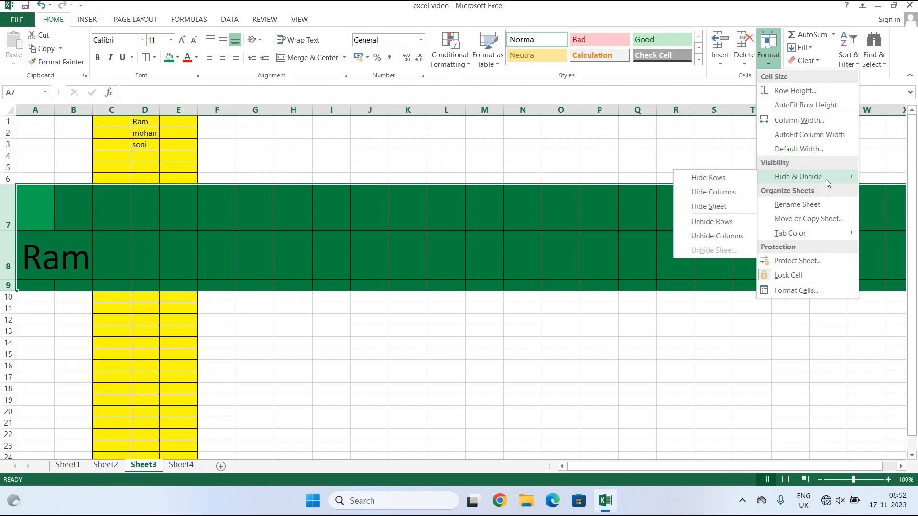
pyautogui.click(716, 177)
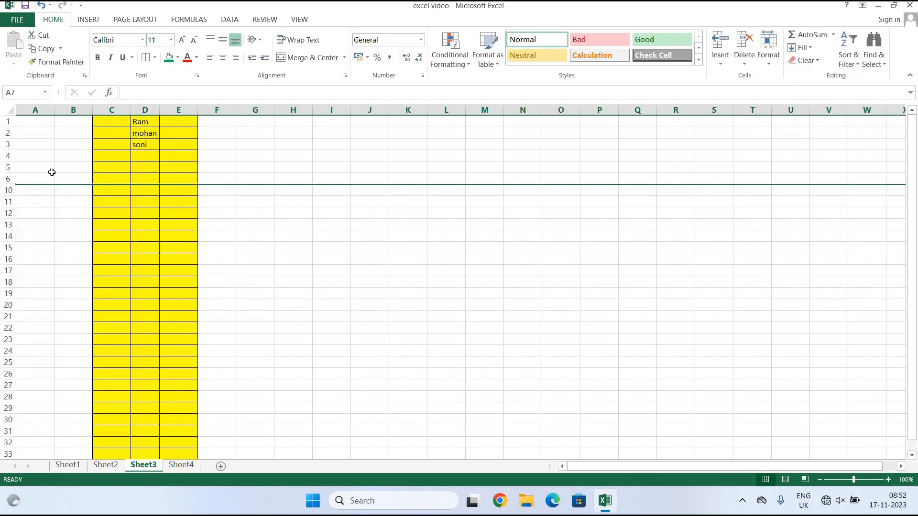
# Unhide rows 7 to 9 using a rows 6–10 selection.
pyautogui.moveTo(5, 179); pyautogui.dragTo(6, 190)
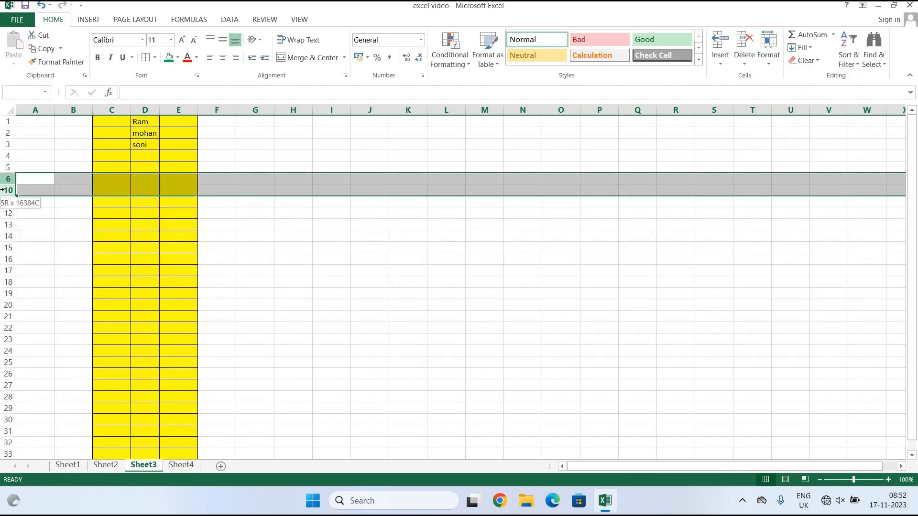
pyautogui.click(768, 45)
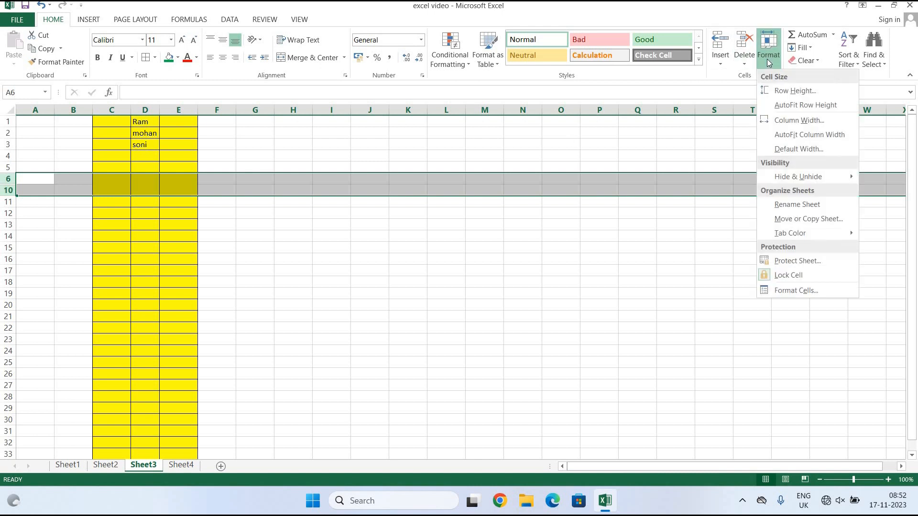
pyautogui.moveTo(805, 184)
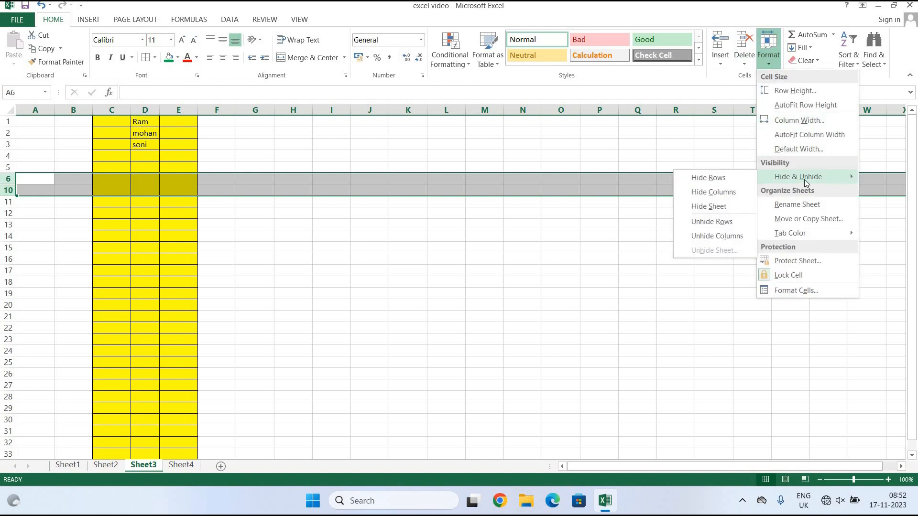
pyautogui.click(714, 222)
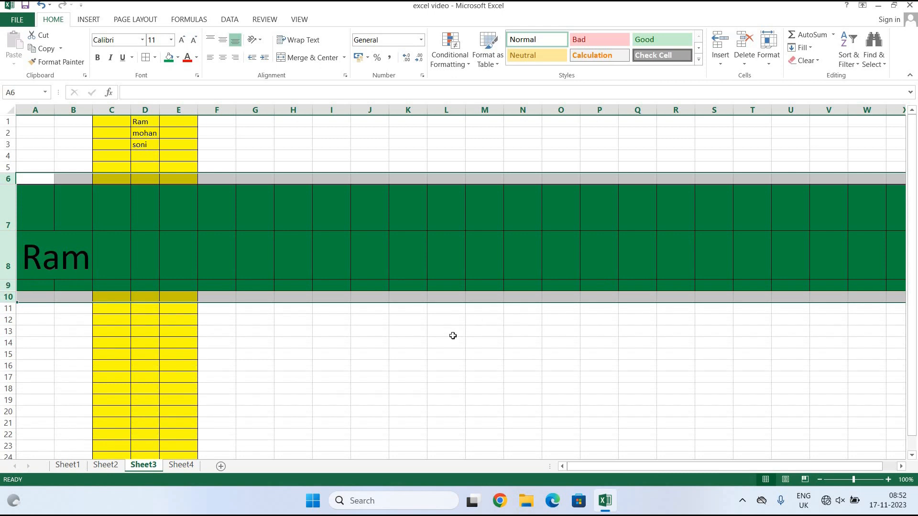
pyautogui.click(437, 384)
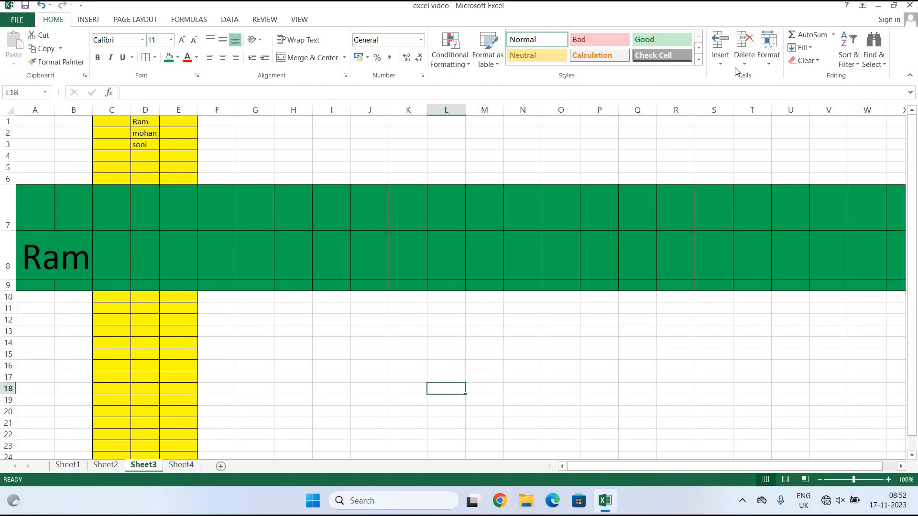
pyautogui.click(770, 58)
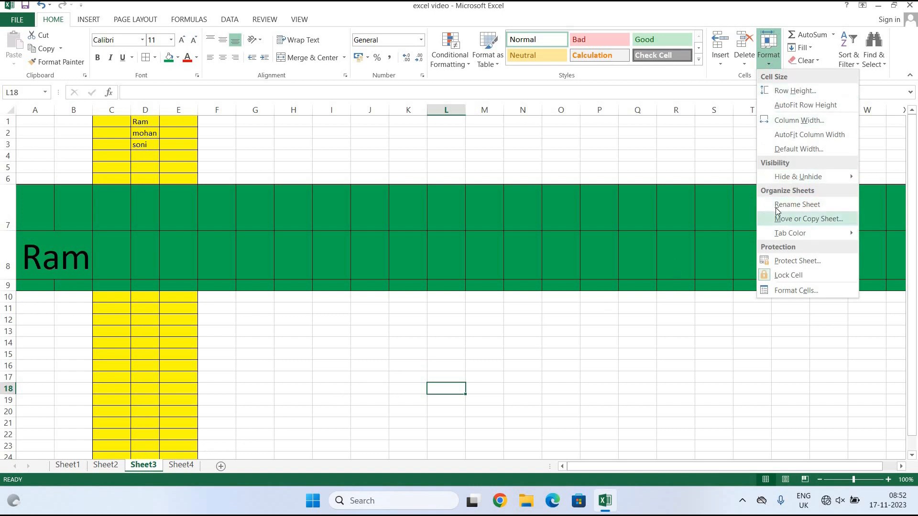
# Replace the Sheet3 tab name with 'Ram 3' using Rename Sheet.
pyautogui.click(803, 204)
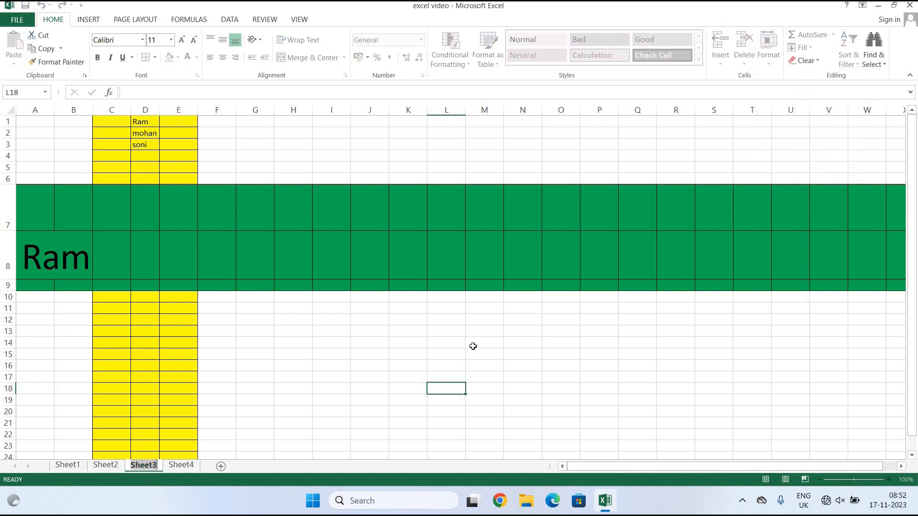
pyautogui.press('BackSpace')
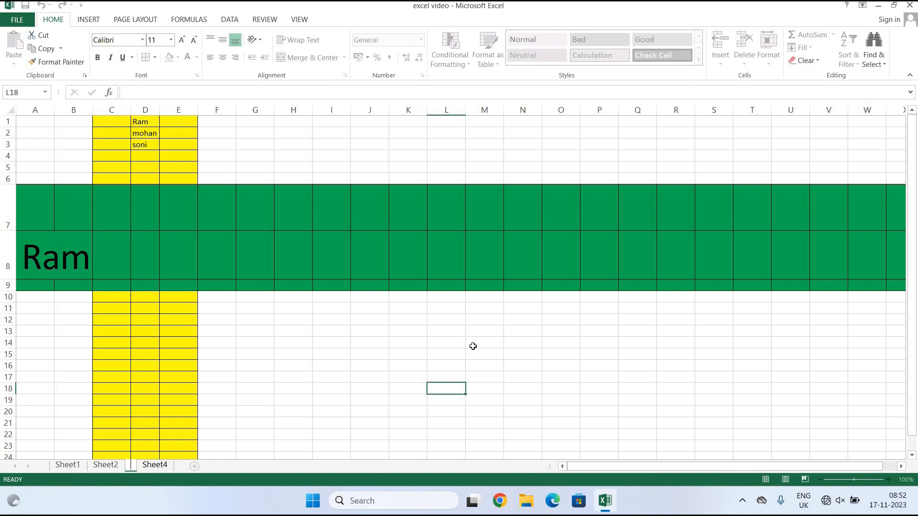
pyautogui.write('Ram')
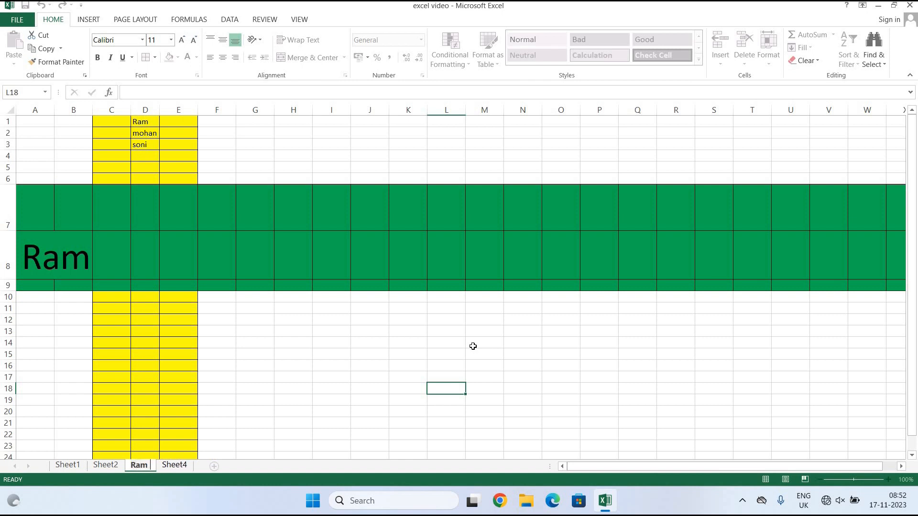
pyautogui.write(' 3')
pyautogui.click(362, 386)
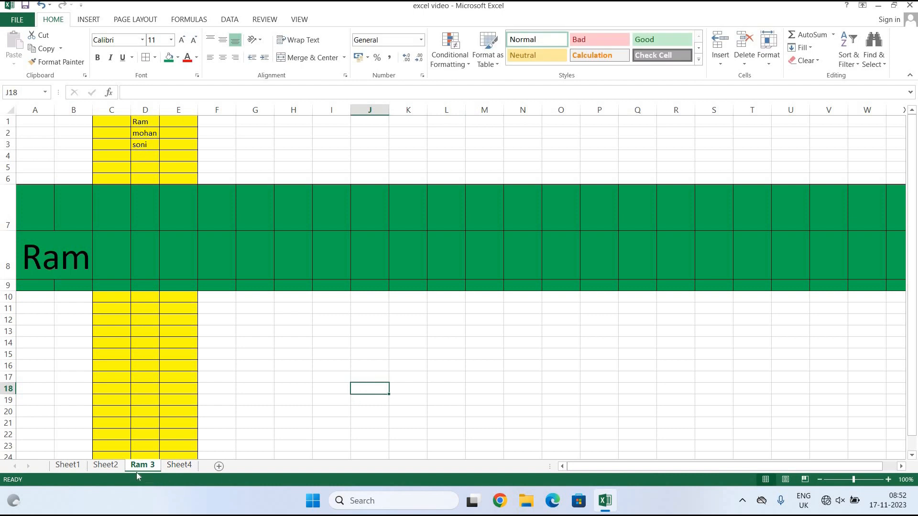
pyautogui.click(767, 63)
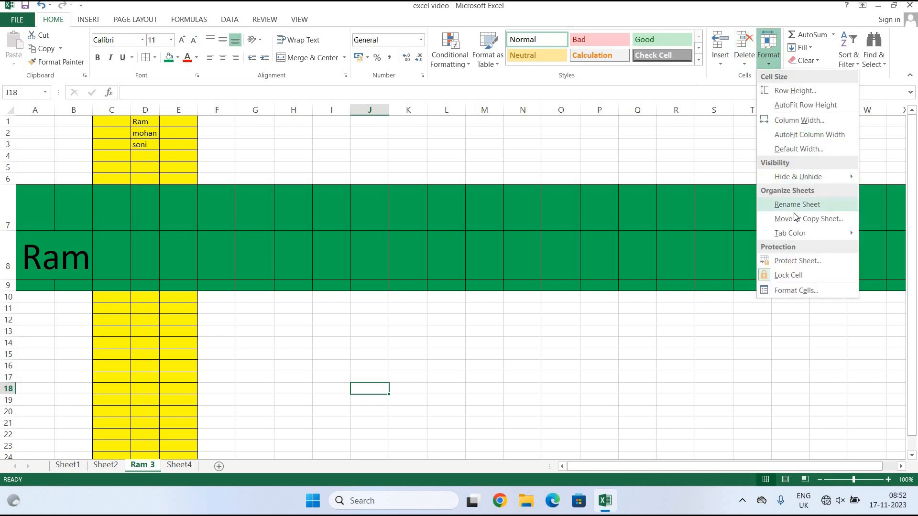
# Move the Ram 3 sheet to (move to end) after Sheet4, then return to Sheet1.
pyautogui.click(796, 219)
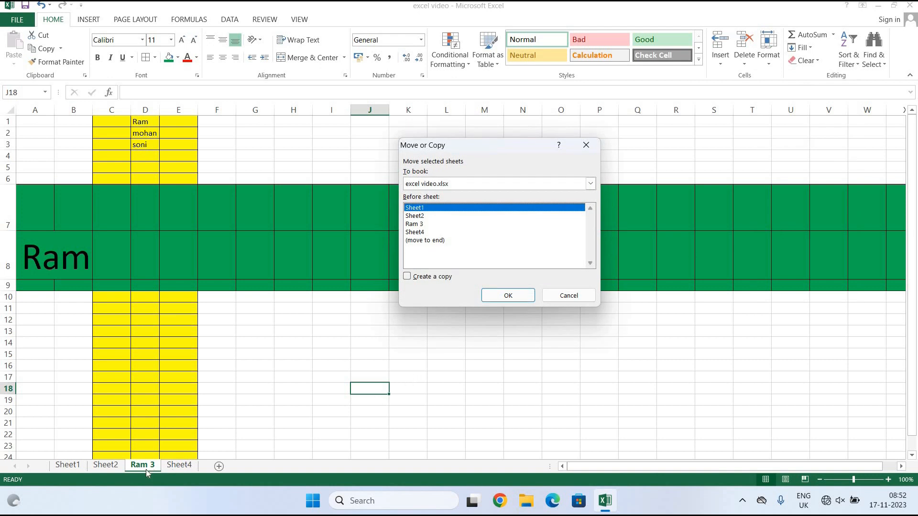
pyautogui.click(419, 240)
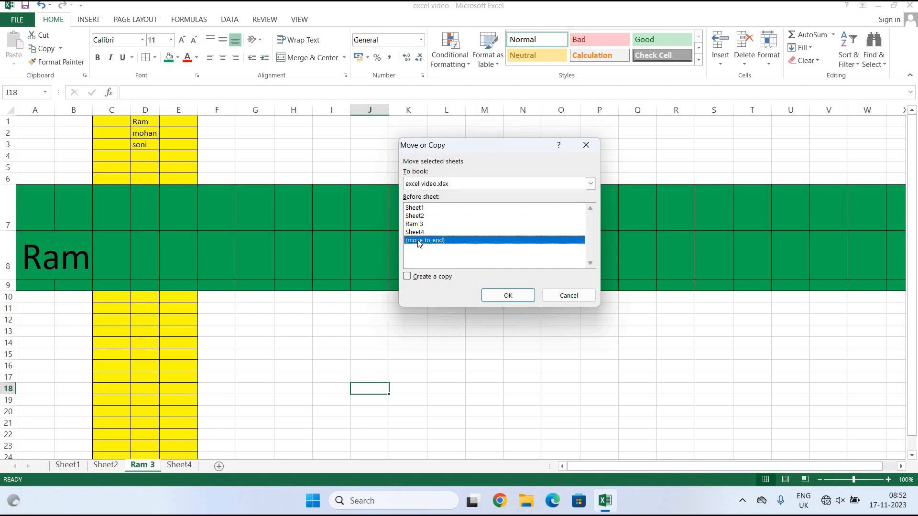
pyautogui.click(509, 296)
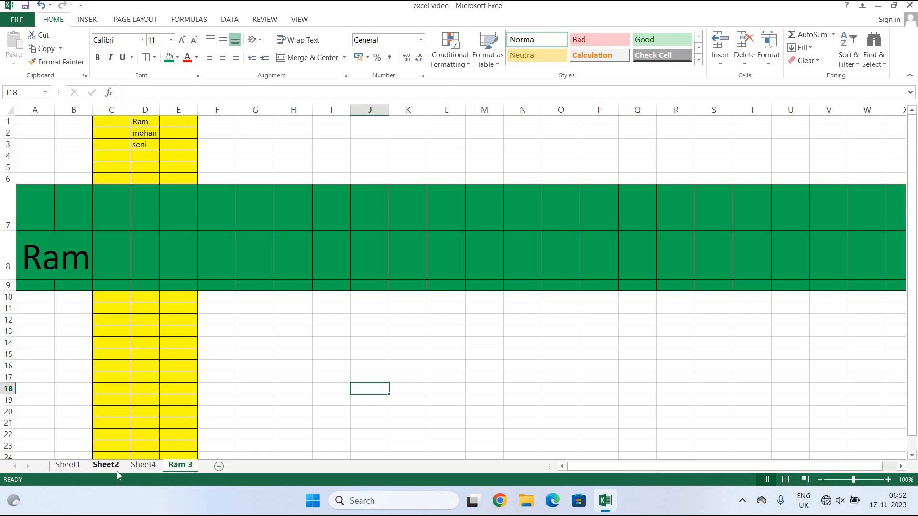
pyautogui.click(68, 465)
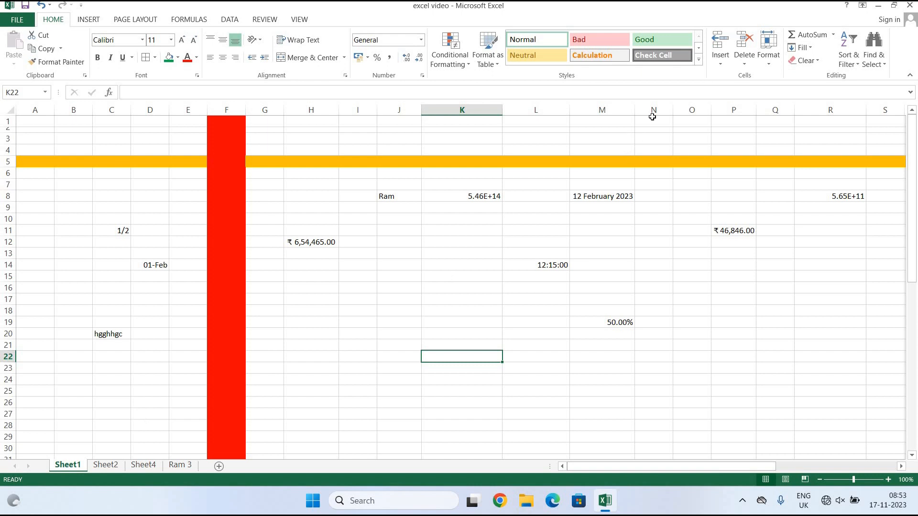
# Copy Sheet1 to the end of the workbook with Create a copy ticked.
pyautogui.click(769, 50)
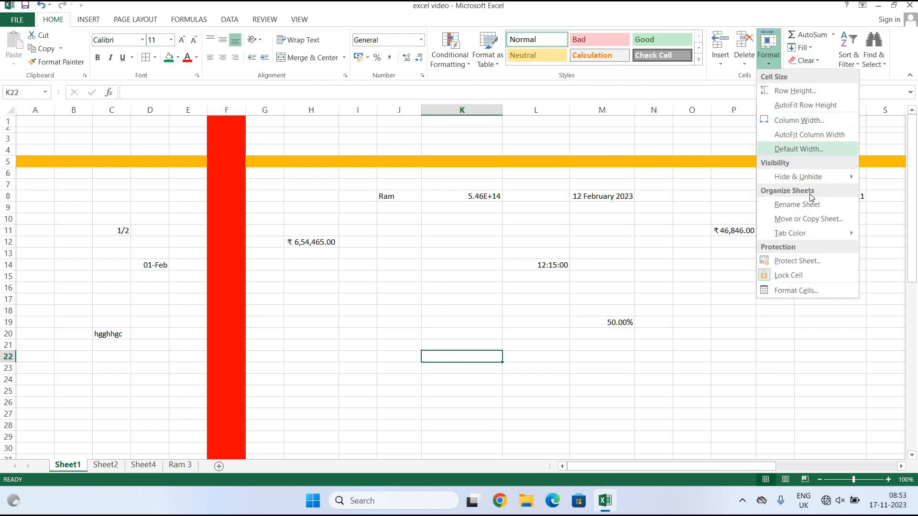
pyautogui.click(810, 218)
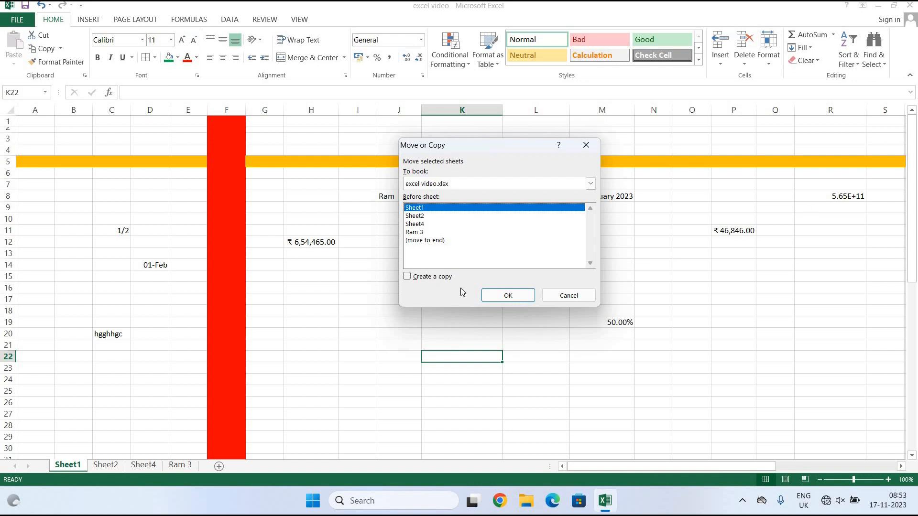
pyautogui.click(406, 277)
pyautogui.click(430, 241)
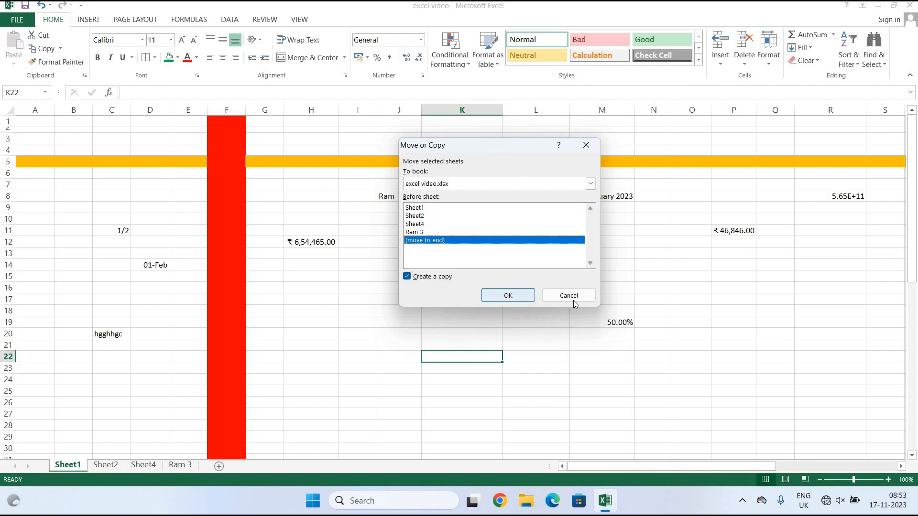
pyautogui.click(522, 294)
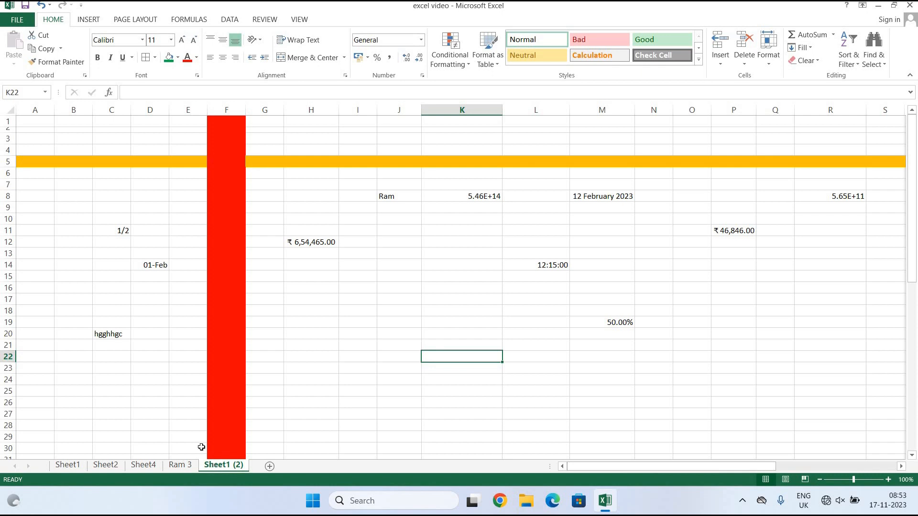
# Colour the Sheet1 (2) tab red, check it from Sheet2, then return to Sheet1.
pyautogui.click(774, 69)
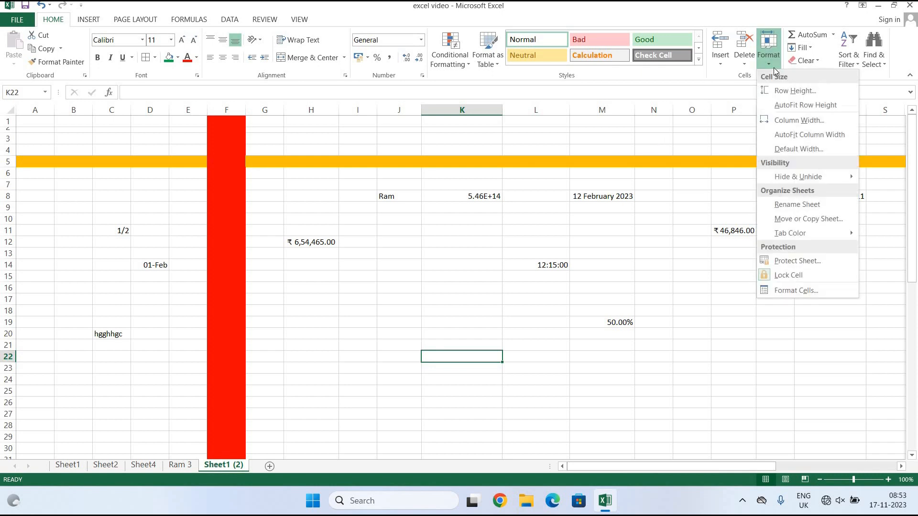
pyautogui.moveTo(799, 235)
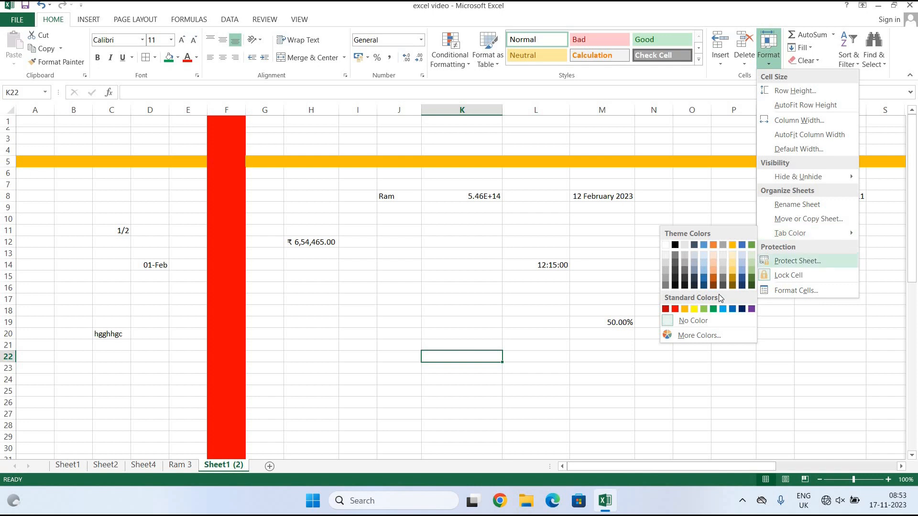
pyautogui.click(675, 310)
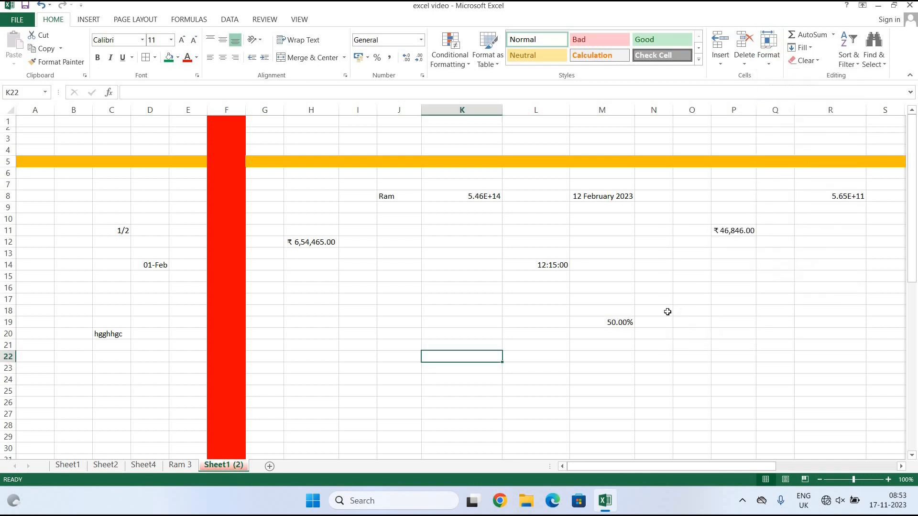
pyautogui.click(615, 334)
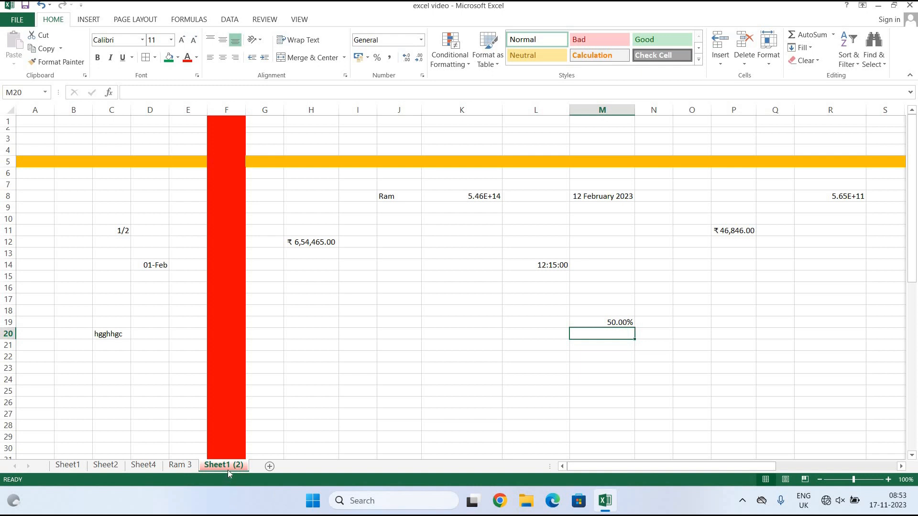
pyautogui.click(106, 465)
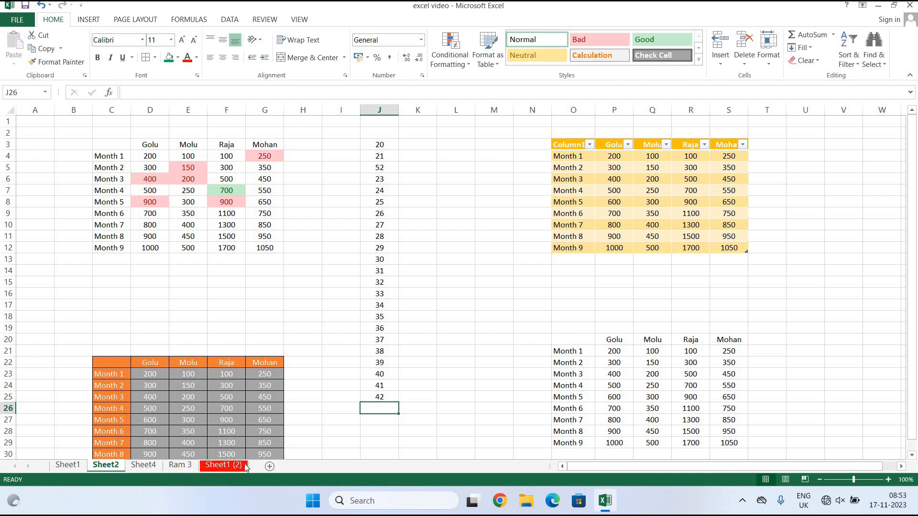
pyautogui.click(67, 468)
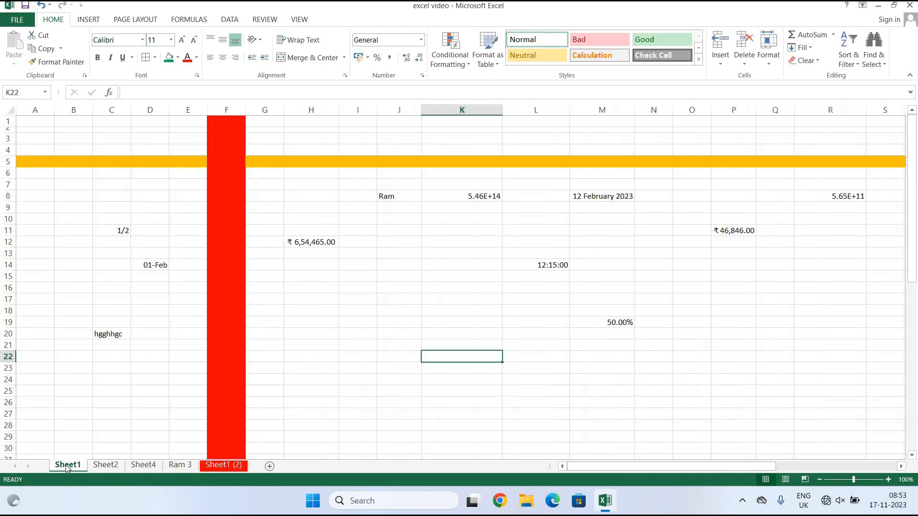
# Close the Format menu unchanged and step through Ram 3 and Sheet4 to Sheet2.
pyautogui.click(769, 67)
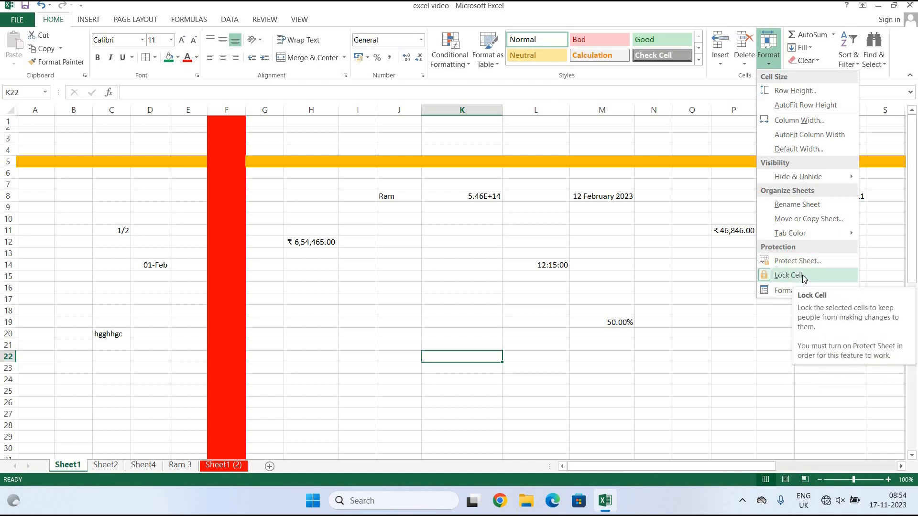
pyautogui.click(670, 353)
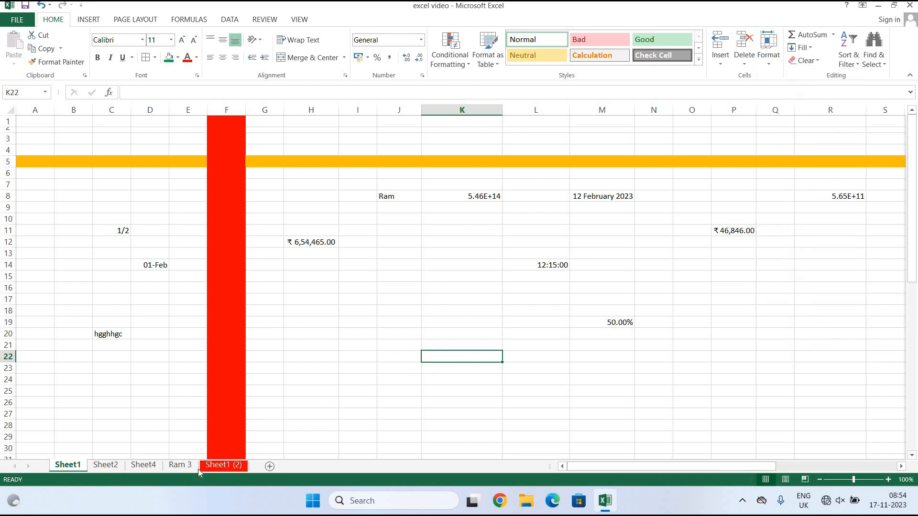
pyautogui.click(181, 465)
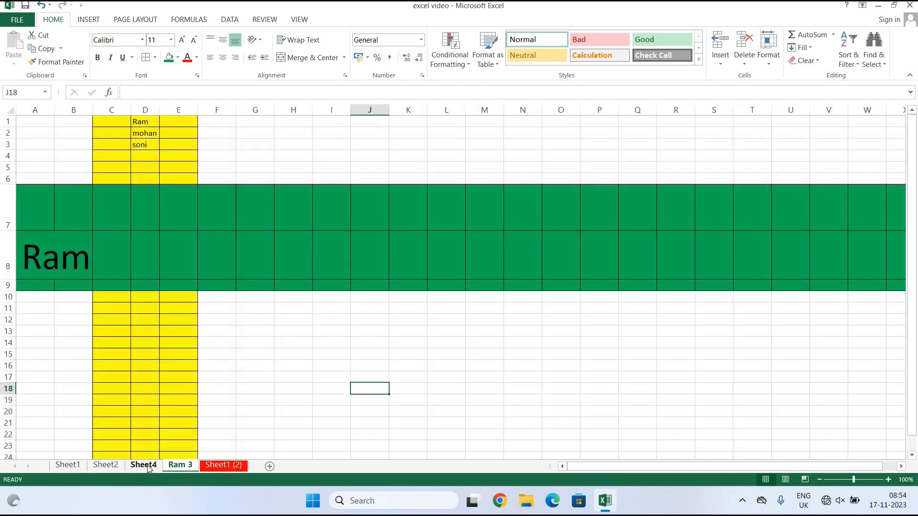
pyautogui.click(143, 466)
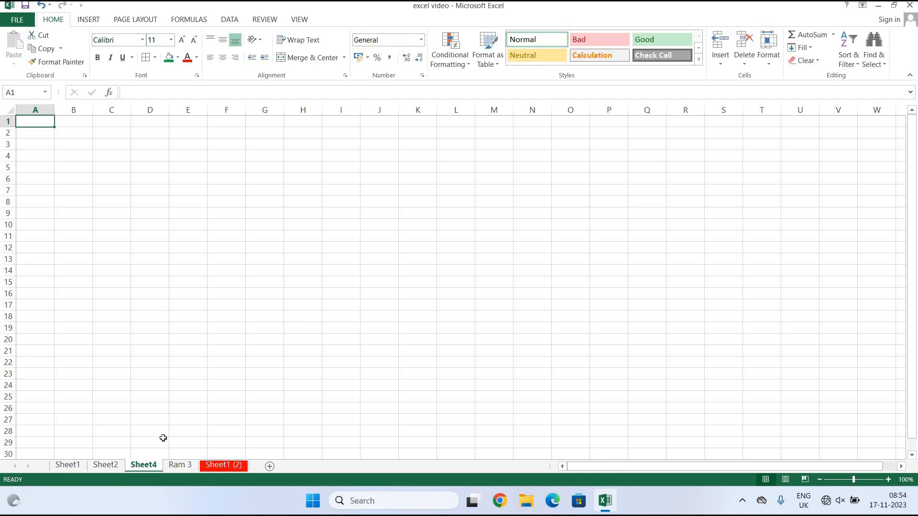
pyautogui.click(109, 465)
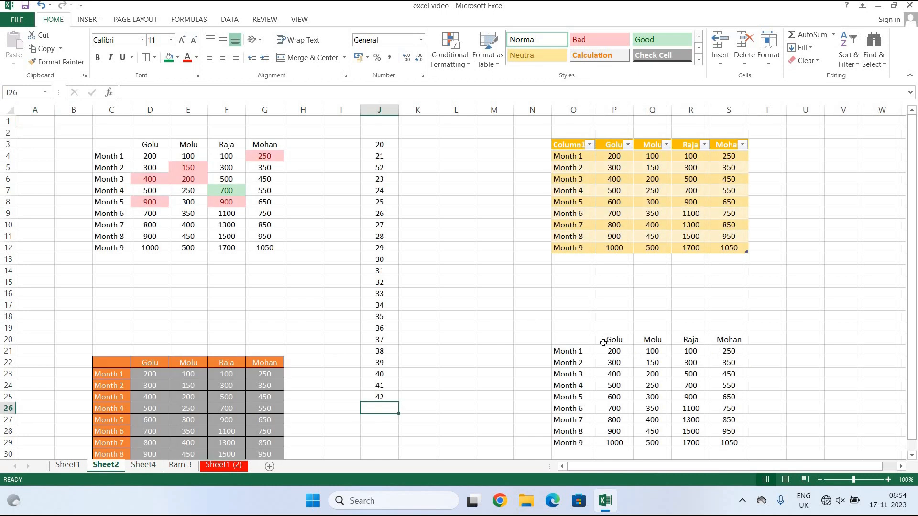
# AutoSum S21:S29 into S30, giving =SUM(S21:S29) with a total of 5850.
pyautogui.scroll(-2, 603, 343)
pyautogui.moveTo(728, 283); pyautogui.dragTo(729, 376)
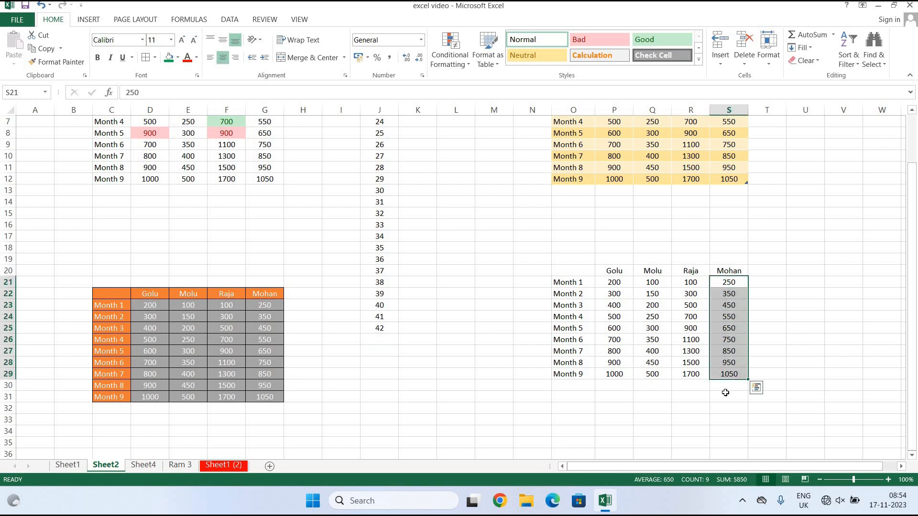
pyautogui.click(727, 385)
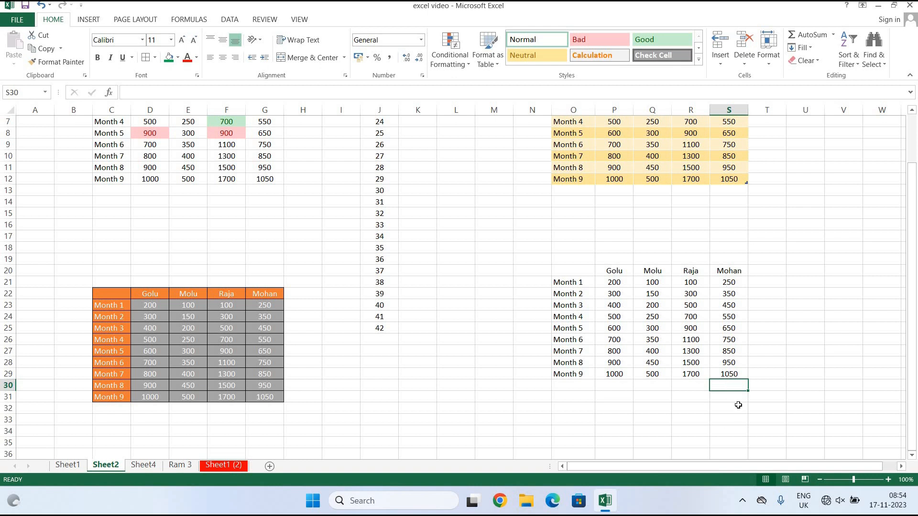
pyautogui.click(835, 38)
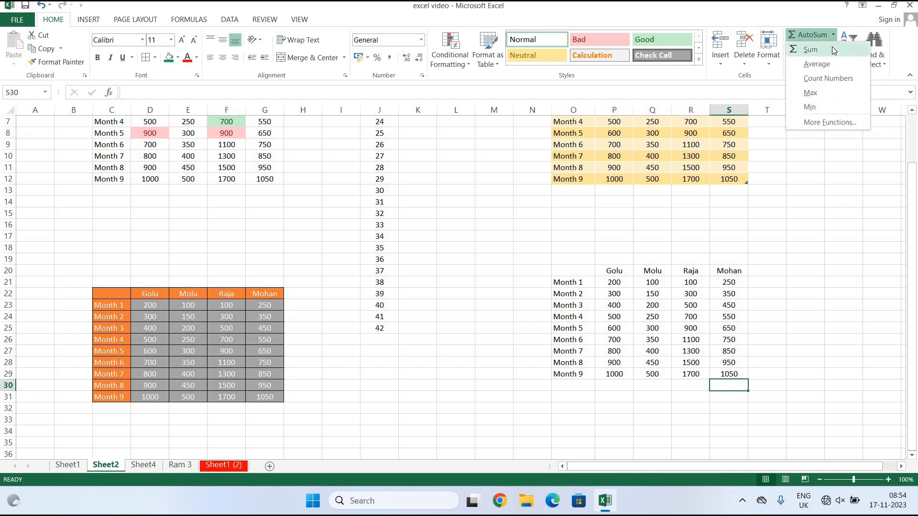
pyautogui.click(835, 50)
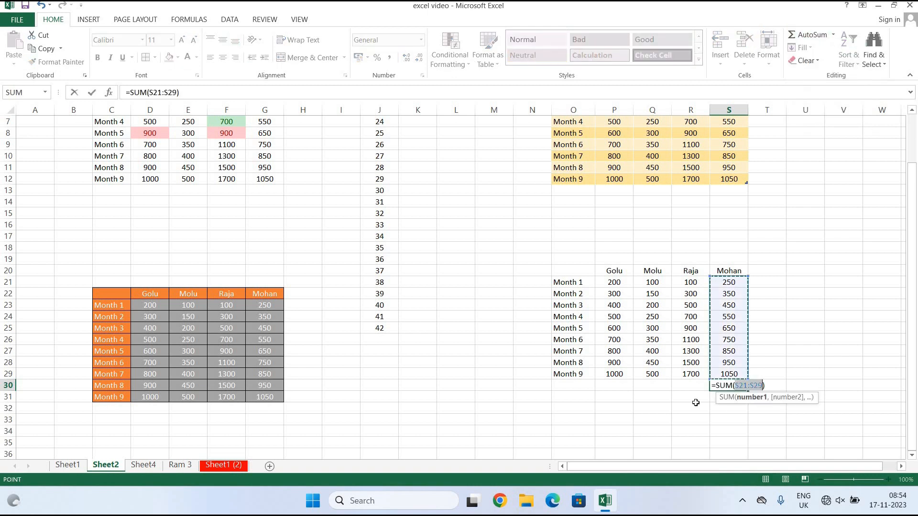
pyautogui.press('Return')
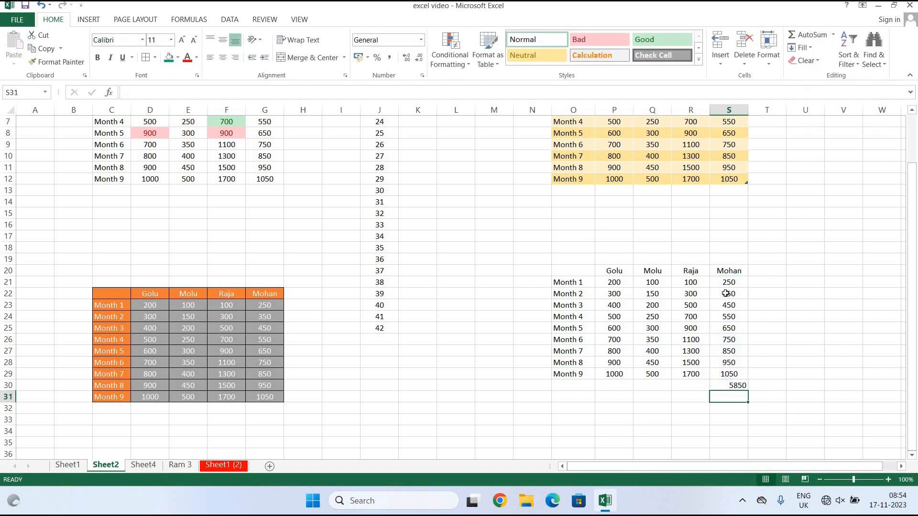
pyautogui.click(728, 386)
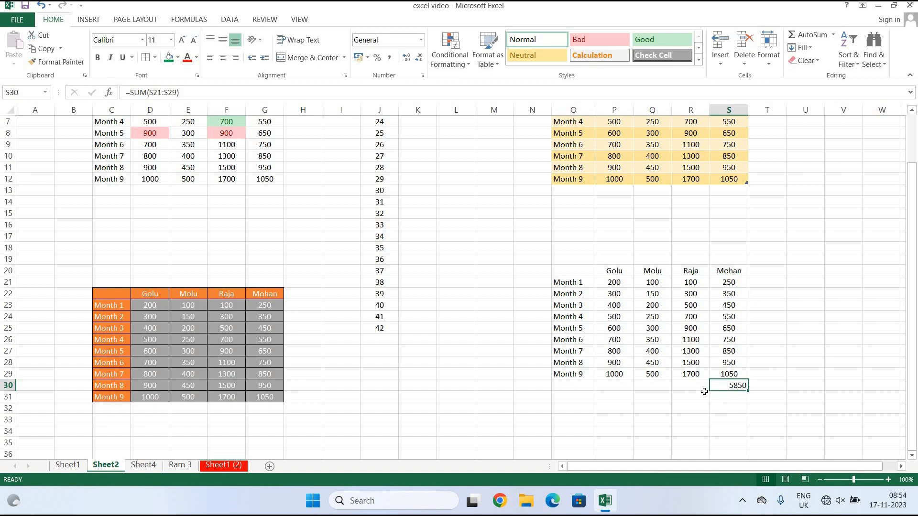
# Put the average of the Raja column in R30, showing 900.
pyautogui.click(690, 385)
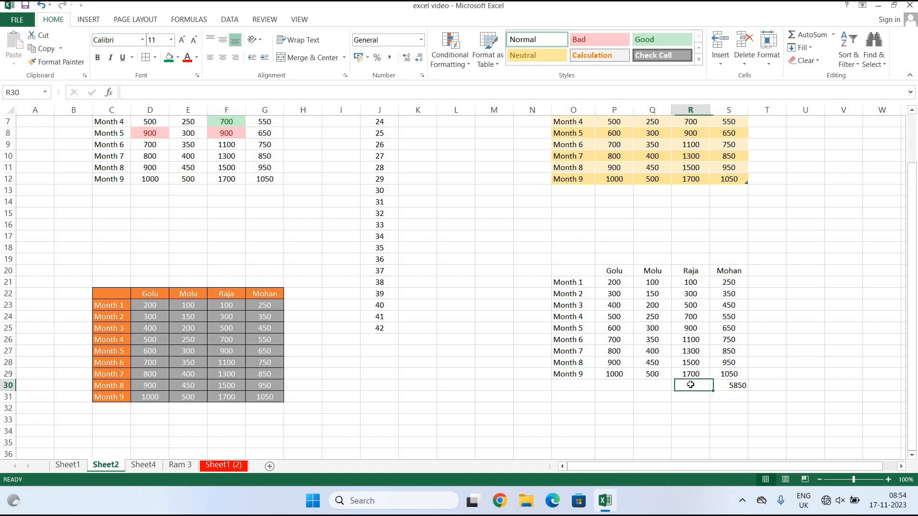
pyautogui.click(835, 36)
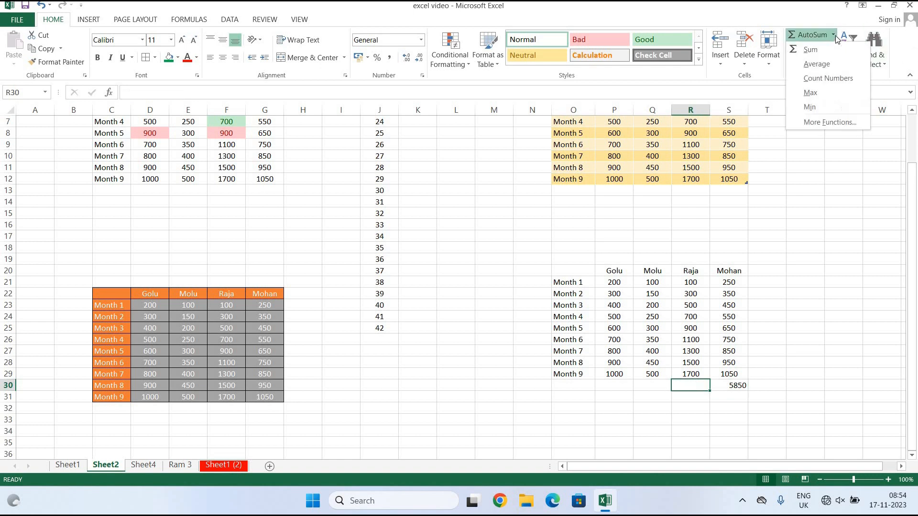
pyautogui.click(827, 63)
pyautogui.press('Return')
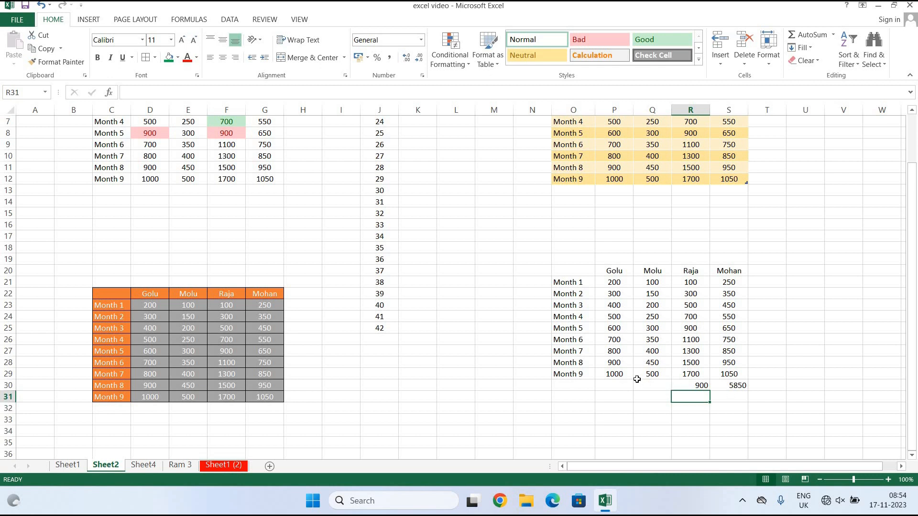
# Put the maximum of the Molu column in Q30 as =MAX(Q21:Q29), showing 500.
pyautogui.click(654, 386)
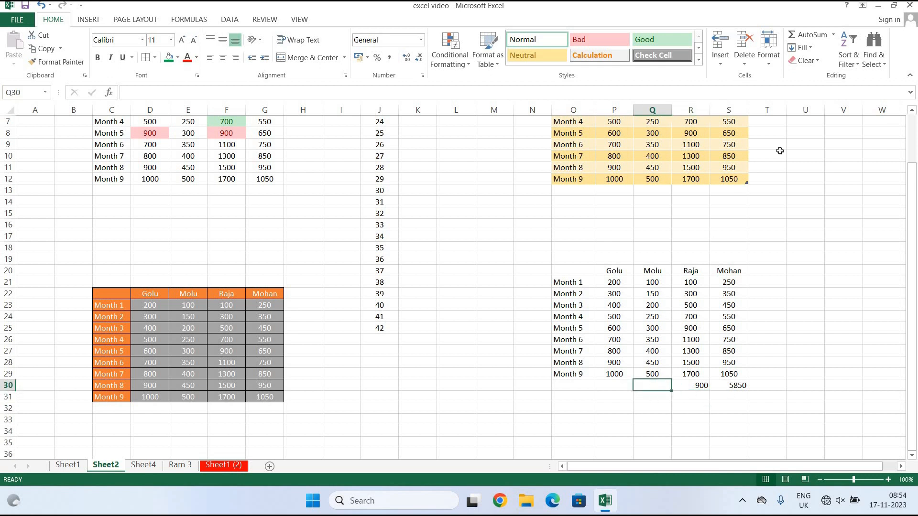
pyautogui.click(834, 36)
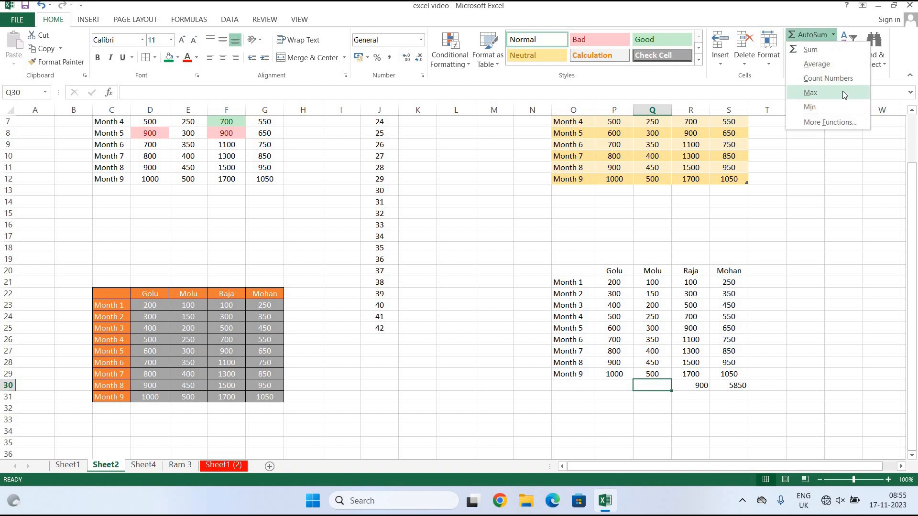
pyautogui.click(810, 93)
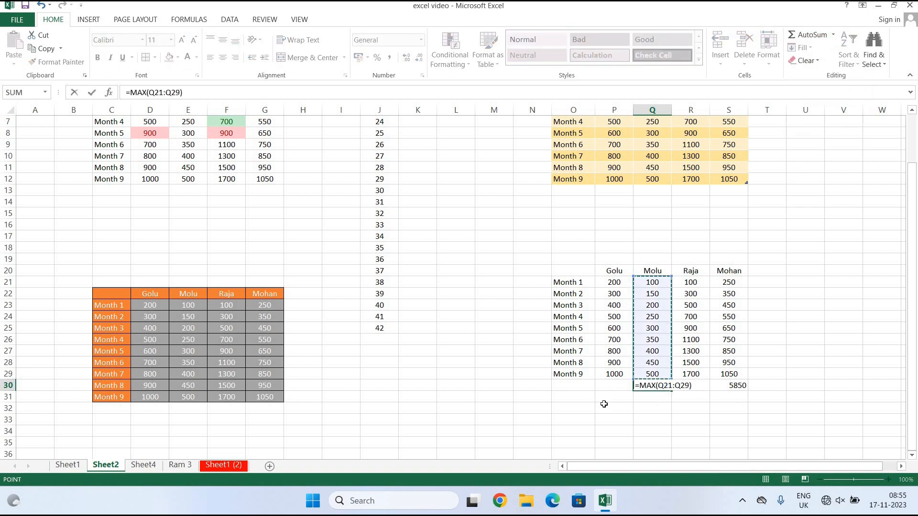
pyautogui.press('Return')
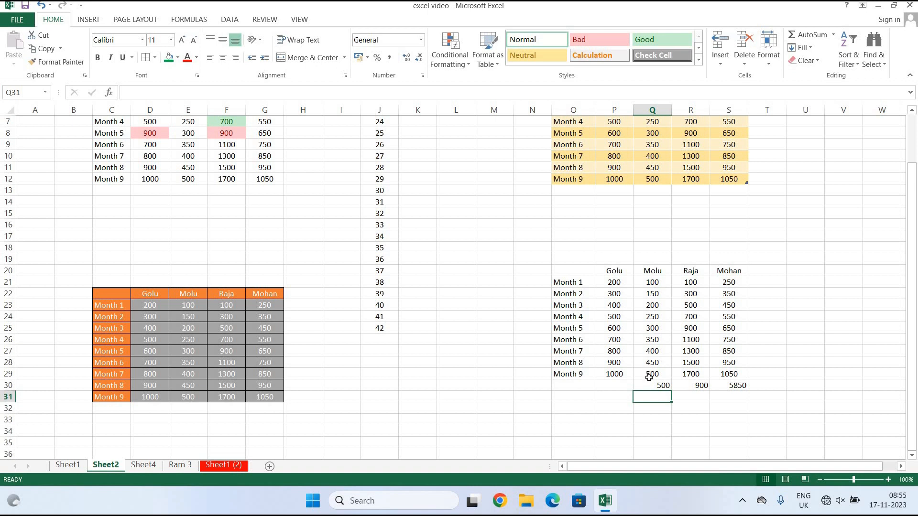
pyautogui.click(615, 387)
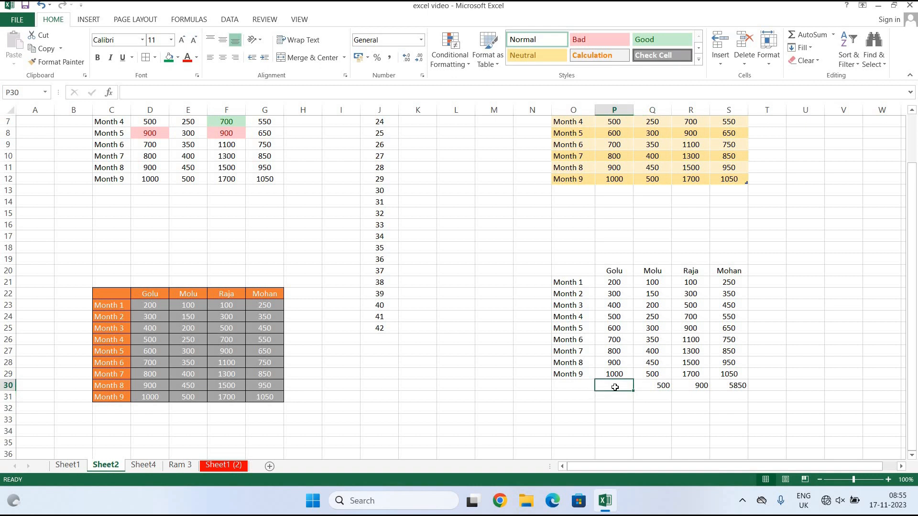
# Insert the minimum of the Golu column in P30.
pyautogui.click(833, 35)
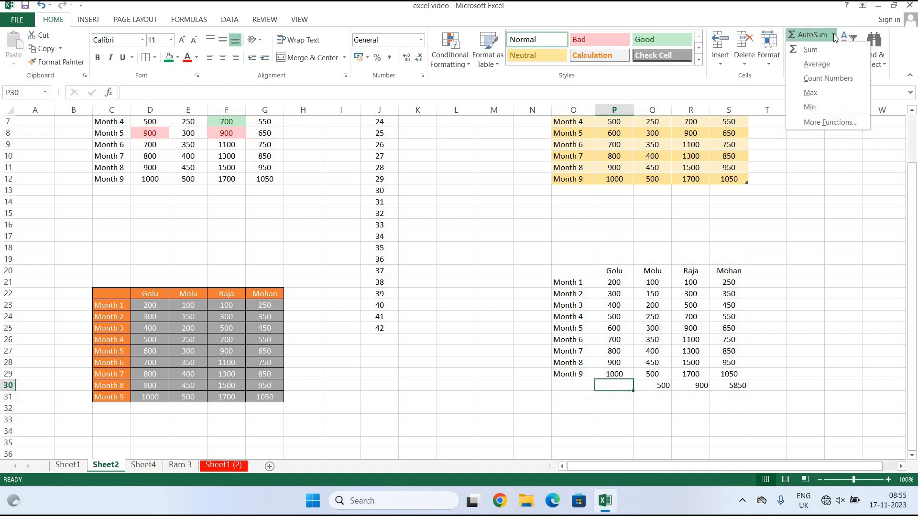
pyautogui.click(818, 113)
pyautogui.press('Return')
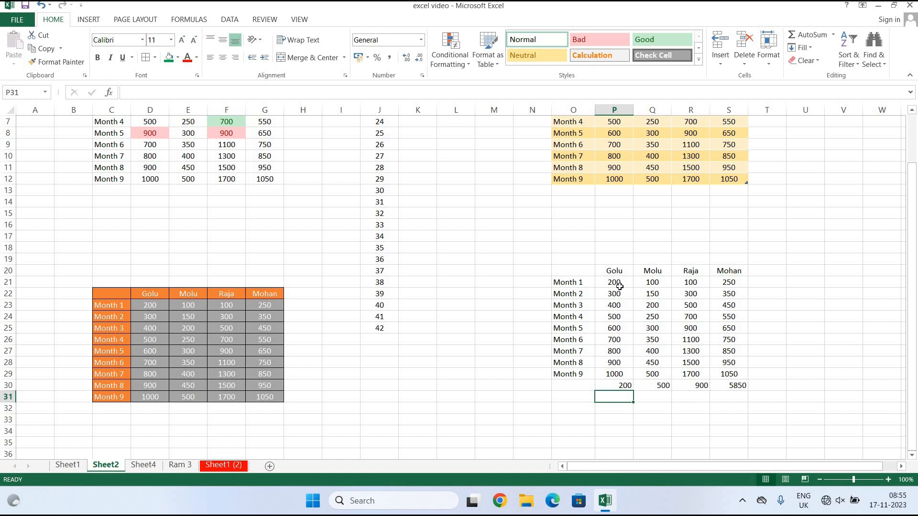
# Change P22 to 100 and Q24 to 600 so the summaries update.
pyautogui.click(622, 295)
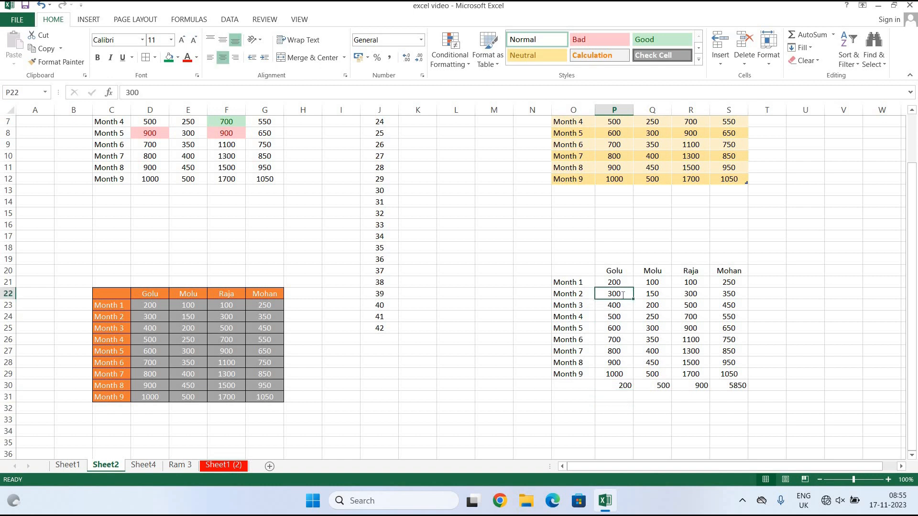
pyautogui.write('100')
pyautogui.click(736, 422)
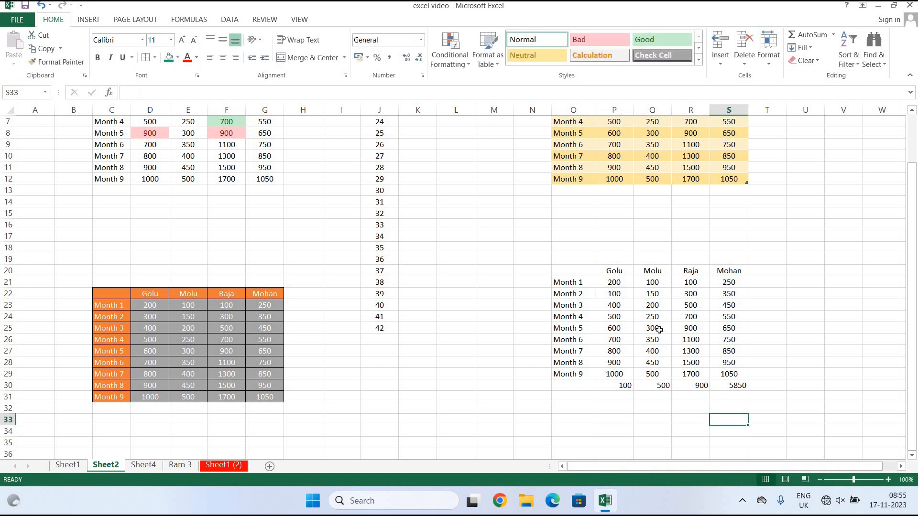
pyautogui.click(659, 314)
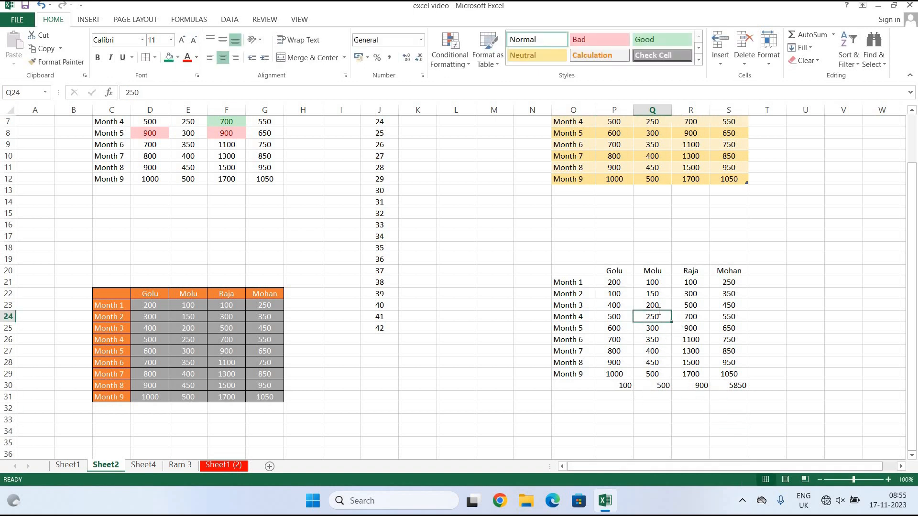
pyautogui.write('600')
pyautogui.click(768, 397)
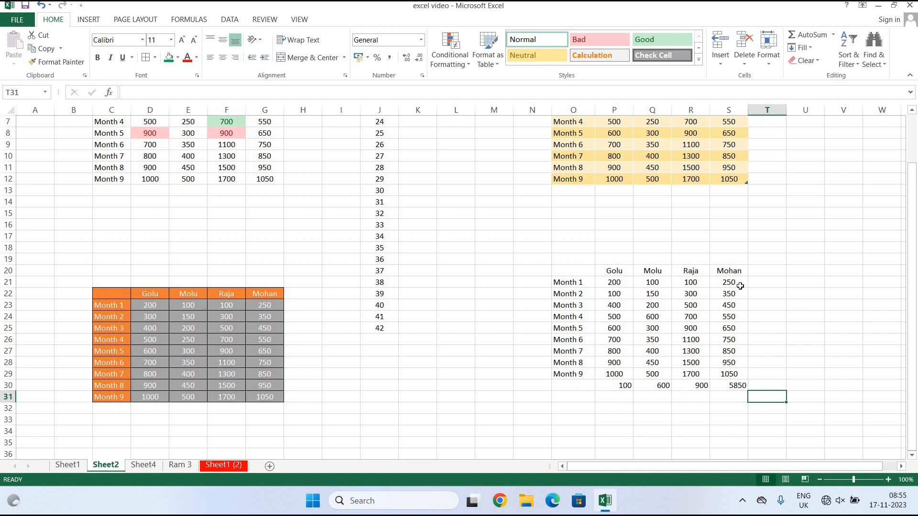
pyautogui.click(727, 399)
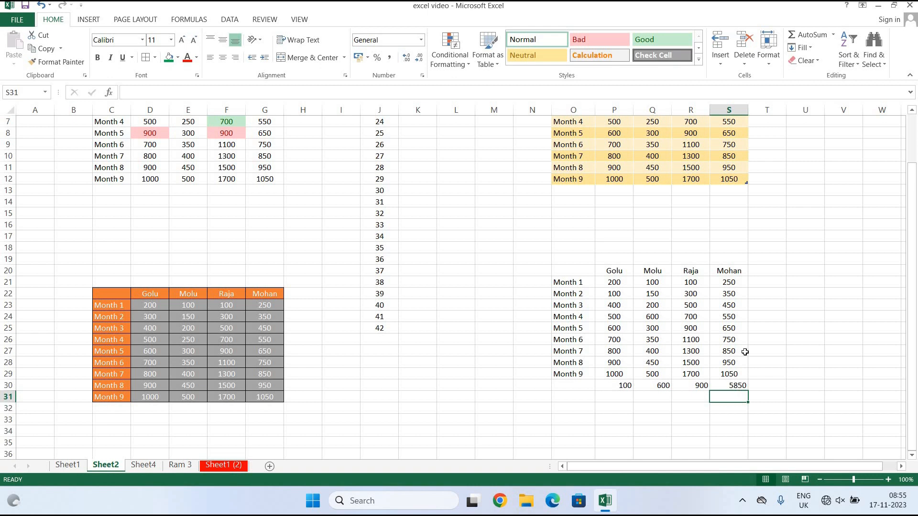
# Use Count Numbers in S31 to count the Mohan column's entries, giving 10.
pyautogui.click(834, 35)
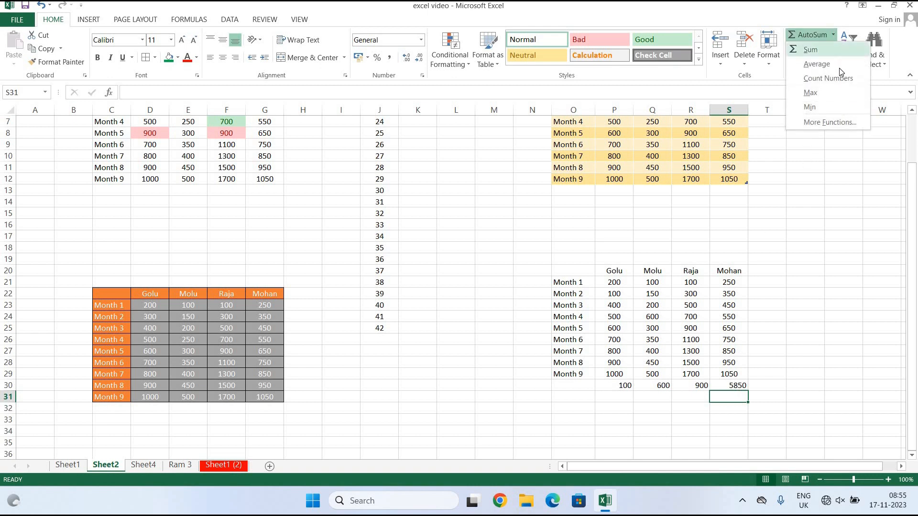
pyautogui.click(828, 79)
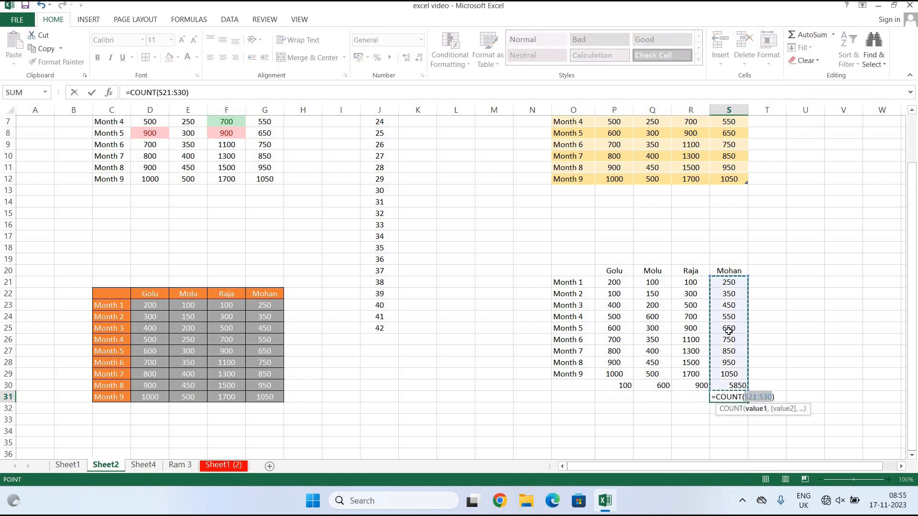
pyautogui.press('Return')
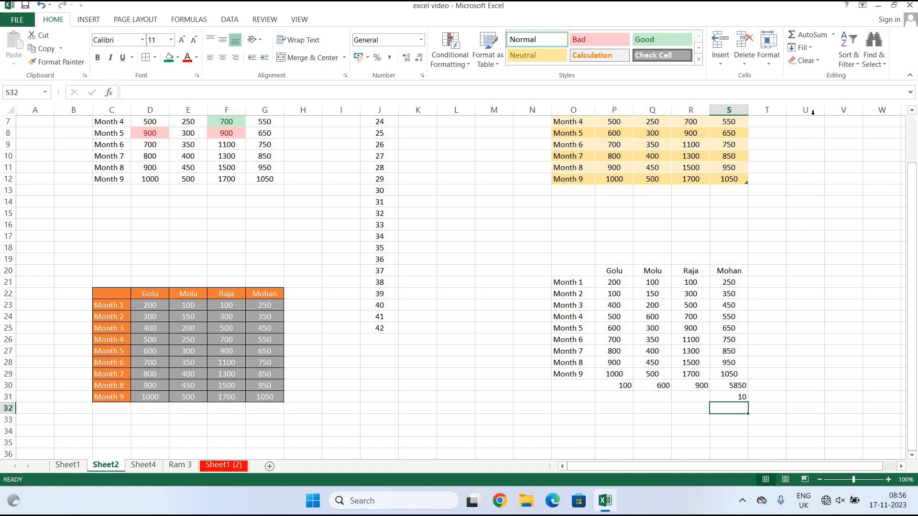
pyautogui.click(807, 232)
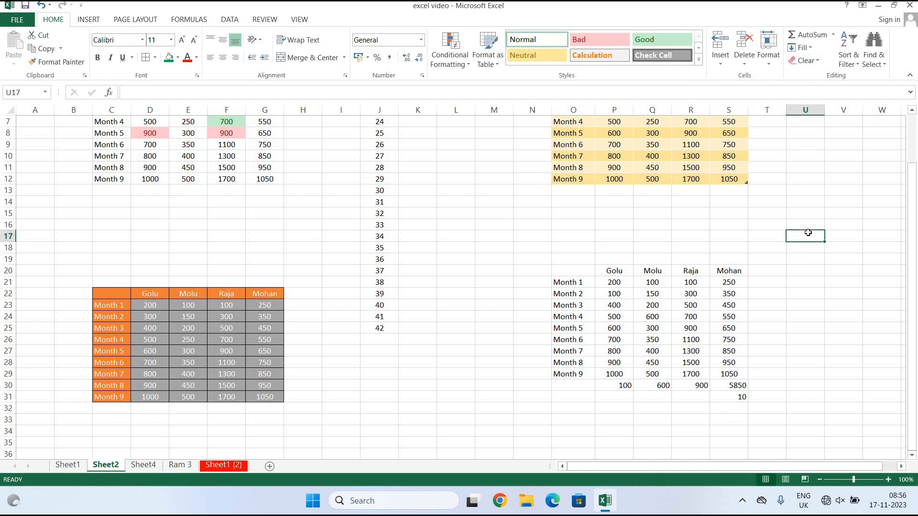
# Enter 10 in U17 and fill it down to U32 and up to U8.
pyautogui.write('10')
pyautogui.click(859, 283)
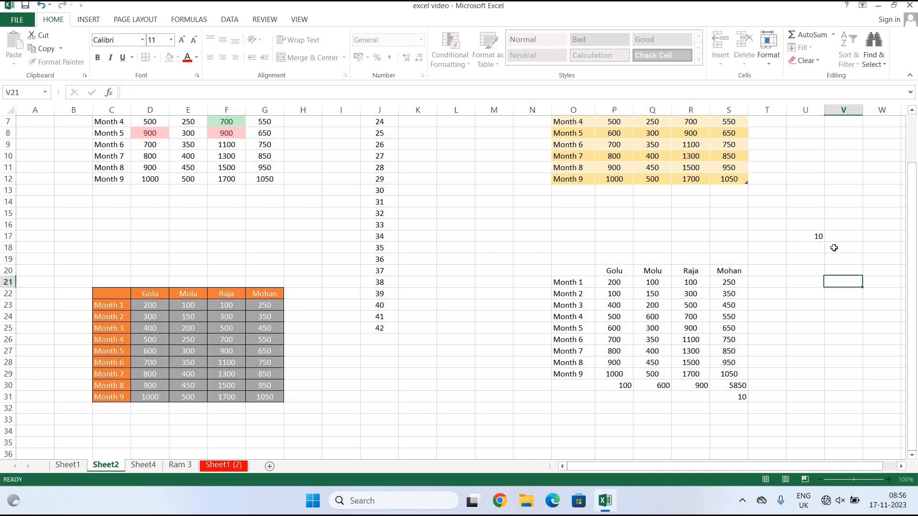
pyautogui.click(805, 236)
pyautogui.moveTo(803, 237); pyautogui.dragTo(813, 406)
pyautogui.click(808, 48)
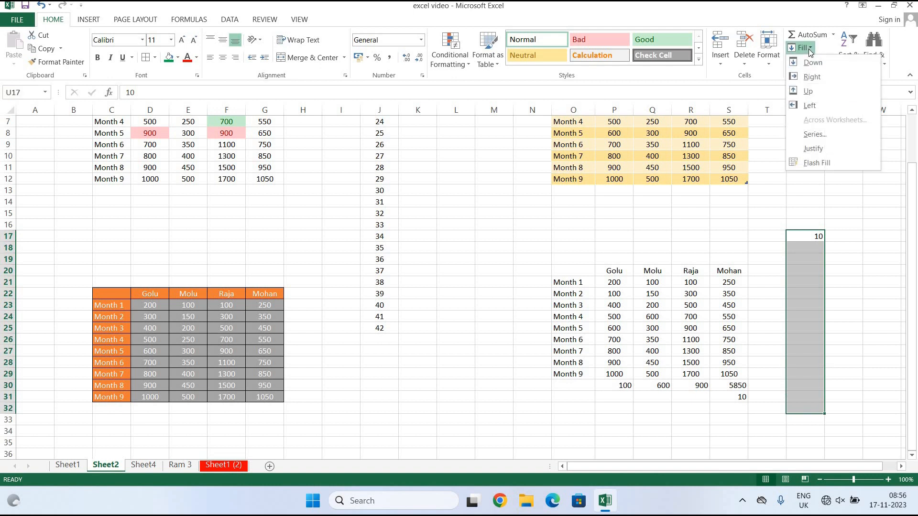
pyautogui.click(818, 62)
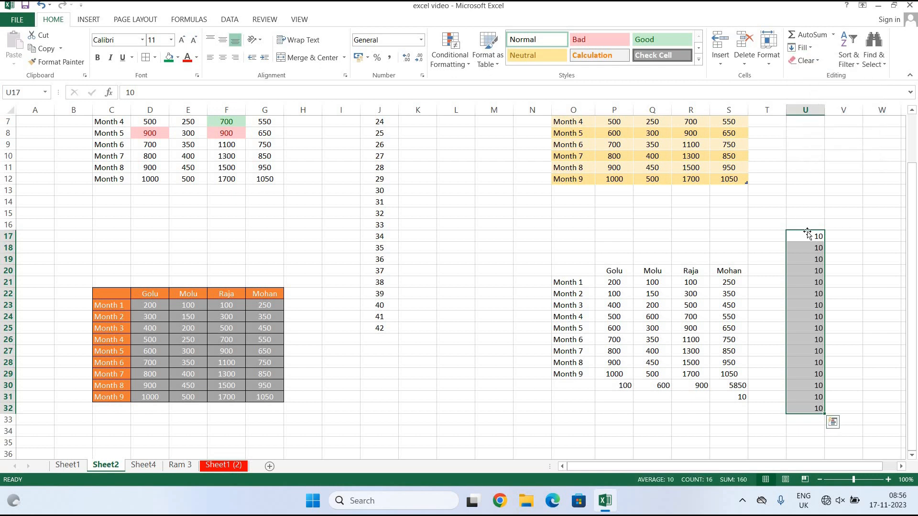
pyautogui.moveTo(807, 236); pyautogui.dragTo(810, 136)
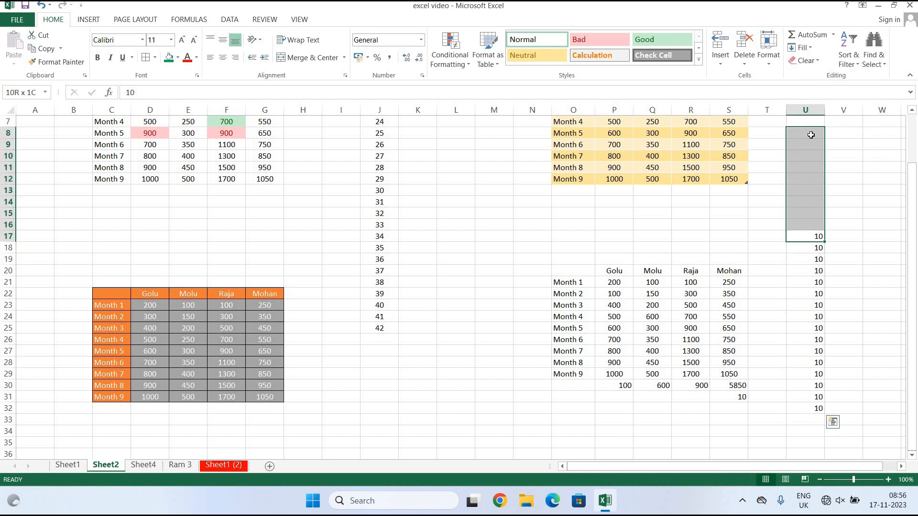
pyautogui.click(812, 48)
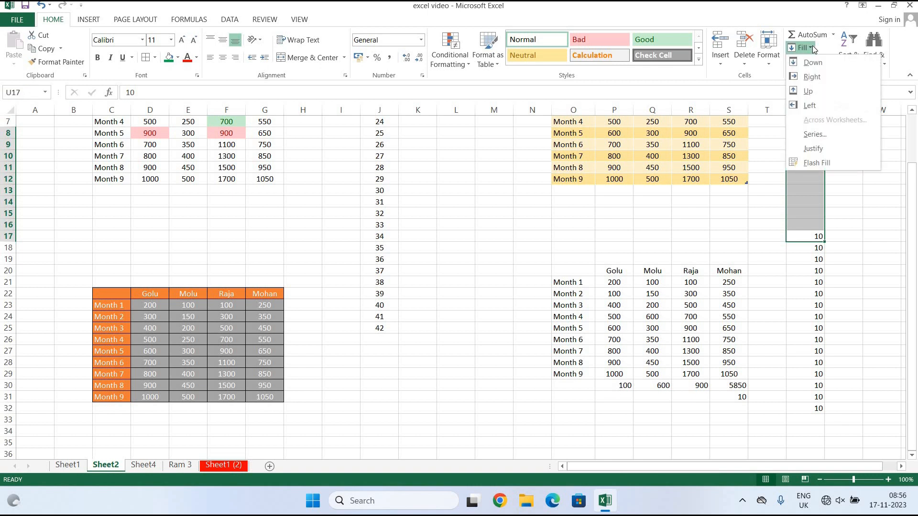
pyautogui.click(824, 93)
# Fill the 10 in U17 left to P17 and right to X17 along row 17.
pyautogui.moveTo(793, 236); pyautogui.dragTo(614, 237)
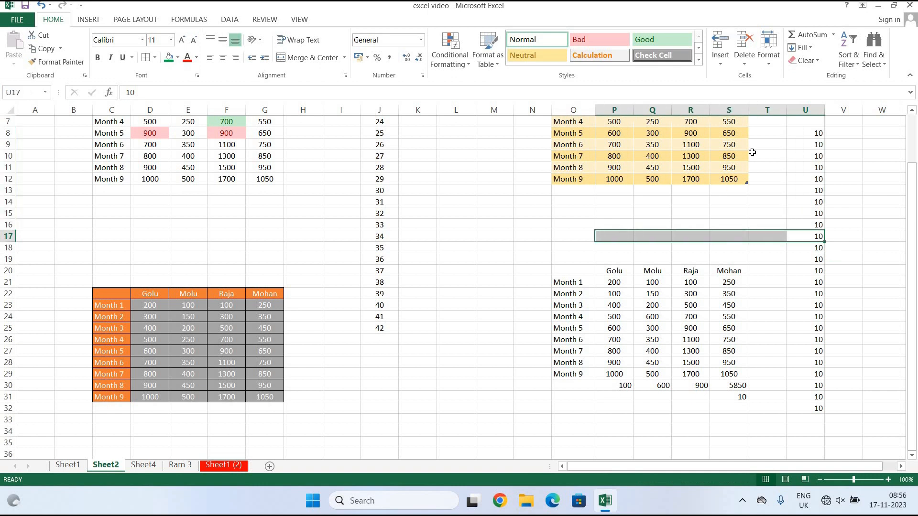
pyautogui.click(806, 47)
pyautogui.click(822, 106)
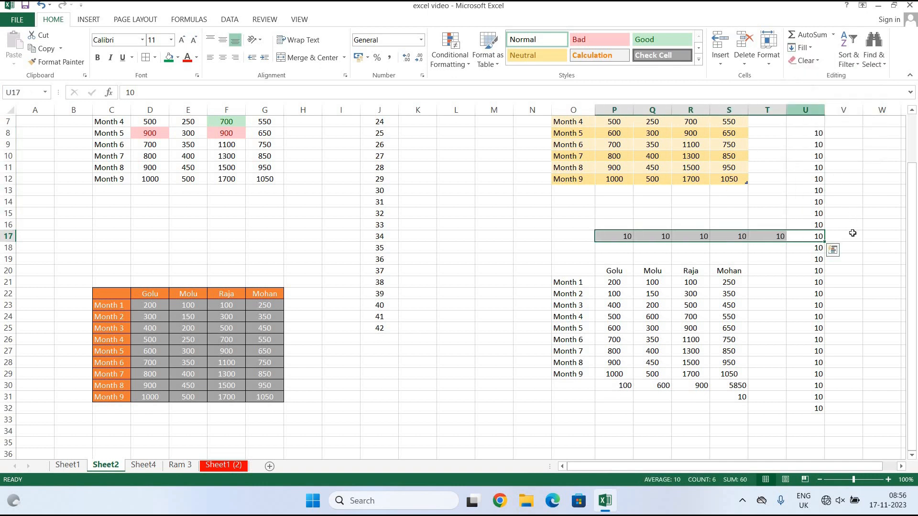
pyautogui.moveTo(812, 237); pyautogui.dragTo(754, 233)
pyautogui.click(808, 48)
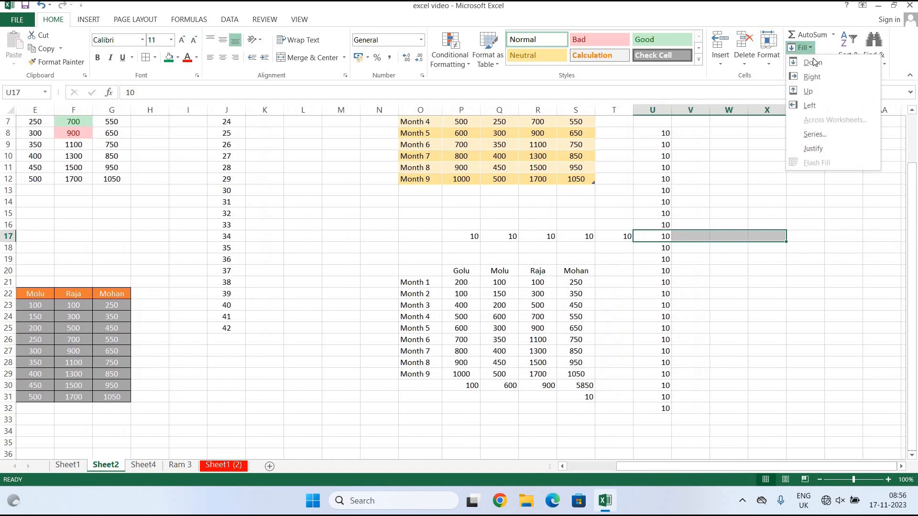
pyautogui.click(812, 76)
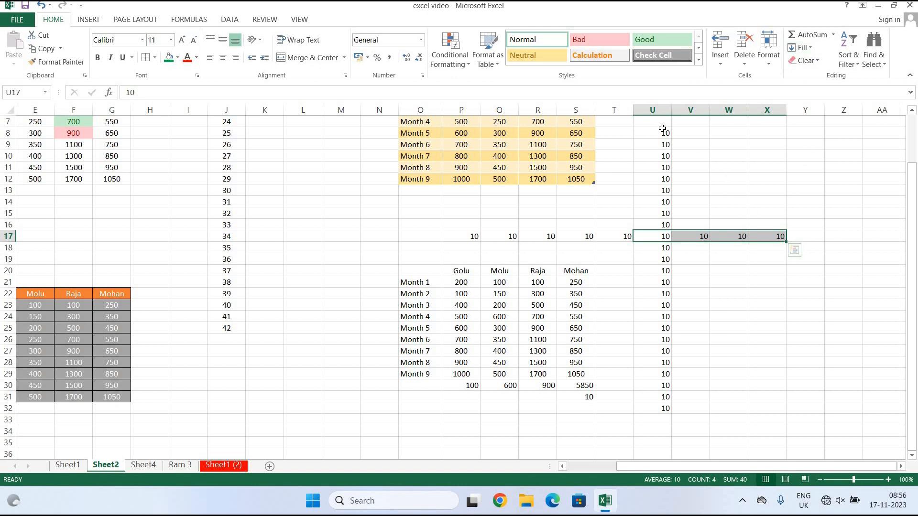
pyautogui.moveTo(654, 136); pyautogui.dragTo(760, 410)
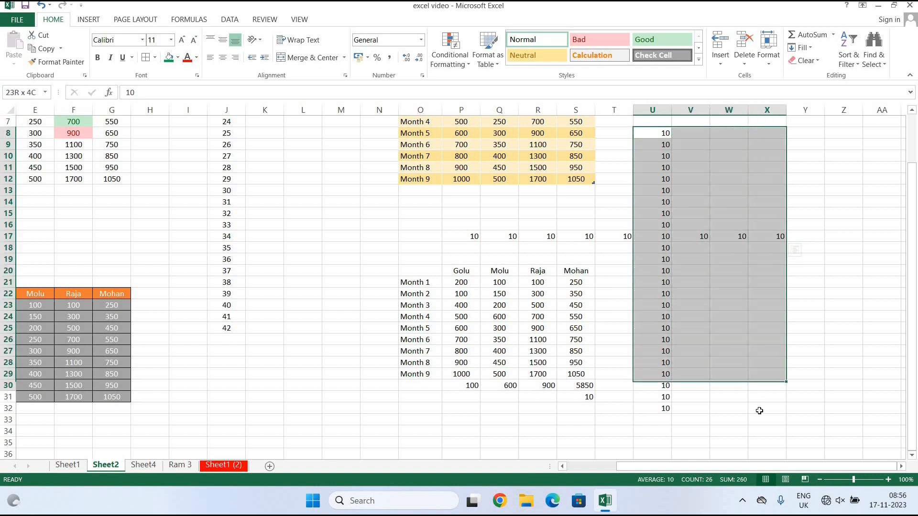
# Clear All from U8:X32 and from the row of 10s in O16:V18.
pyautogui.click(820, 61)
pyautogui.click(817, 76)
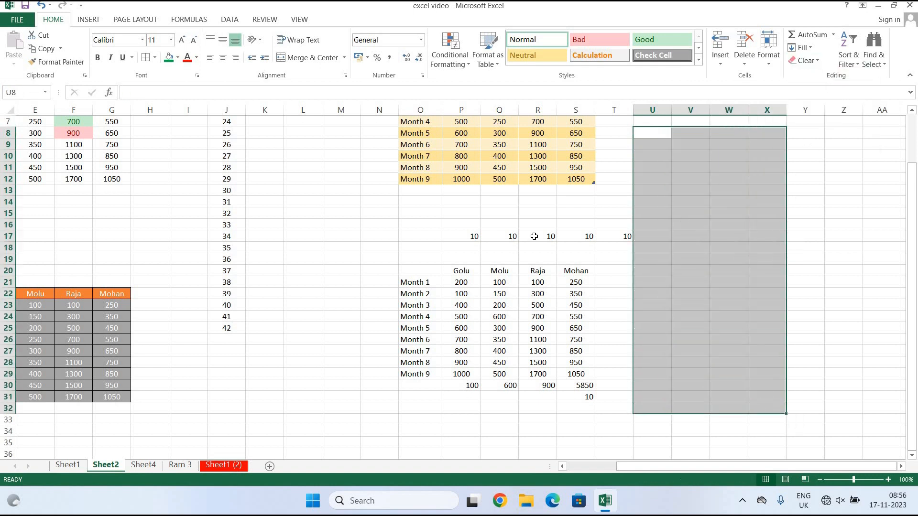
pyautogui.click(440, 229)
pyautogui.moveTo(513, 254); pyautogui.dragTo(700, 248)
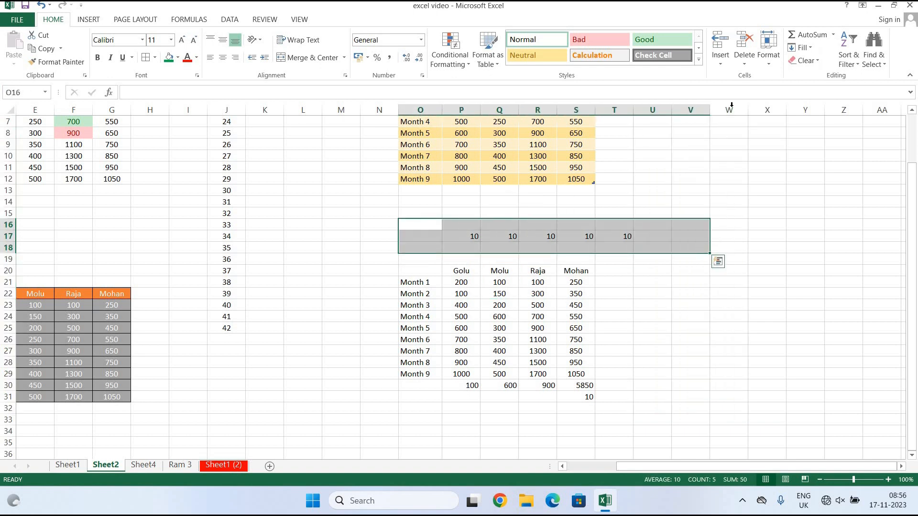
pyautogui.click(805, 60)
pyautogui.click(818, 76)
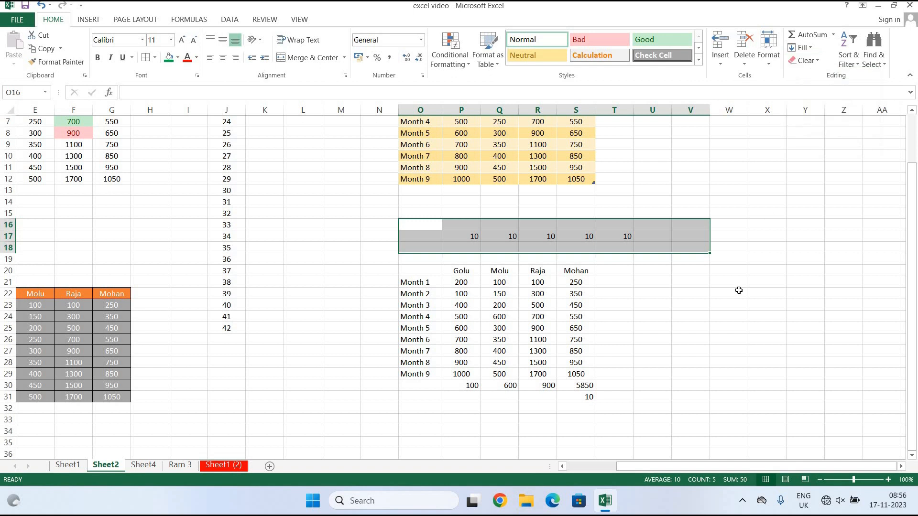
pyautogui.click(724, 331)
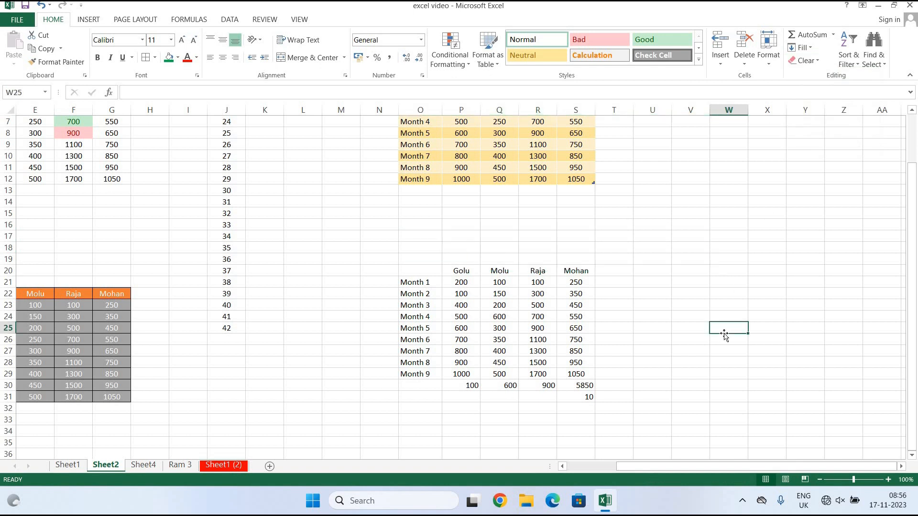
# Clear only the formatting from the lower Golu–Mohan table in N18:T32.
pyautogui.click(810, 62)
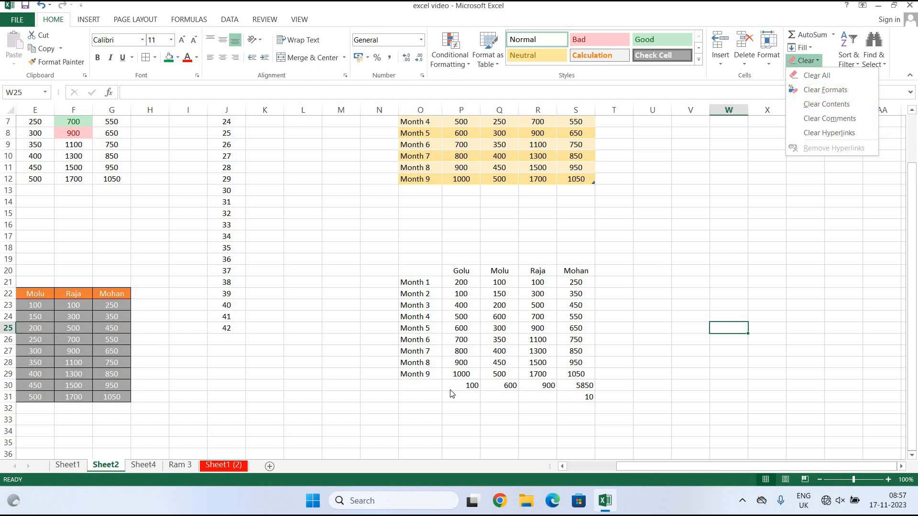
pyautogui.moveTo(657, 468); pyautogui.dragTo(608, 466)
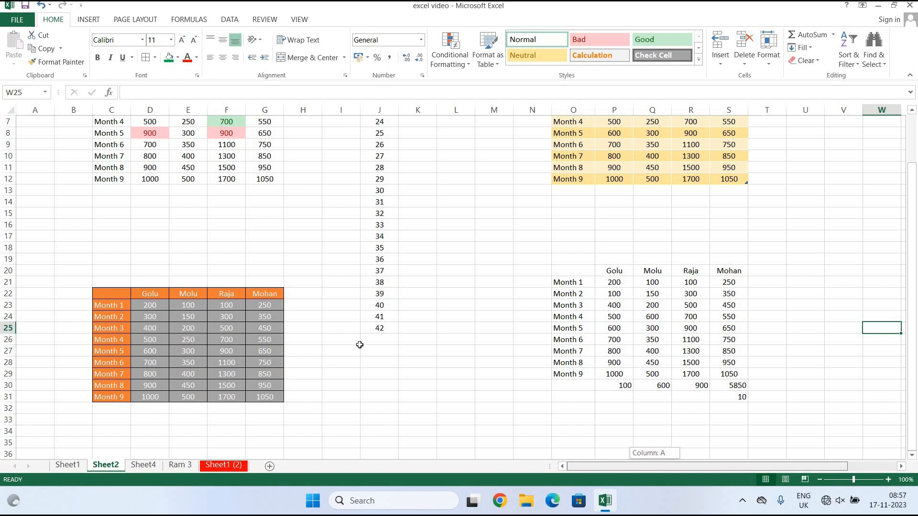
pyautogui.scroll(2, 119, 218)
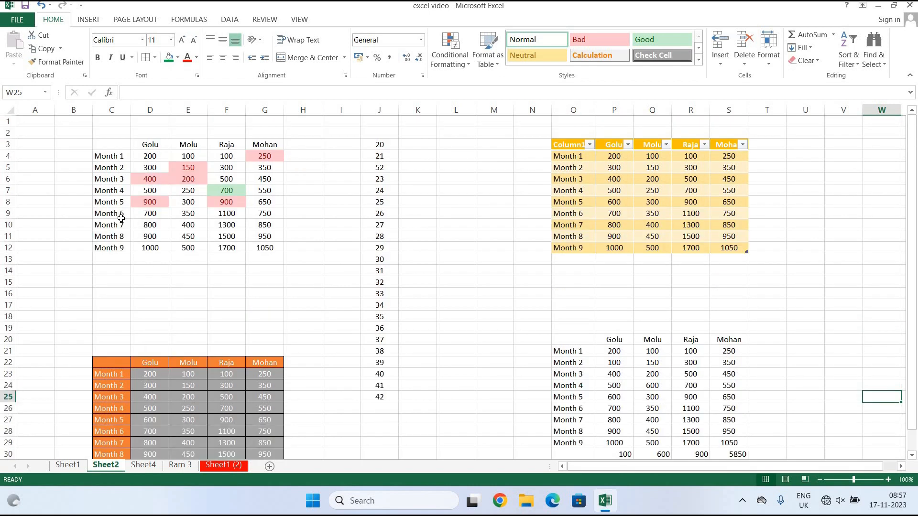
pyautogui.scroll(-1, 121, 218)
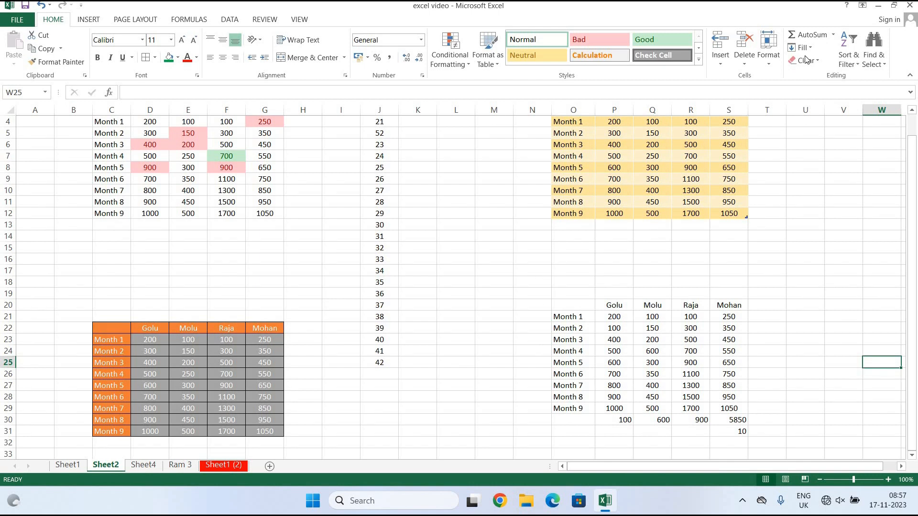
pyautogui.click(810, 61)
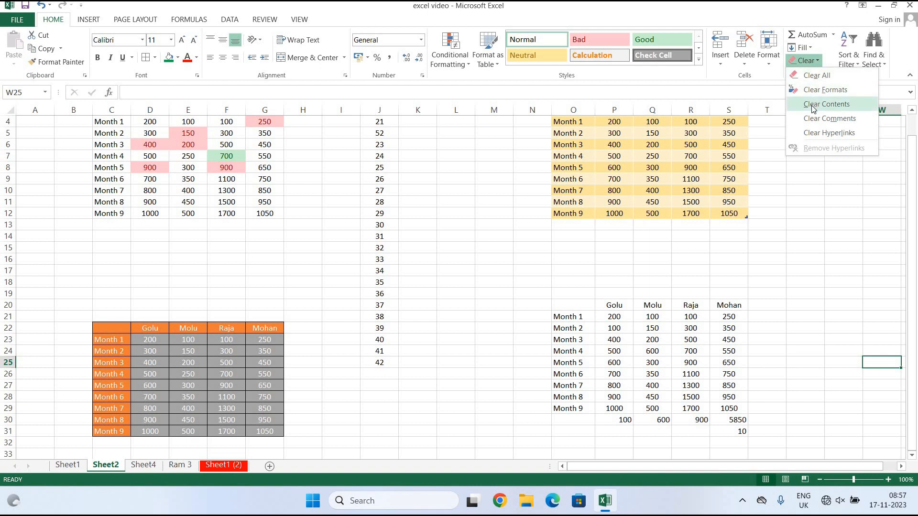
pyautogui.click(824, 91)
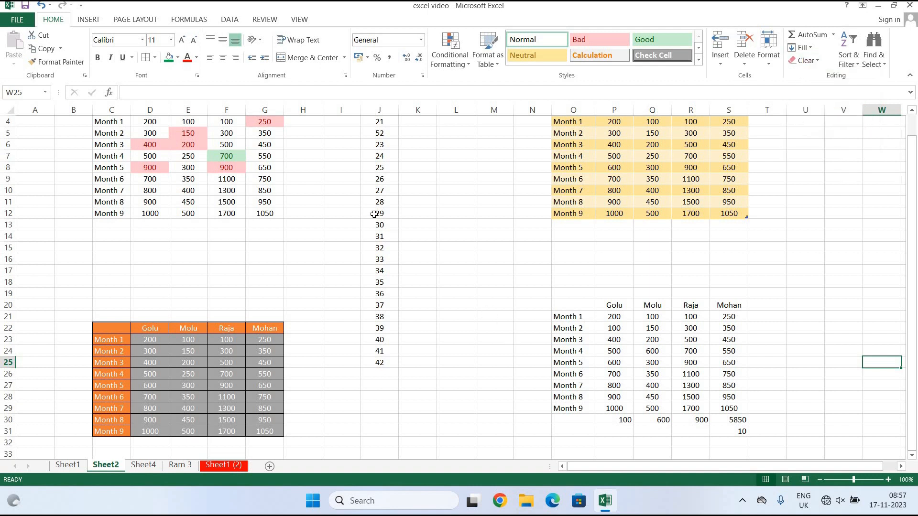
pyautogui.moveTo(527, 282); pyautogui.dragTo(770, 442)
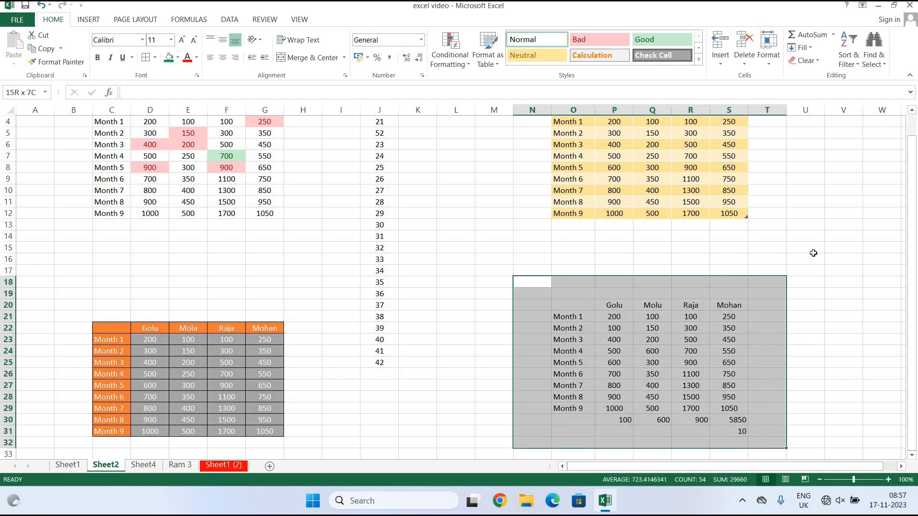
pyautogui.click(808, 55)
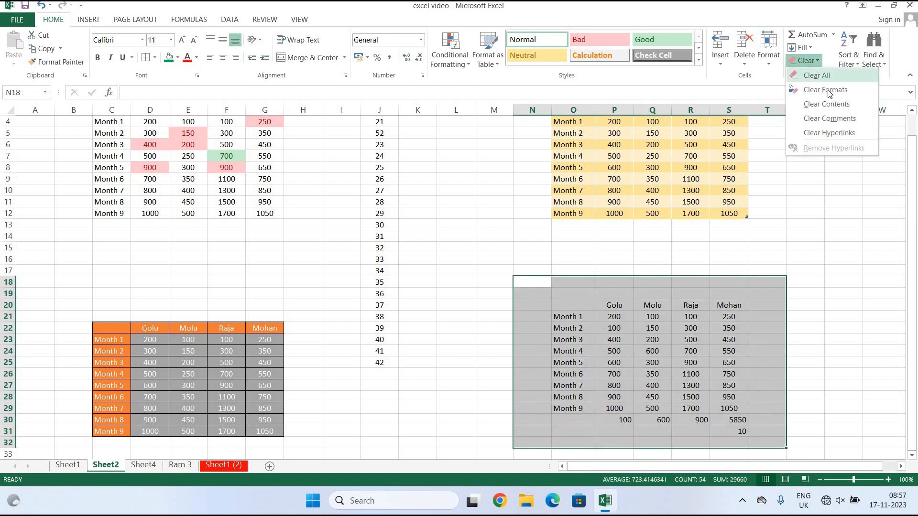
pyautogui.click(825, 90)
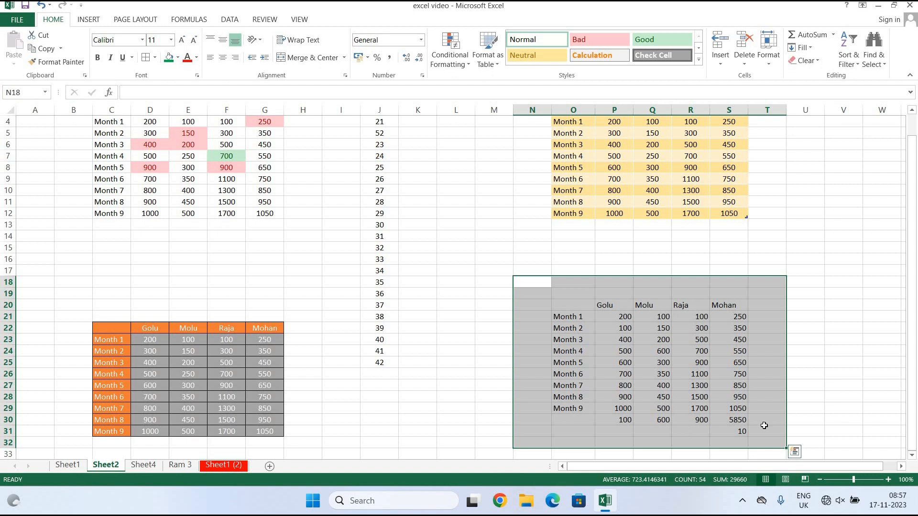
# Select R30 and check the Clear options without applying any.
pyautogui.moveTo(829, 310); pyautogui.dragTo(808, 316)
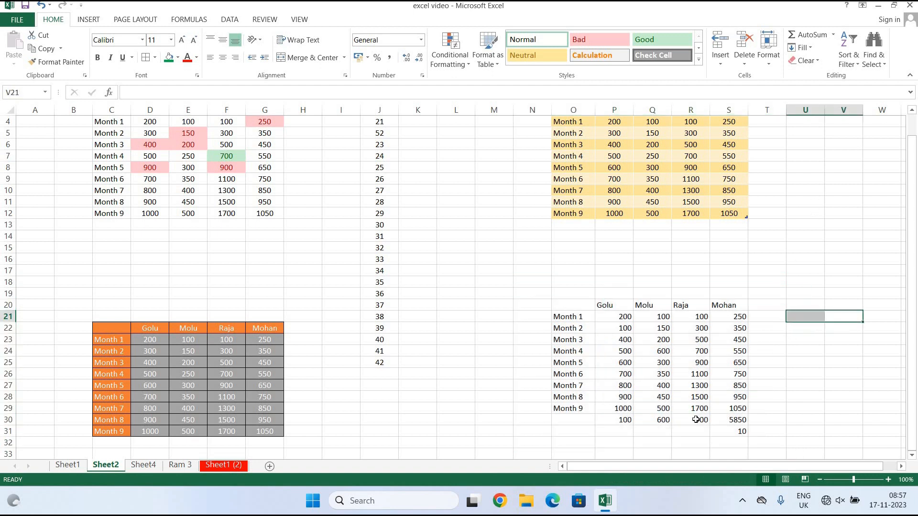
pyautogui.click(692, 419)
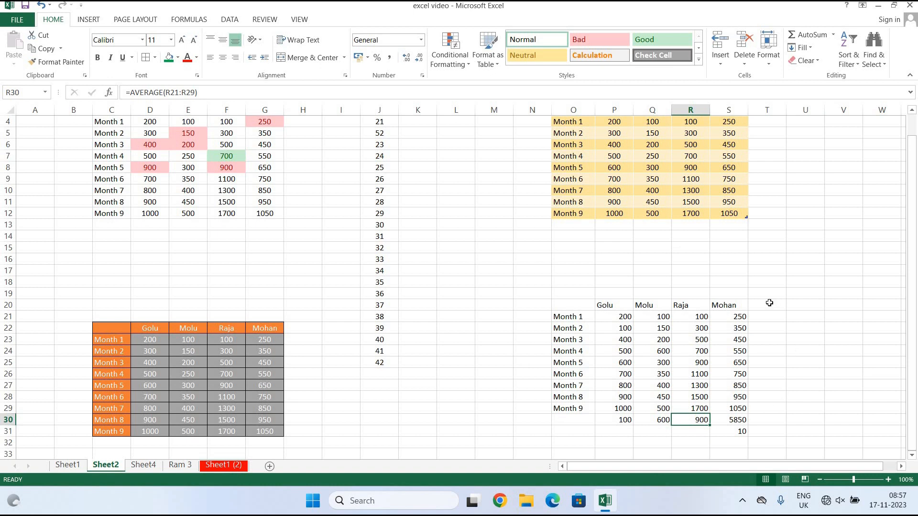
pyautogui.scroll(1, 833, 338)
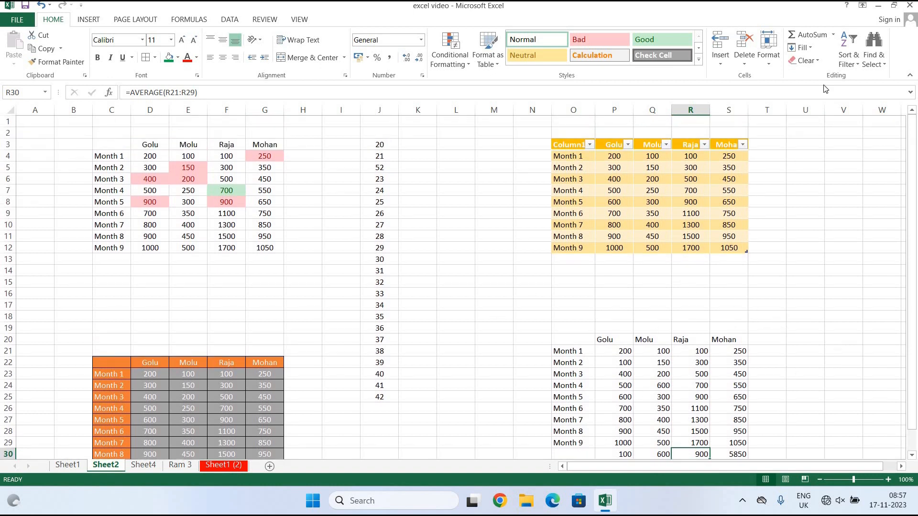
pyautogui.click(815, 61)
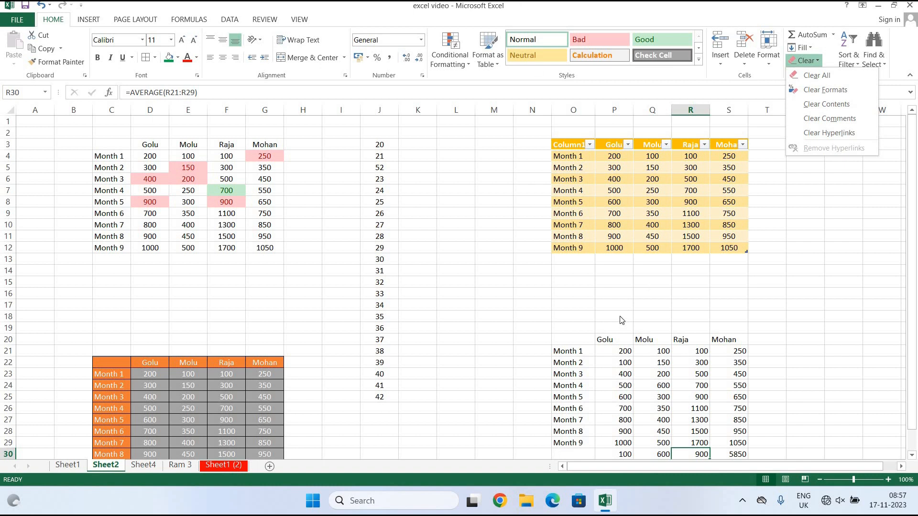
pyautogui.click(627, 298)
pyautogui.click(614, 298)
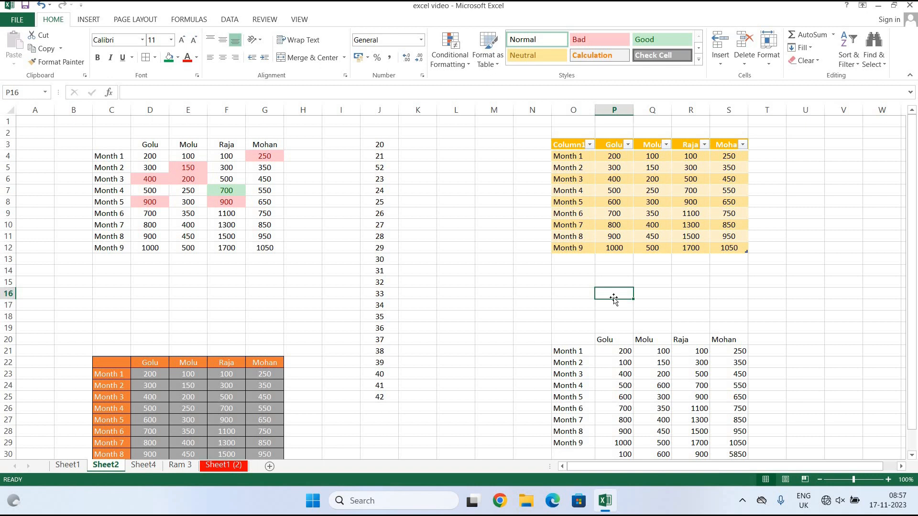
# Enter the word ram in cell P16.
pyautogui.write('ram')
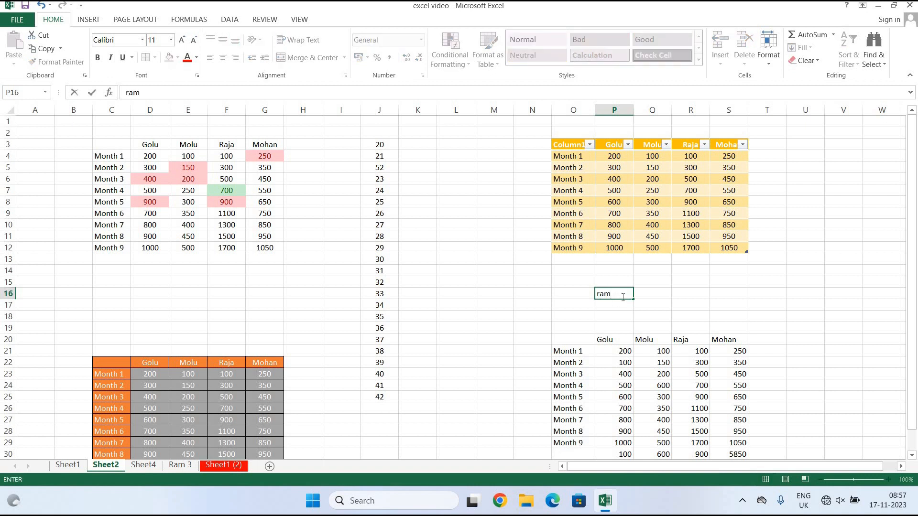
pyautogui.click(636, 303)
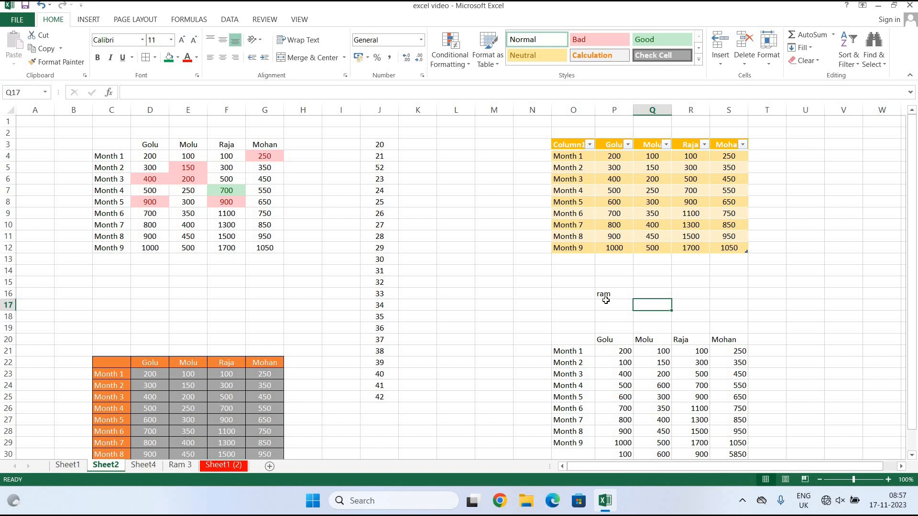
pyautogui.click(605, 300)
pyautogui.click(608, 293)
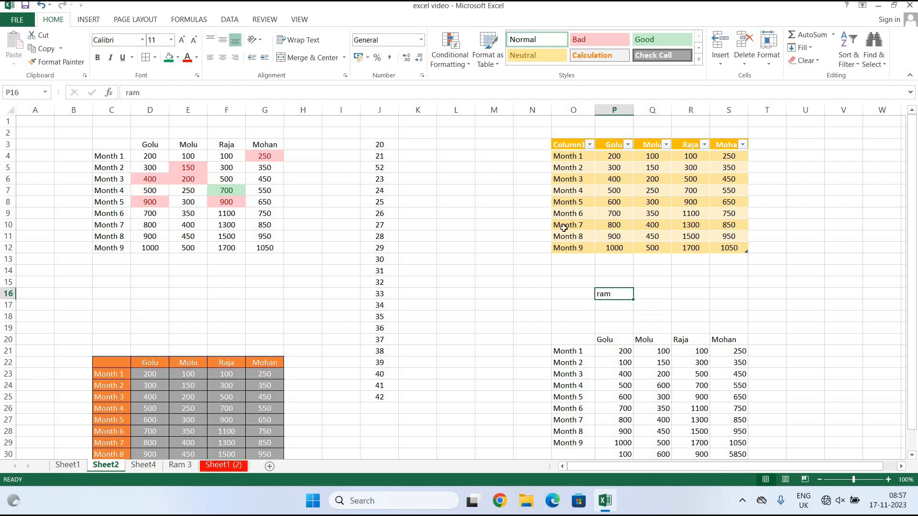
pyautogui.click(89, 19)
pyautogui.click(622, 48)
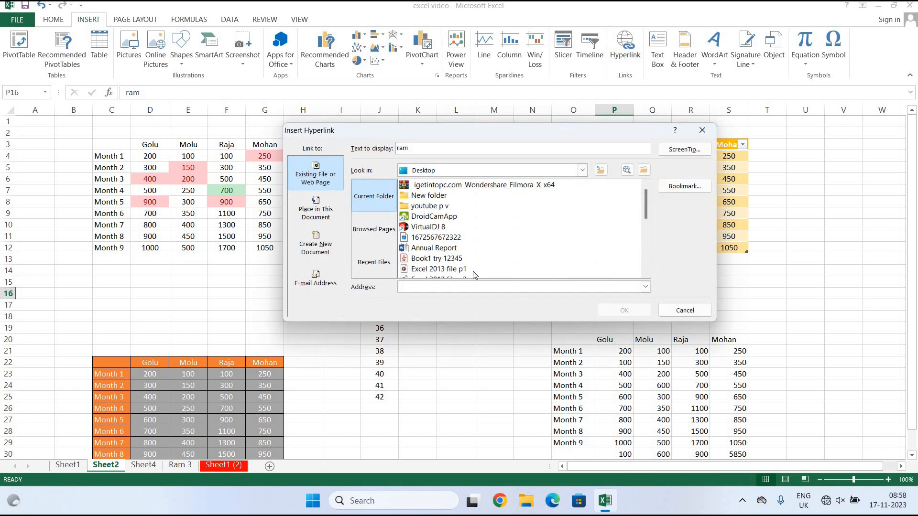
pyautogui.write('http://www.google.com')
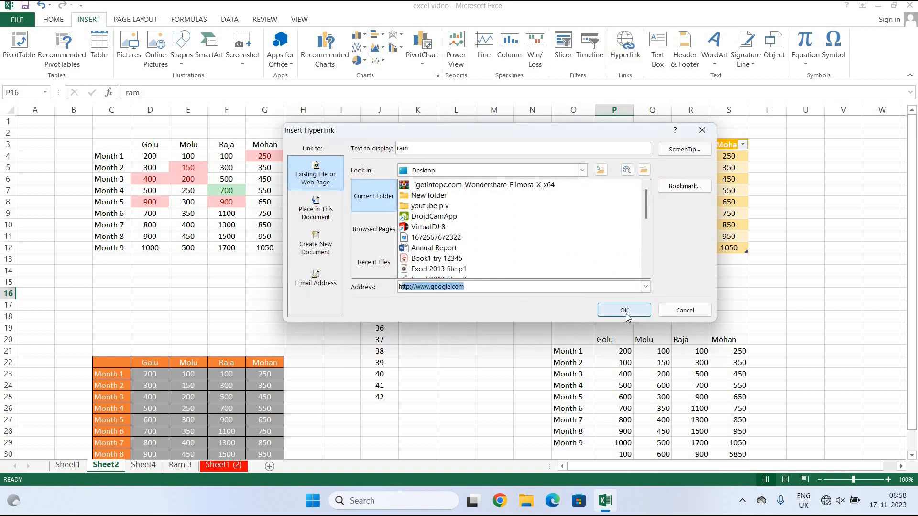
pyautogui.click(630, 310)
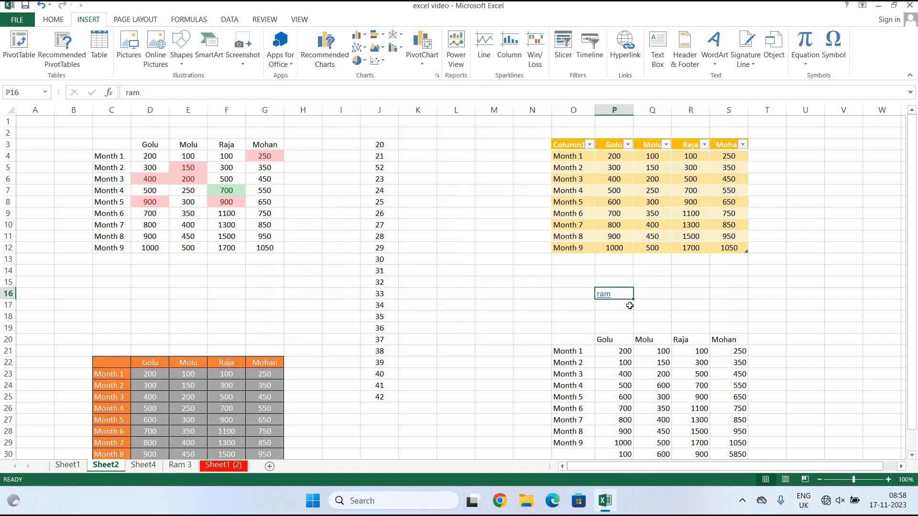
pyautogui.click(635, 304)
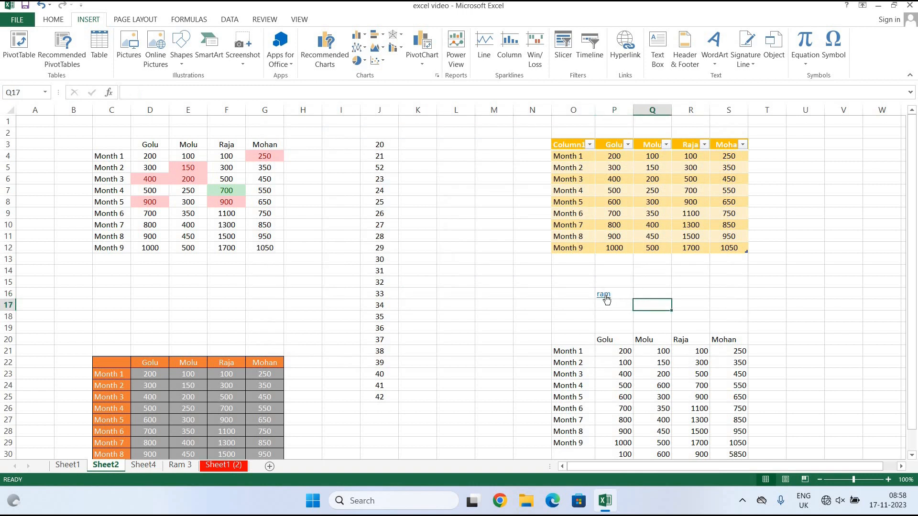
pyautogui.moveTo(606, 300)
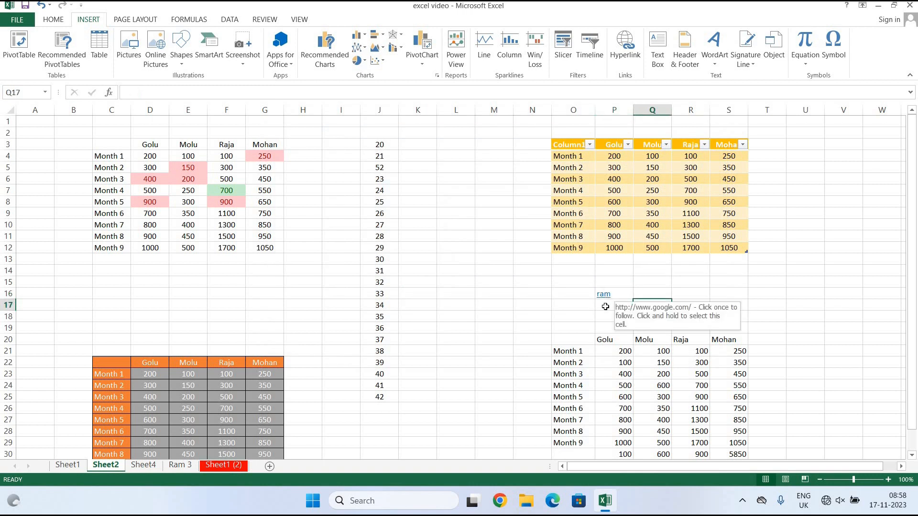
pyautogui.click(629, 292)
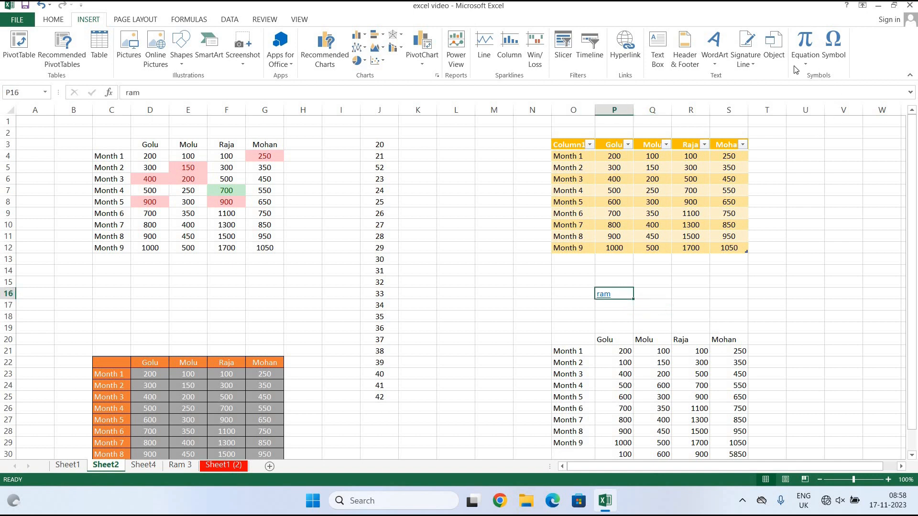
# Remove the hyperlink from P16 with Clear Hyperlinks on the Home tab.
pyautogui.click(53, 19)
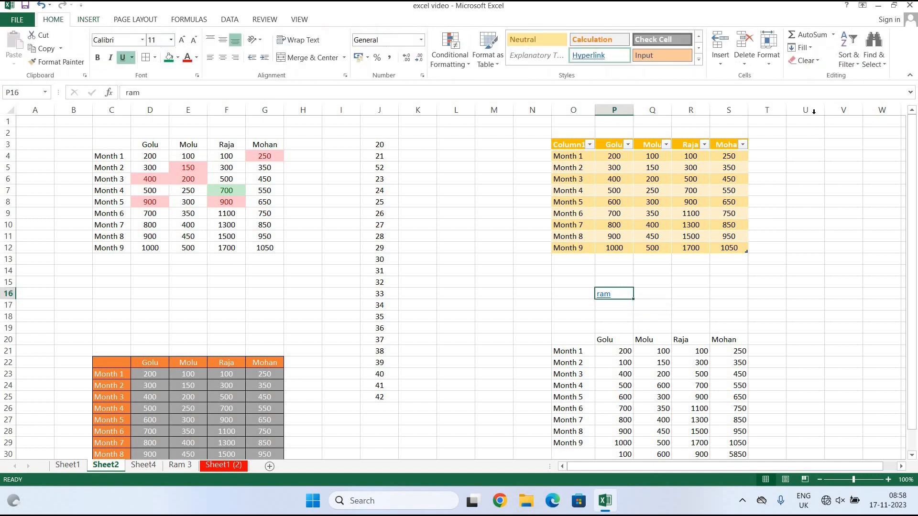
pyautogui.click(808, 60)
pyautogui.click(841, 133)
# Reopen the Clear options and close them, leaving P16 as it is.
pyautogui.click(807, 61)
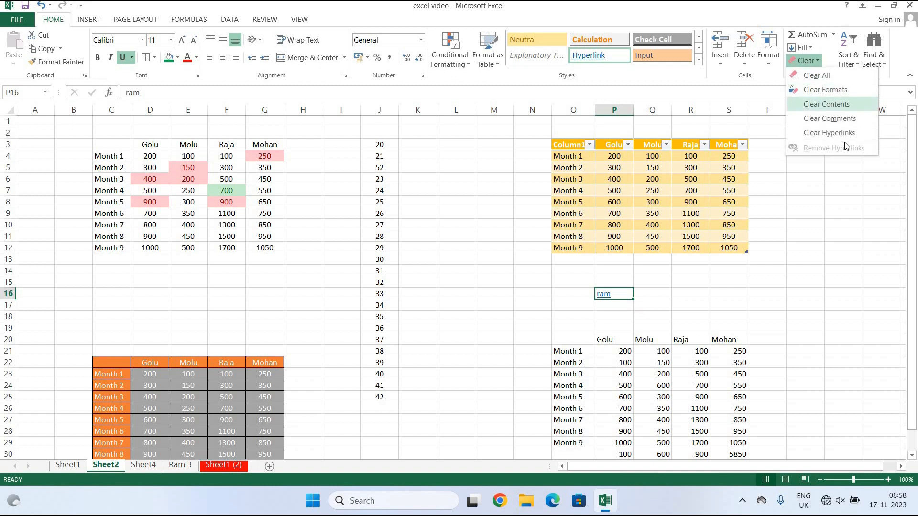
pyautogui.click(773, 247)
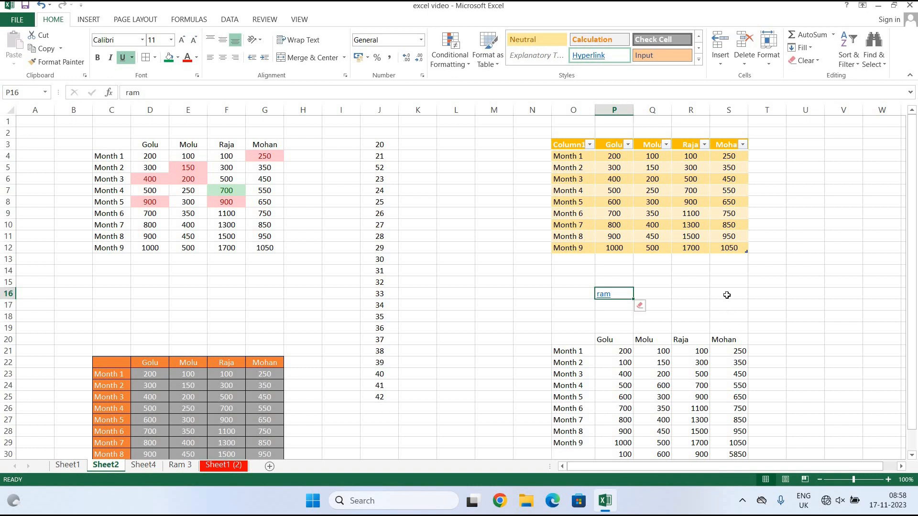
# Add a new blank worksheet, Sheet7, then return to Sheet2.
pyautogui.scroll(-5, 721, 303)
pyautogui.scroll(-1, 243, 454)
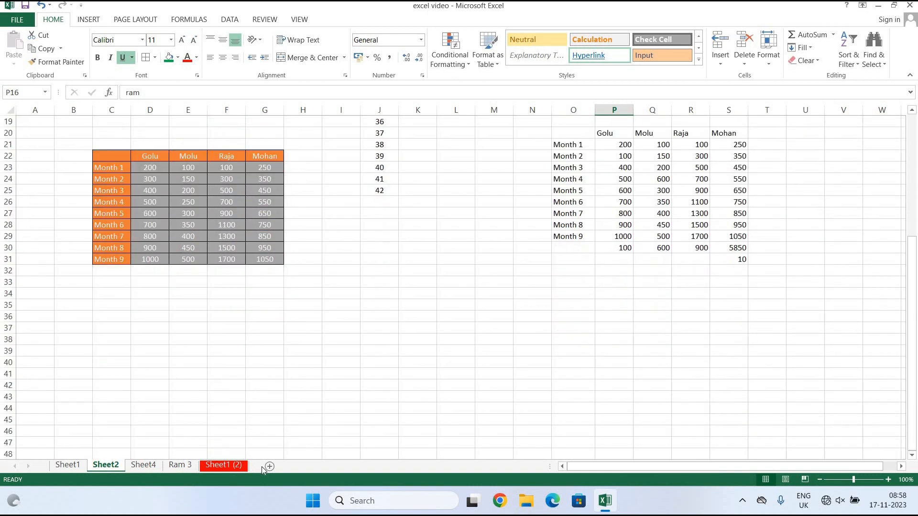
pyautogui.click(306, 466)
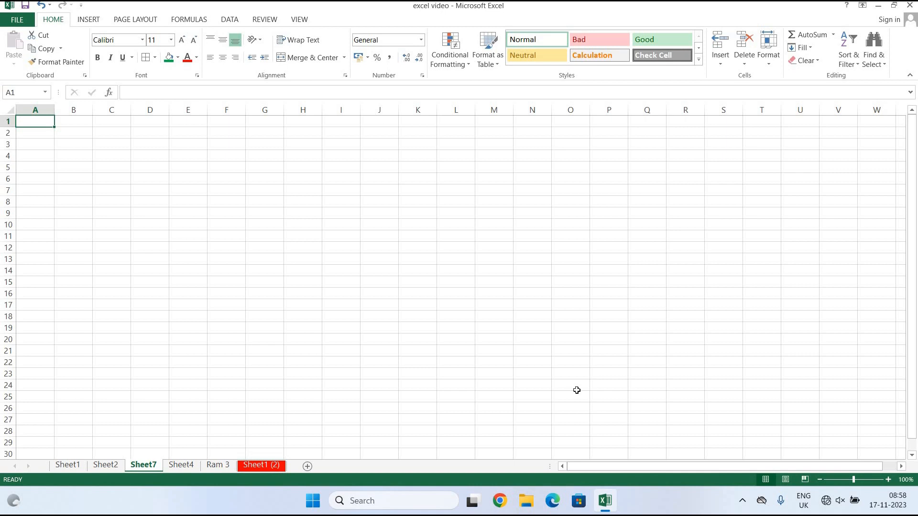
pyautogui.click(852, 64)
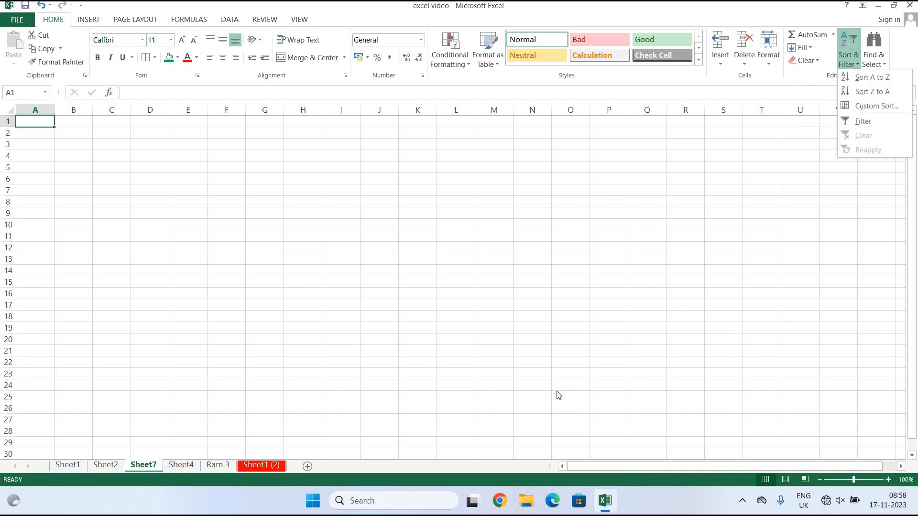
pyautogui.click(111, 465)
pyautogui.click(72, 470)
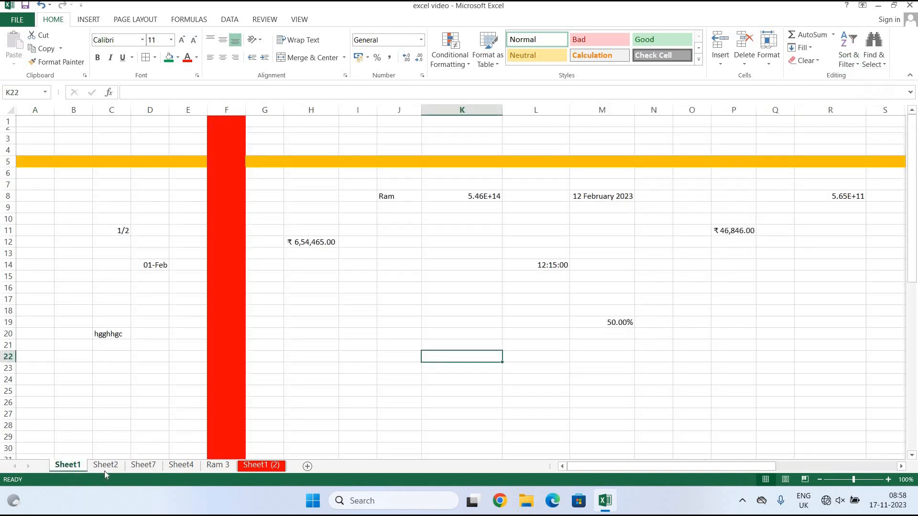
pyautogui.click(106, 466)
# Sort the Month 1–9 table Z to A with the selection expanded, putting Month 9 first.
pyautogui.scroll(4, 566, 388)
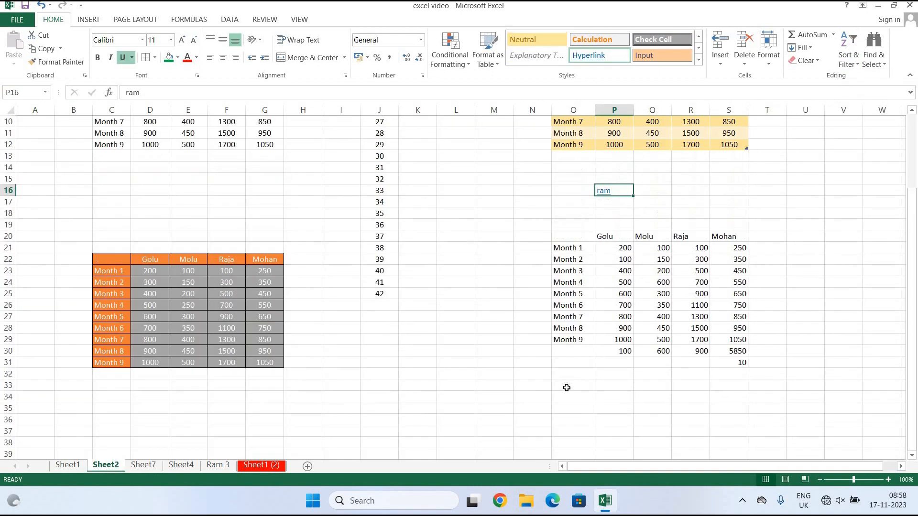
pyautogui.scroll(3, 567, 387)
pyautogui.moveTo(582, 350); pyautogui.dragTo(576, 444)
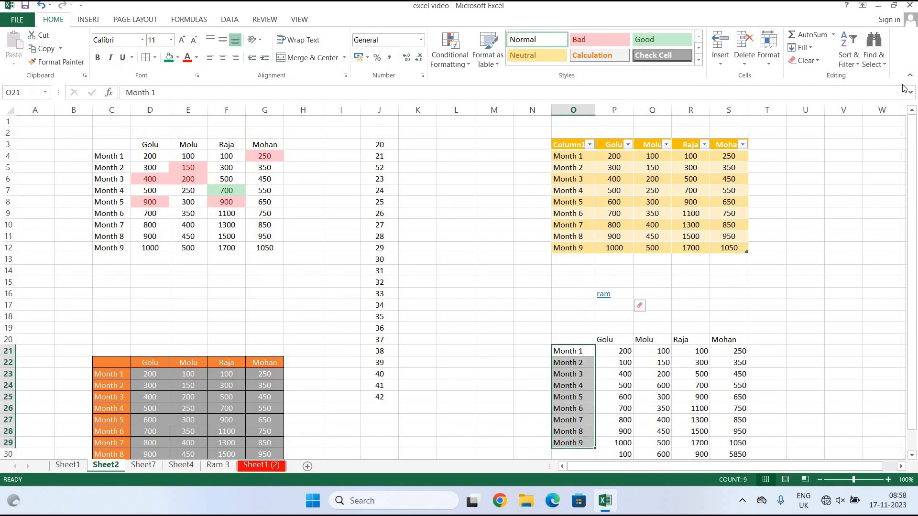
pyautogui.click(850, 60)
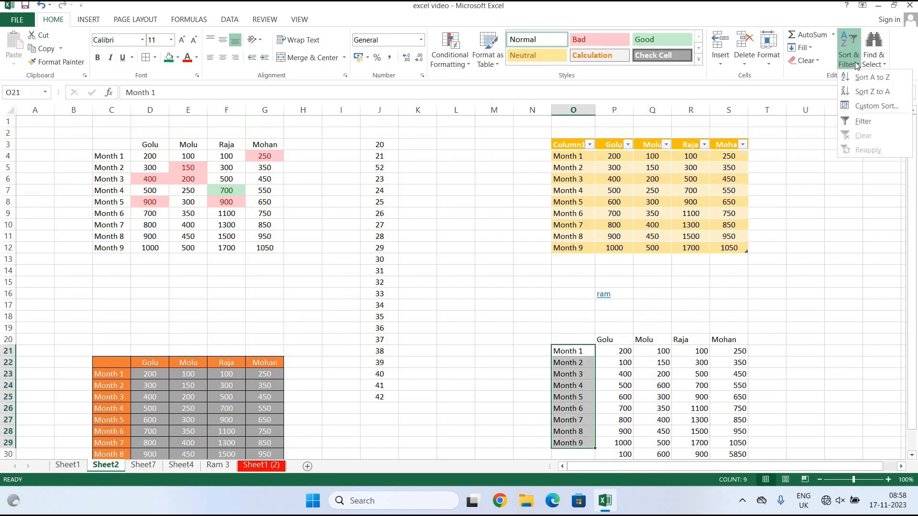
pyautogui.click(871, 91)
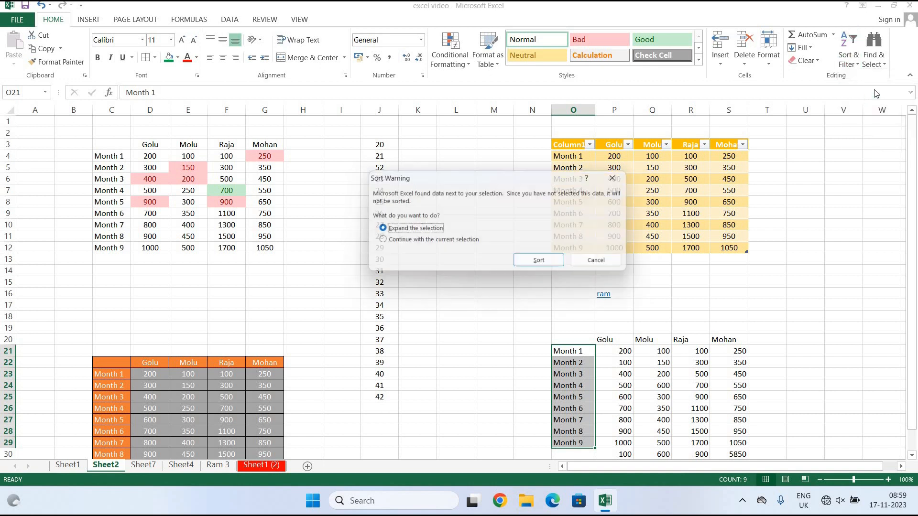
pyautogui.click(545, 264)
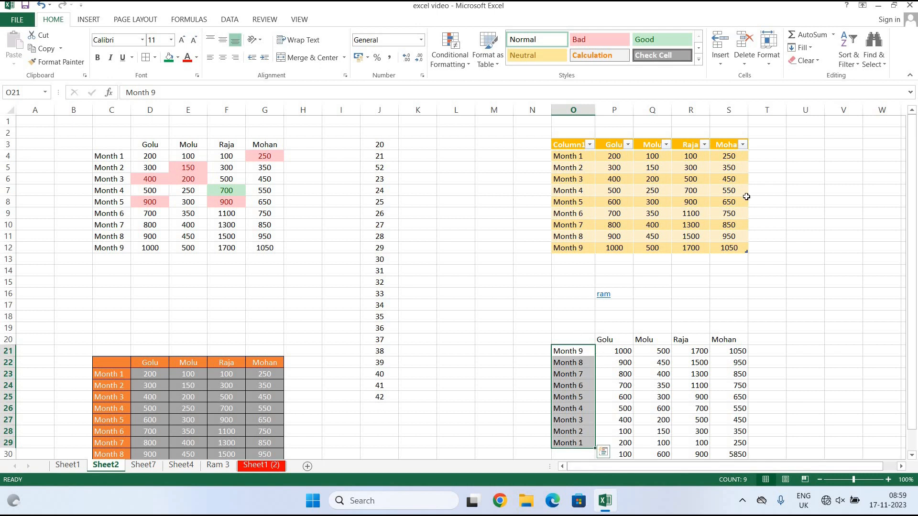
# Sort the table A to Z again, expanding the selection, so Month 1 comes first.
pyautogui.click(850, 59)
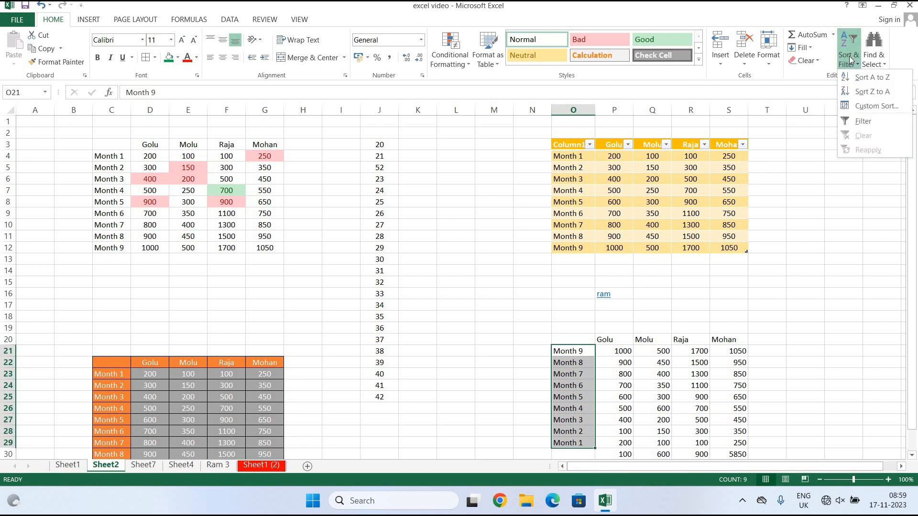
pyautogui.click(871, 79)
pyautogui.click(543, 263)
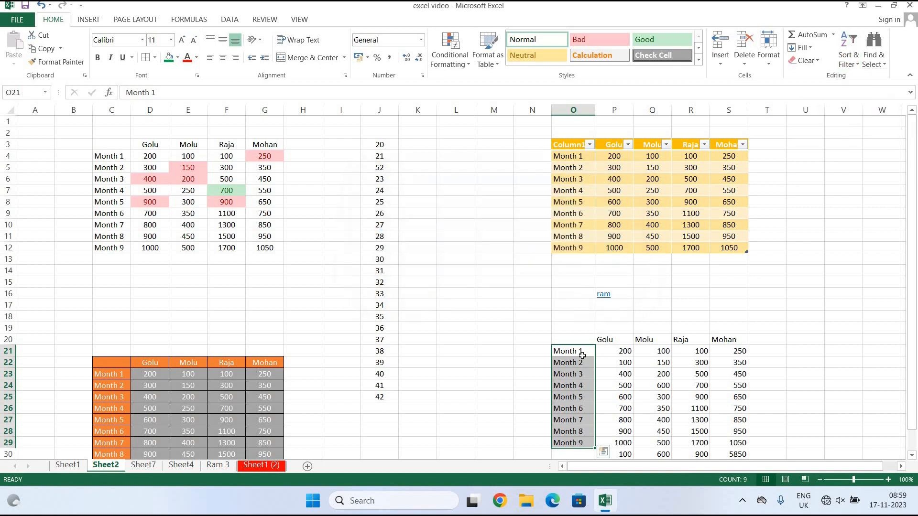
pyautogui.scroll(-1, 563, 421)
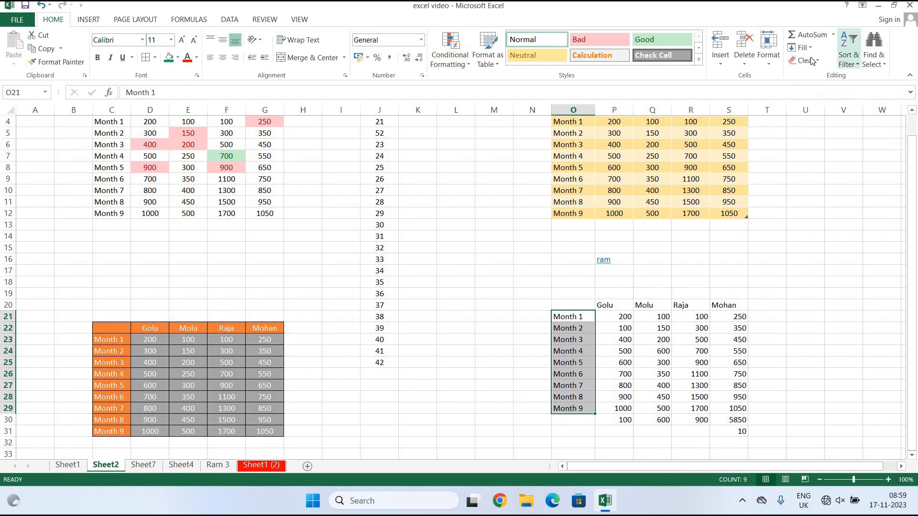
pyautogui.click(849, 60)
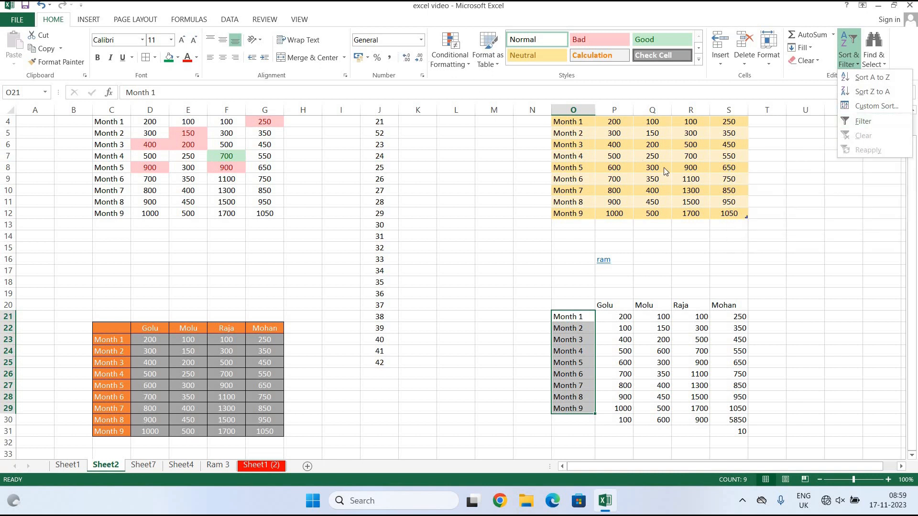
# Look at the Molu column's filter choices and close them.
pyautogui.click(838, 284)
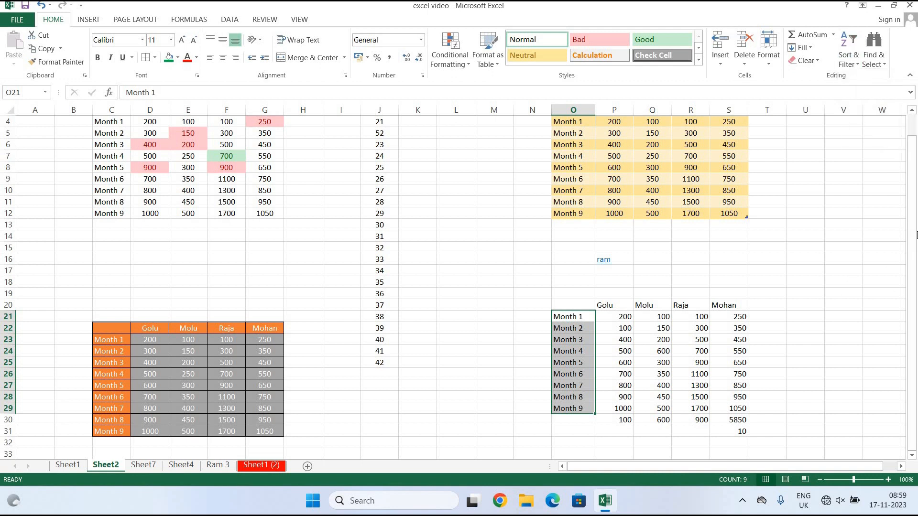
pyautogui.moveTo(916, 162); pyautogui.dragTo(915, 138)
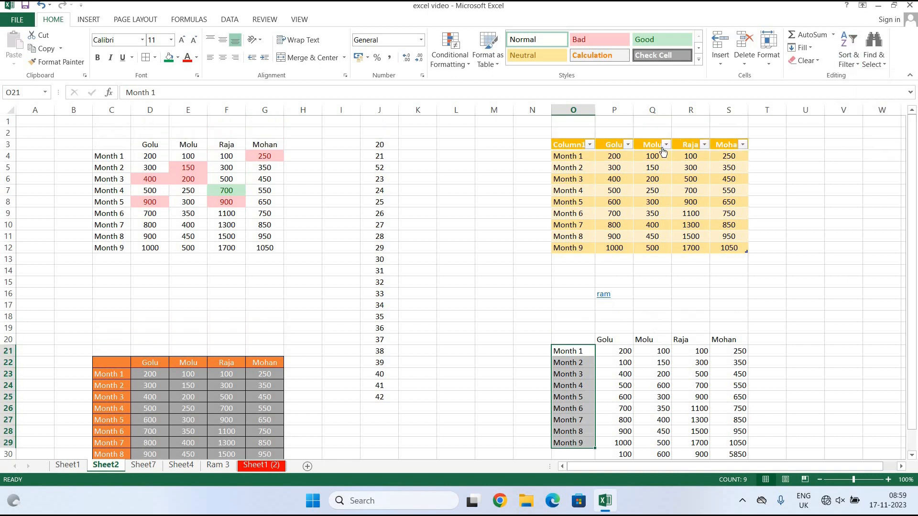
pyautogui.click(664, 146)
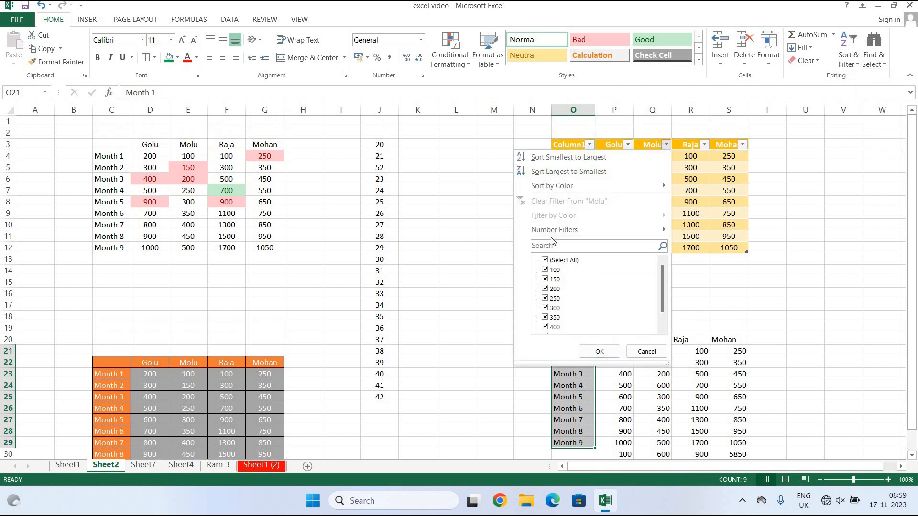
pyautogui.click(805, 184)
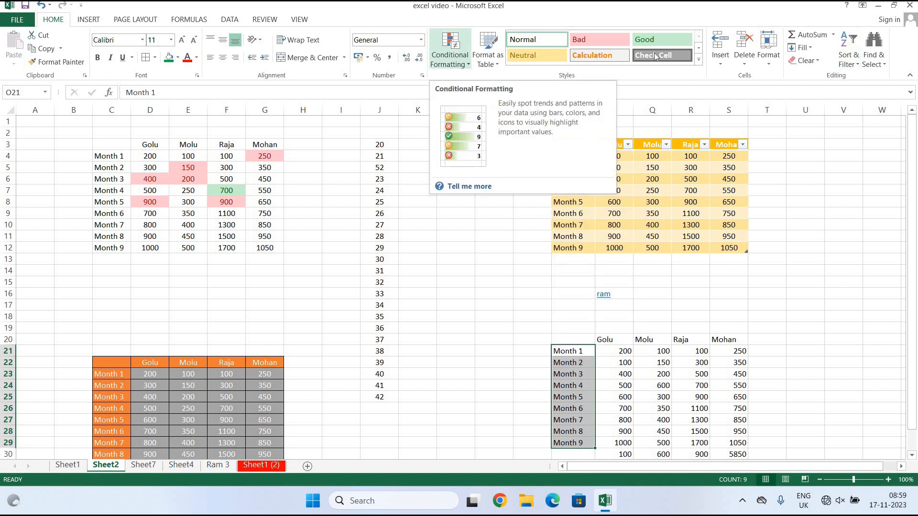
# Select the top-left table C3:G12 and apply Filter to its Golu, Molu, Raja and Mohan headers.
pyautogui.click(847, 58)
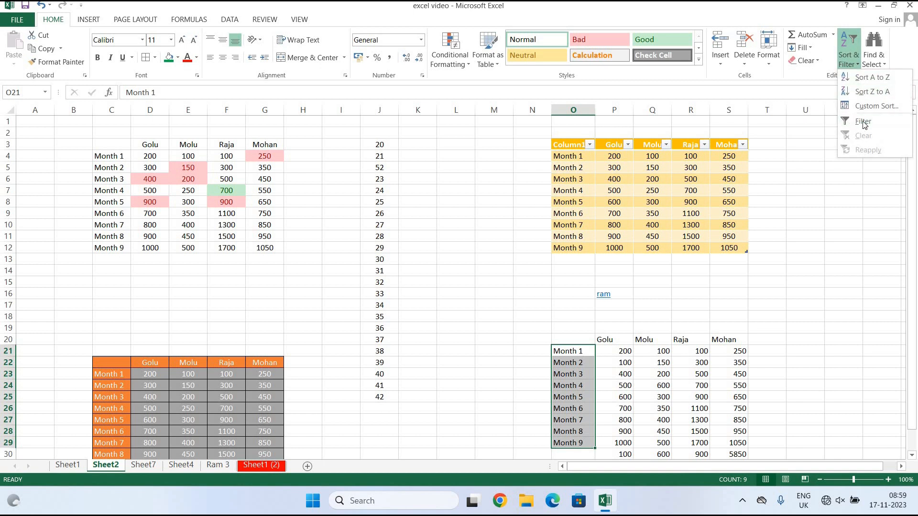
pyautogui.click(106, 149)
pyautogui.moveTo(106, 146); pyautogui.dragTo(260, 249)
pyautogui.click(847, 59)
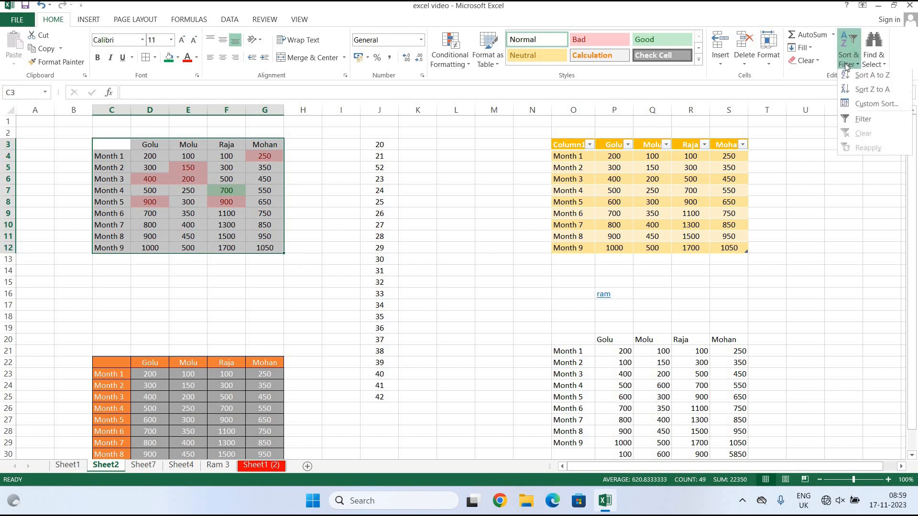
pyautogui.click(863, 119)
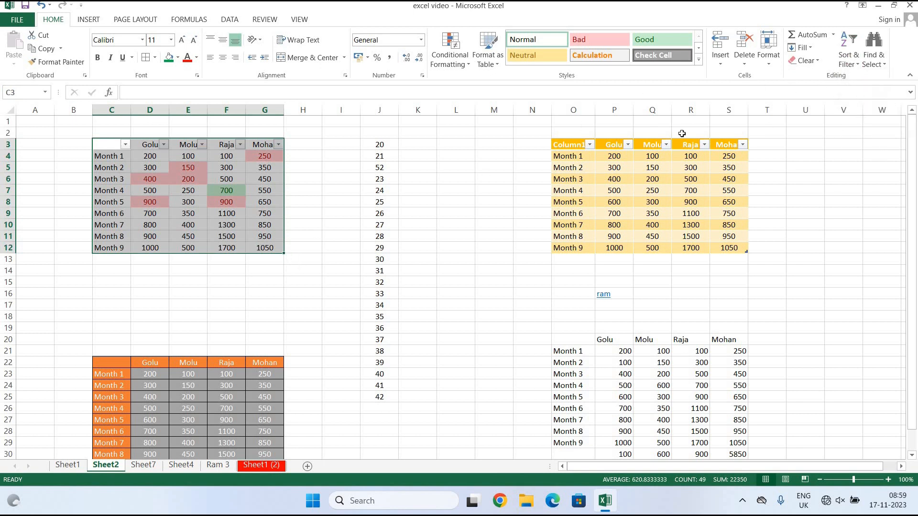
pyautogui.click(340, 248)
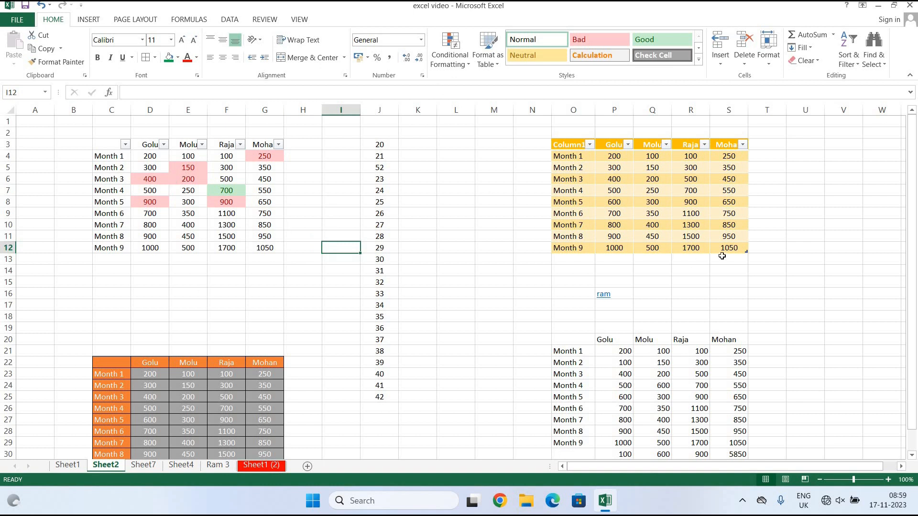
pyautogui.click(882, 64)
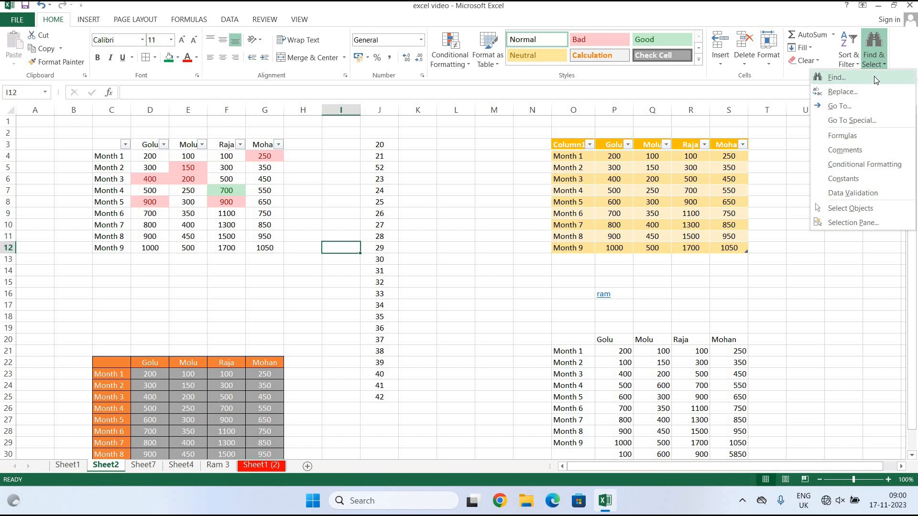
# Find all cells containing 'ram' and move the Find dialog aside.
pyautogui.click(837, 77)
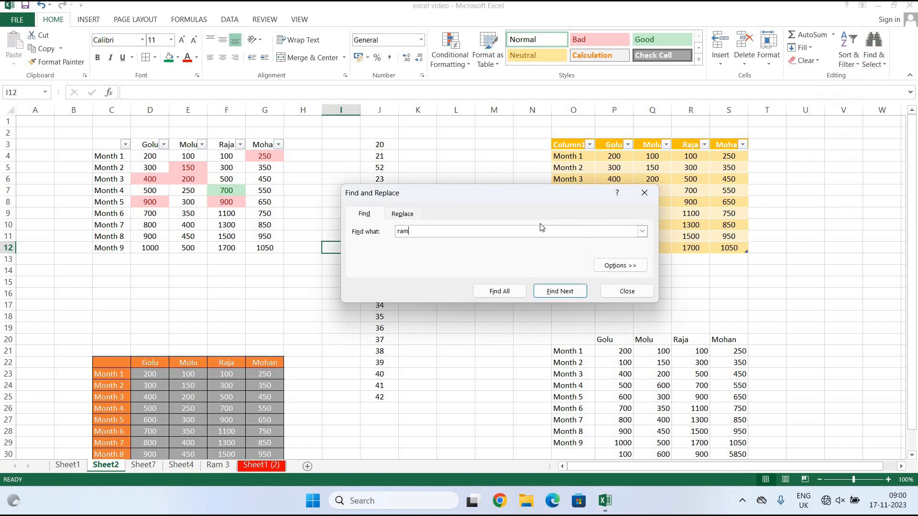
pyautogui.click(517, 291)
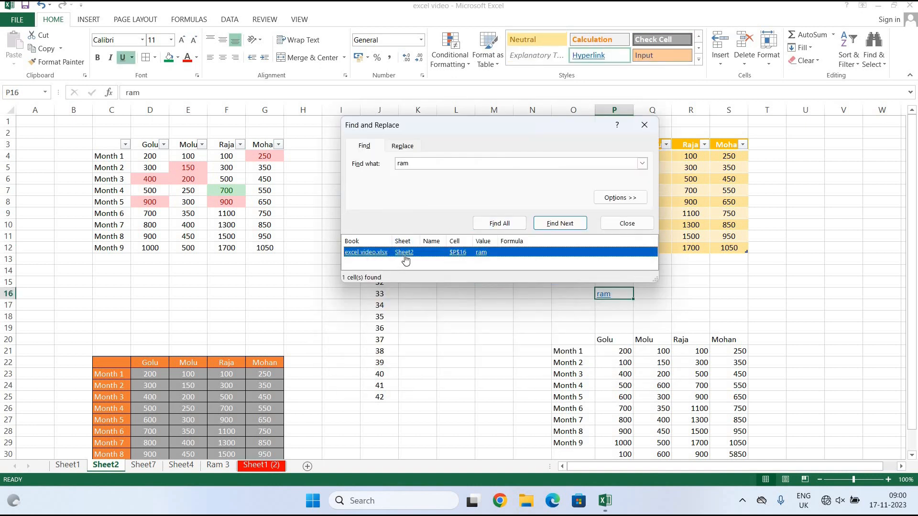
pyautogui.moveTo(512, 125); pyautogui.dragTo(338, 221)
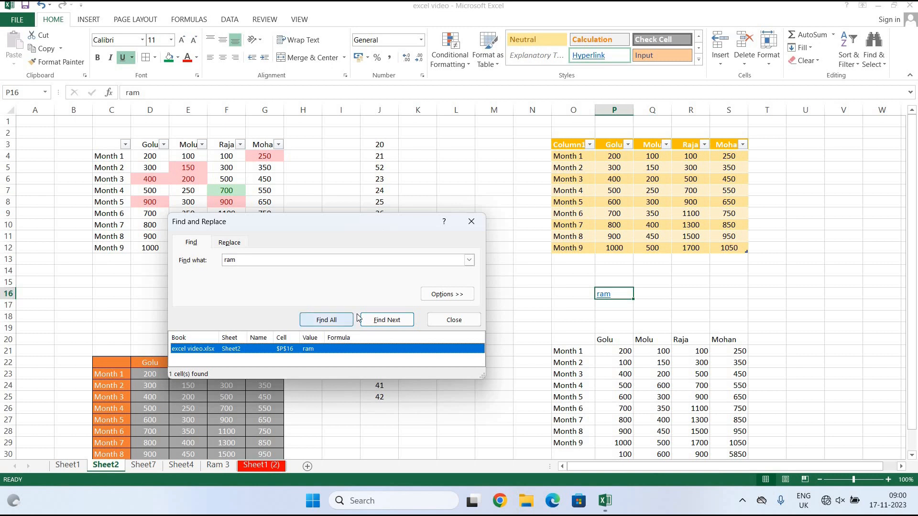
# Find All cells containing 'golu', step through the matches to D22, then close the dialog.
pyautogui.click(281, 261)
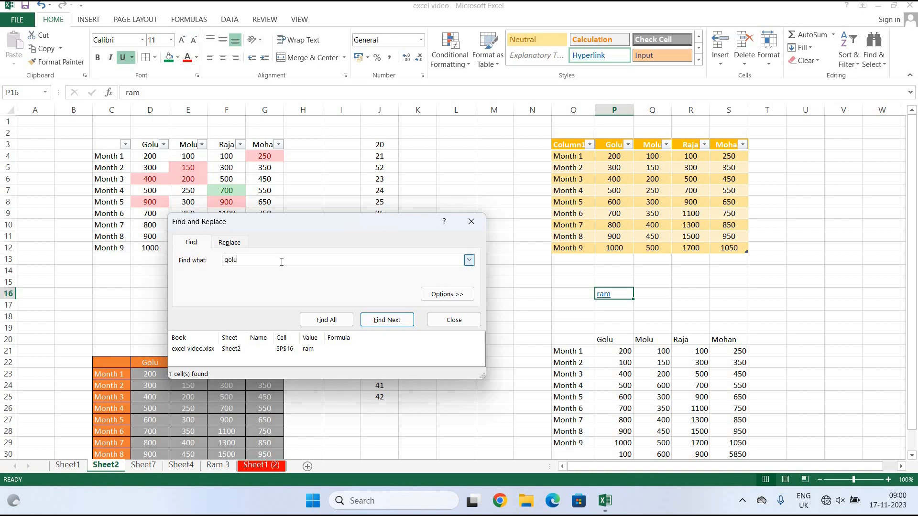
pyautogui.click(341, 323)
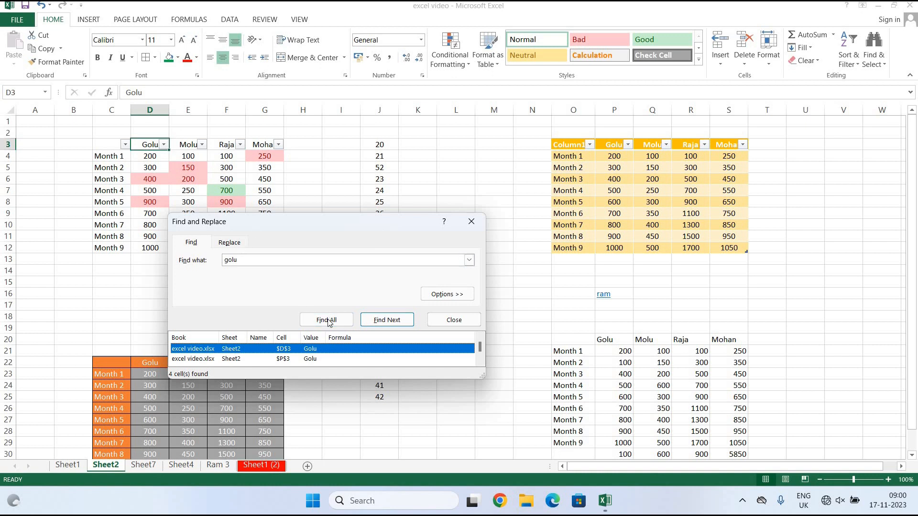
pyautogui.click(397, 322)
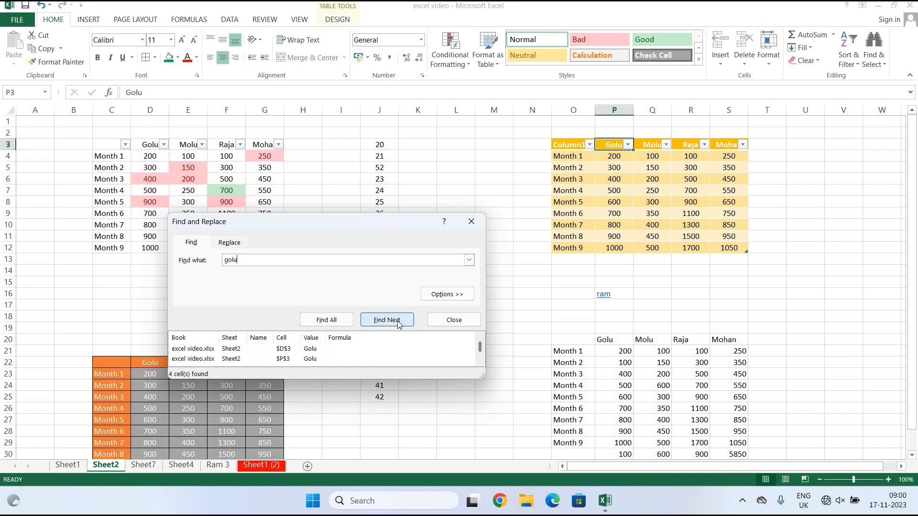
pyautogui.click(397, 323)
pyautogui.click(398, 322)
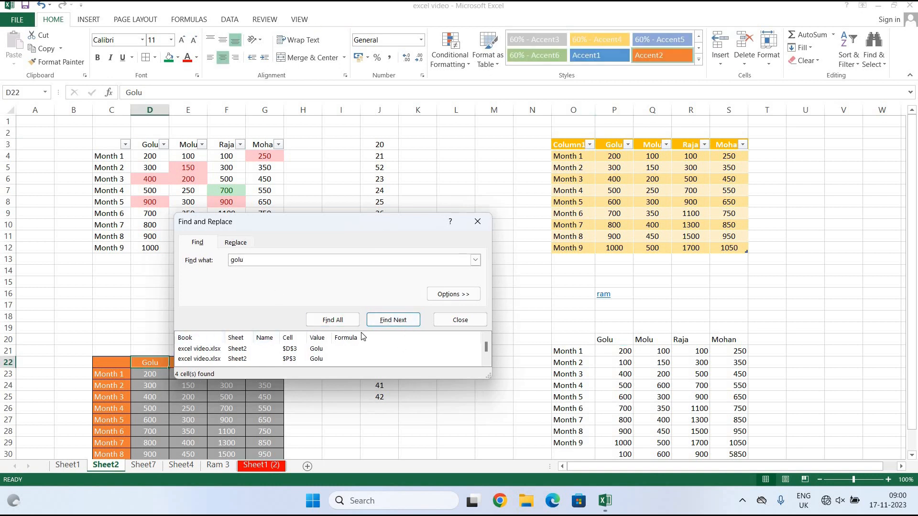
pyautogui.click(442, 321)
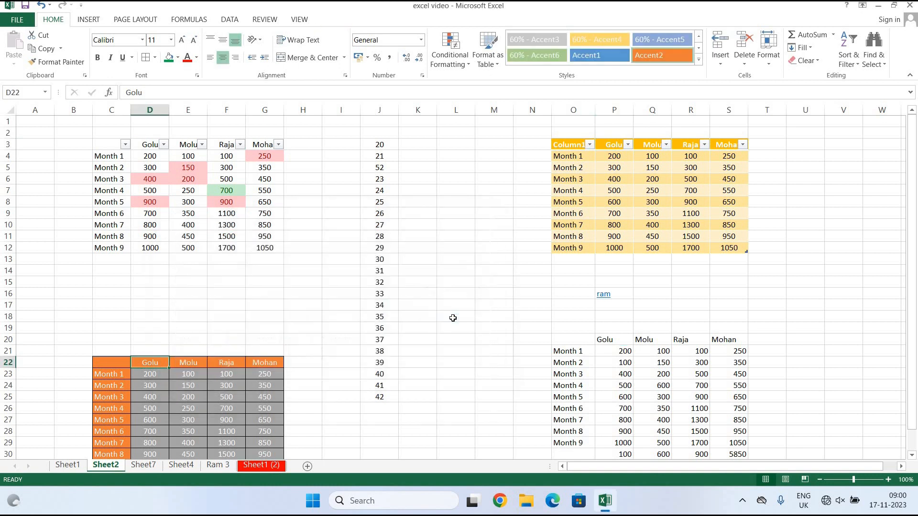
pyautogui.click(875, 67)
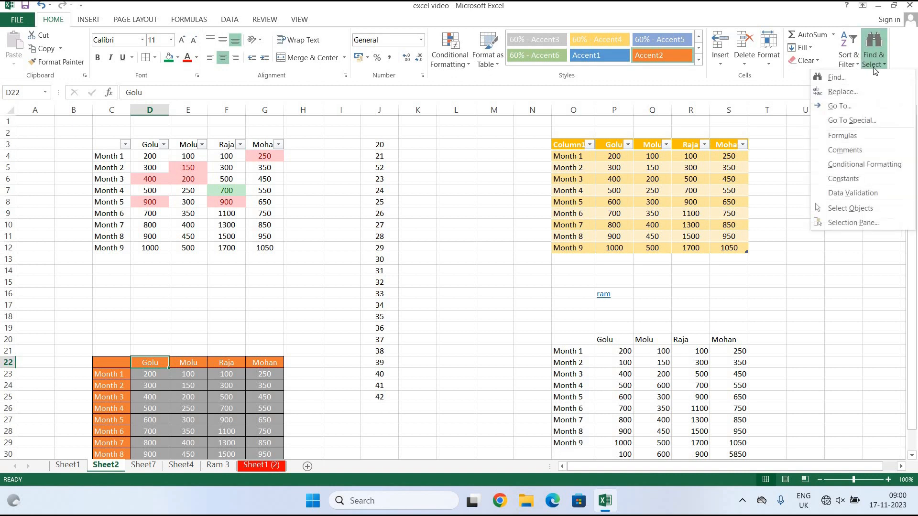
# Replace every 'golu' with 'golu ji' using Replace All, then select empty cell R15.
pyautogui.click(856, 92)
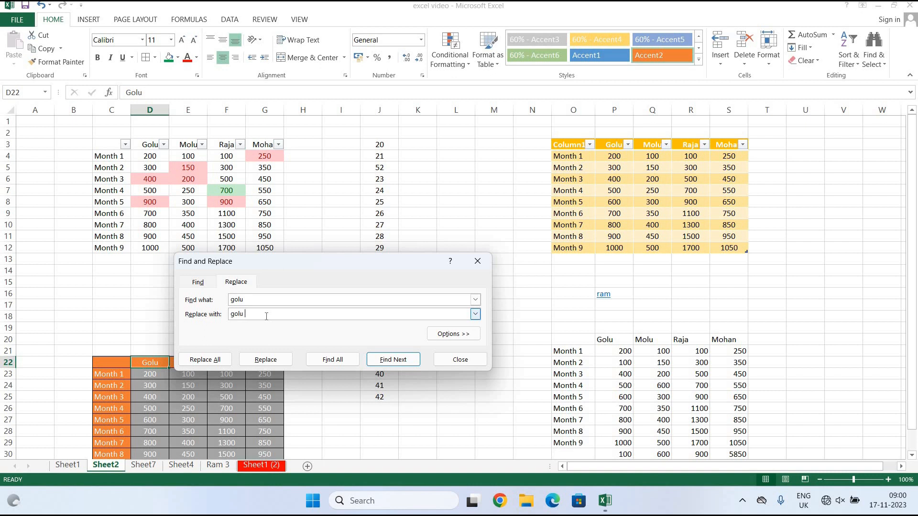
pyautogui.click(205, 360)
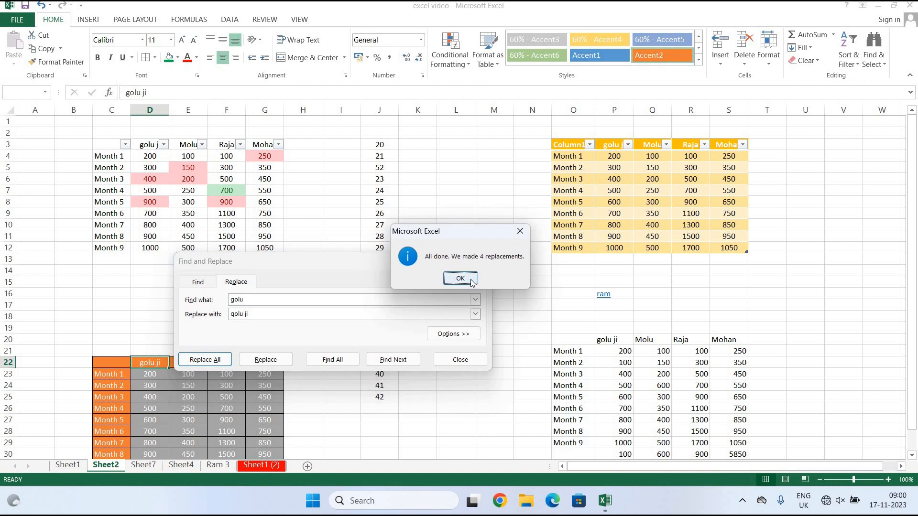
pyautogui.click(460, 279)
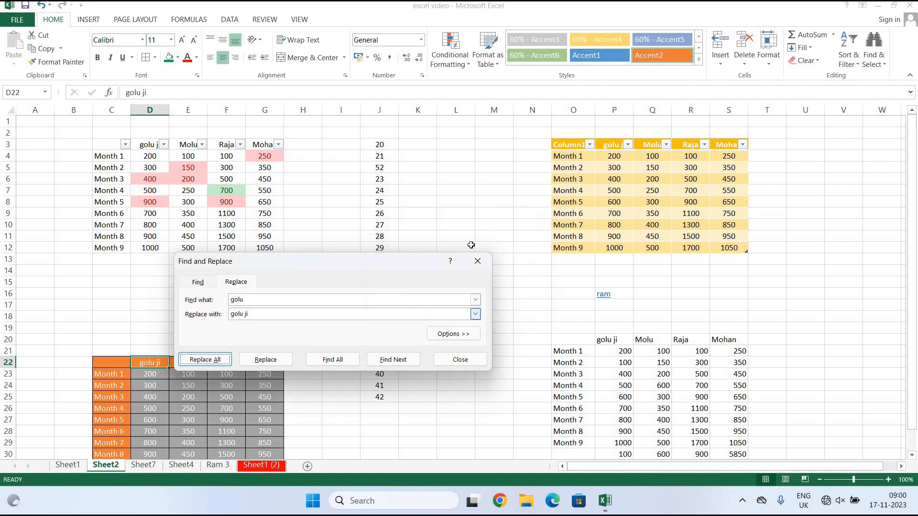
pyautogui.click(454, 360)
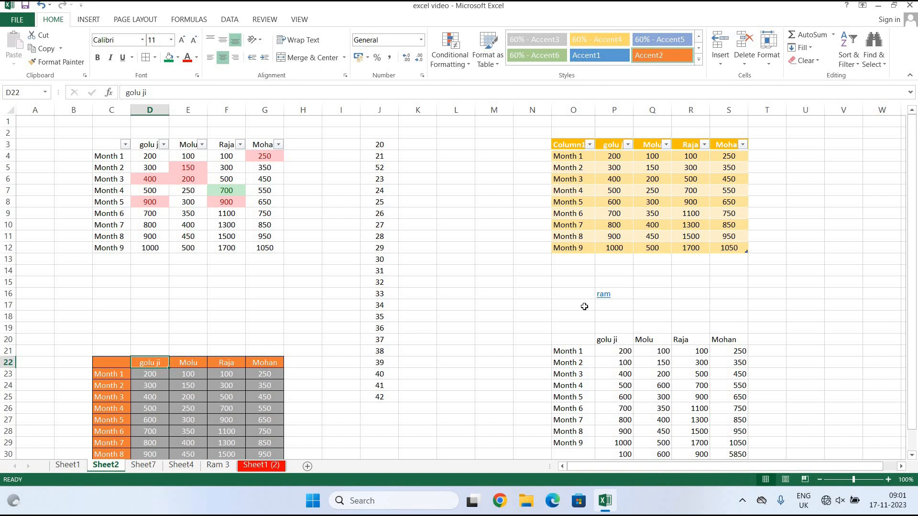
pyautogui.click(687, 284)
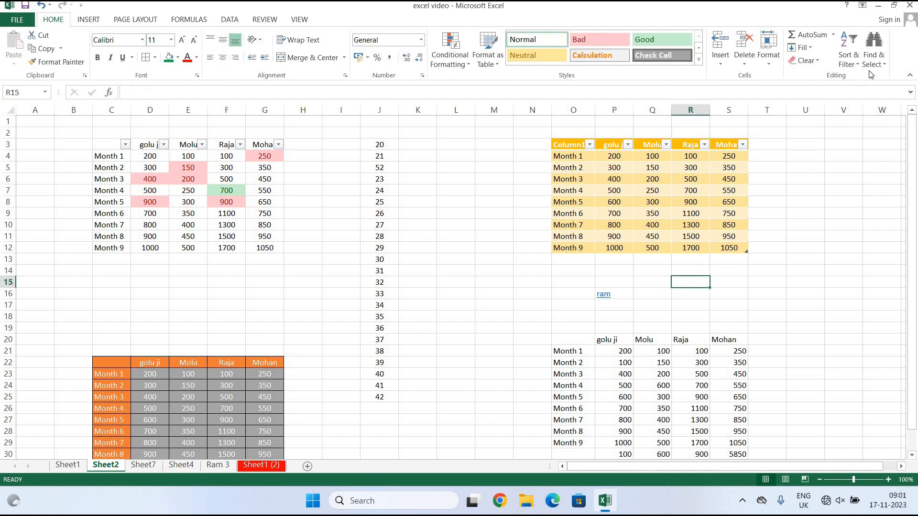
pyautogui.click(881, 60)
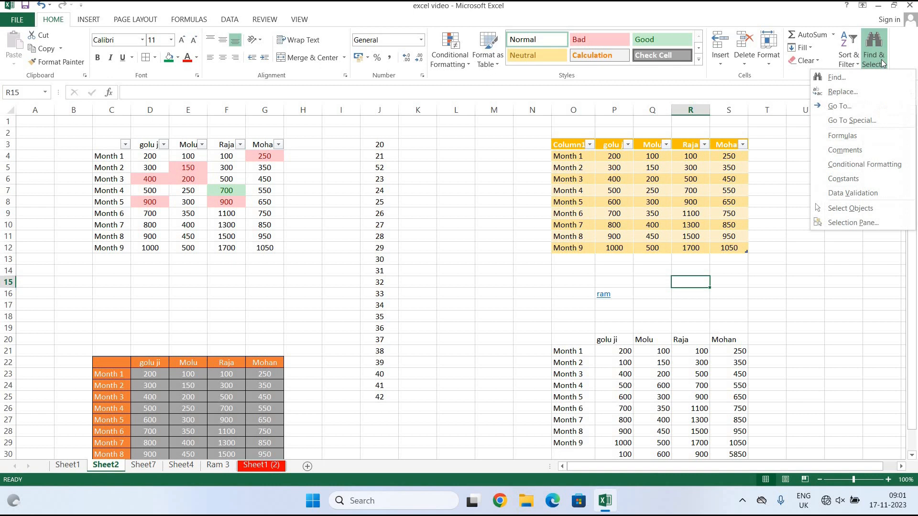
pyautogui.click(881, 108)
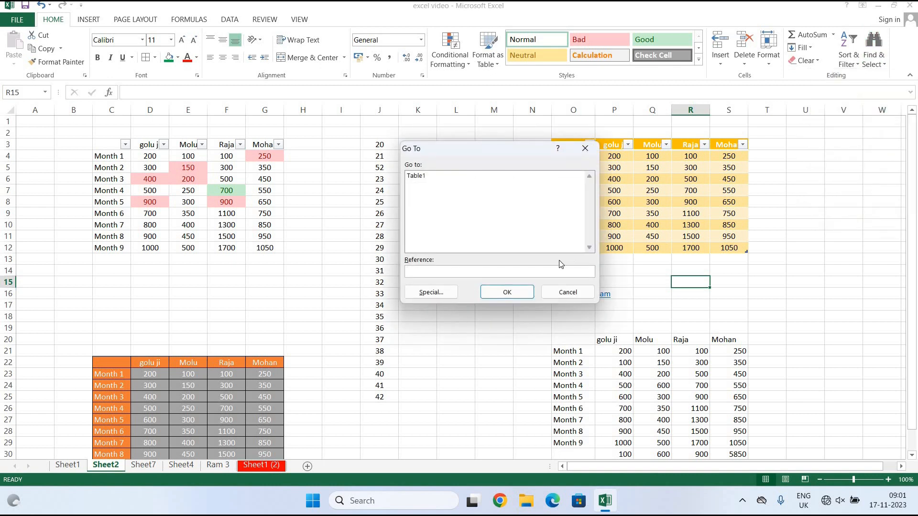
pyautogui.click(443, 187)
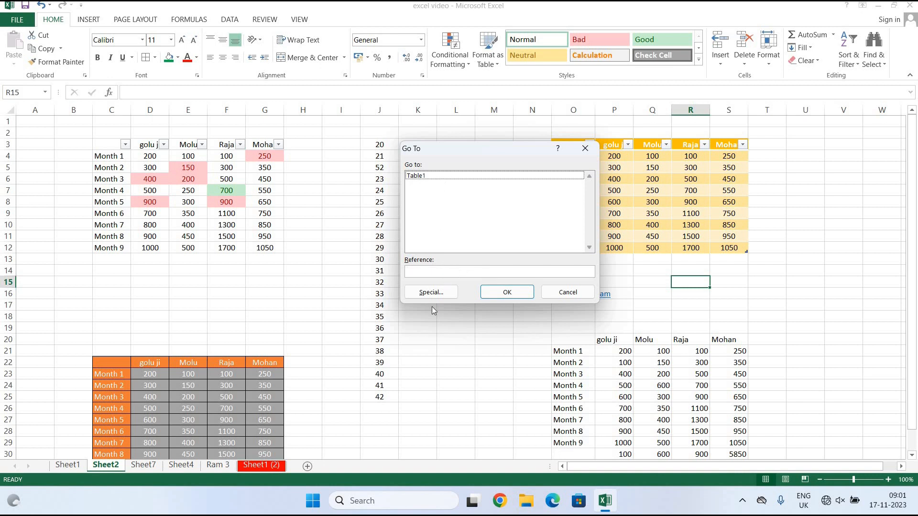
pyautogui.click(442, 293)
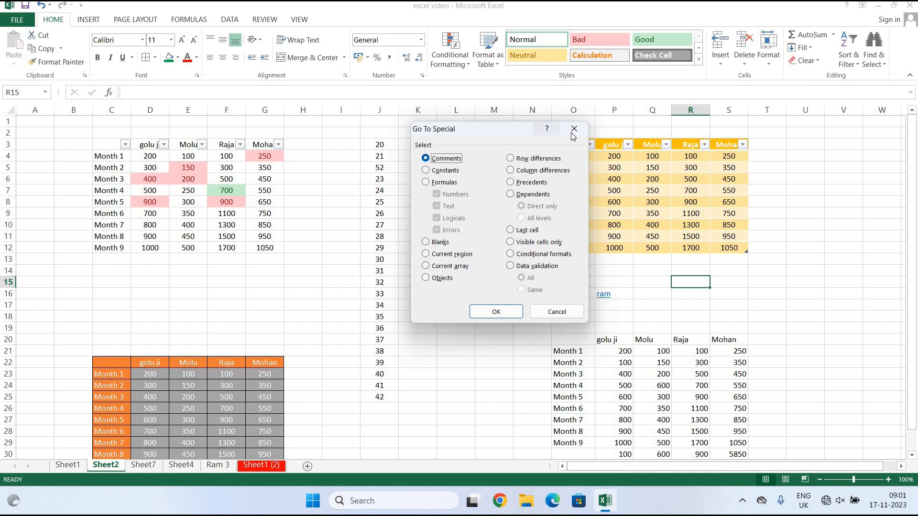
pyautogui.press('Escape')
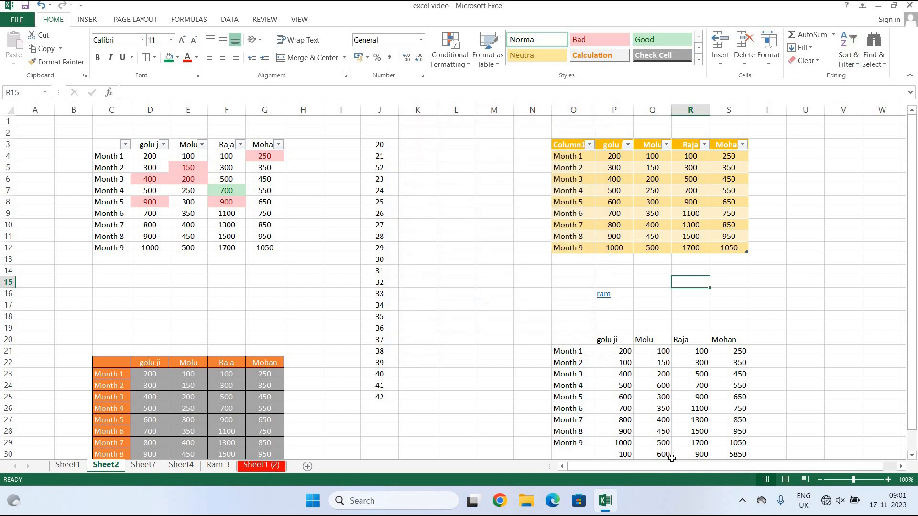
# Clear the Molu values for Months 3 to 5 (Q23:Q25) in the lower table.
pyautogui.scroll(-2, 695, 387)
pyautogui.scroll(-1, 695, 386)
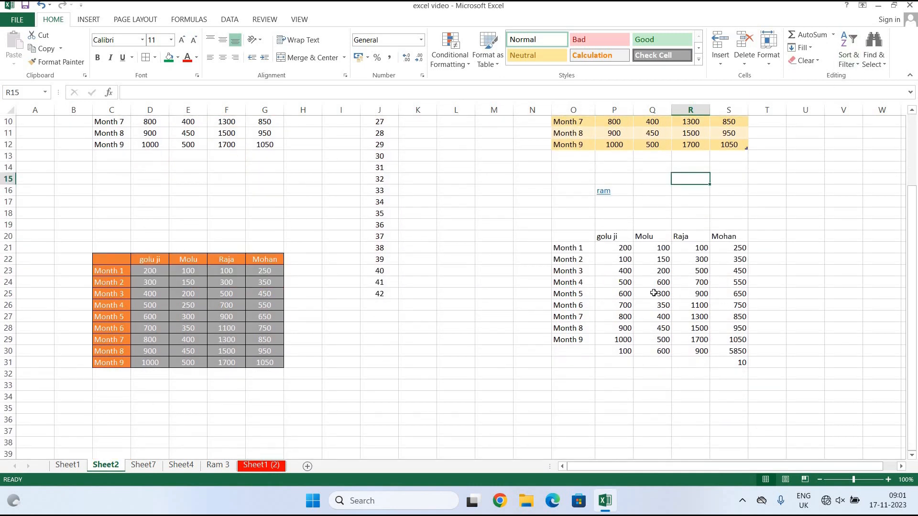
pyautogui.moveTo(658, 274); pyautogui.dragTo(665, 301)
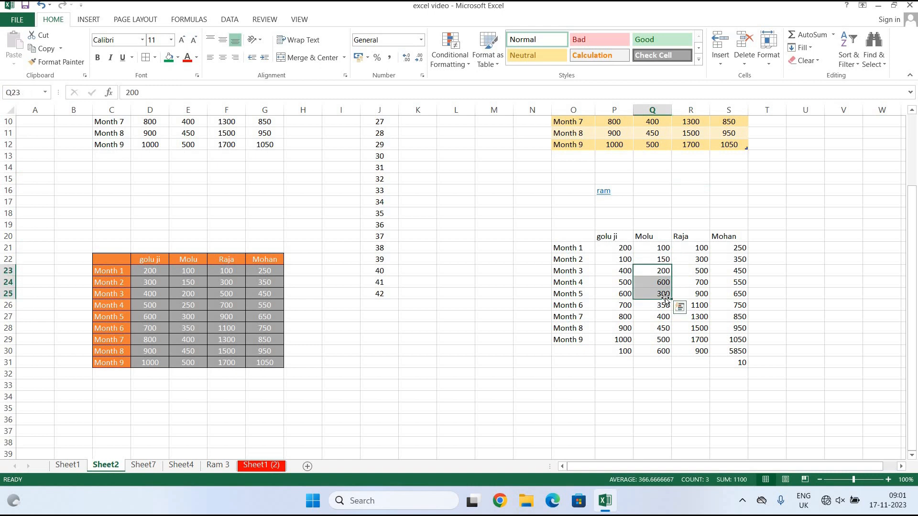
pyautogui.press('BackSpace')
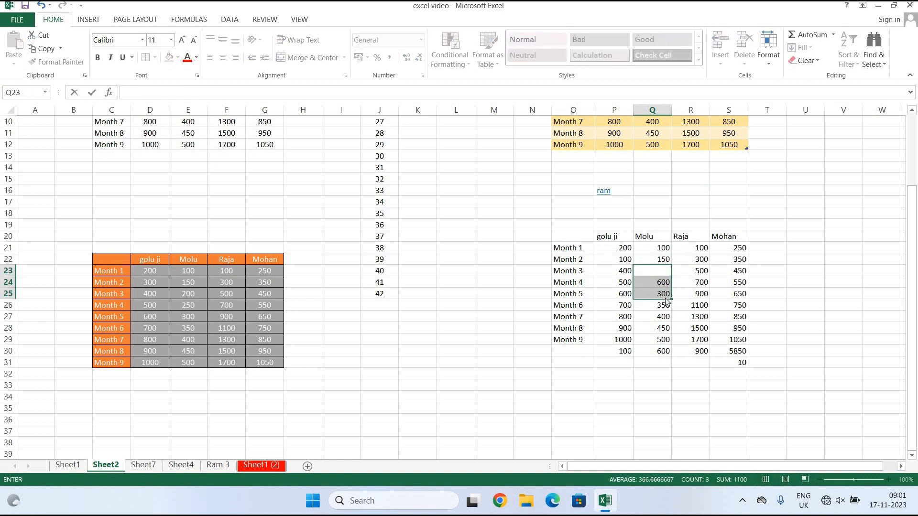
pyautogui.press('Return')
pyautogui.click(805, 60)
pyautogui.click(813, 76)
pyautogui.click(871, 270)
# Select only the blank cells in the lower table O20:S30 with Go To Special > Blanks.
pyautogui.moveTo(581, 242); pyautogui.dragTo(735, 344)
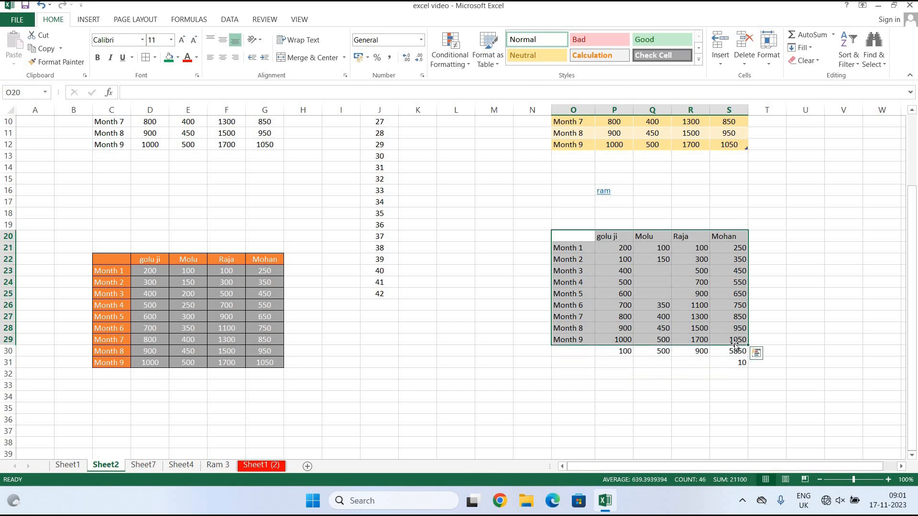
pyautogui.click(882, 61)
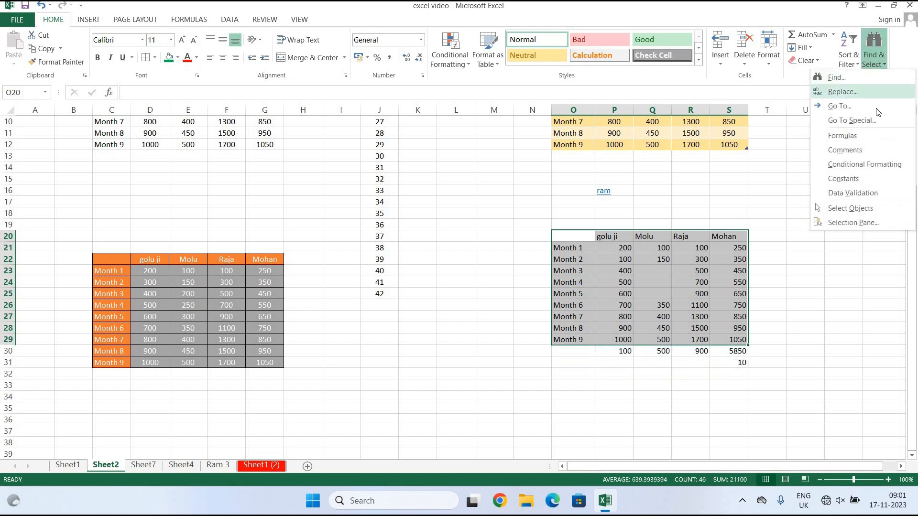
pyautogui.click(871, 122)
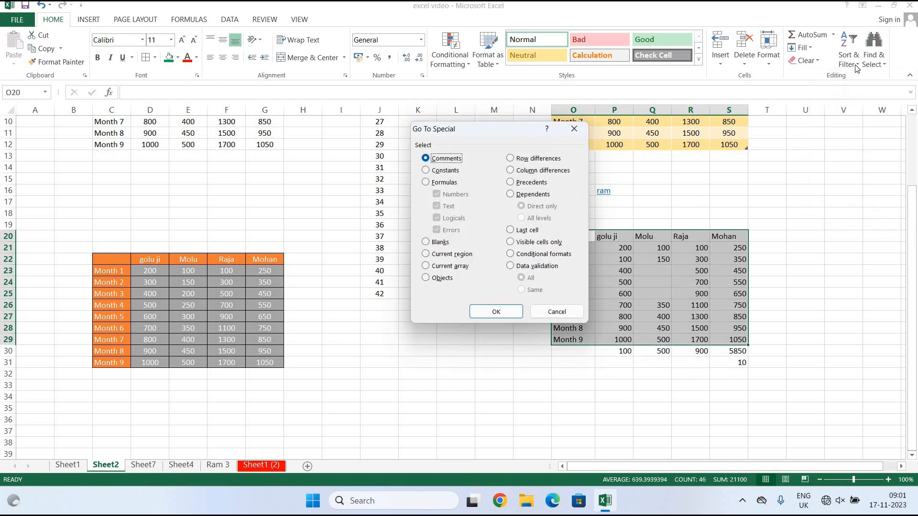
pyautogui.moveTo(532, 128); pyautogui.dragTo(418, 144)
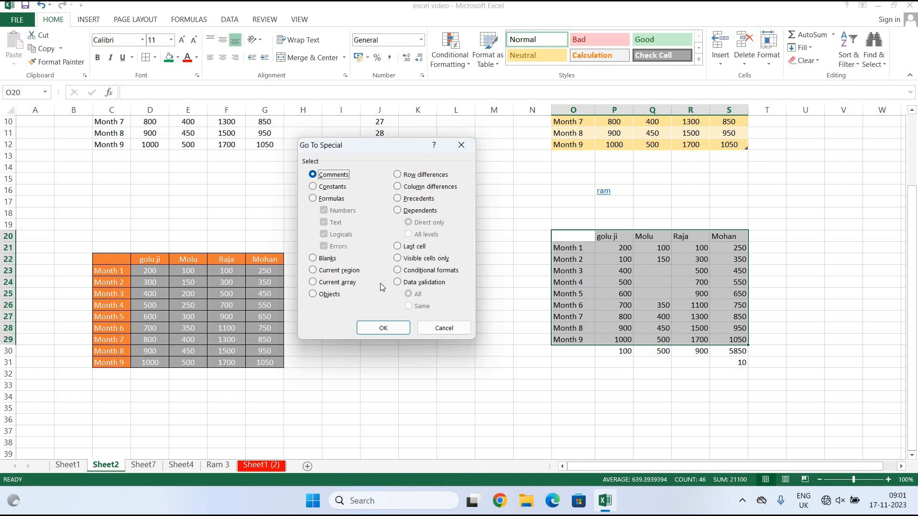
pyautogui.click(315, 259)
pyautogui.click(384, 328)
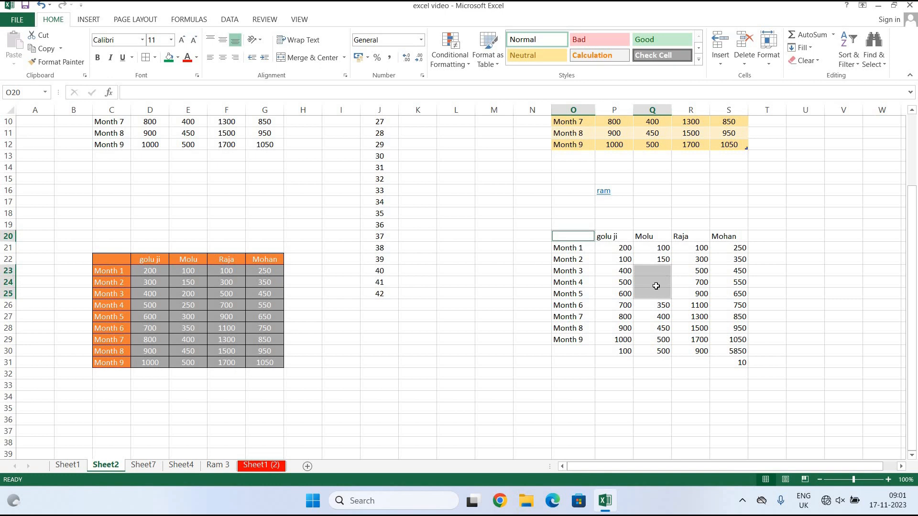
# Open Go To Special again, cancel it, and reopen the Find & Select menu.
pyautogui.click(875, 67)
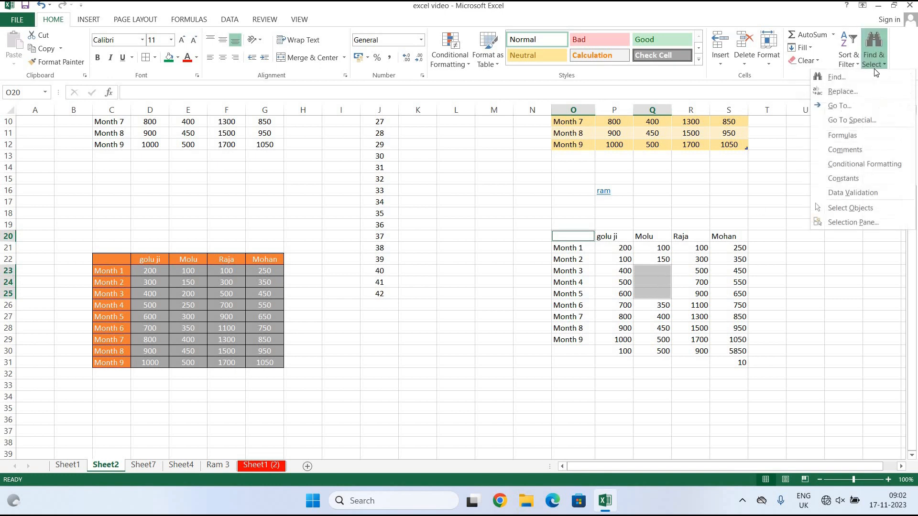
pyautogui.click(868, 119)
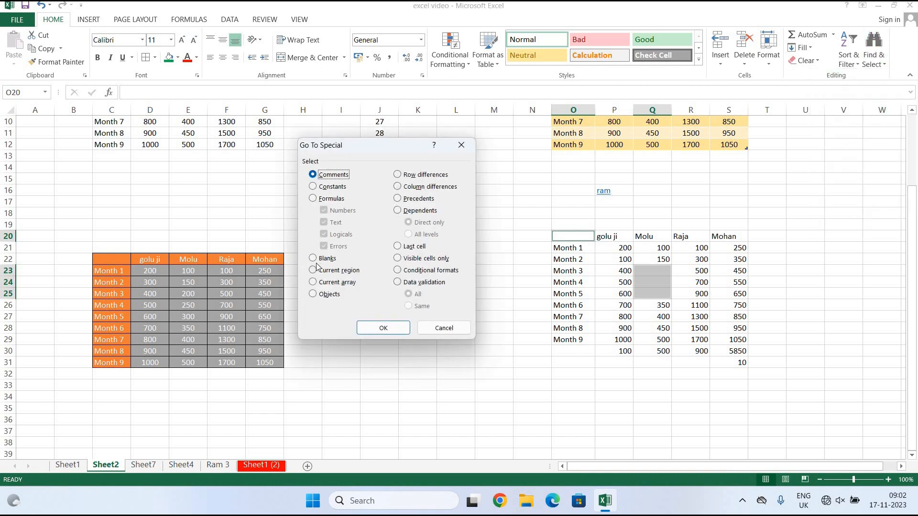
pyautogui.click(427, 328)
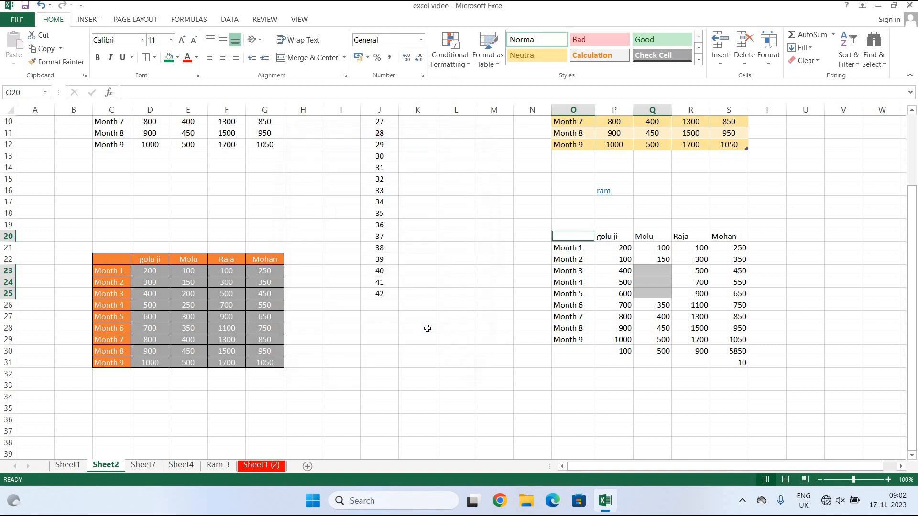
pyautogui.click(879, 57)
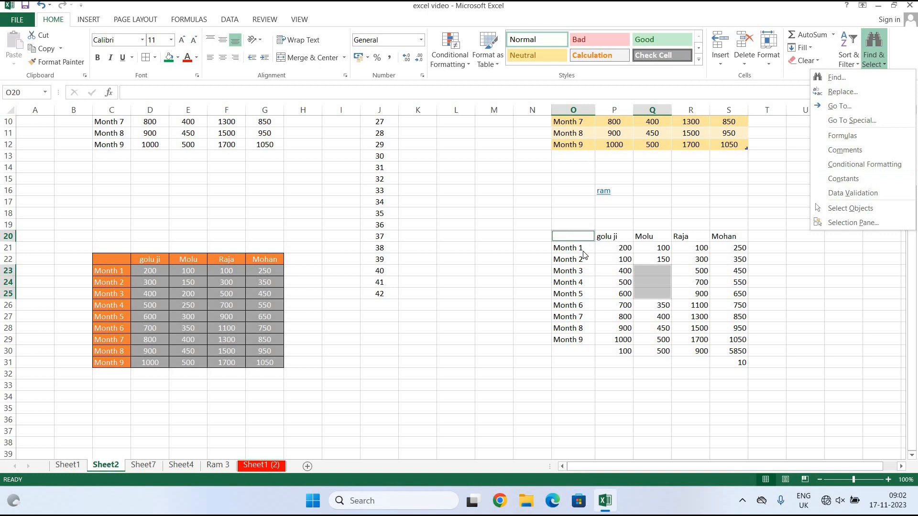
pyautogui.click(699, 353)
pyautogui.click(700, 353)
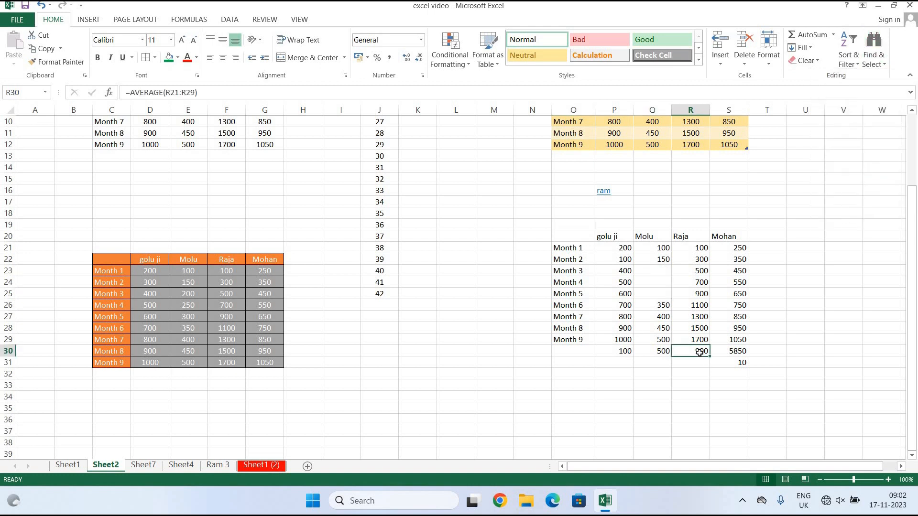
pyautogui.moveTo(559, 232); pyautogui.dragTo(746, 363)
pyautogui.click(872, 60)
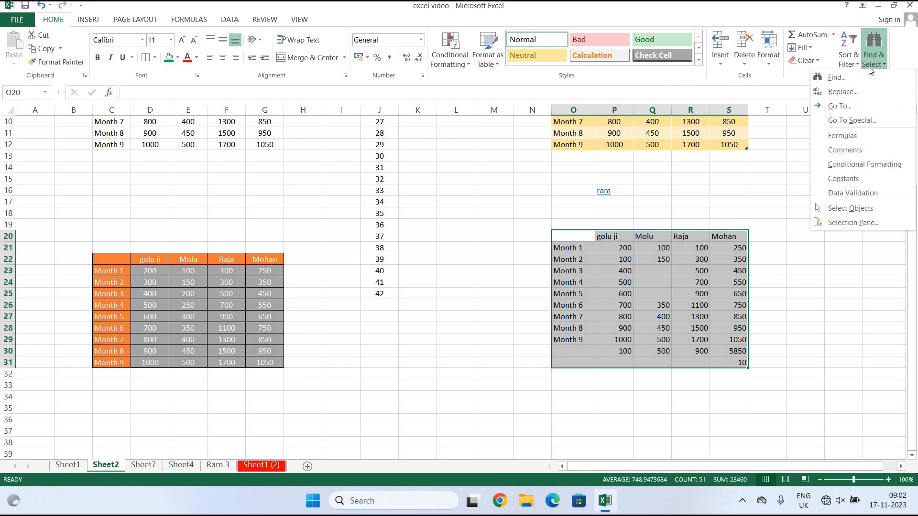
pyautogui.click(885, 138)
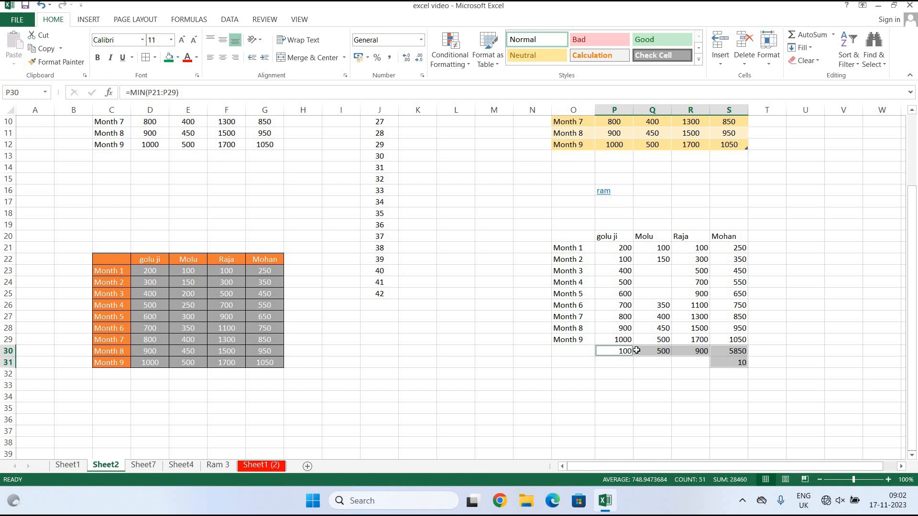
pyautogui.click(492, 354)
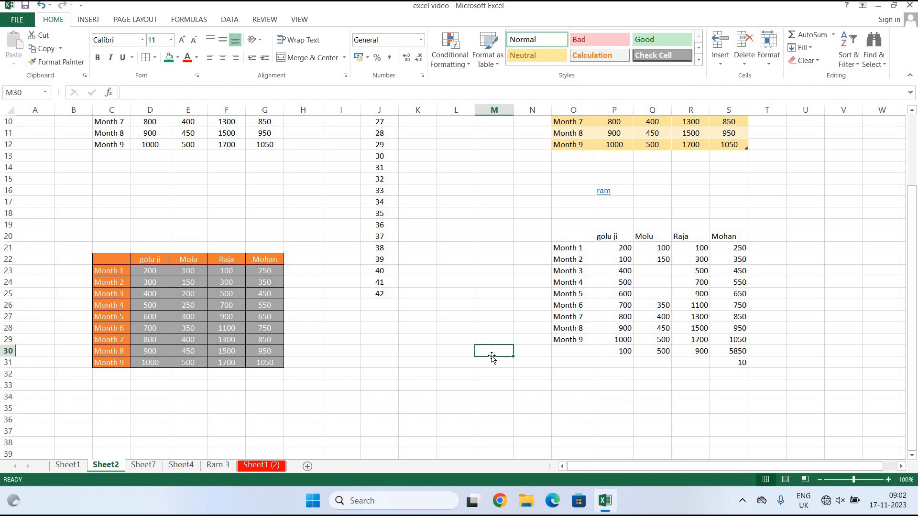
# Add Sheet8 and fill H3:H17 with even numbers from 2 to 30.
pyautogui.click(306, 466)
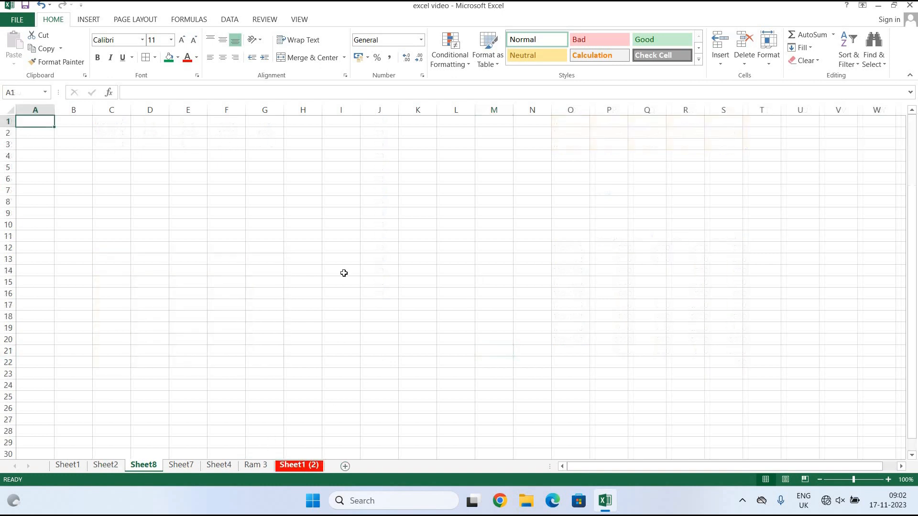
pyautogui.click(306, 152)
pyautogui.write('2')
pyautogui.press('Return')
pyautogui.write('4')
pyautogui.press('Return')
pyautogui.click(310, 199)
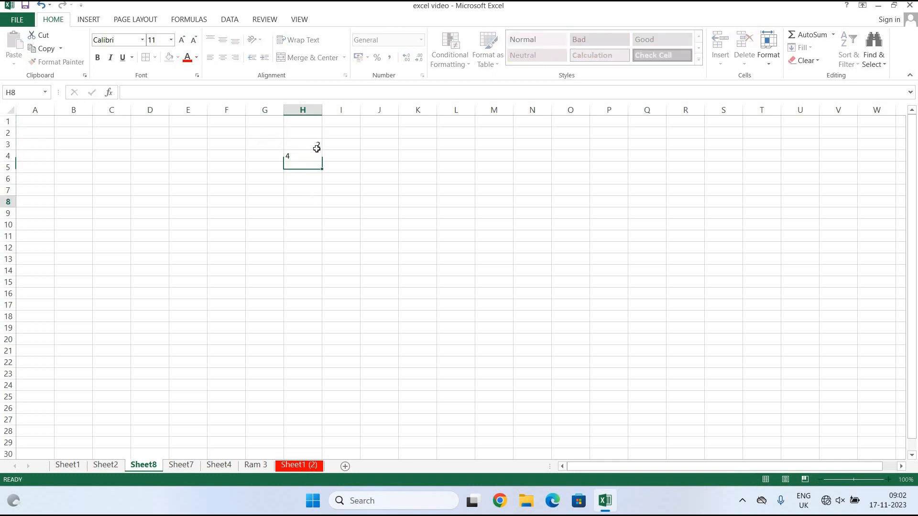
pyautogui.moveTo(317, 148); pyautogui.dragTo(320, 309)
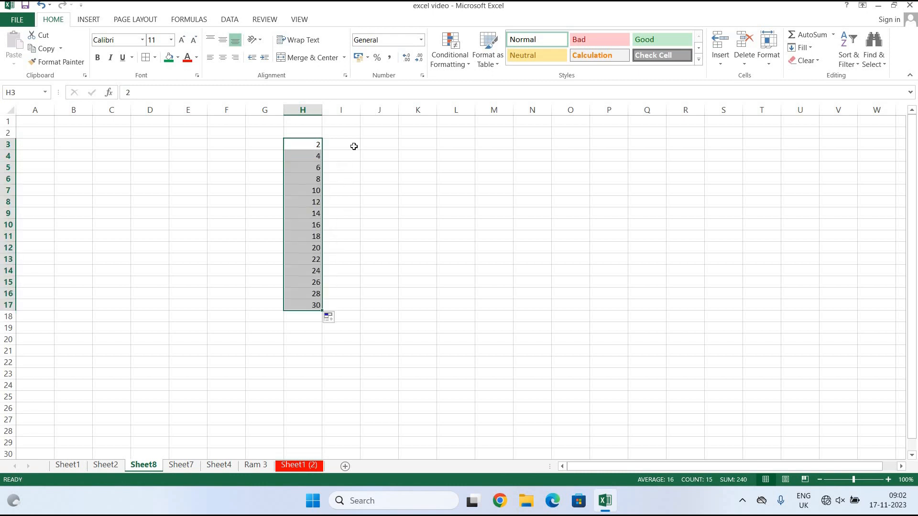
# Fill I3:I17 with multiples of 5 from 5 to 75, starting from 5 and 10.
pyautogui.click(354, 146)
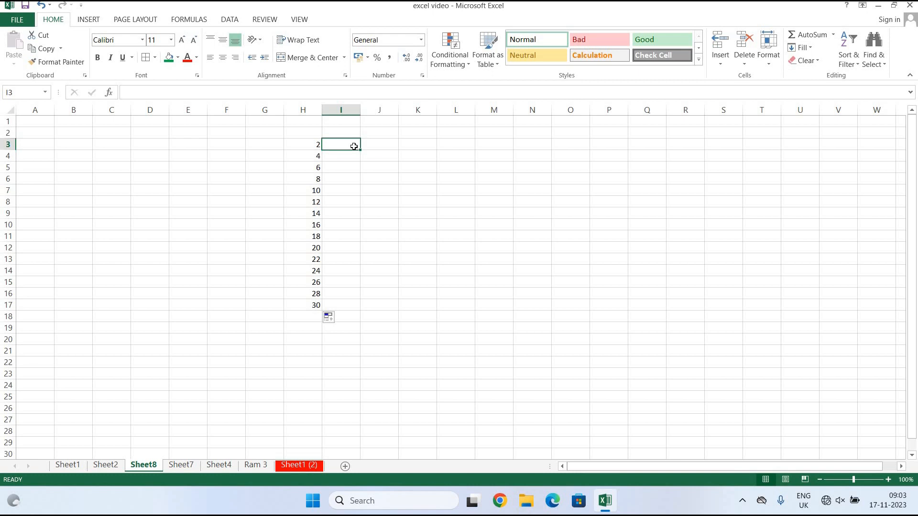
pyautogui.write('5')
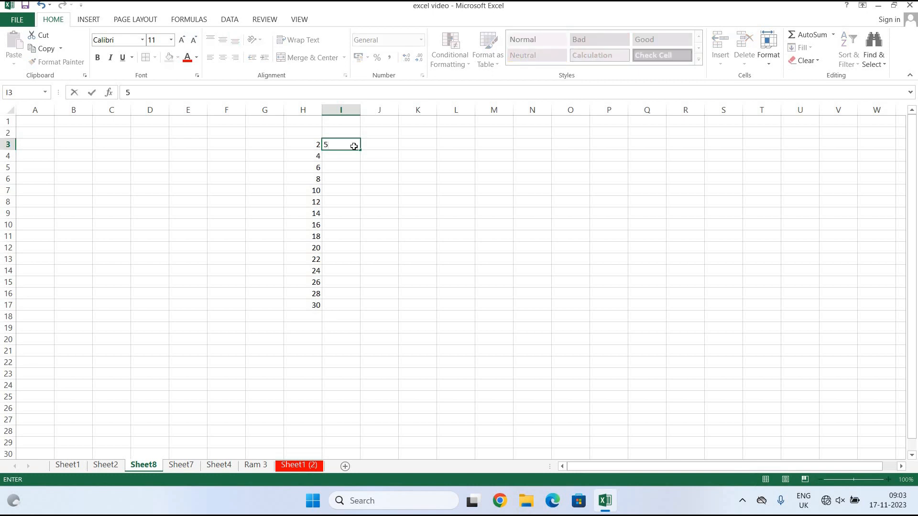
pyautogui.press('Return')
pyautogui.write('4')
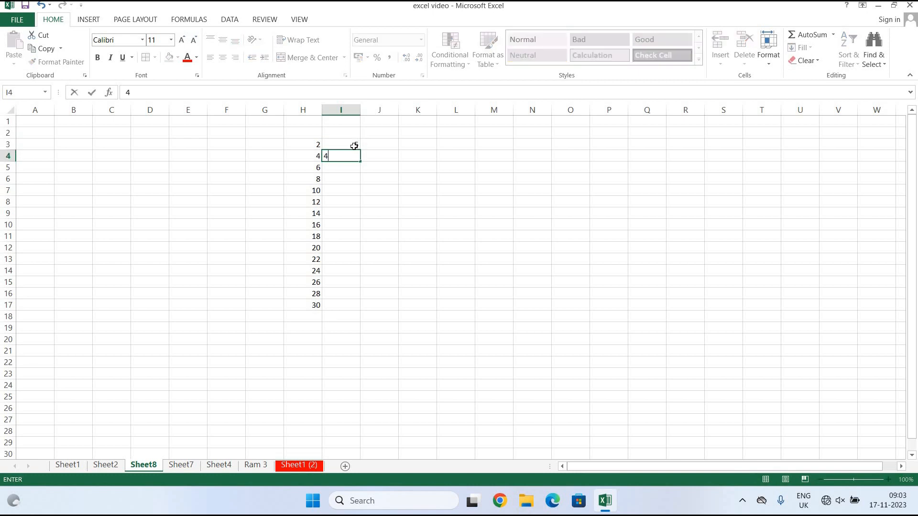
pyautogui.write('10')
pyautogui.click(390, 178)
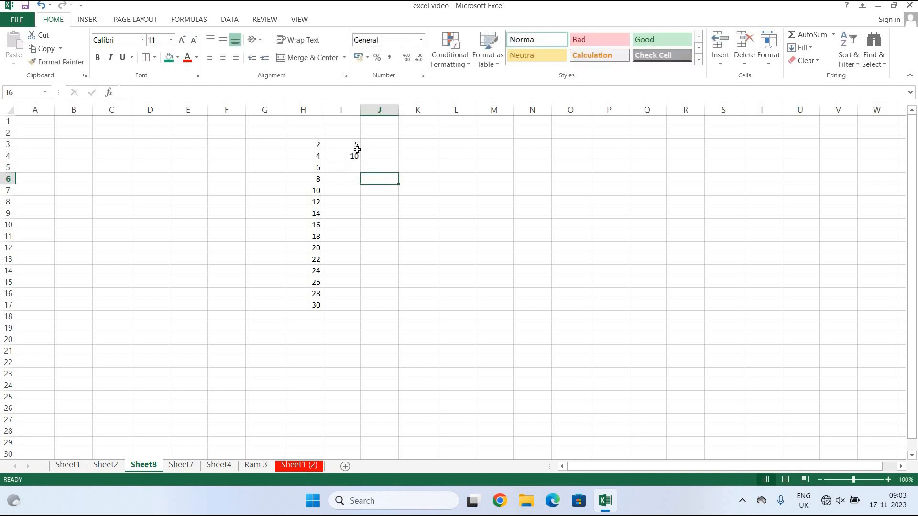
pyautogui.click(348, 145)
pyautogui.moveTo(354, 145); pyautogui.dragTo(352, 307)
pyautogui.click(449, 339)
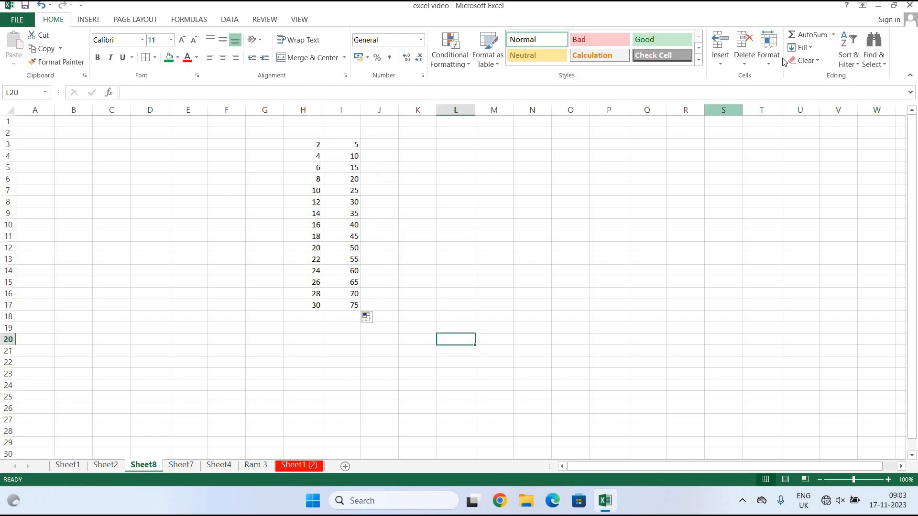
# Sum H3 and I3 in J3 with AutoSum and fill the formula down to J17.
pyautogui.click(389, 145)
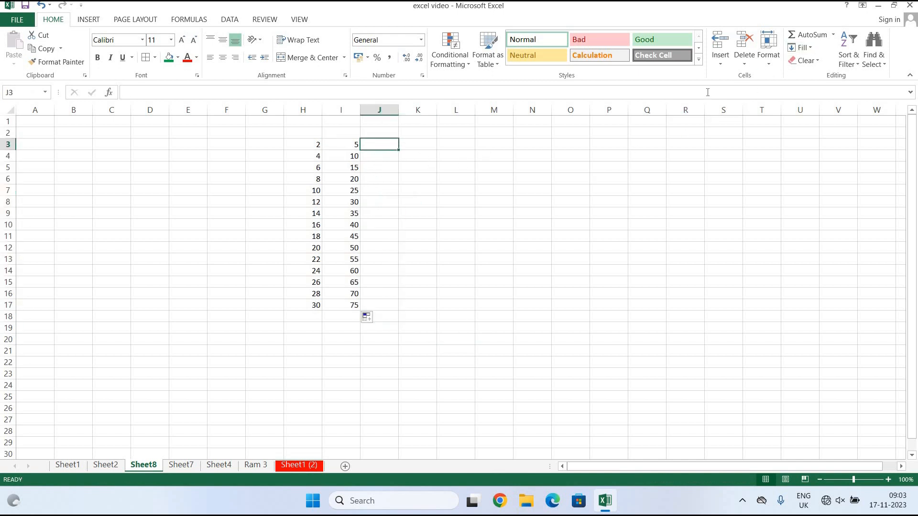
pyautogui.click(834, 35)
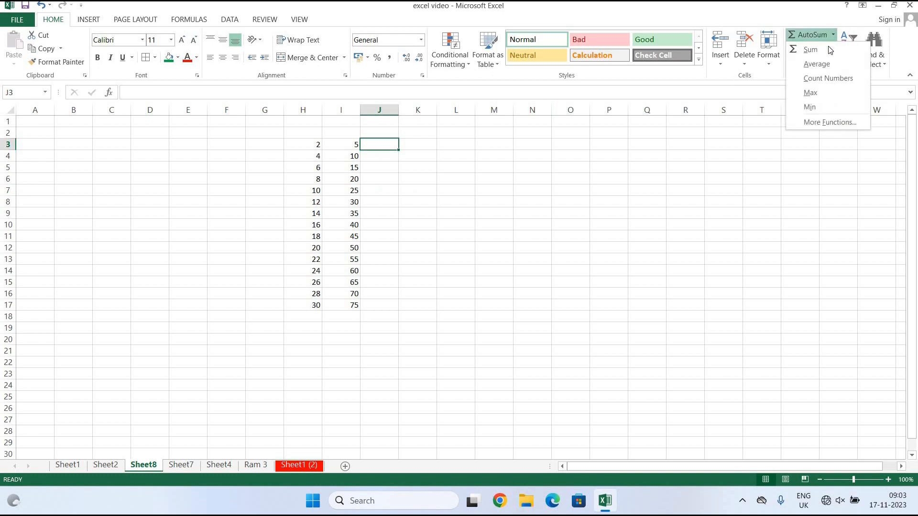
pyautogui.click(828, 46)
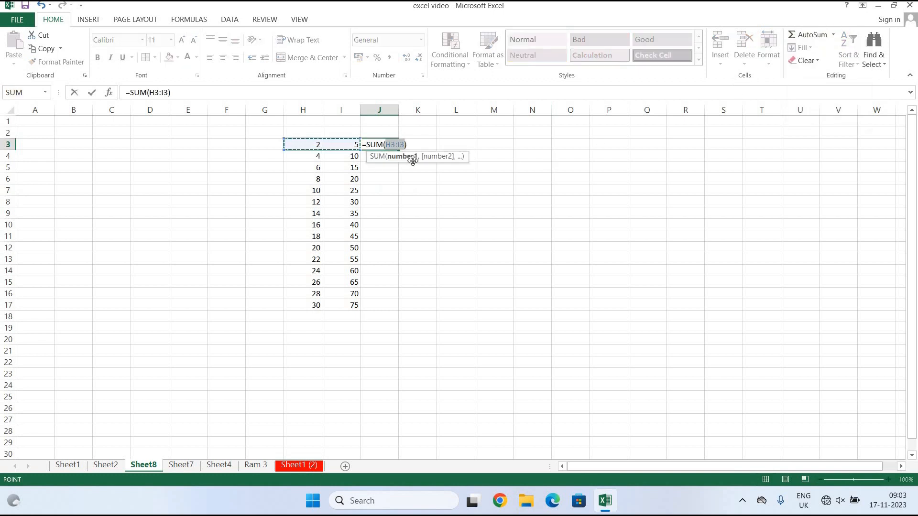
pyautogui.press('Return')
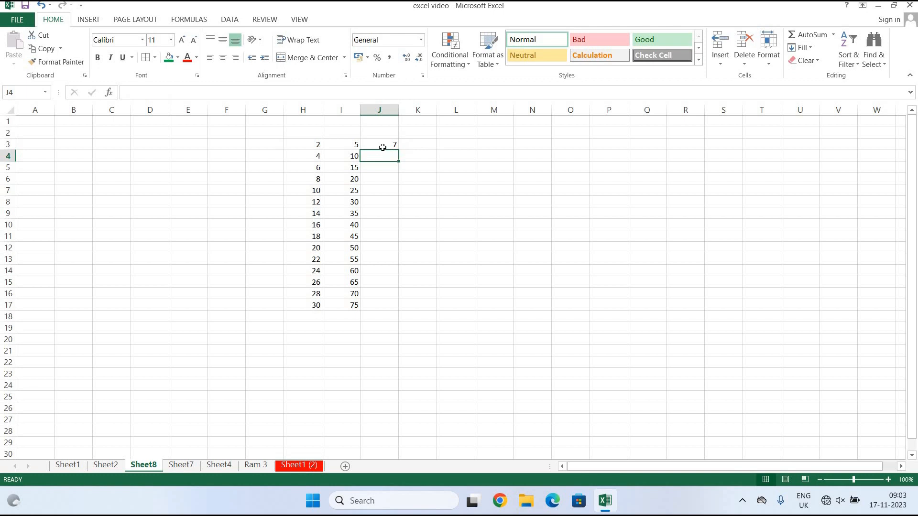
pyautogui.click(383, 148)
pyautogui.moveTo(398, 150); pyautogui.dragTo(512, 317)
pyautogui.click(512, 318)
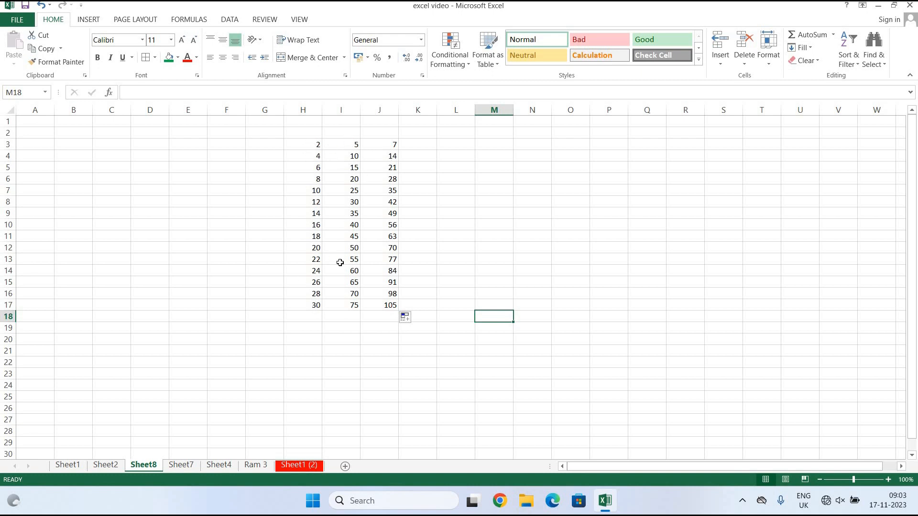
# Copy the multiples of 5 in I3:I17.
pyautogui.click(343, 145)
pyautogui.moveTo(343, 144); pyautogui.dragTo(352, 306)
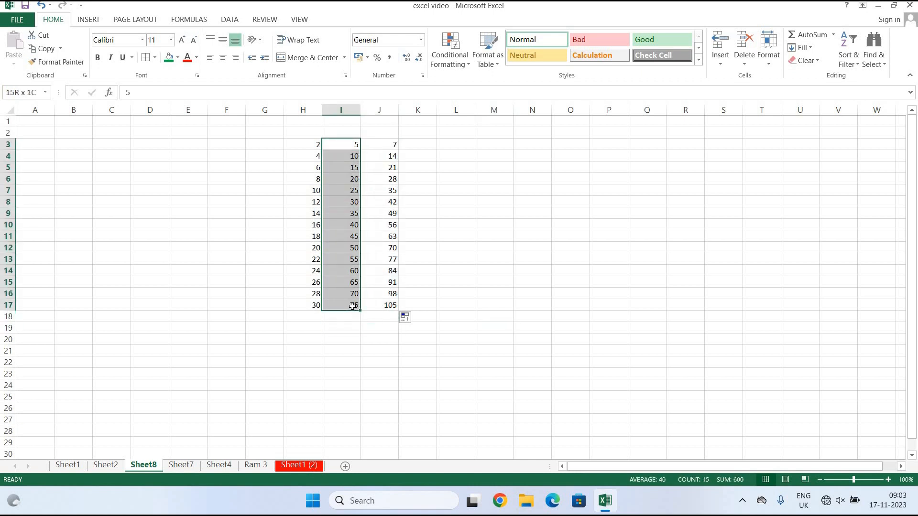
pyautogui.click(43, 49)
# Paste Special the copied I values onto H3:H17 with the Add operation, replacing existing data.
pyautogui.moveTo(303, 144); pyautogui.dragTo(303, 305)
pyautogui.hotkey('shift', 'Up')
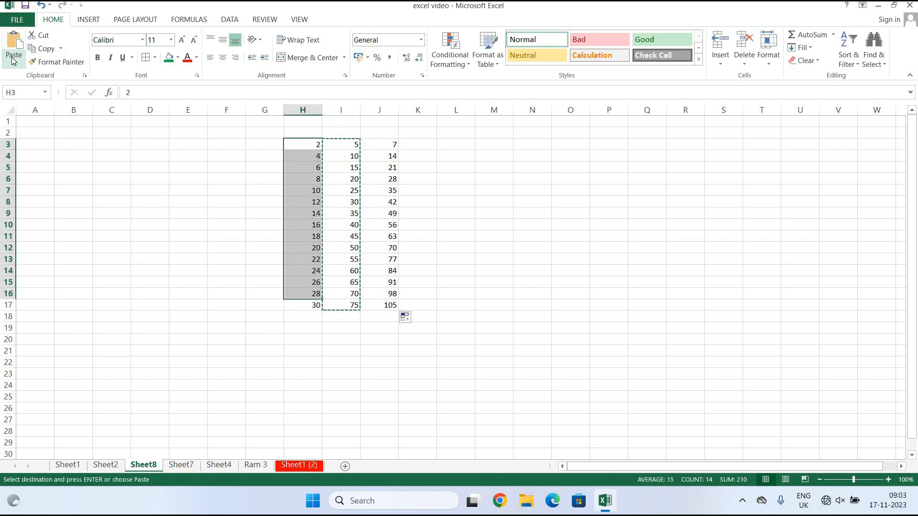
pyautogui.click(13, 57)
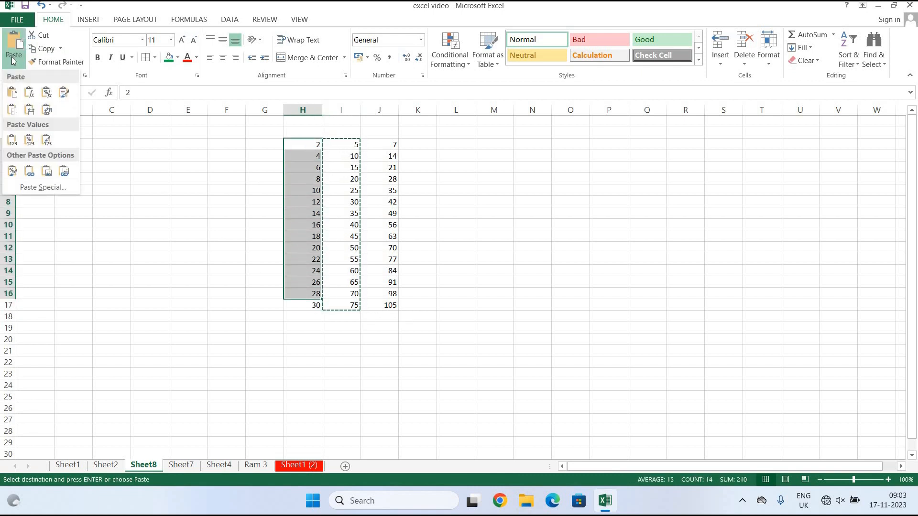
pyautogui.click(40, 188)
pyautogui.moveTo(410, 138); pyautogui.dragTo(694, 133)
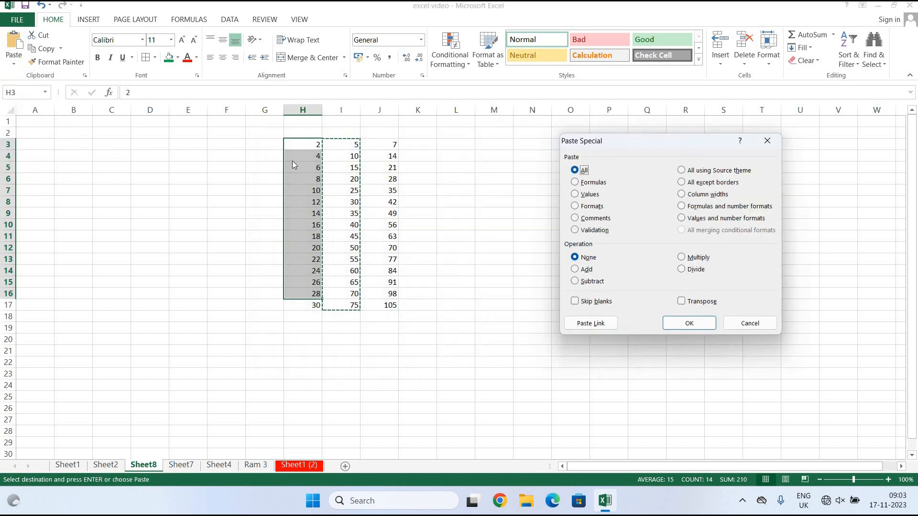
pyautogui.click(575, 270)
pyautogui.click(705, 325)
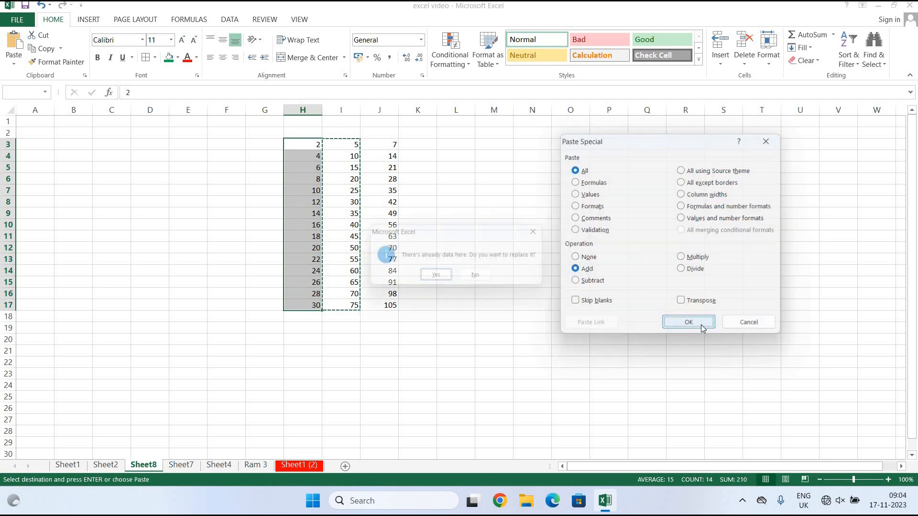
pyautogui.click(438, 279)
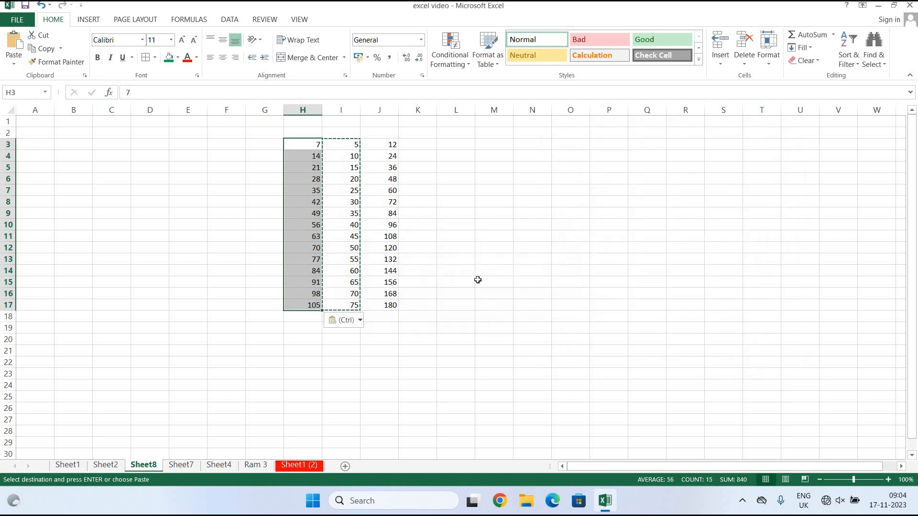
pyautogui.click(478, 281)
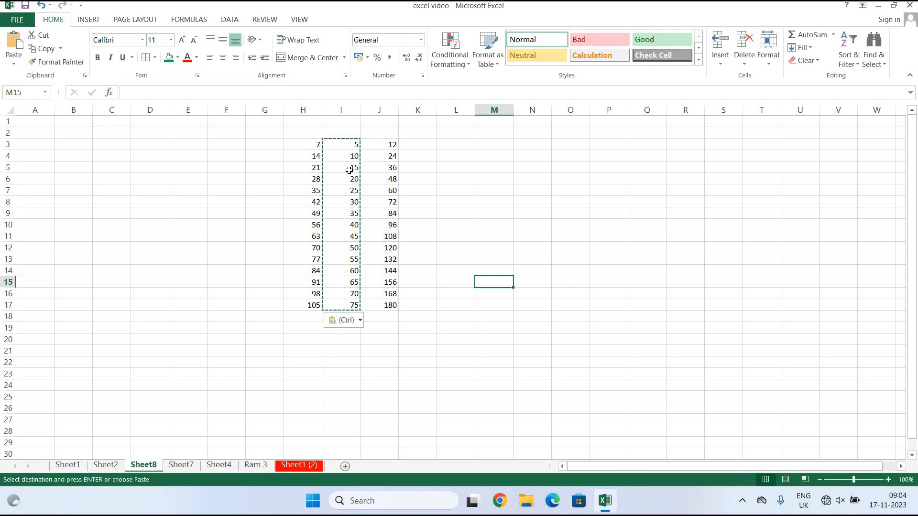
# Fill N5:N13 with 3, 6 … 27 and O5:O13 with 10s.
pyautogui.click(522, 165)
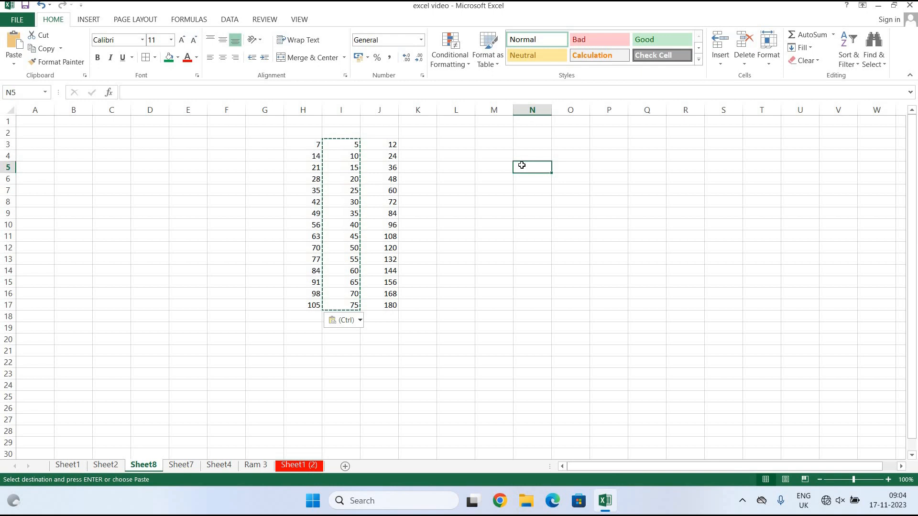
pyautogui.write('3')
pyautogui.press('Return')
pyautogui.write('6')
pyautogui.moveTo(522, 164); pyautogui.dragTo(545, 262)
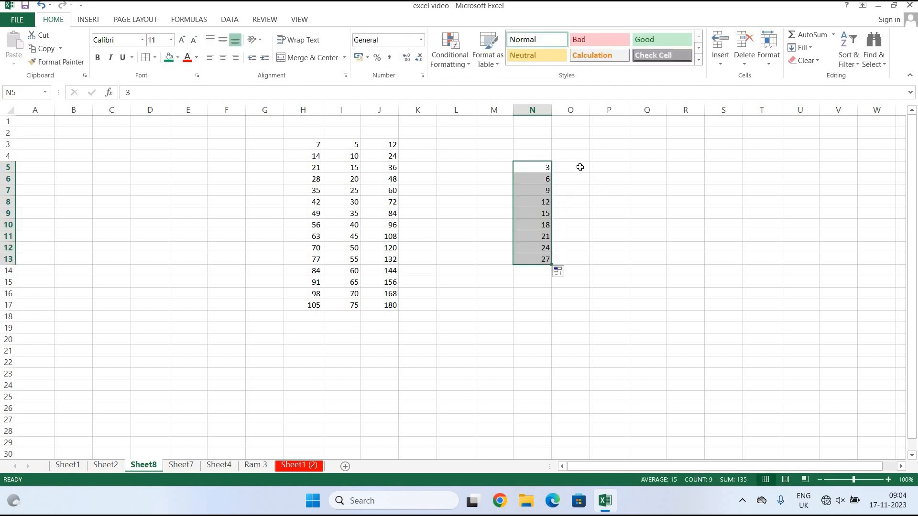
pyautogui.click(580, 167)
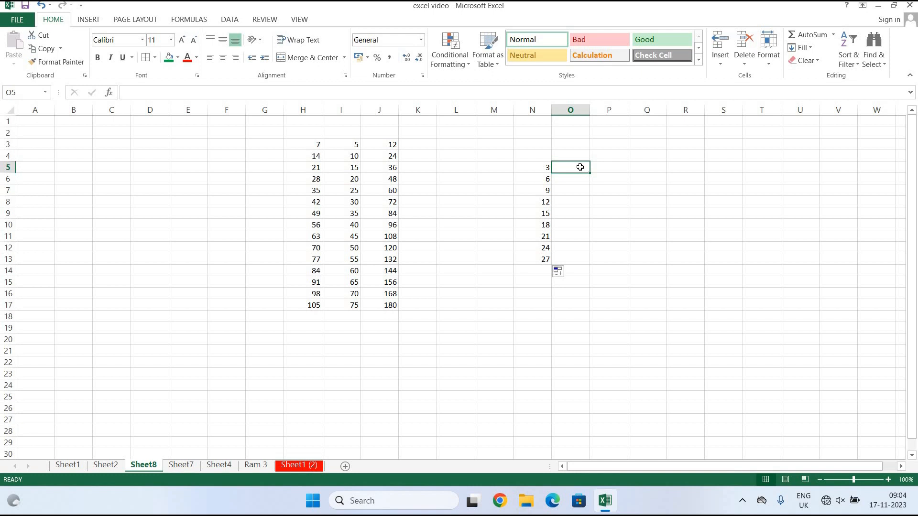
pyautogui.write('10')
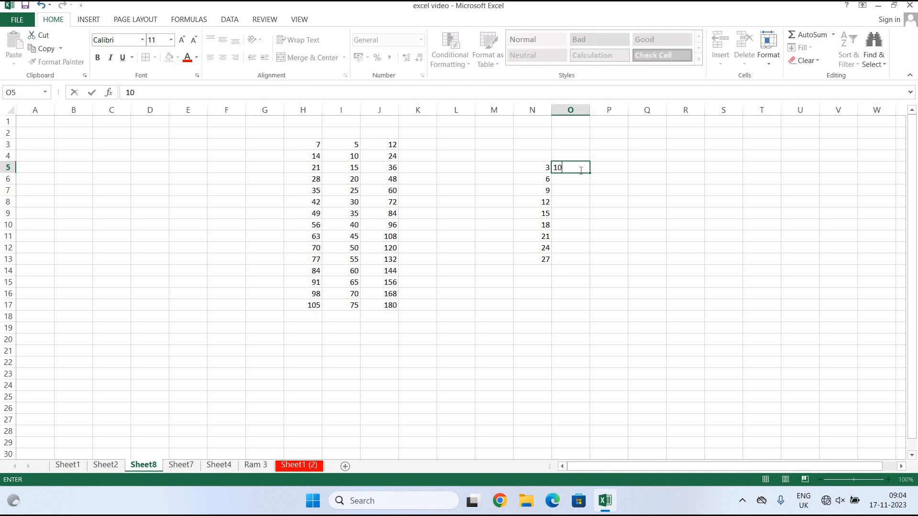
pyautogui.hotkey('ctrl', 'Return')
pyautogui.moveTo(591, 173); pyautogui.dragTo(592, 265)
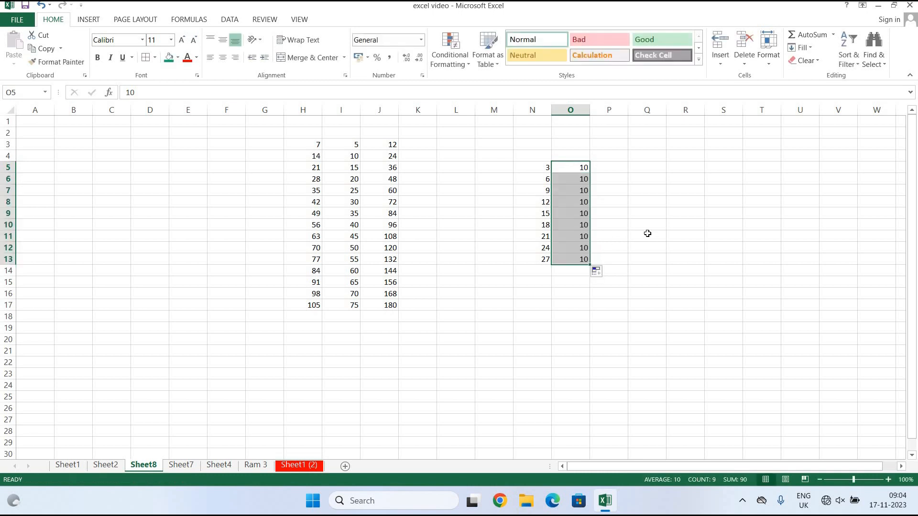
pyautogui.click(647, 234)
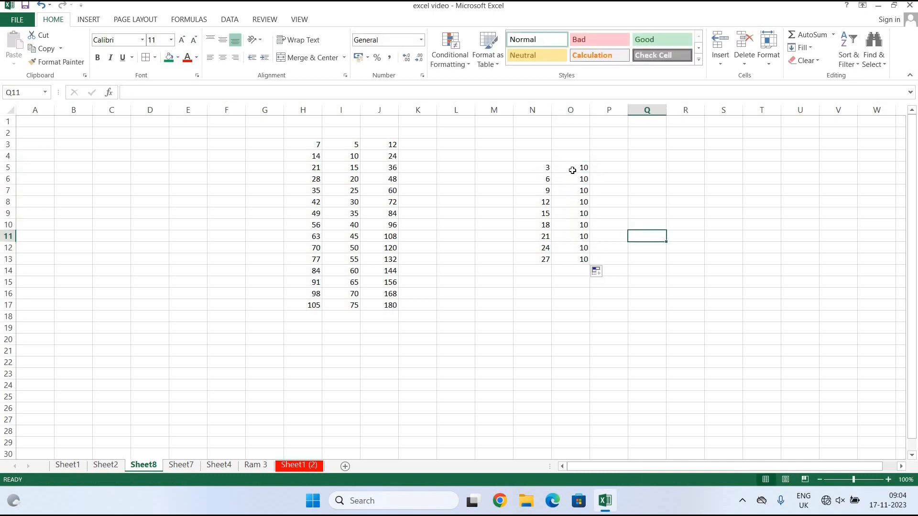
# Copy the 10s in O5:O13 and Paste Special Multiply them onto N5:N13.
pyautogui.moveTo(572, 169); pyautogui.dragTo(574, 259)
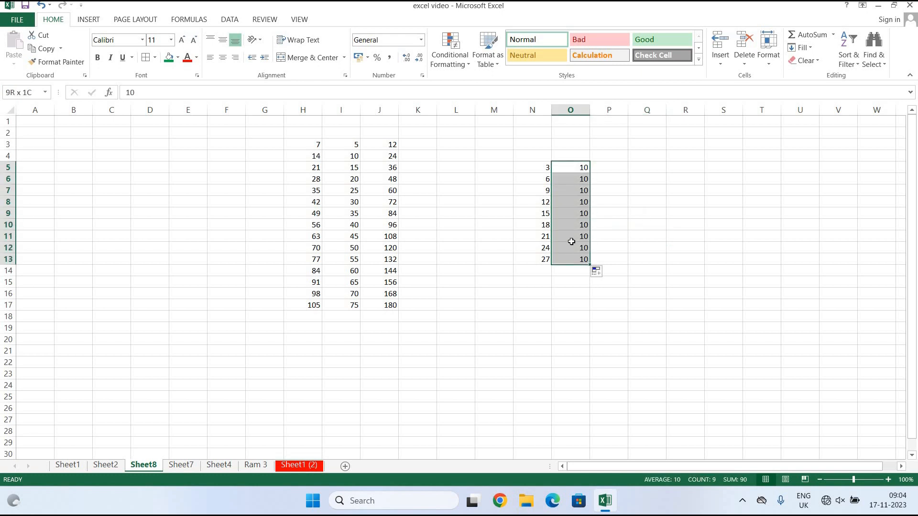
pyautogui.click(49, 49)
pyautogui.moveTo(535, 169); pyautogui.dragTo(521, 258)
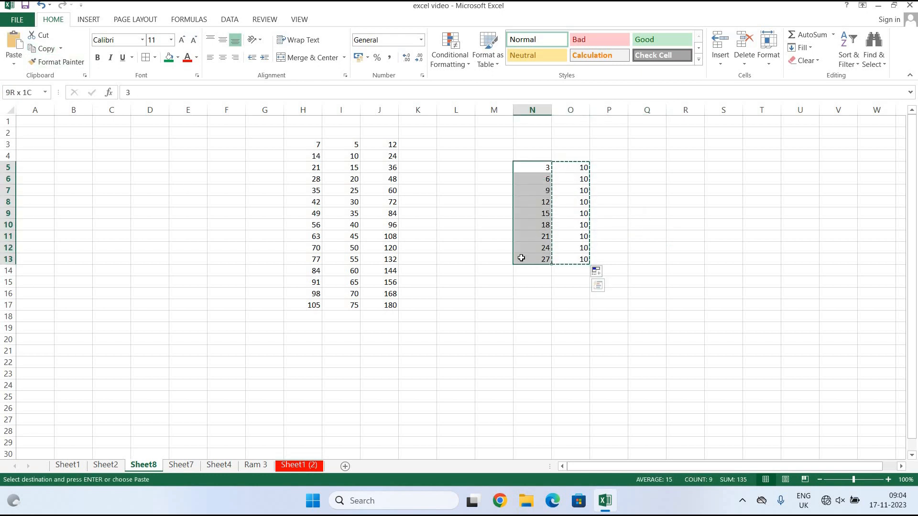
pyautogui.click(13, 63)
pyautogui.click(42, 188)
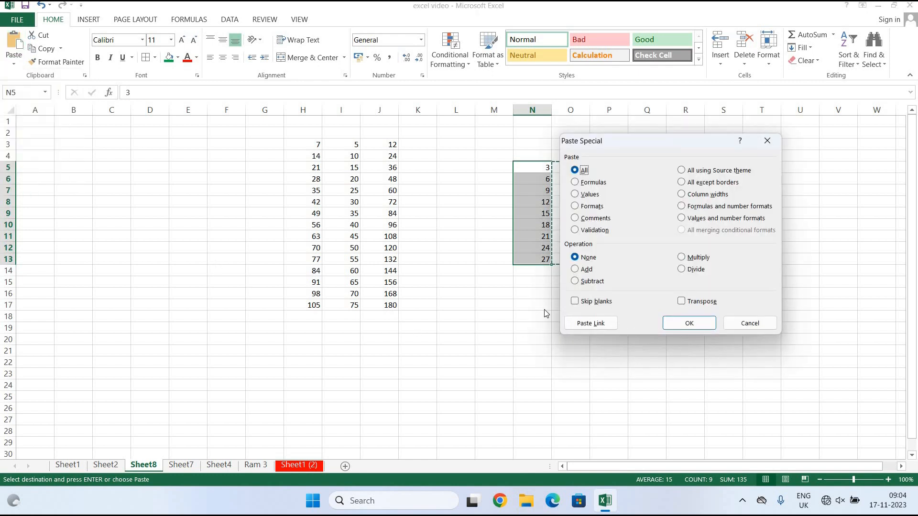
pyautogui.click(682, 258)
pyautogui.click(684, 320)
pyautogui.click(671, 364)
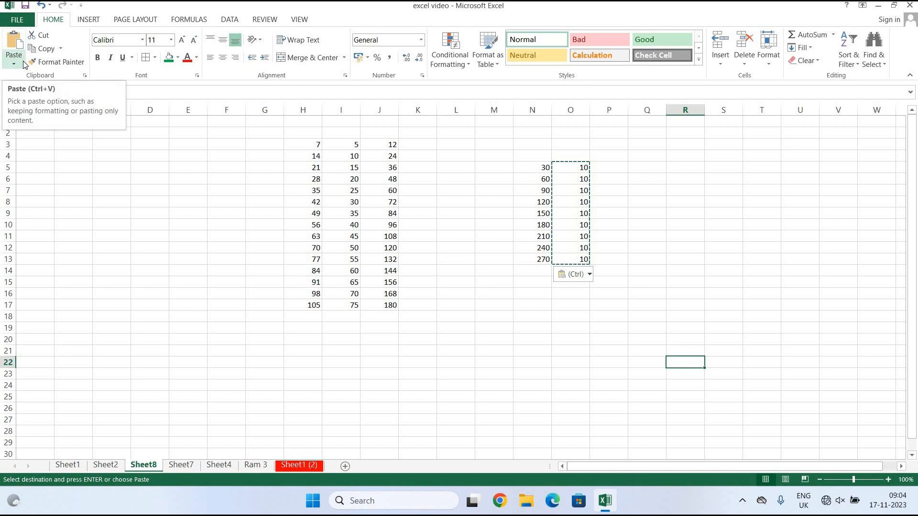
# Copy the Sheet2 month table C22:G31 and paste it as a picture.
pyautogui.click(115, 469)
pyautogui.moveTo(96, 260); pyautogui.dragTo(266, 363)
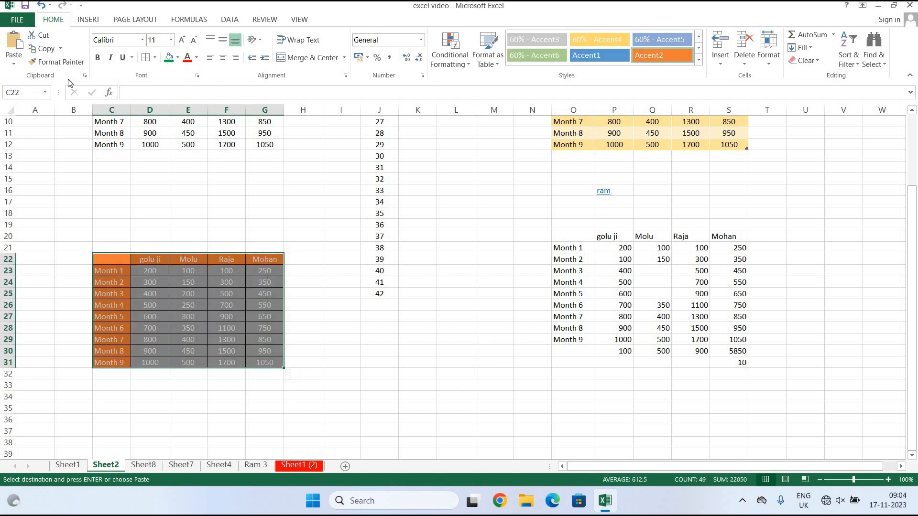
pyautogui.click(44, 49)
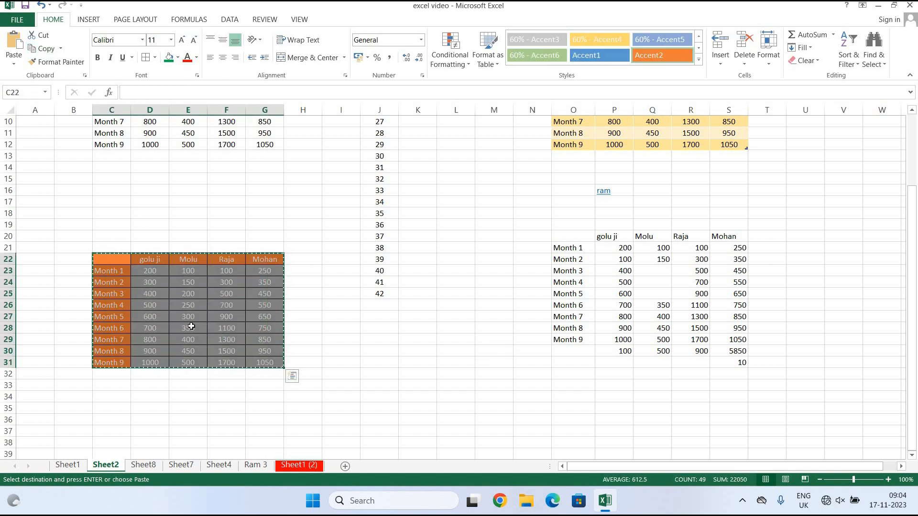
pyautogui.click(14, 59)
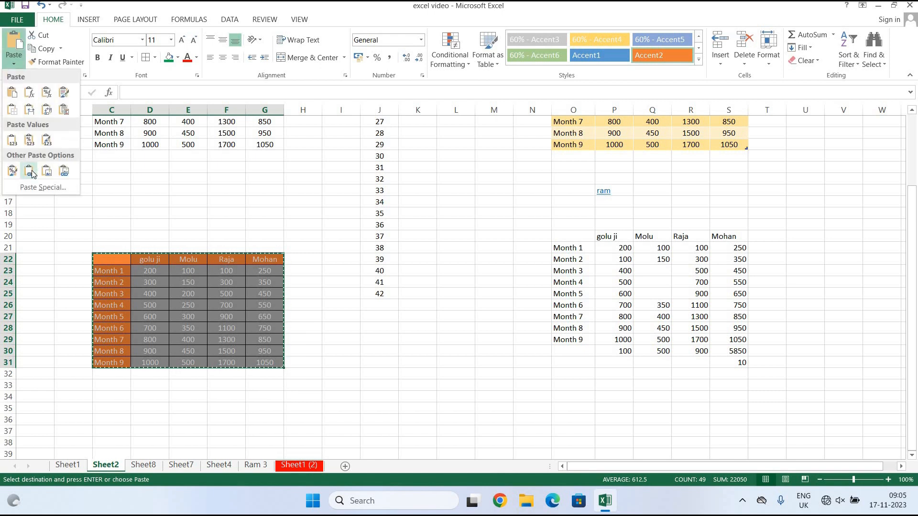
pyautogui.click(50, 175)
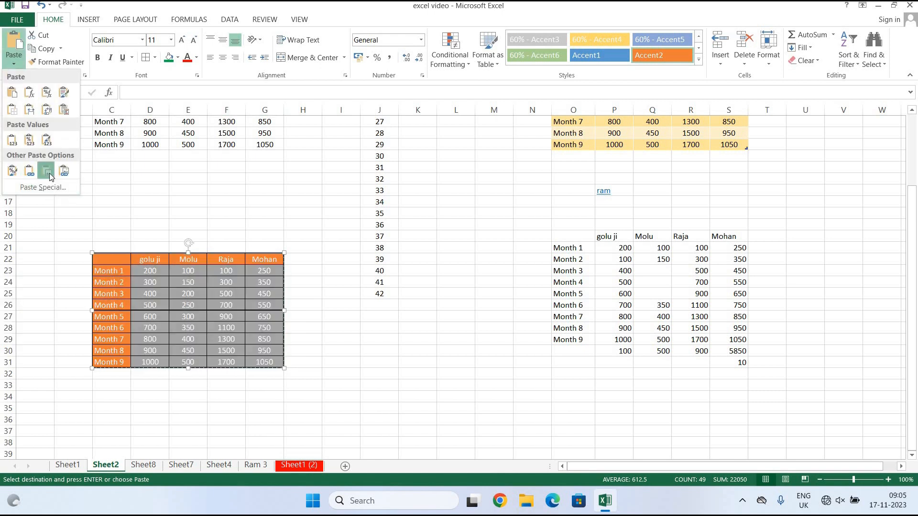
pyautogui.press('Return')
# Shrink the table picture and place it beside the original table, then minimize Excel.
pyautogui.moveTo(94, 259); pyautogui.dragTo(321, 149)
pyautogui.moveTo(464, 202); pyautogui.dragTo(589, 335)
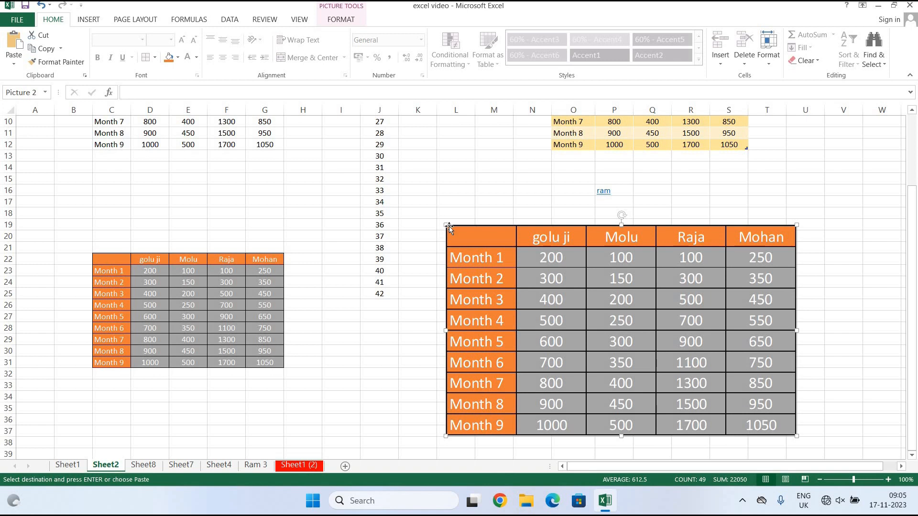
pyautogui.moveTo(446, 224); pyautogui.dragTo(588, 310)
pyautogui.moveTo(690, 354); pyautogui.dragTo(431, 210)
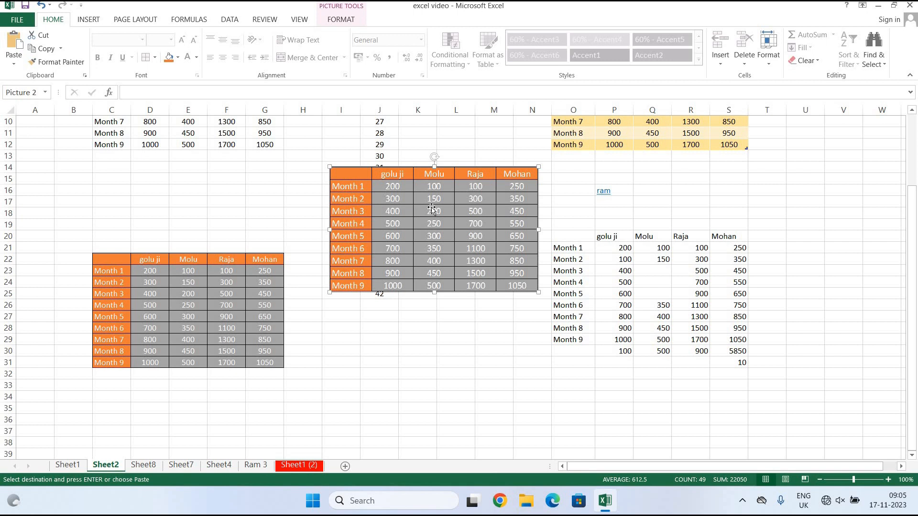
pyautogui.moveTo(432, 209); pyautogui.dragTo(457, 369)
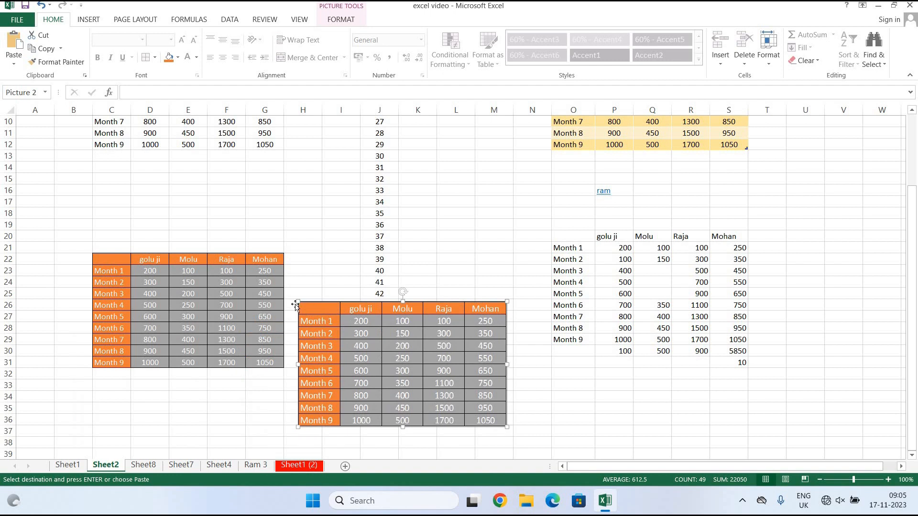
pyautogui.moveTo(296, 300); pyautogui.dragTo(323, 316)
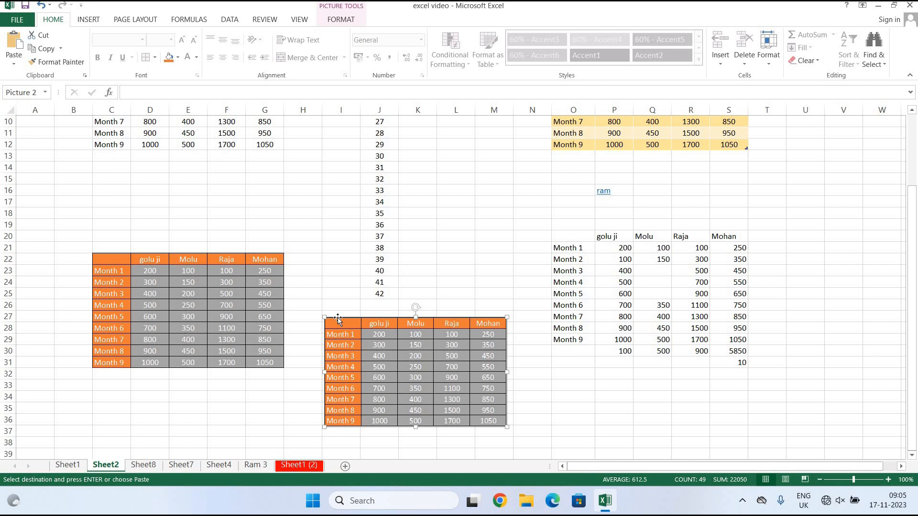
pyautogui.click(878, 6)
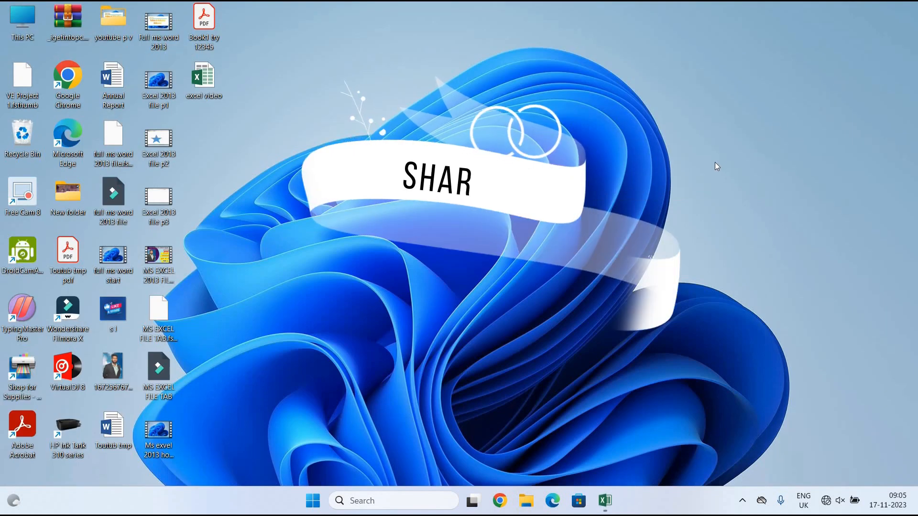